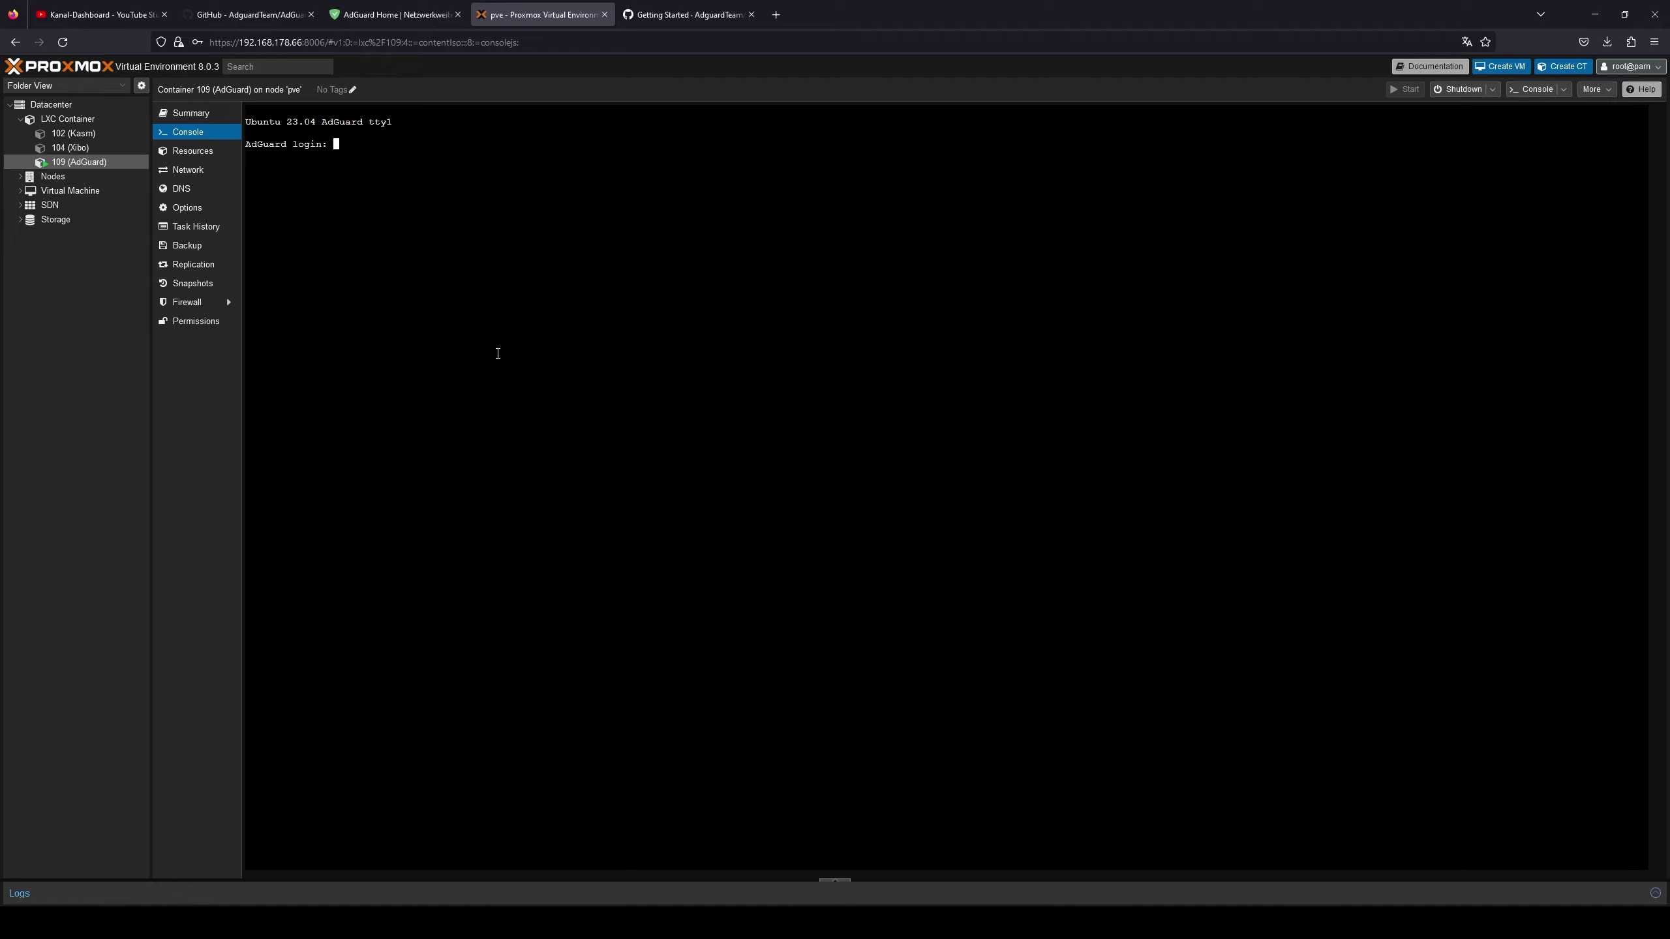
- Log into the container as root and refresh package lists with apt-get update
type("root")
key("Return")
key("Return")
type("apt")
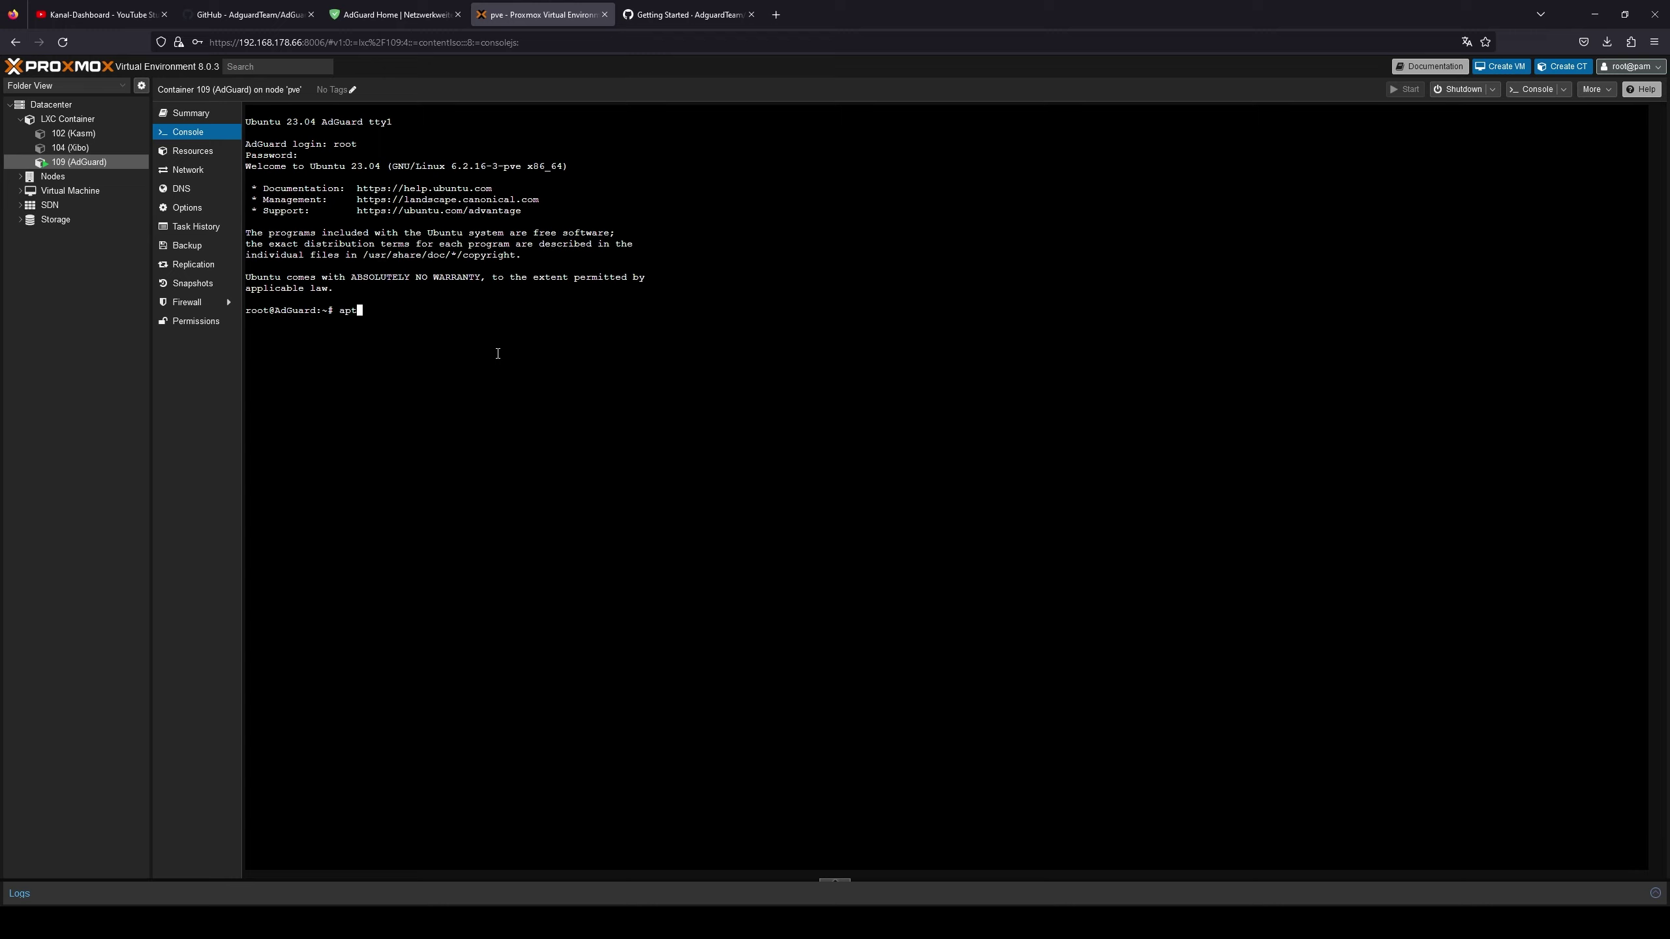
type("-get update")
key("Return")
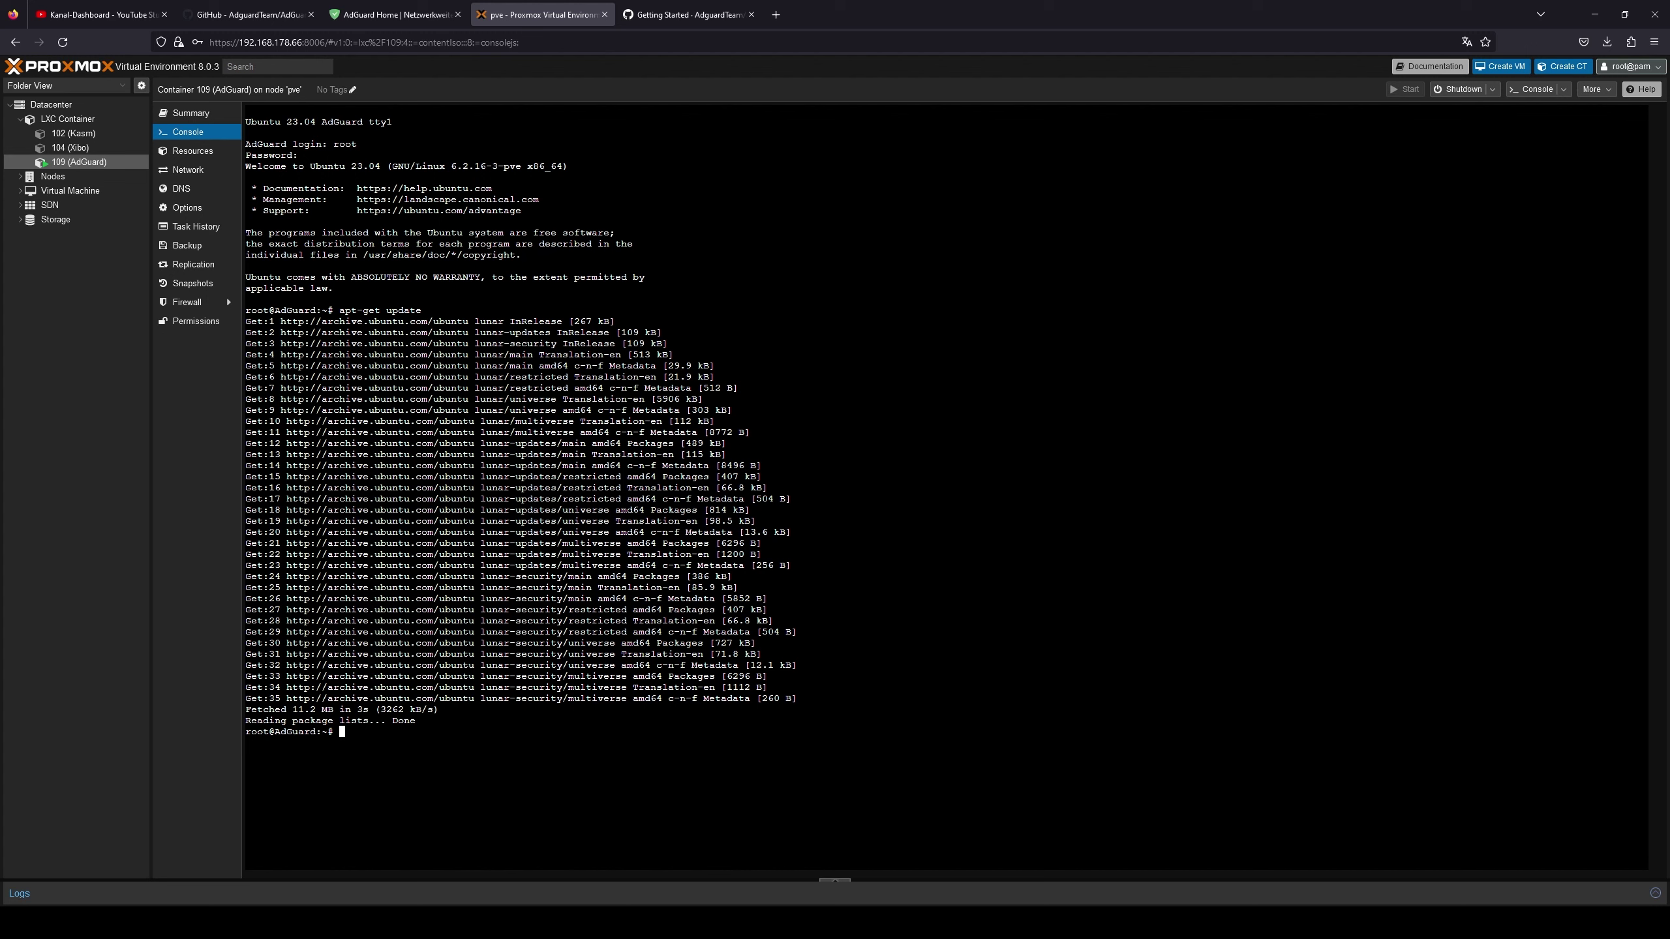
- Install net-tools, correcting the mistyped 'net-tool' package name
type("apt install net-tool")
key("Return")
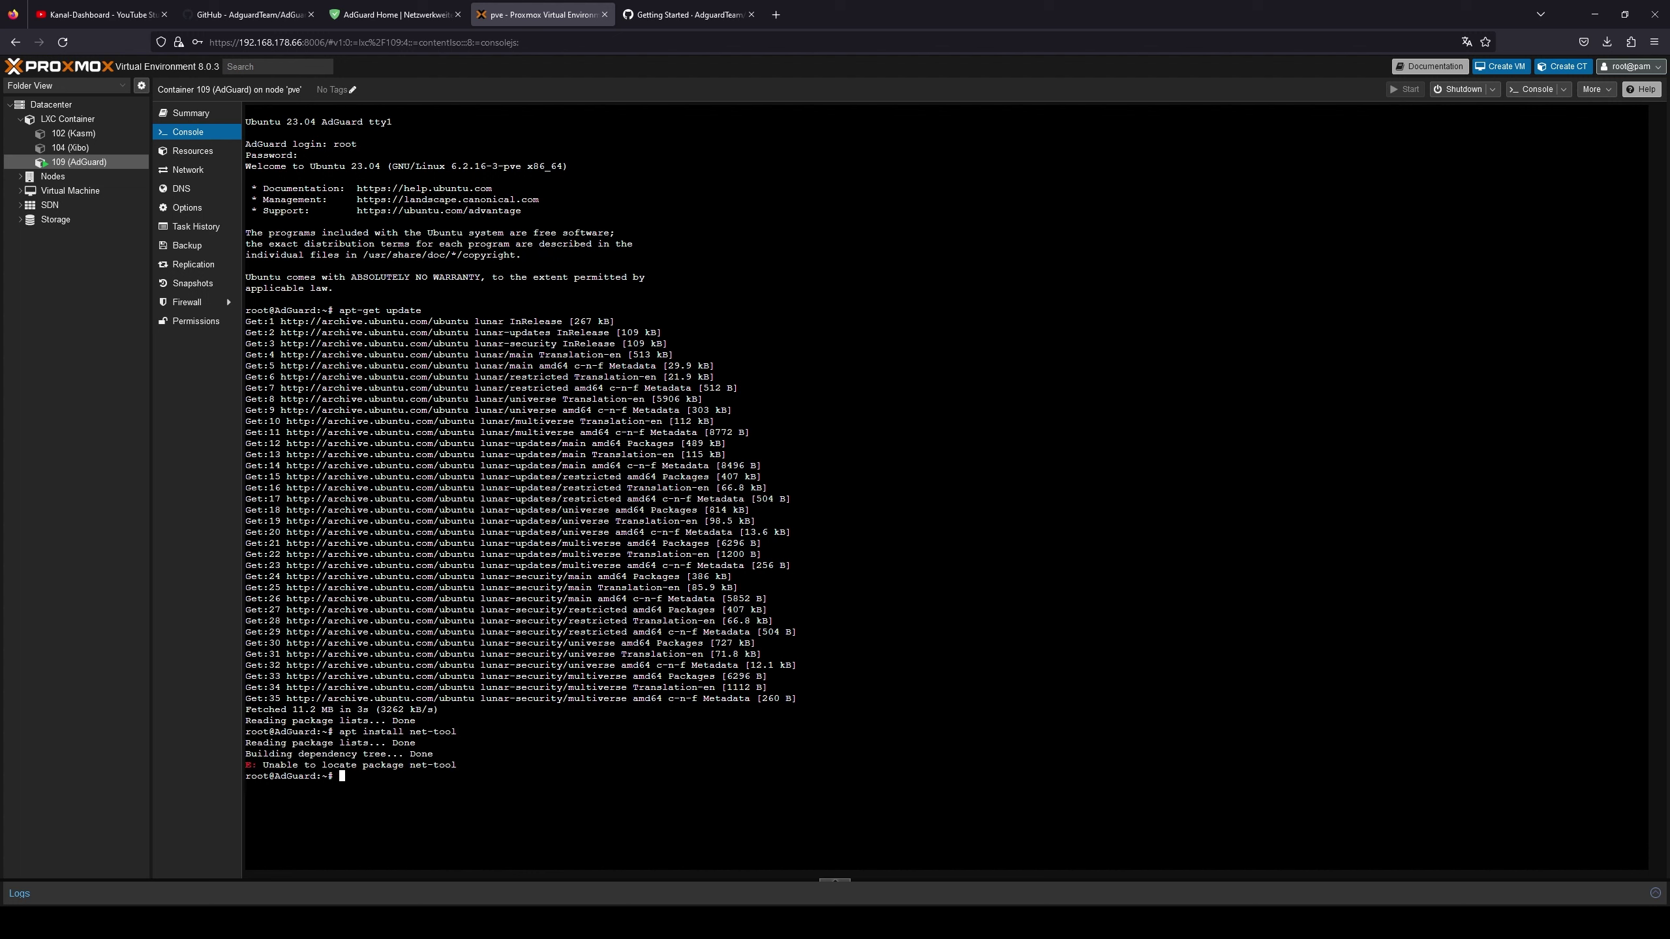
key("Up")
key("Left")
key("Left")
key("Left")
key("Left")
key("Left")
key("Left")
key("Left")
key("Left")
key("Left")
key("Left")
key("Left")
key("Left")
key("Left")
key("Left")
key("Left")
key("Right")
key("Right")
key("Right")
key("Right")
key("Right")
key("Right")
key("Right")
key("Right")
key("Right")
key("Right")
key("Right")
key("Right")
key("Right")
key("Right")
key("Right")
type("s")
key("Return")
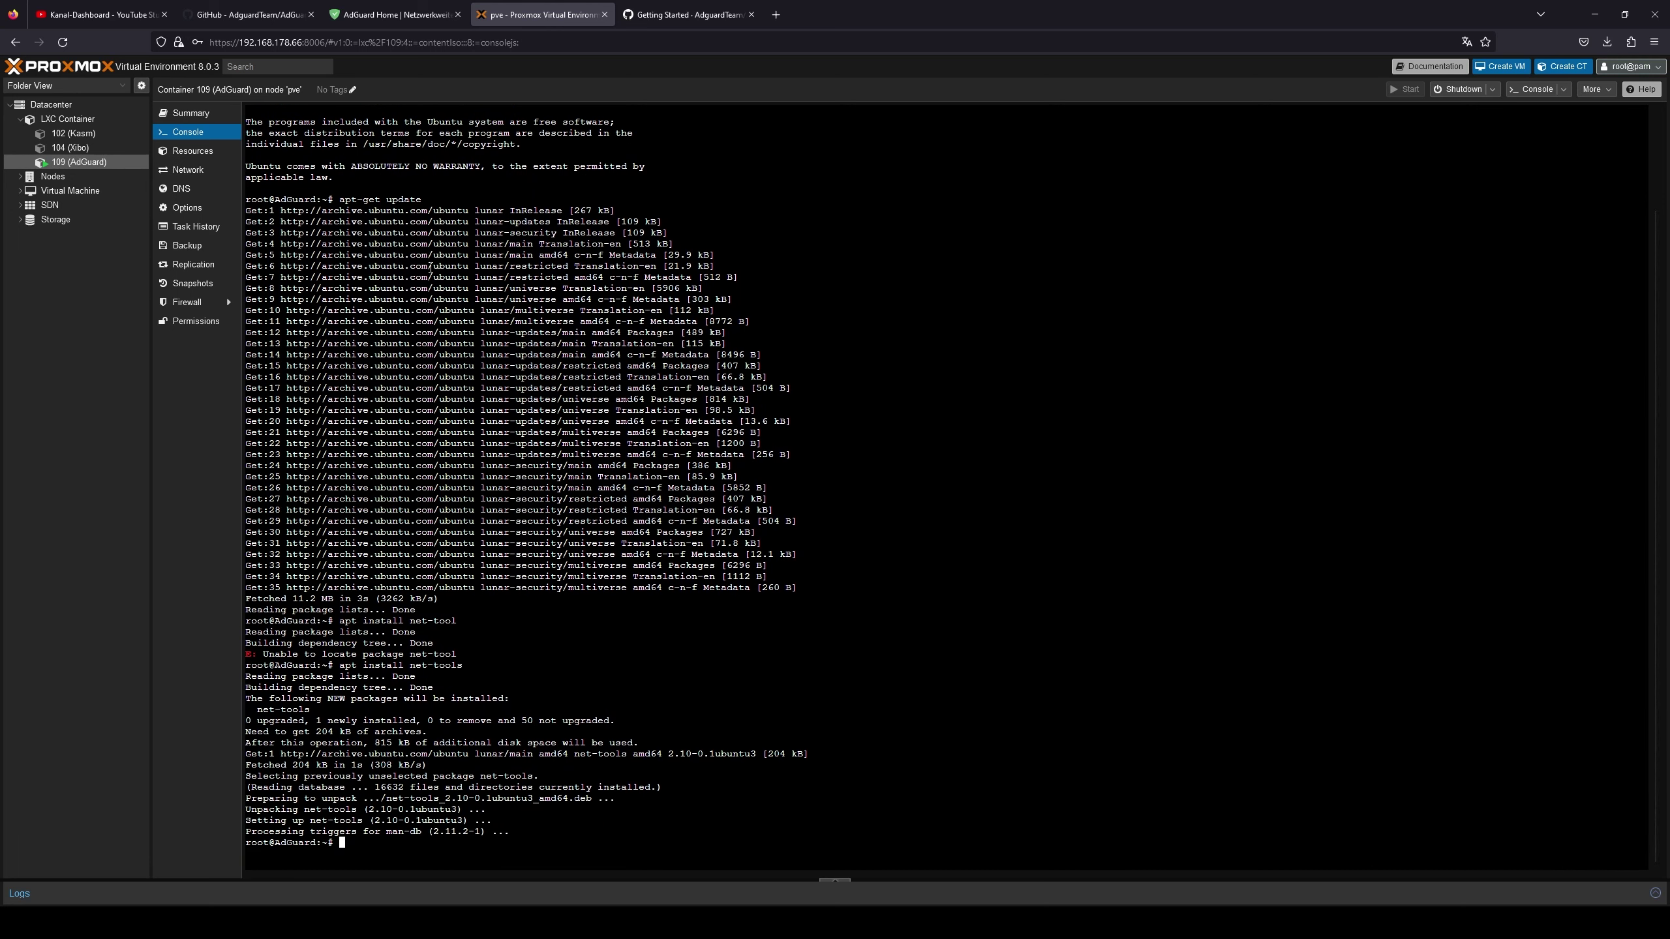
left_click(249, 14)
- Copy the wget install command from the README's Getting Started section into the console
scroll(662, 517, "down", 10)
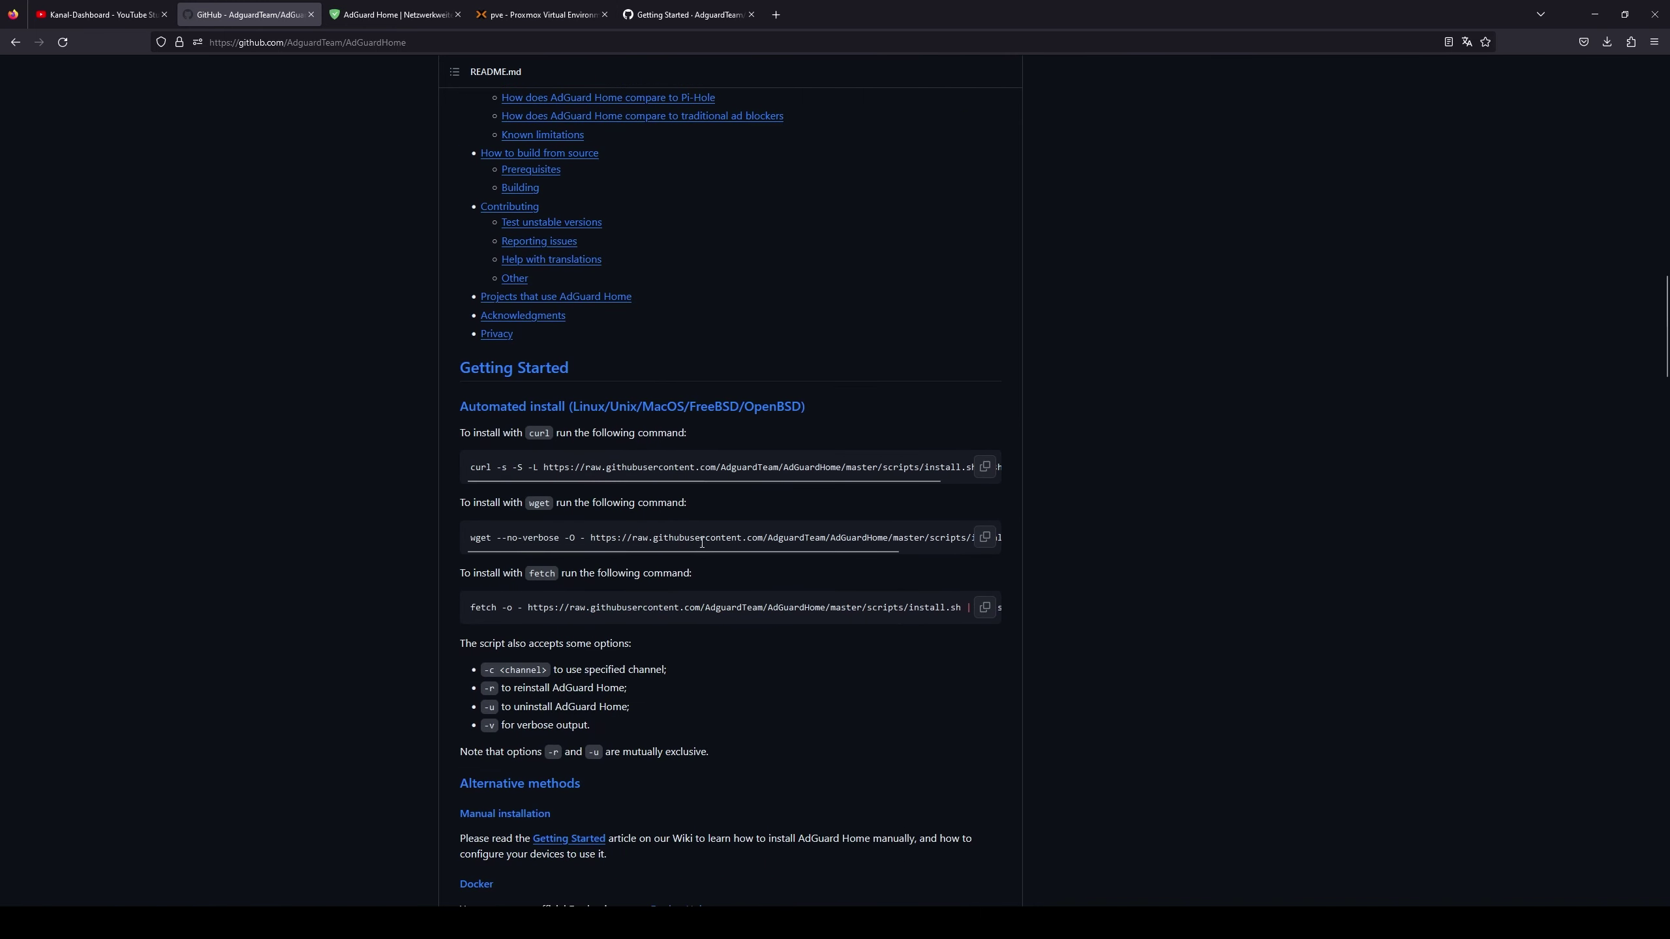
left_click(985, 538)
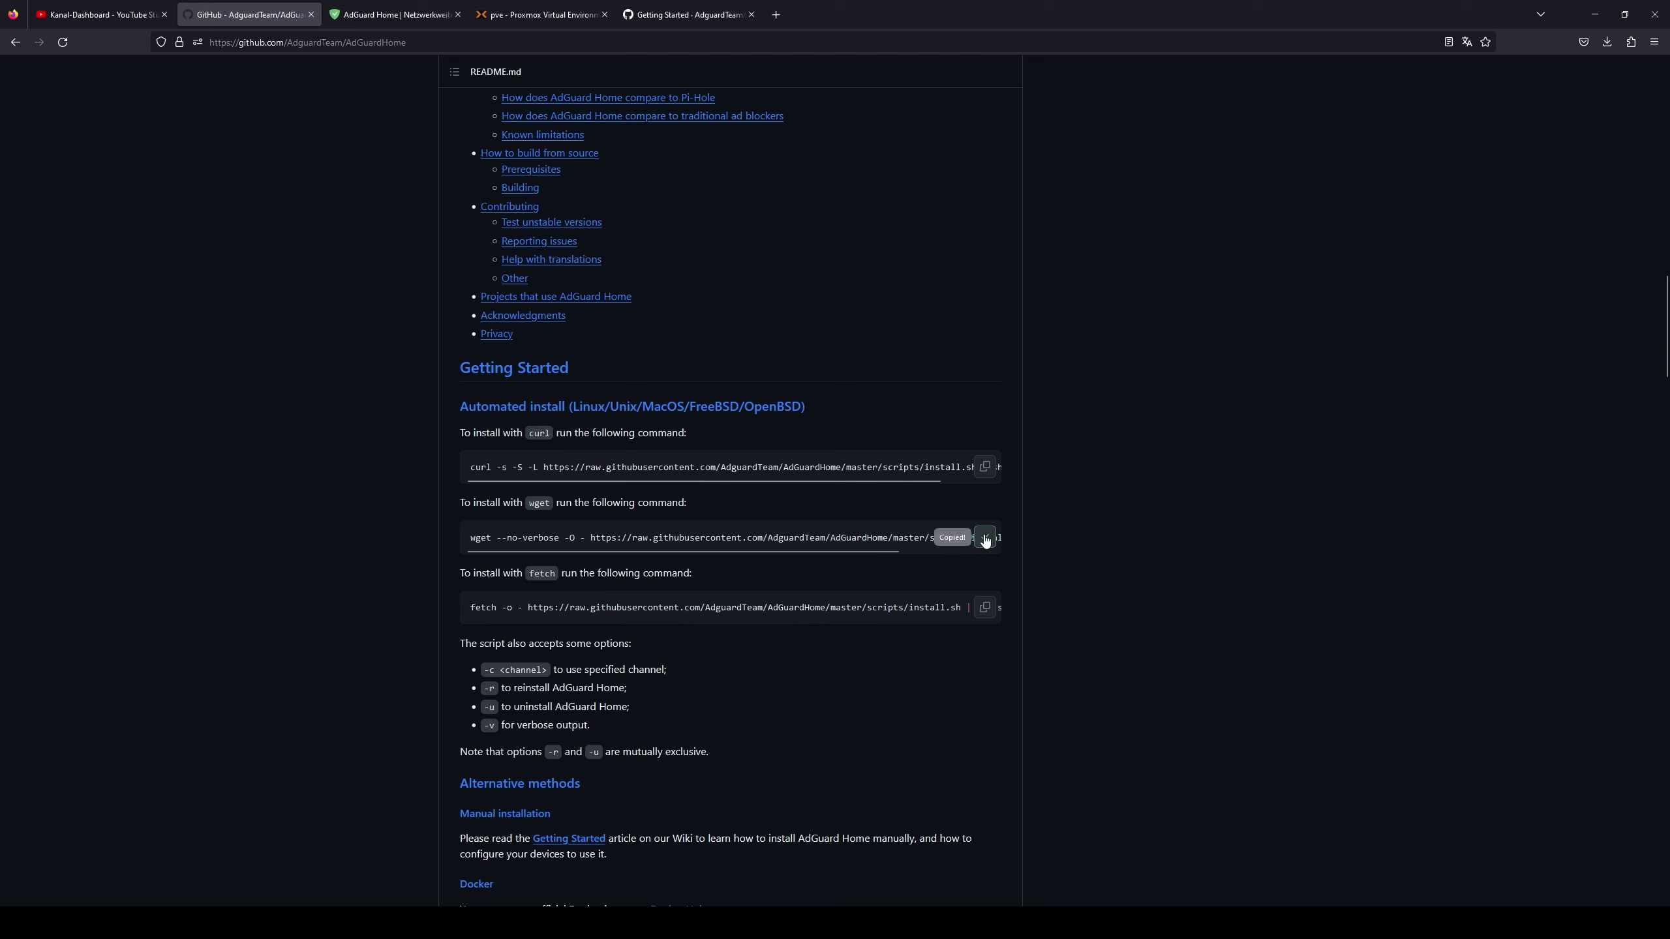
left_click(471, 9)
right_click(434, 763)
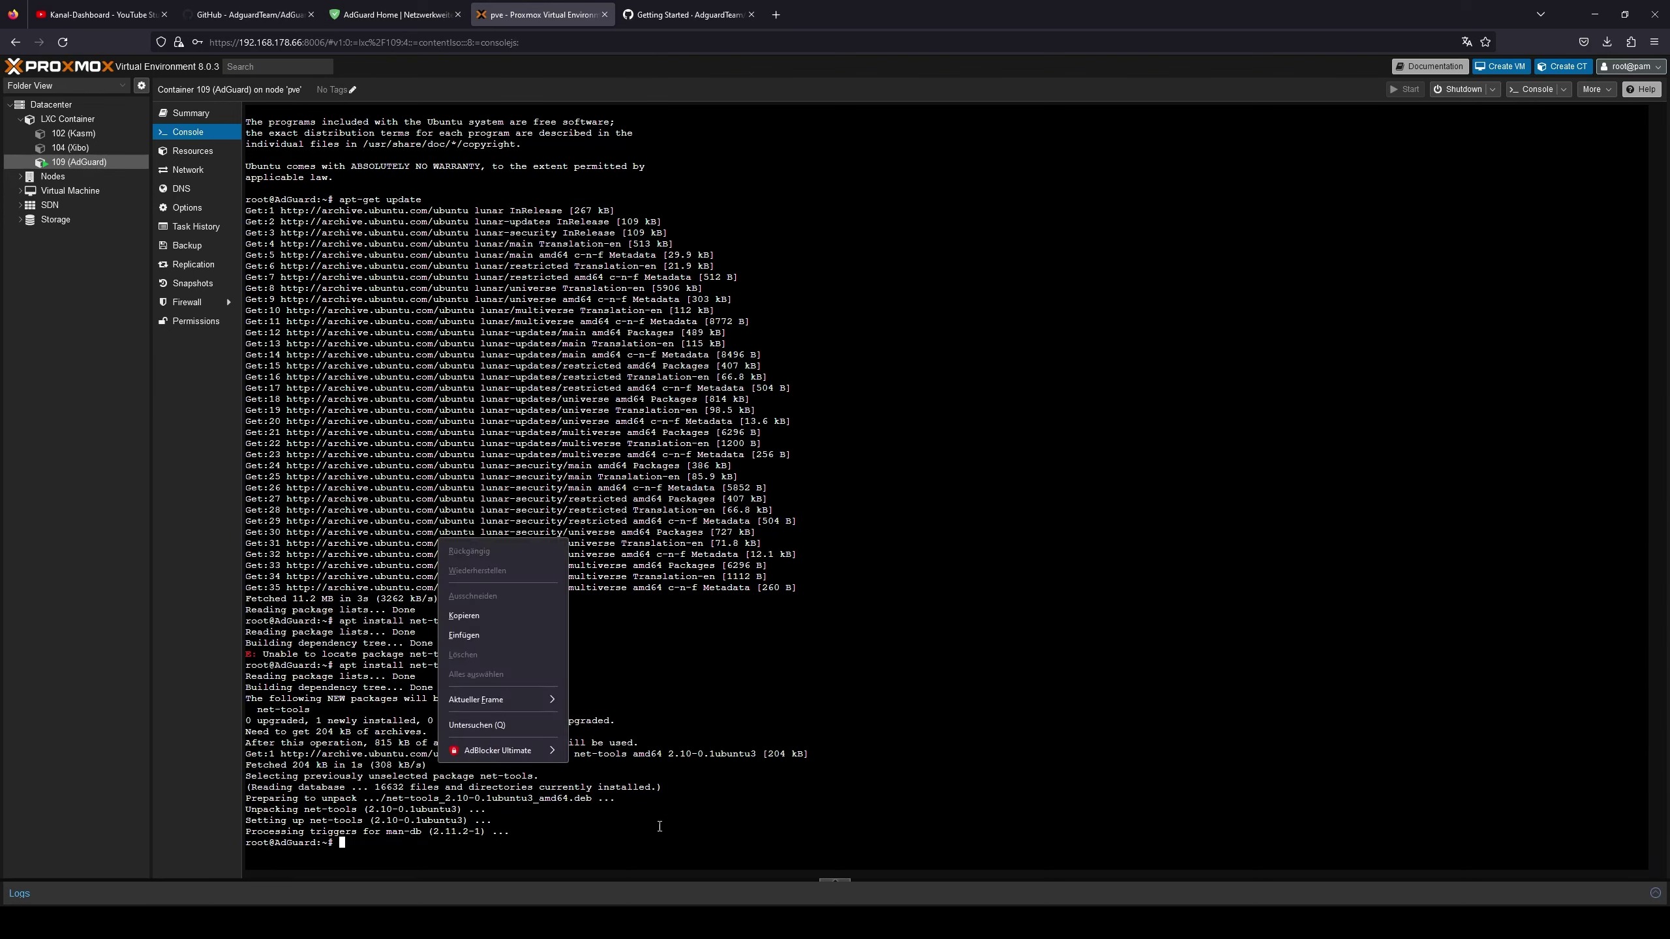
- Paste and run the AdGuard Home install script in the container console
left_click(473, 634)
key("Return")
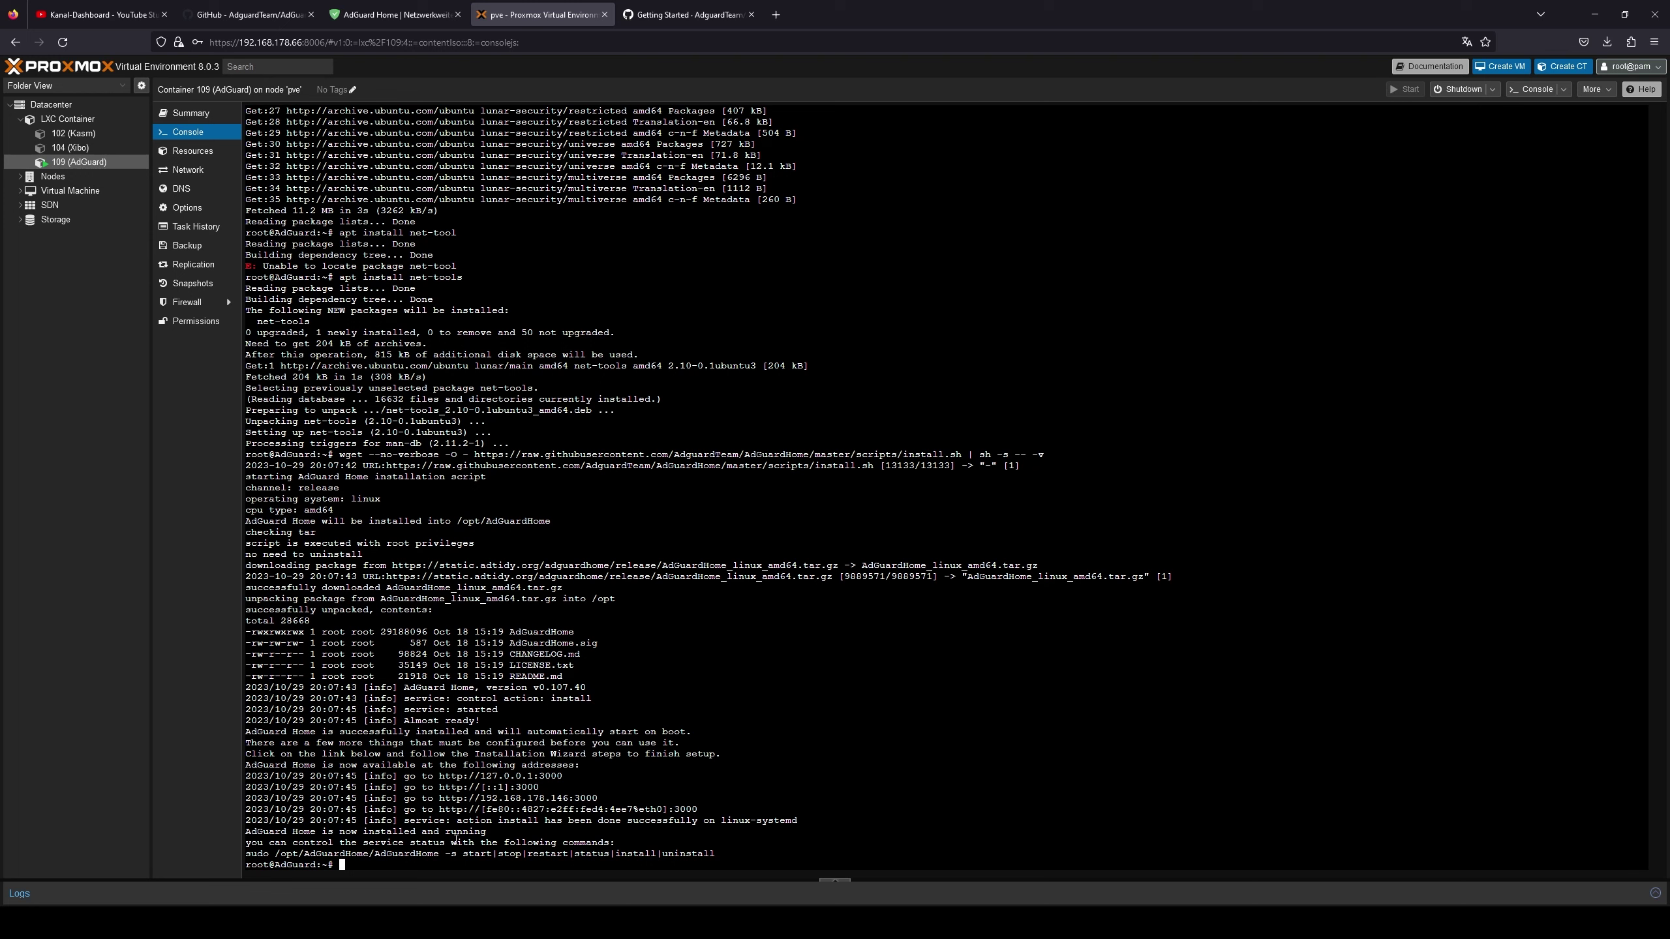
left_click_drag(248, 831, 499, 832)
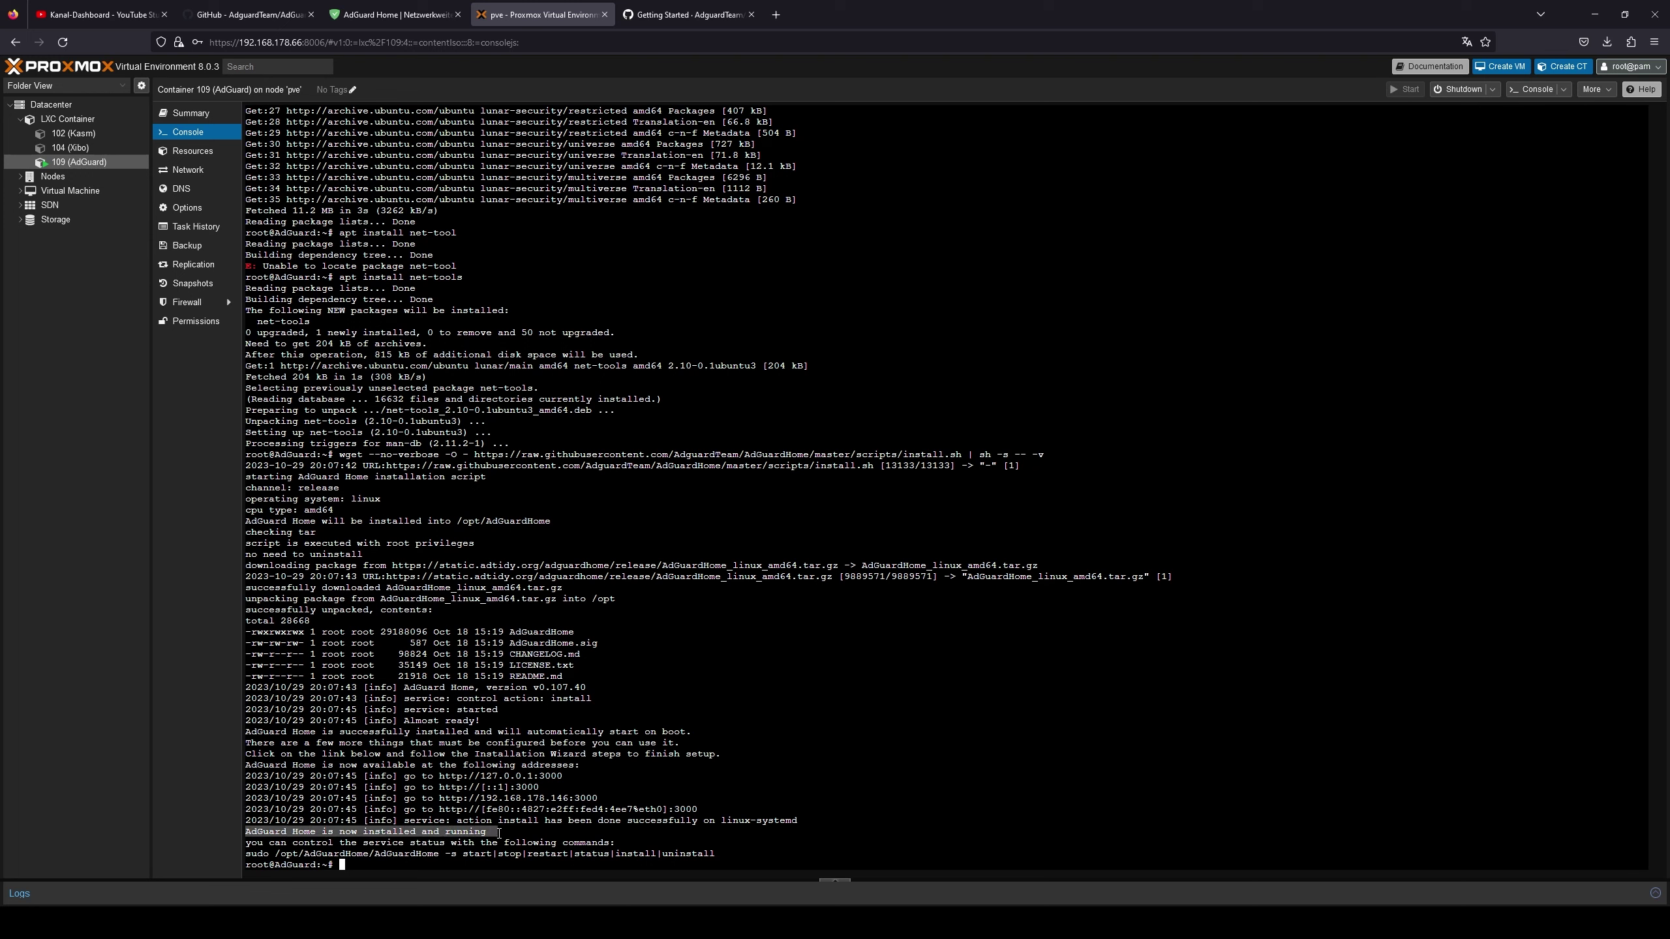
left_click(563, 849)
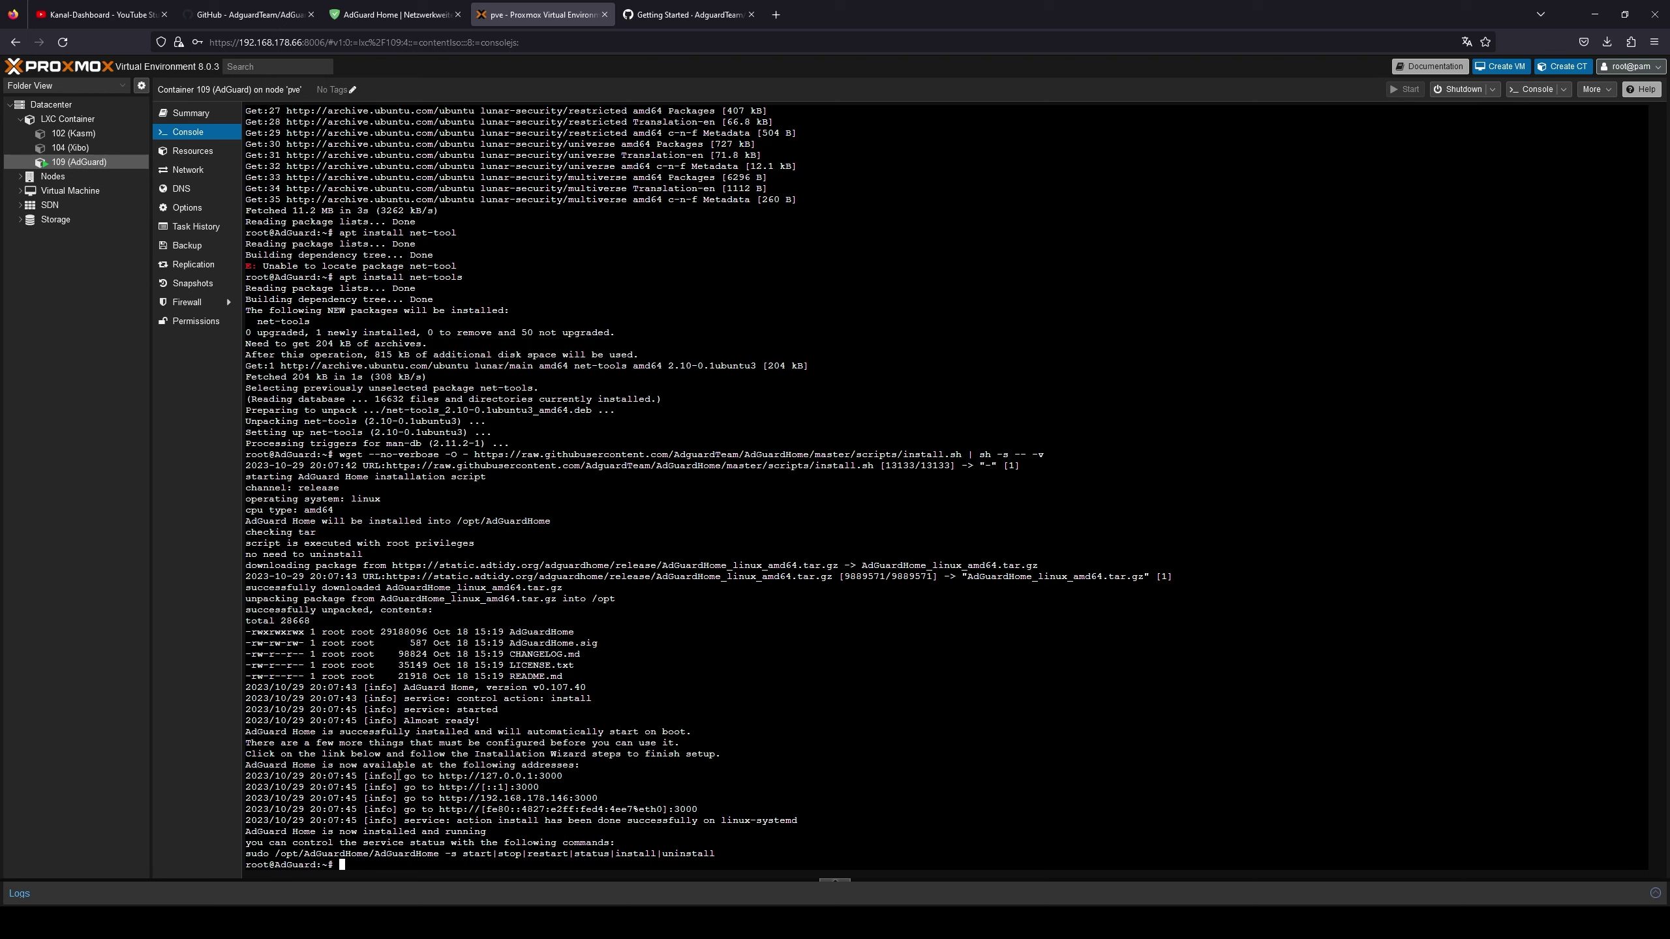
- Copy the setup address 192.168.178.146:3000 from the listed addresses
left_click_drag(248, 777, 664, 822)
left_click(664, 822)
left_click_drag(439, 799, 591, 799)
right_click(590, 798)
left_click(651, 624)
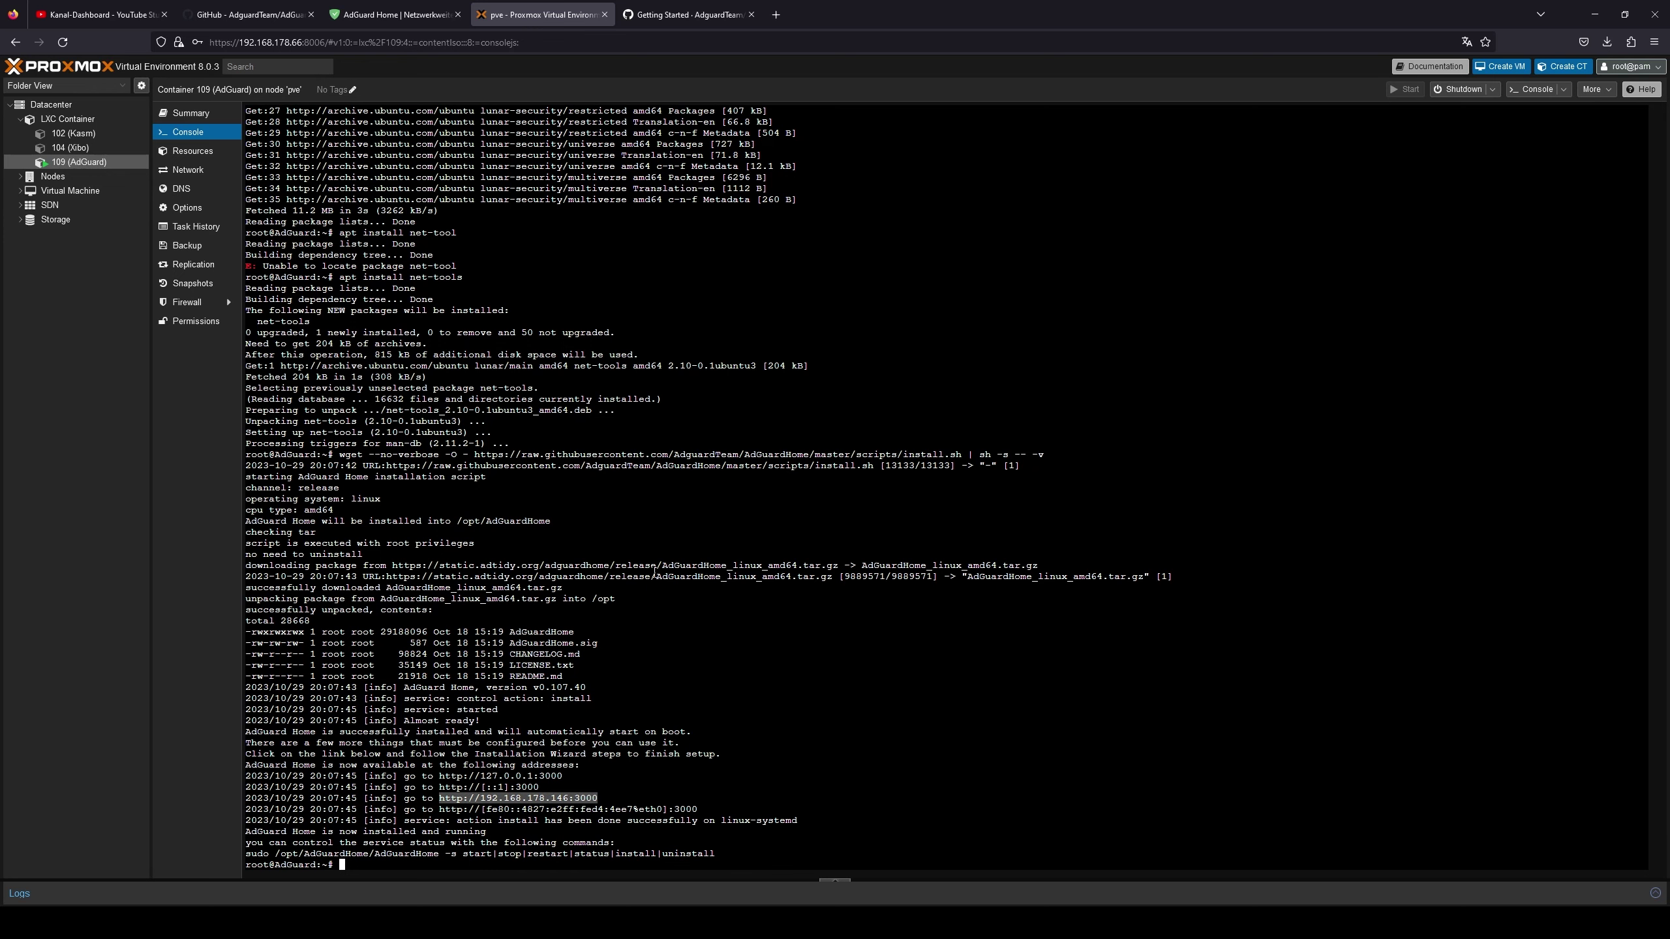
- Load the setup address in a new browser tab and begin the AdGuard Home wizard
left_click(776, 14)
right_click(492, 42)
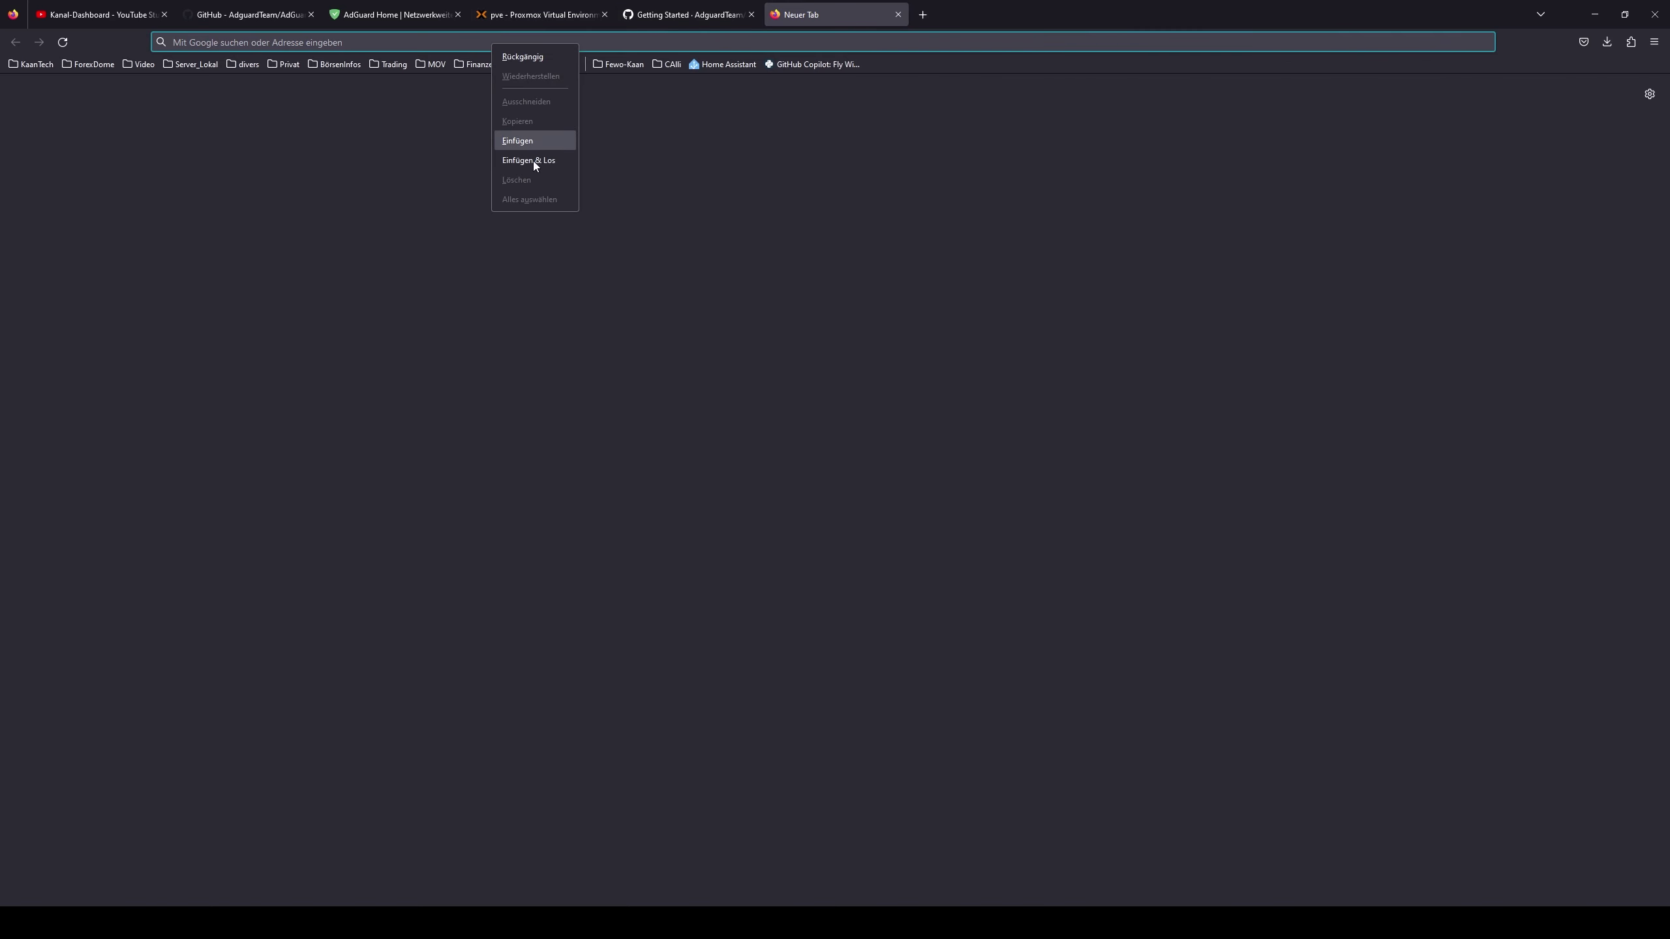
left_click(530, 160)
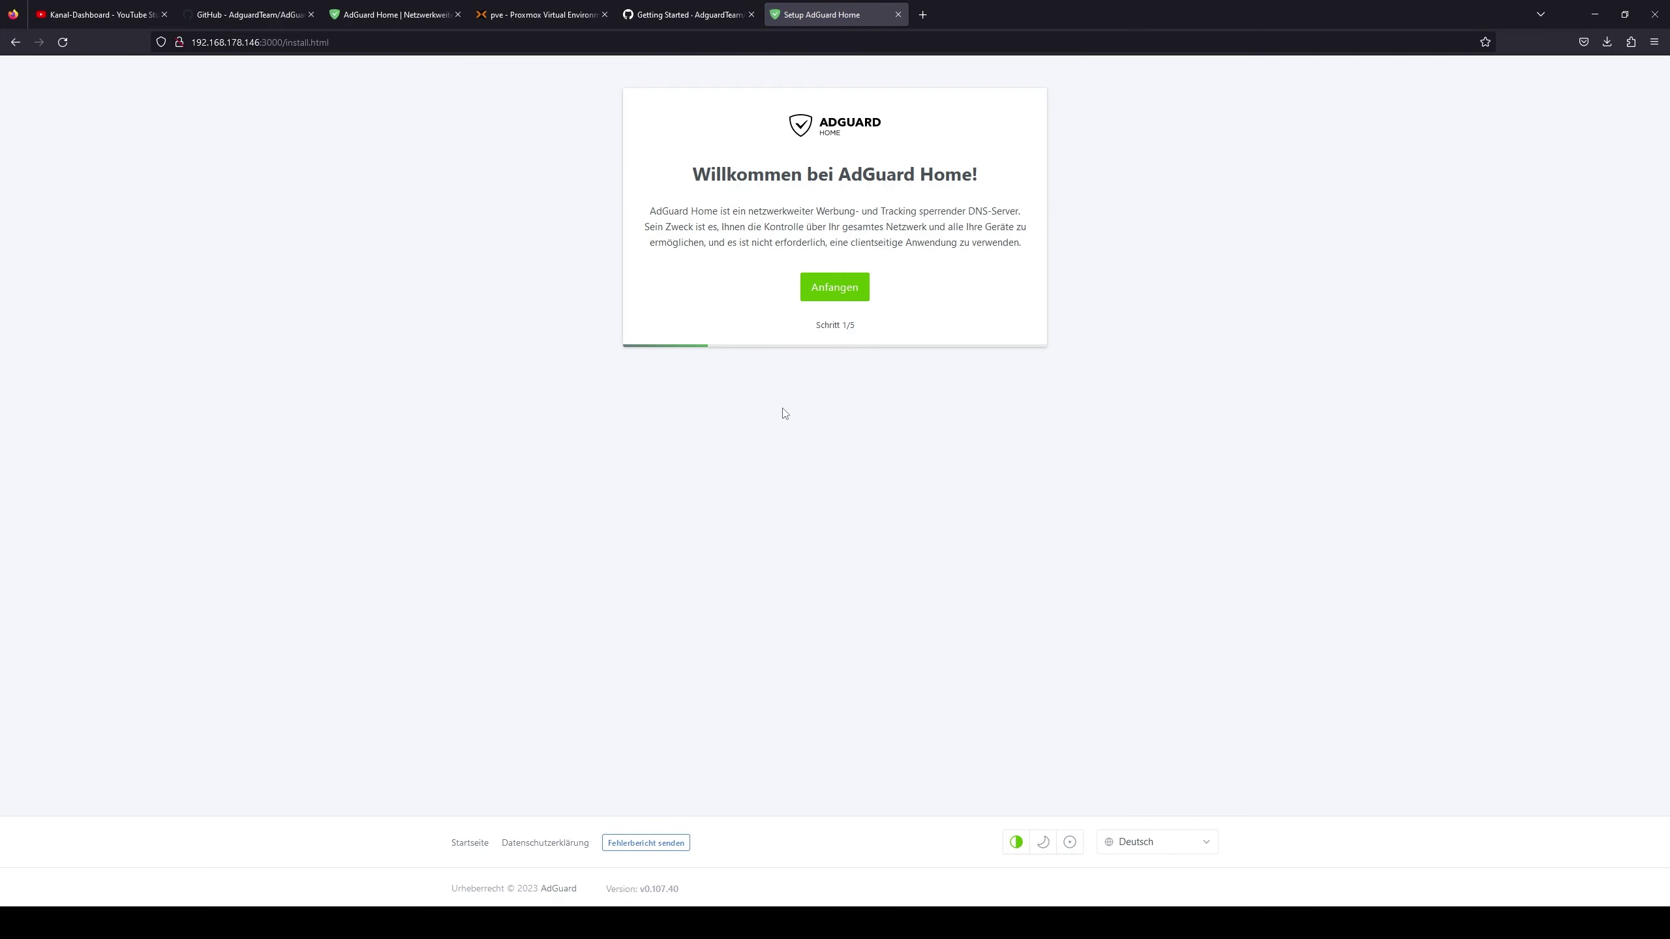
left_click(825, 288)
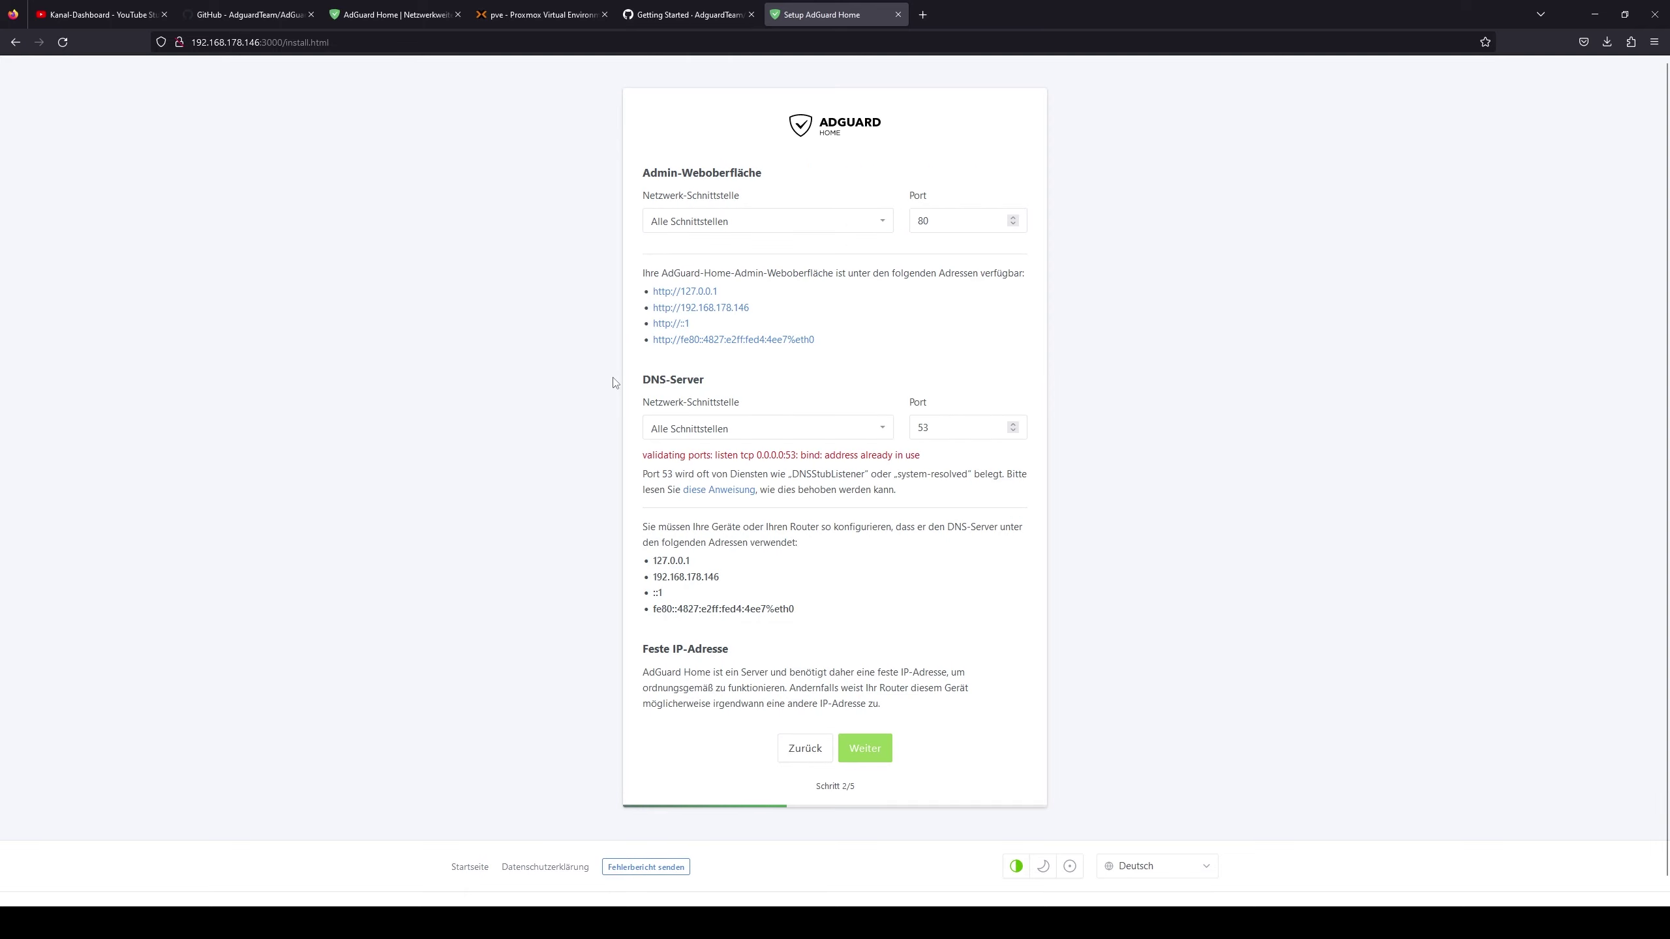
- Bind the admin web interface and the DNS server to eth0 - 192.168.178.146
left_click(868, 227)
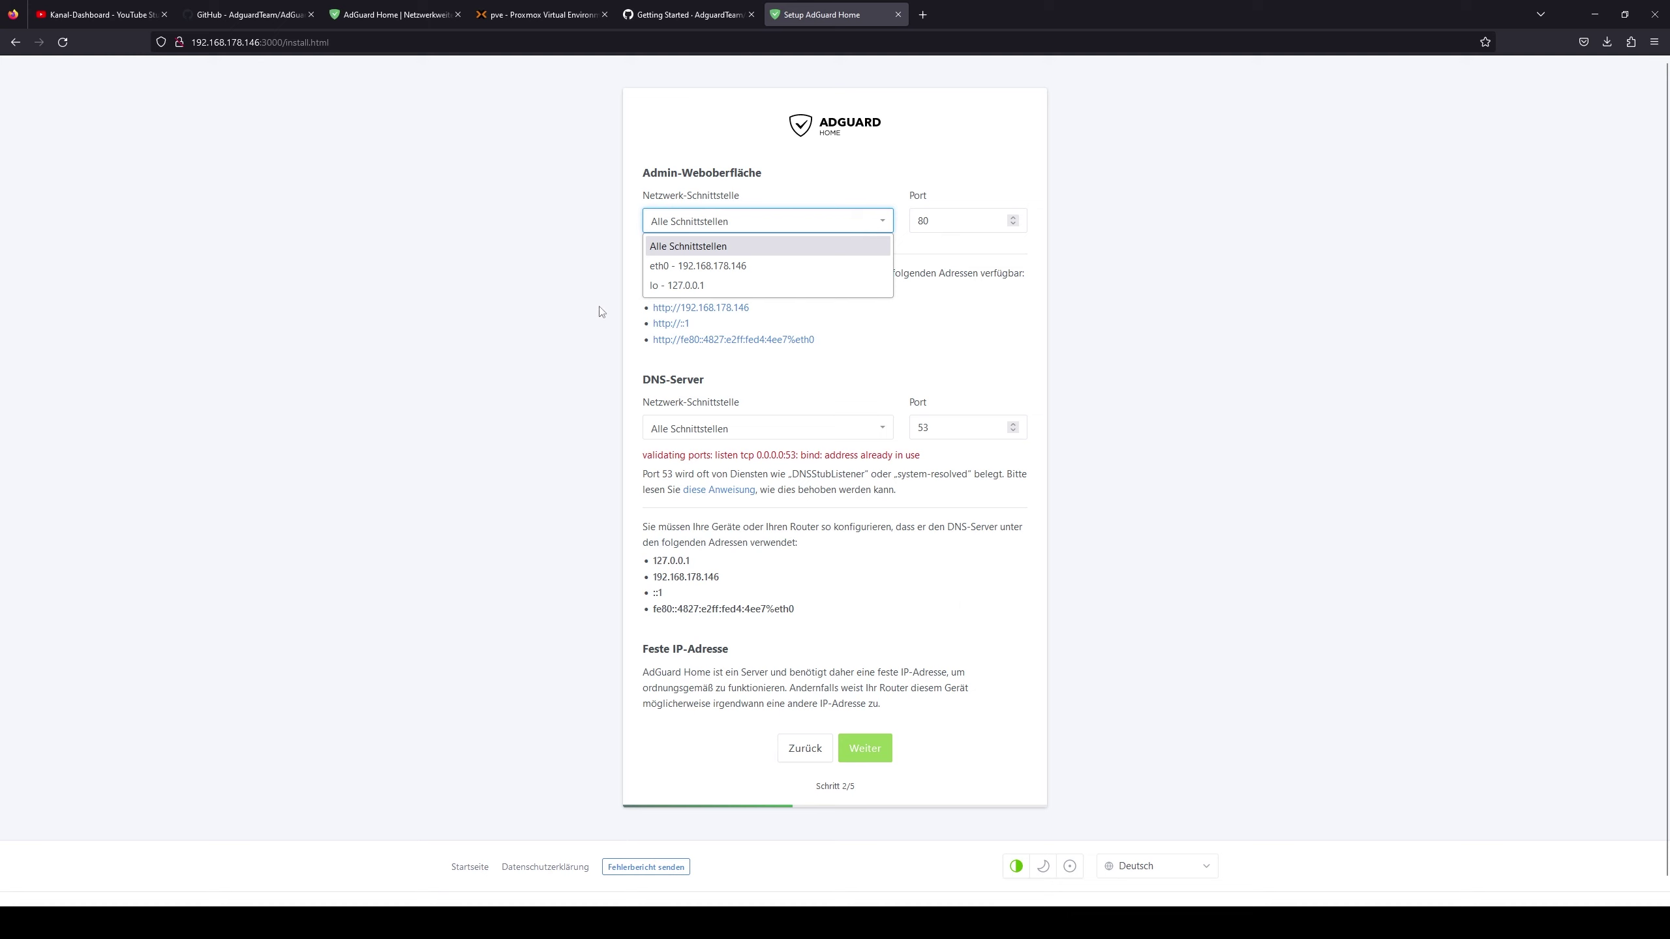
left_click(727, 266)
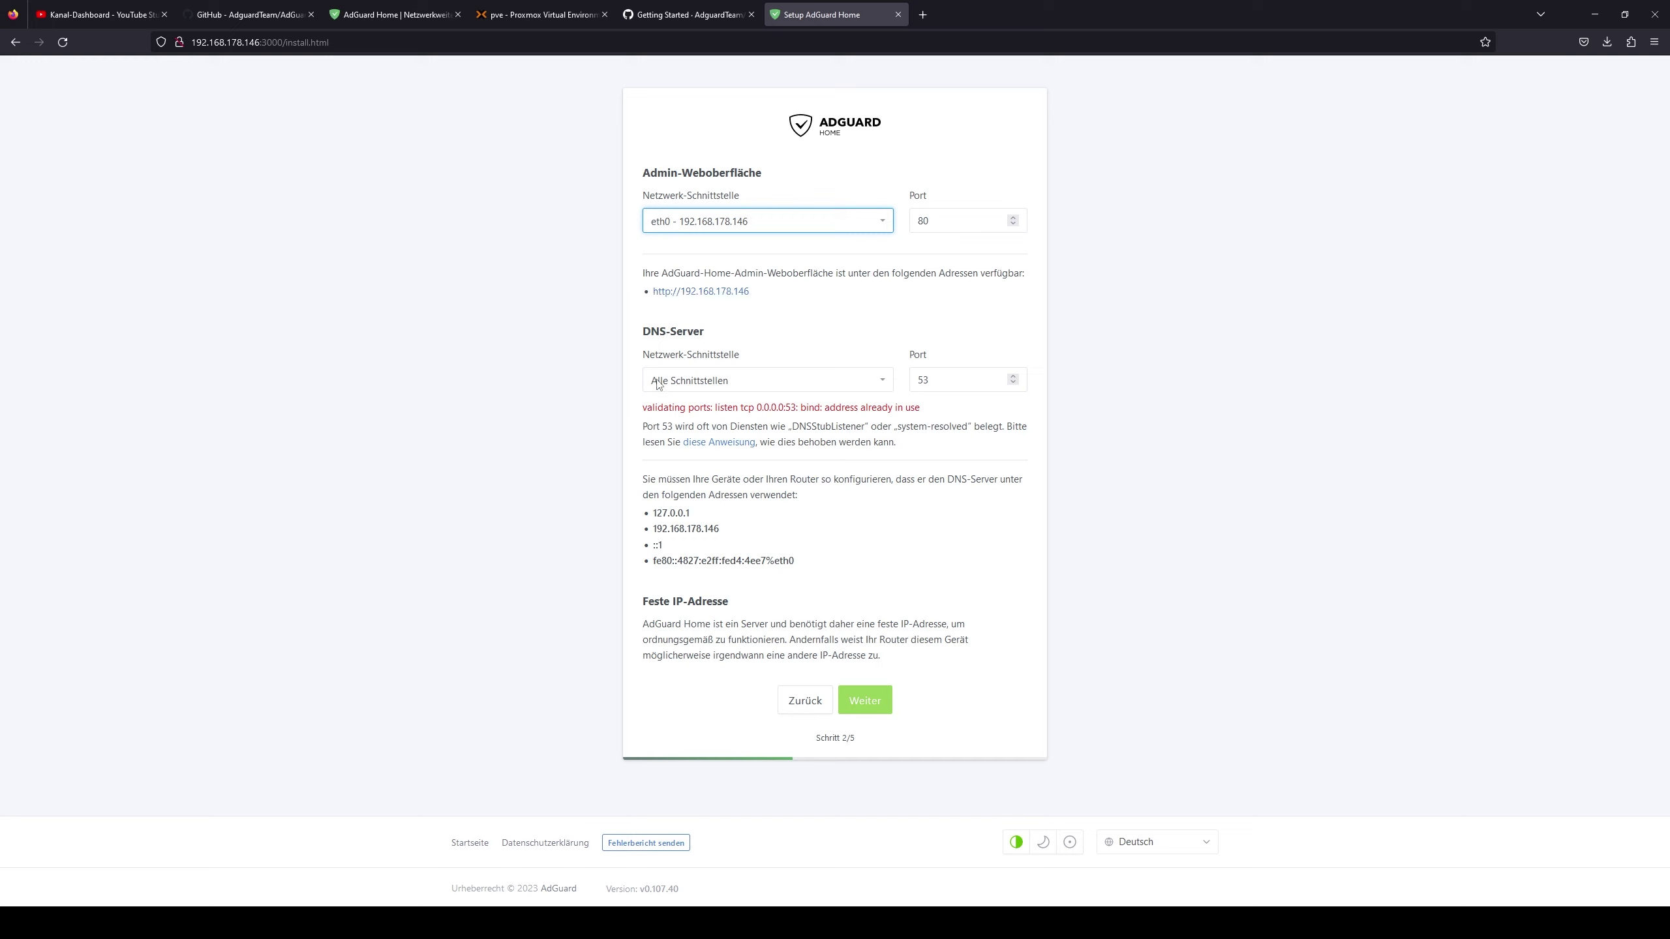
left_click(752, 388)
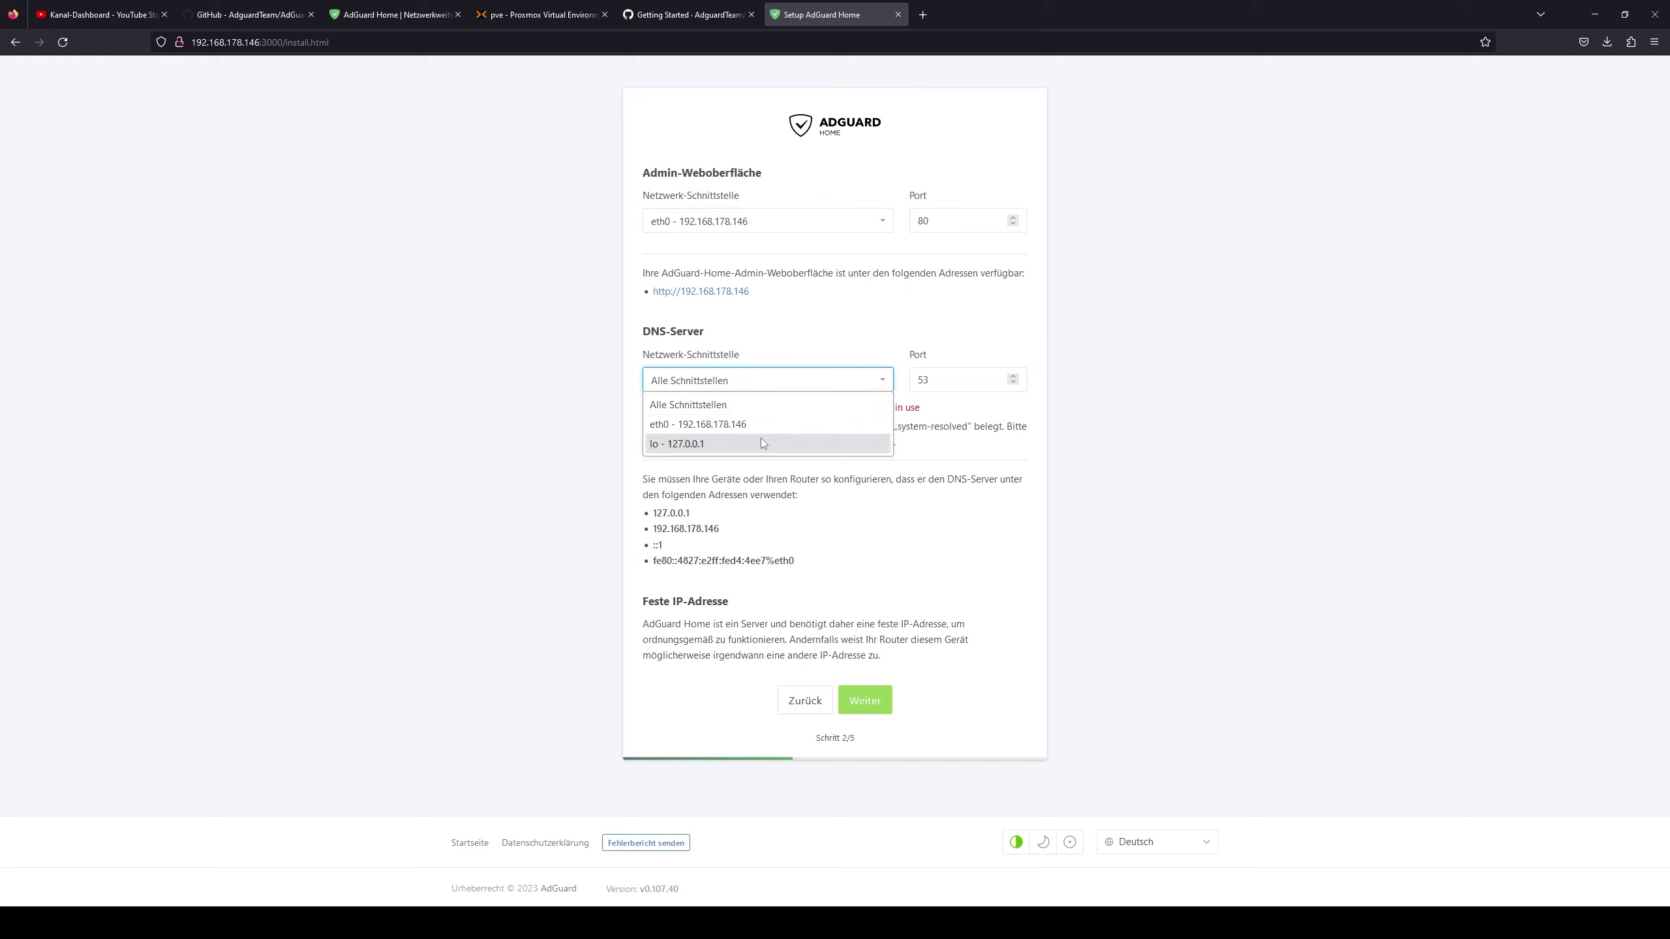
left_click(685, 426)
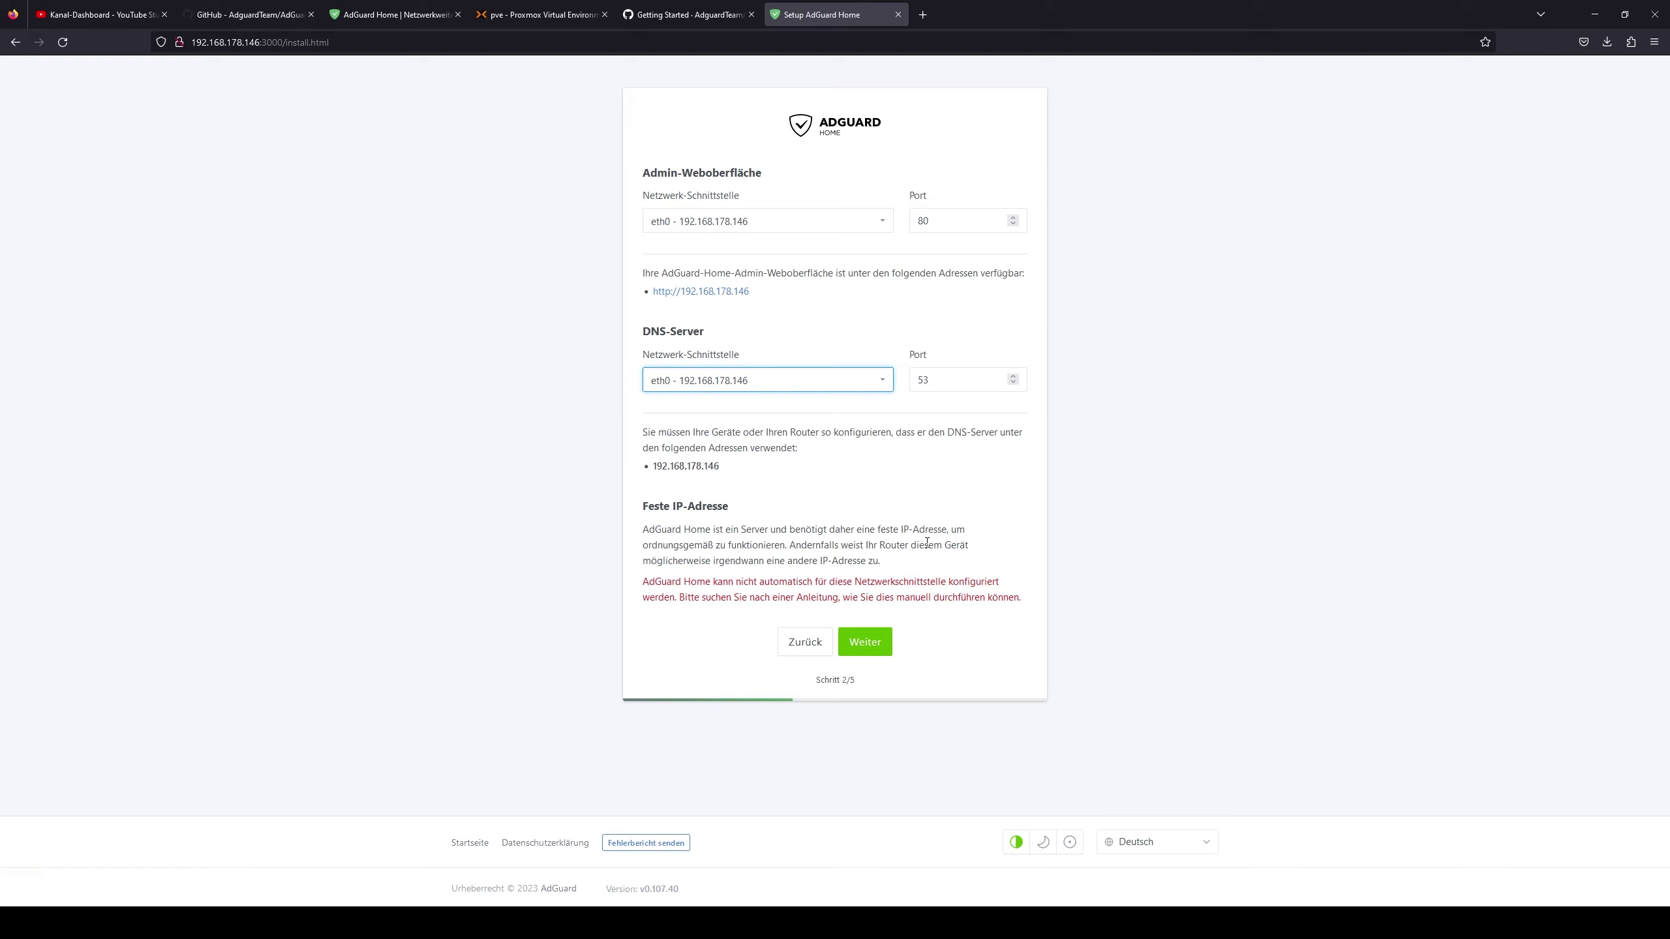
- Create the admin account with a username and confirmed password, saving the login in the browser
left_click(865, 642)
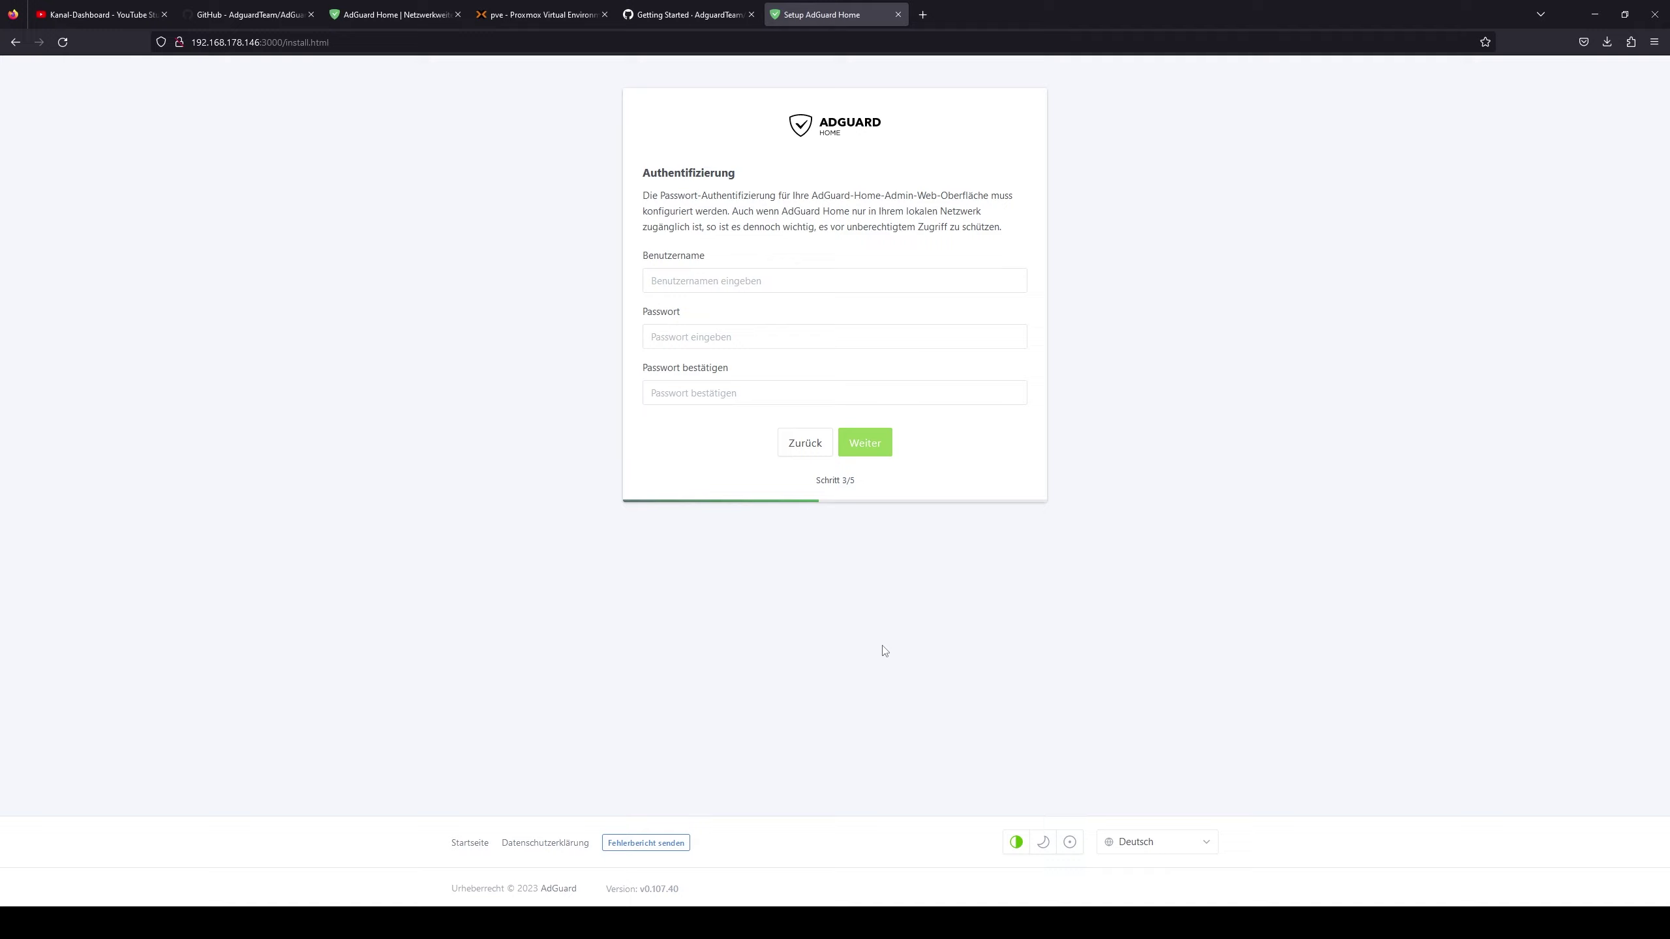
left_click(751, 281)
type("kaan")
key("Tab")
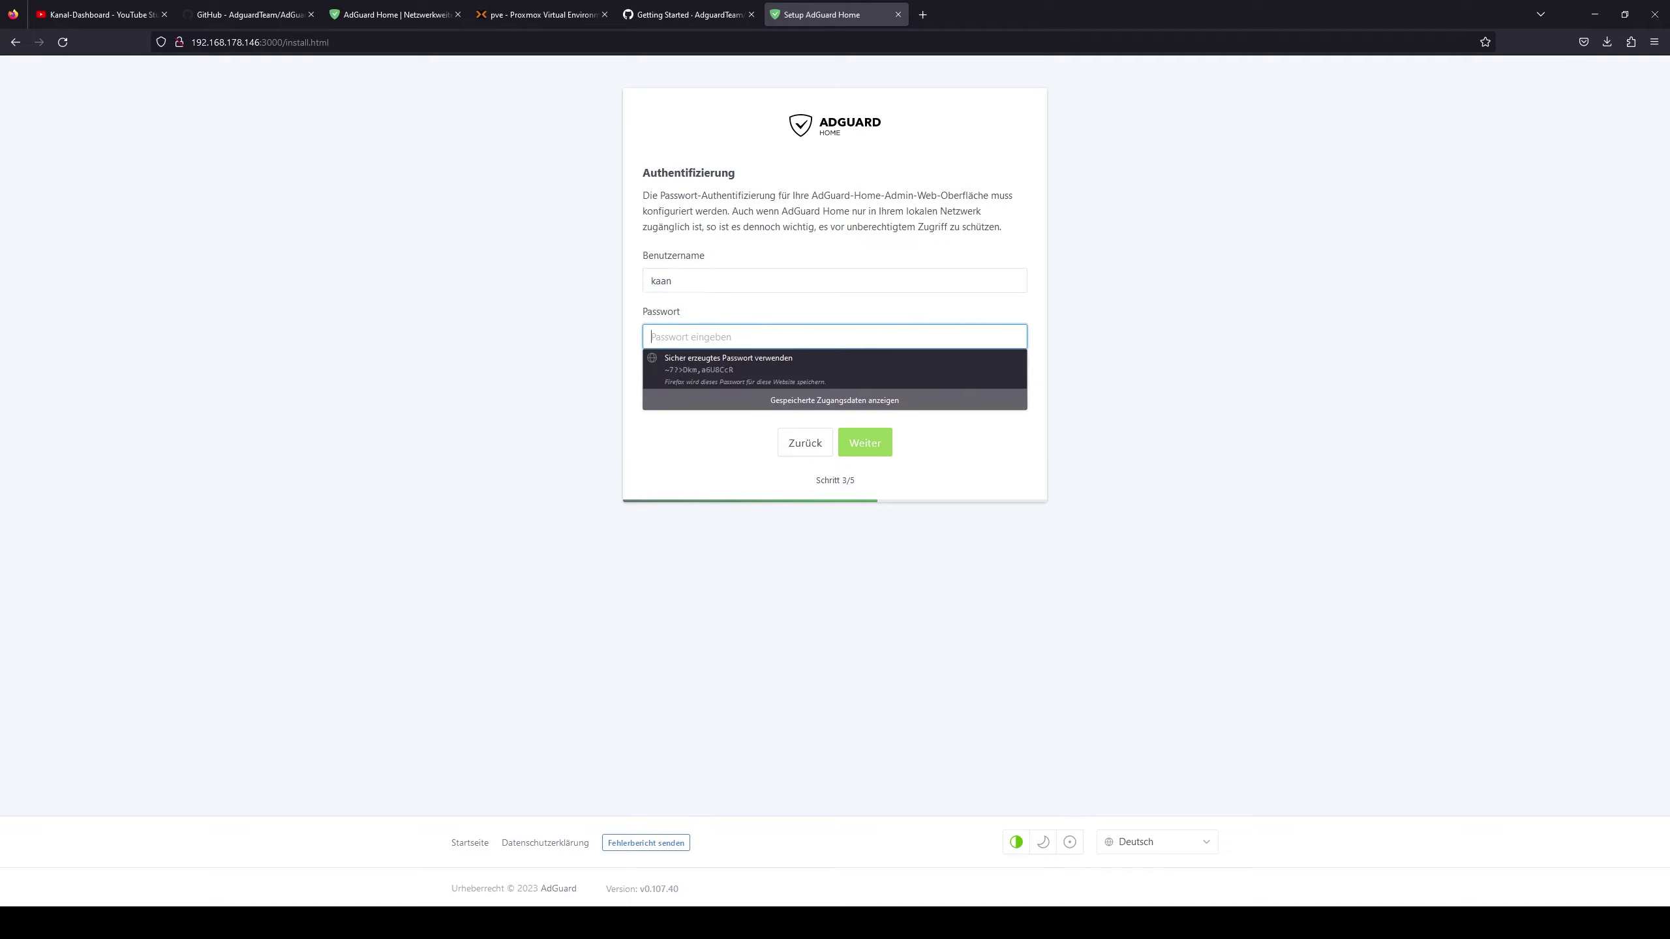
type("************")
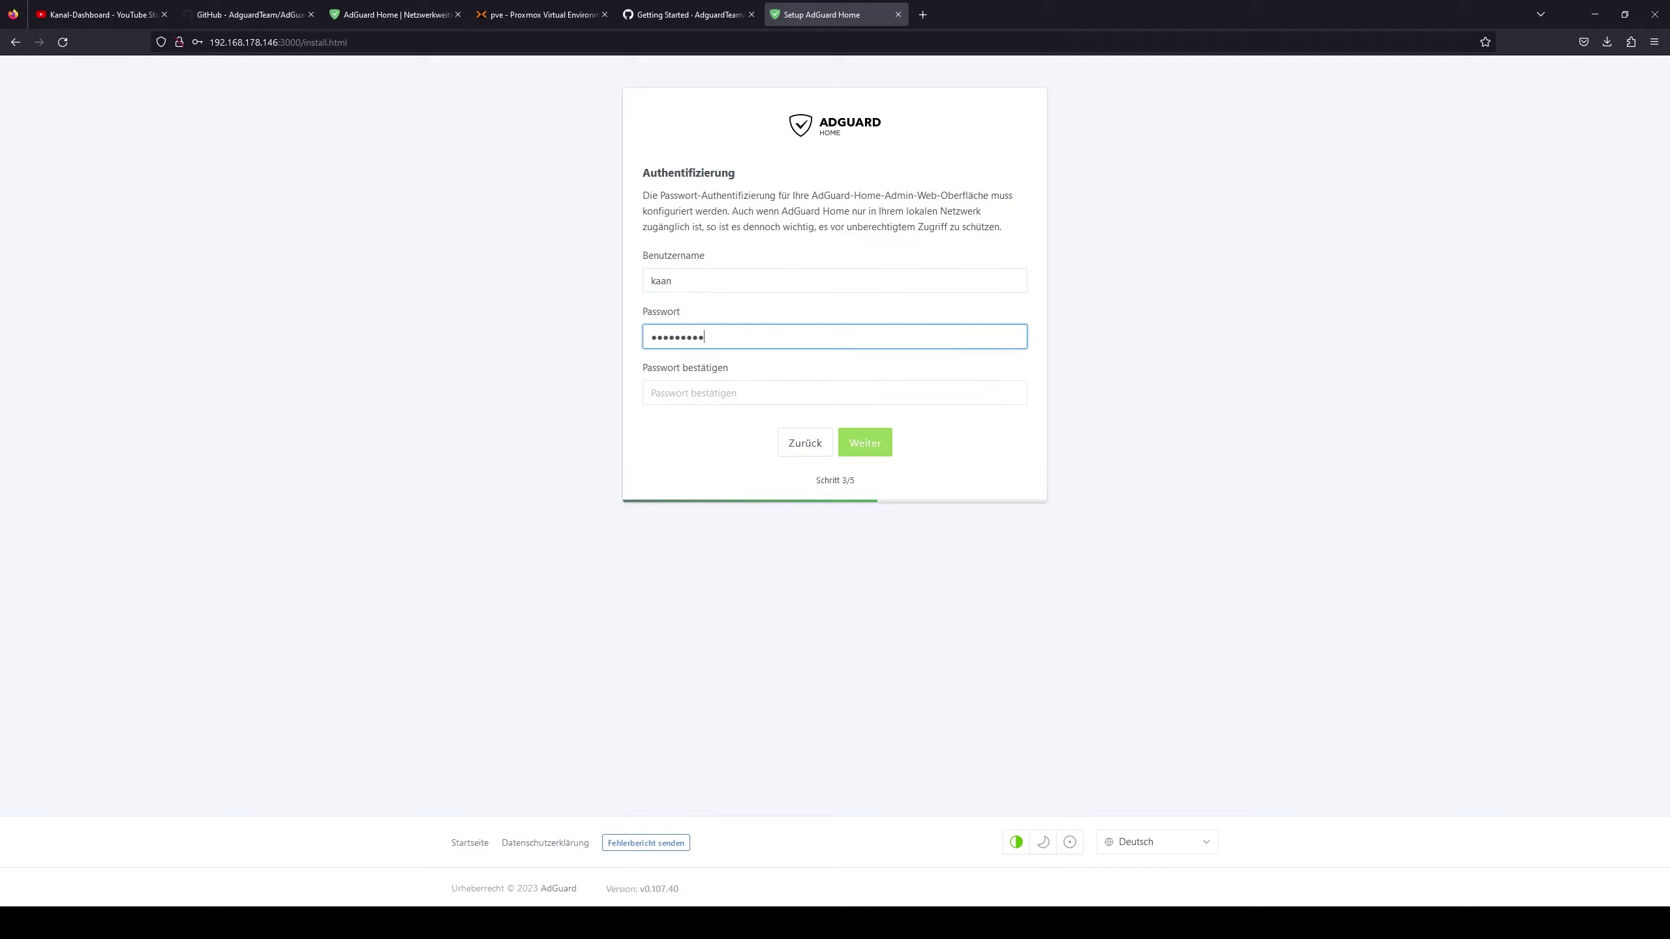
key("Tab")
type("**")
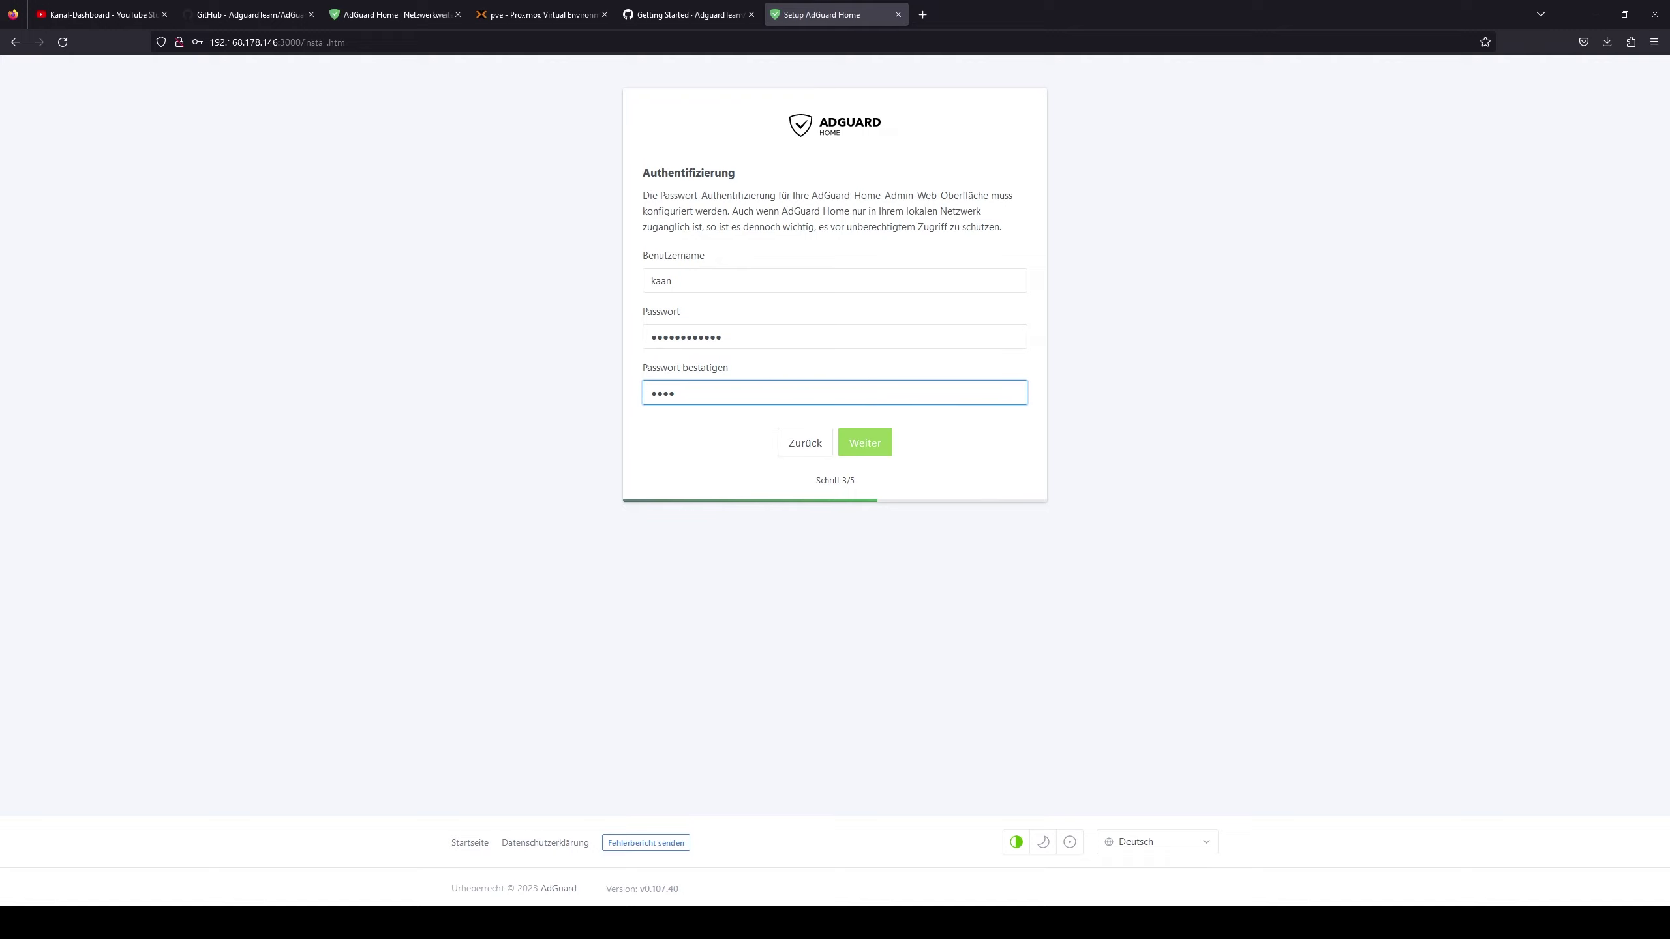
type("**********")
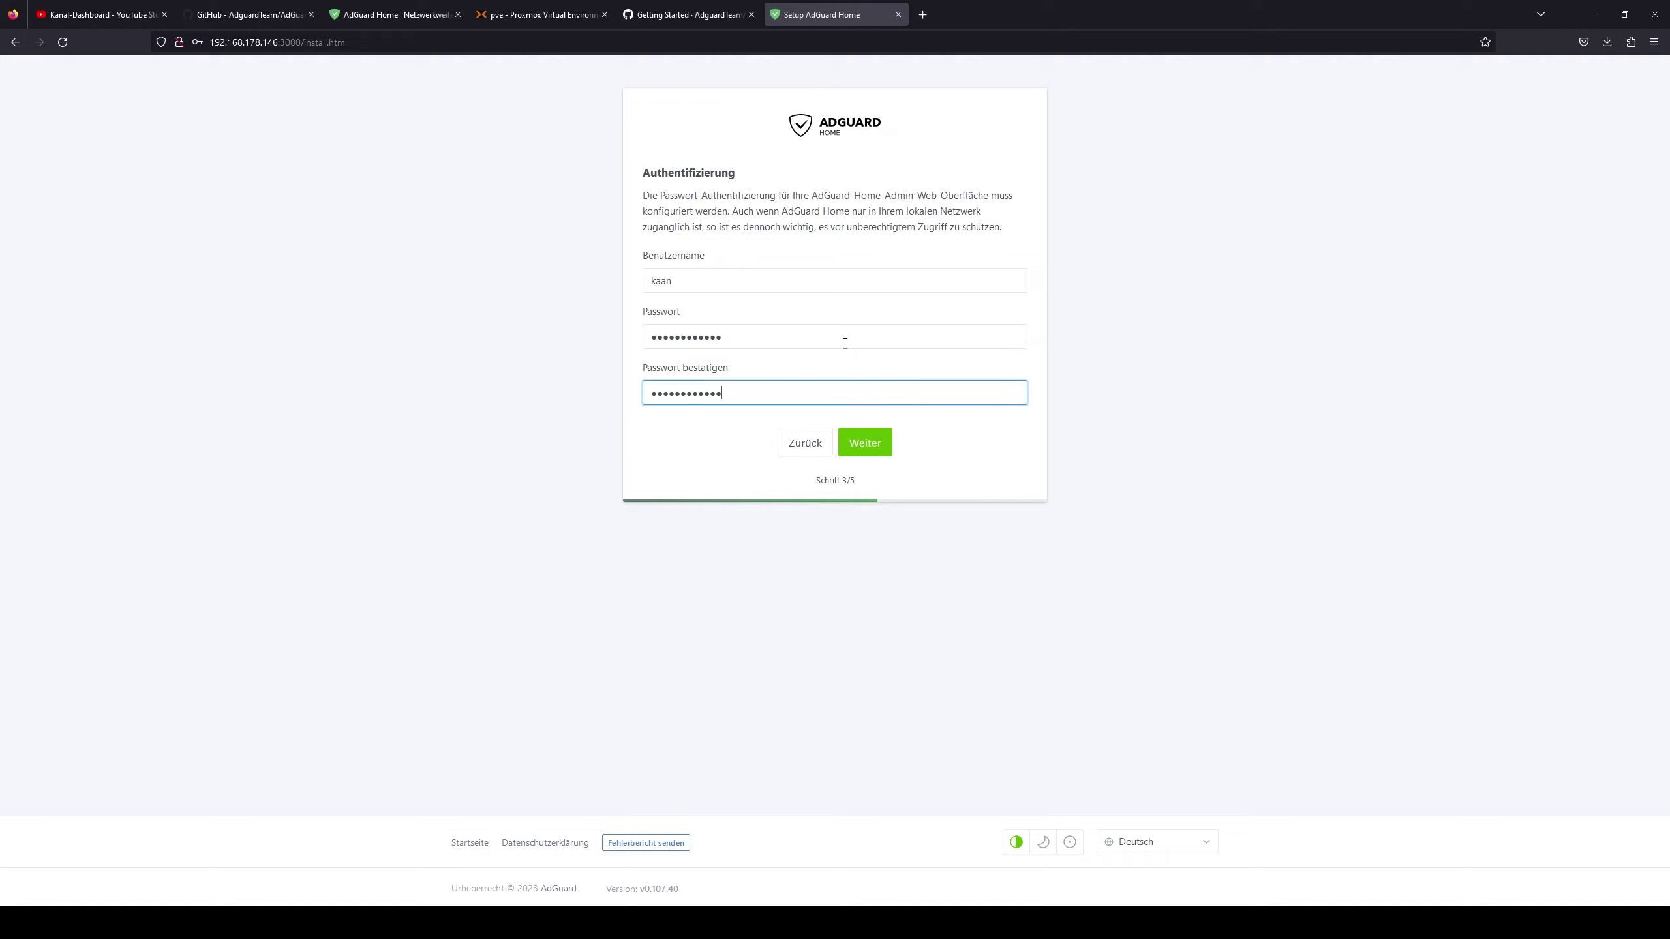
left_click(862, 433)
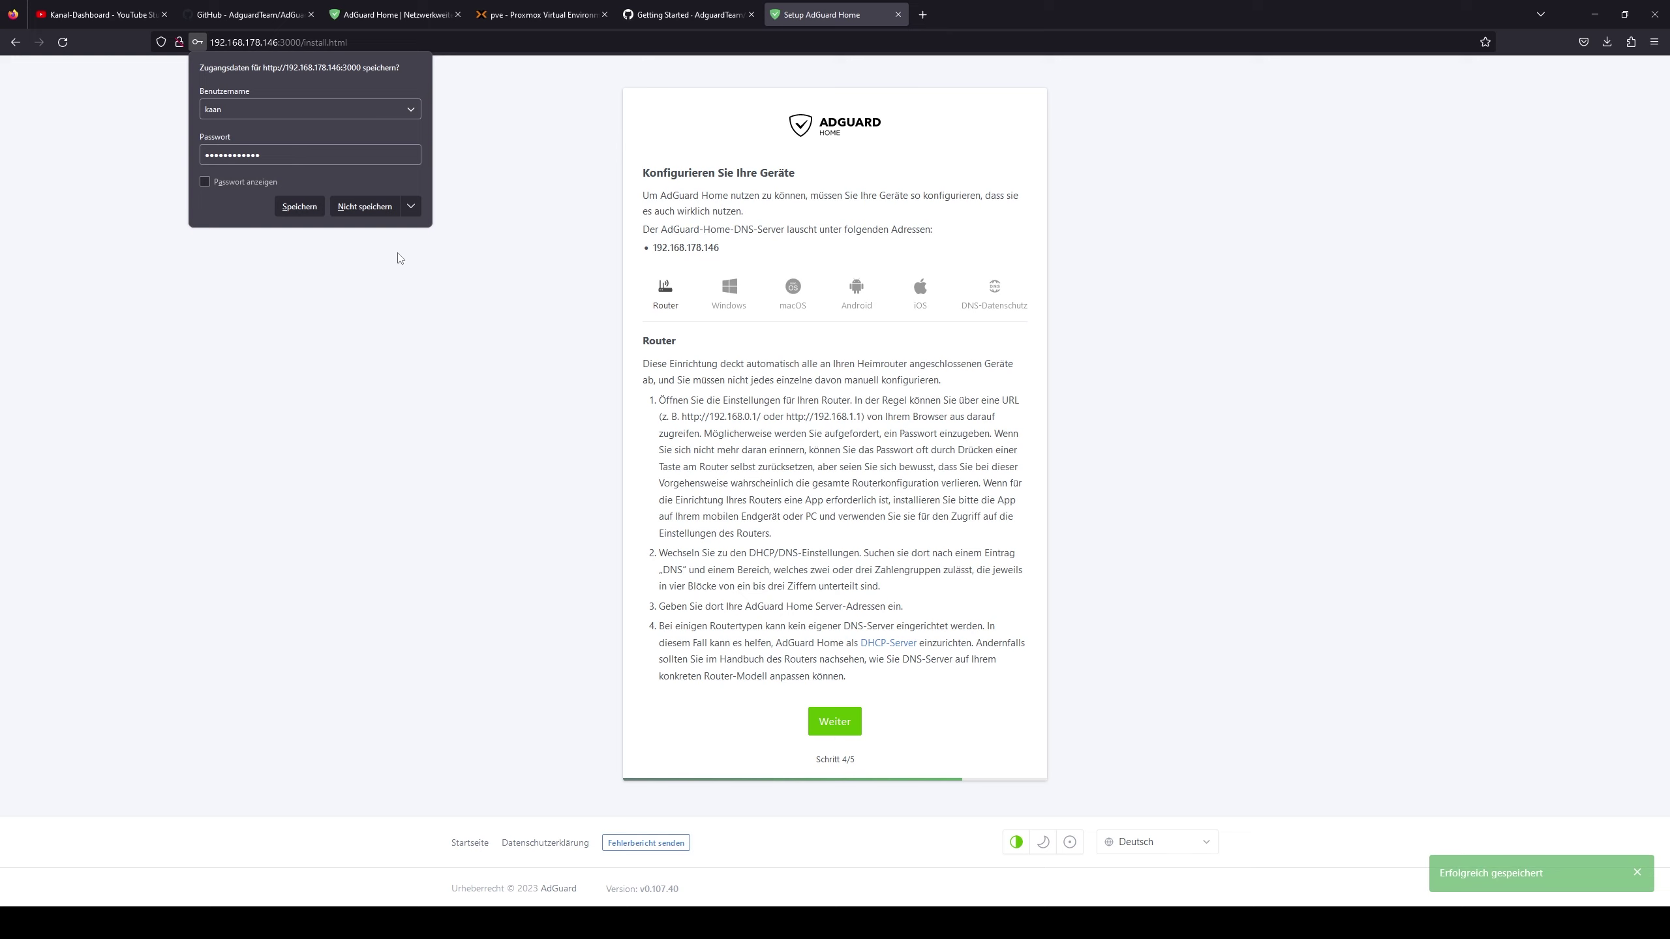
left_click(300, 207)
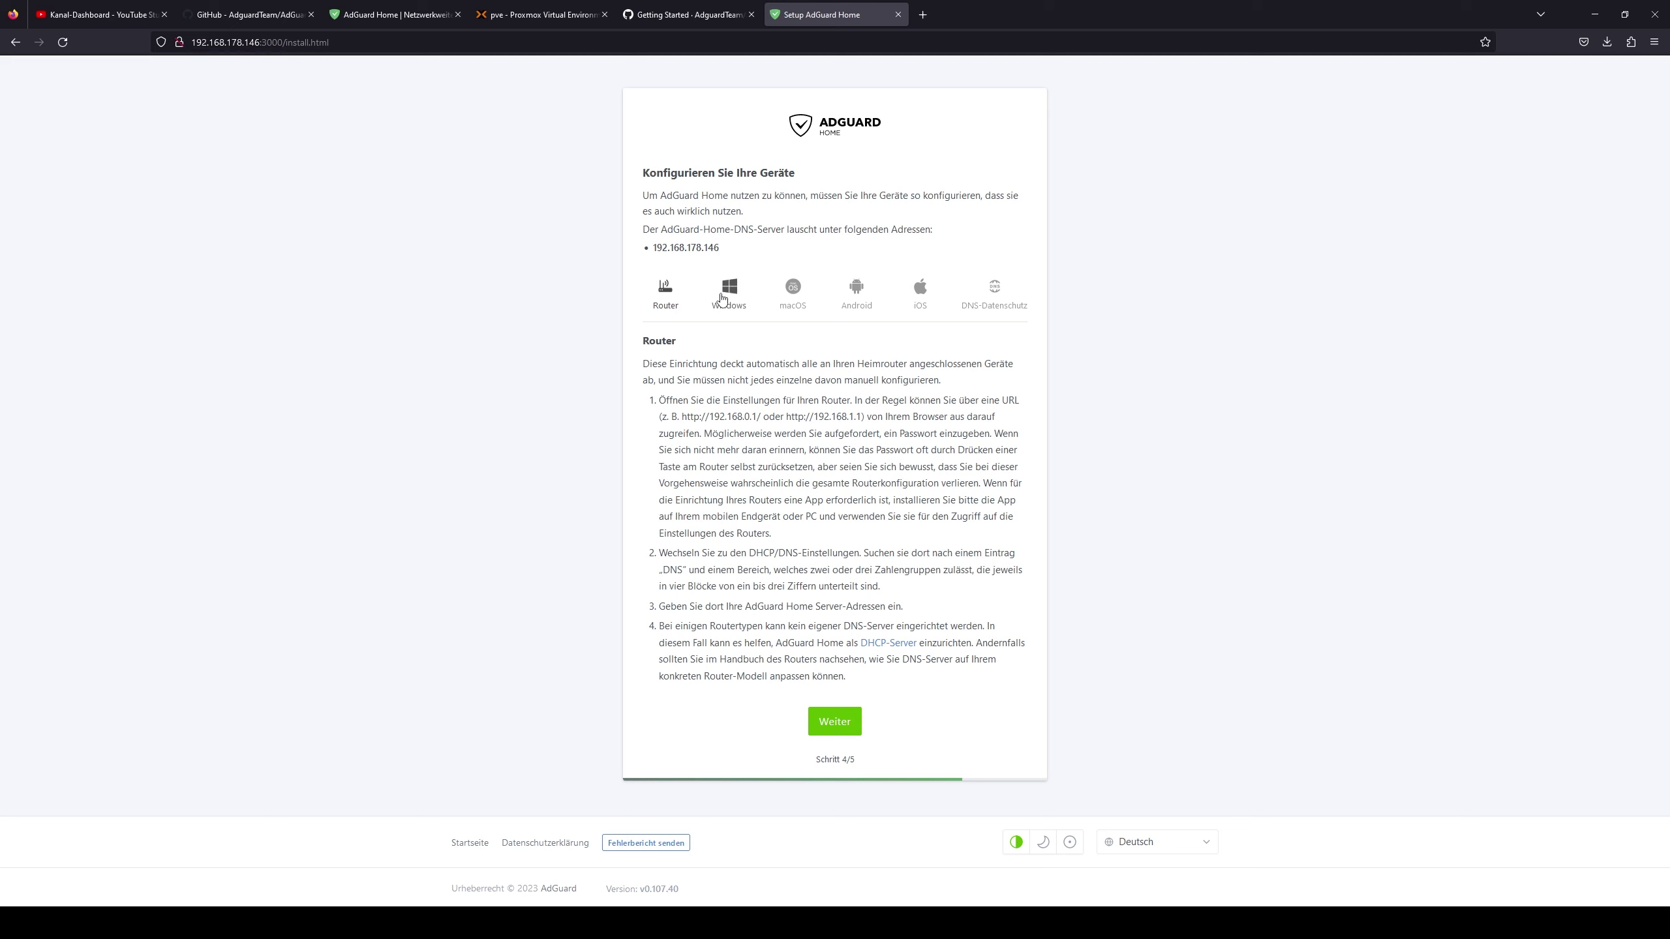
- Browse the Windows, macOS, Android, iOS and DNS-Datenschutz device instructions, then open the dashboard
left_click(729, 290)
left_click(793, 289)
left_click(858, 293)
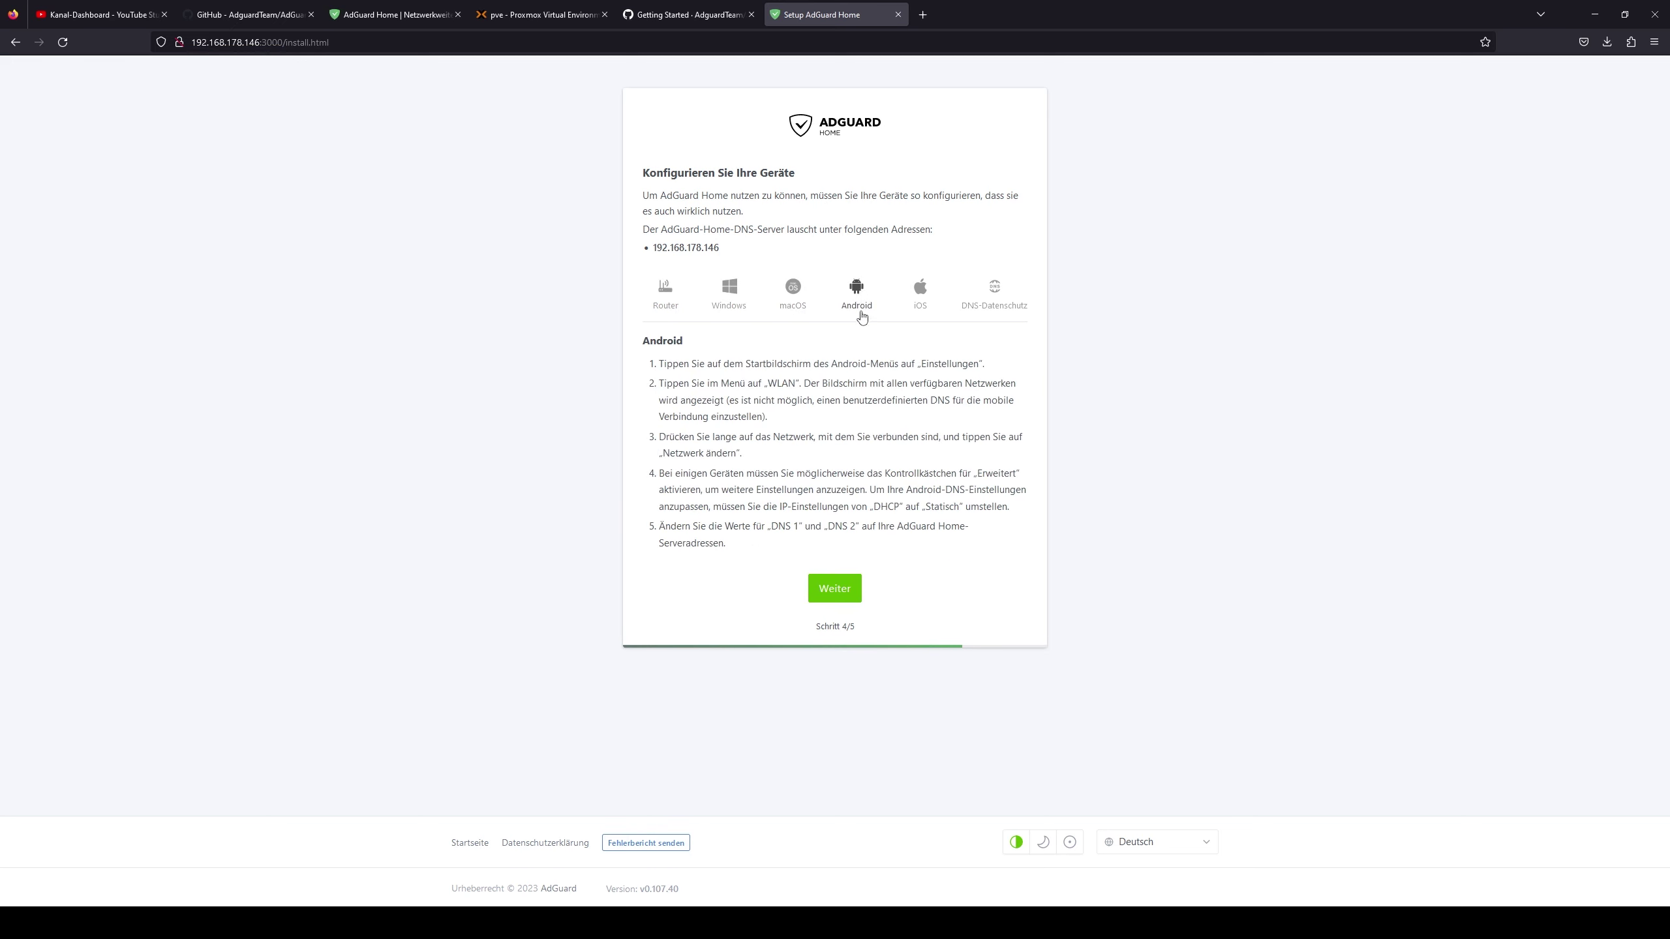
left_click(921, 290)
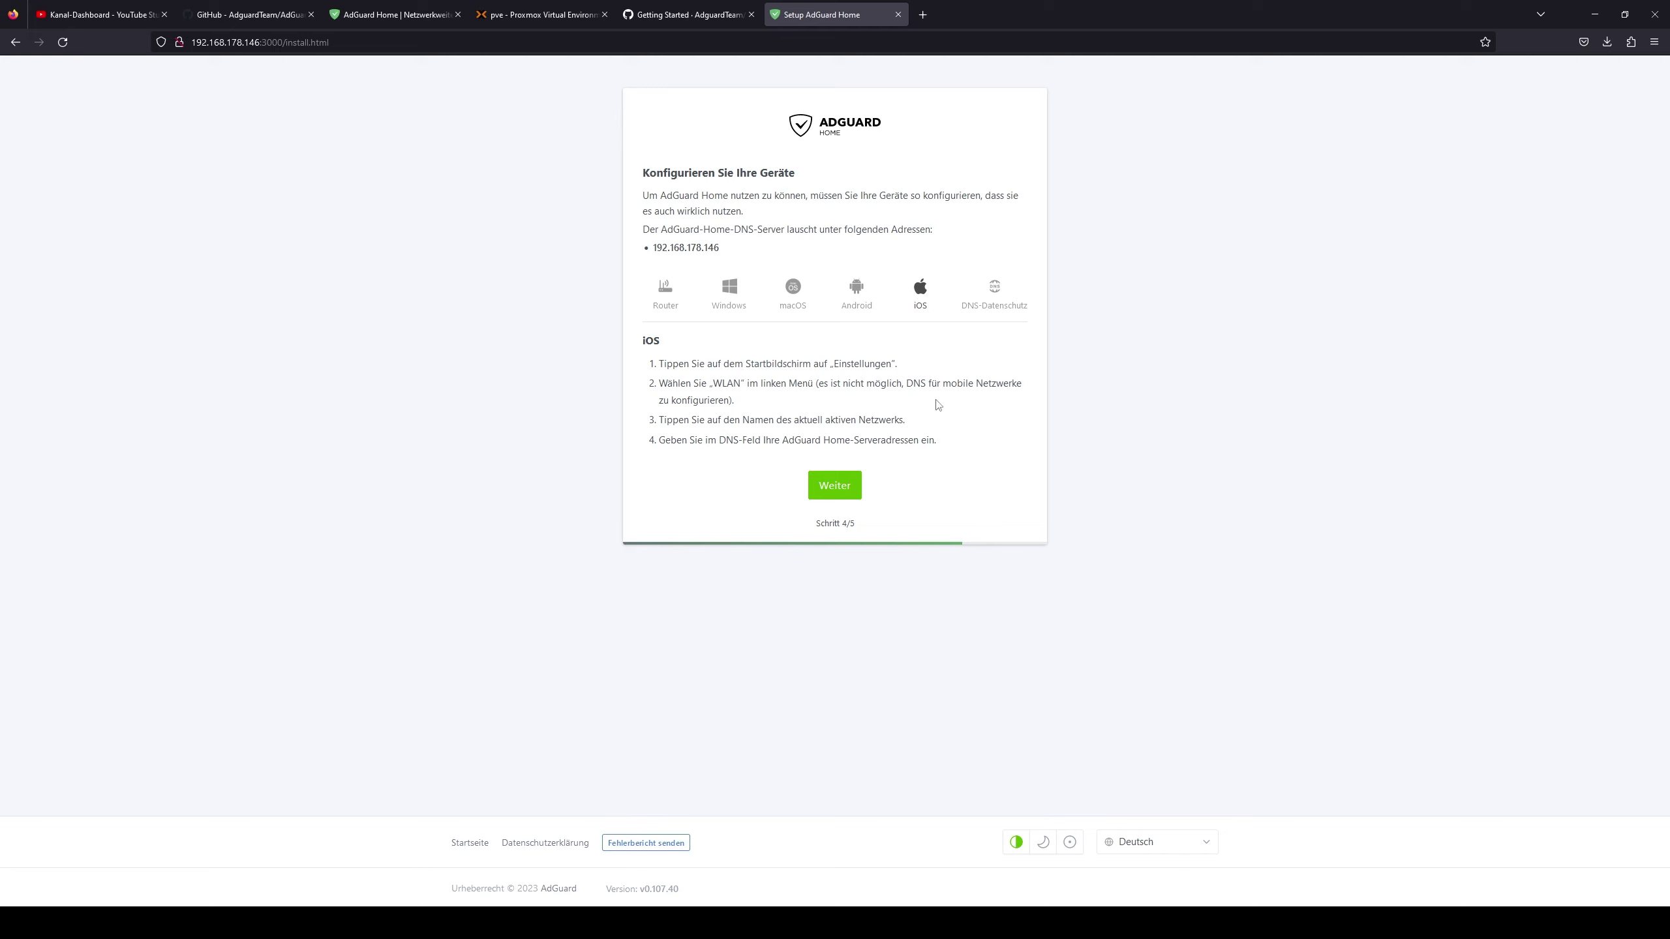
left_click(994, 300)
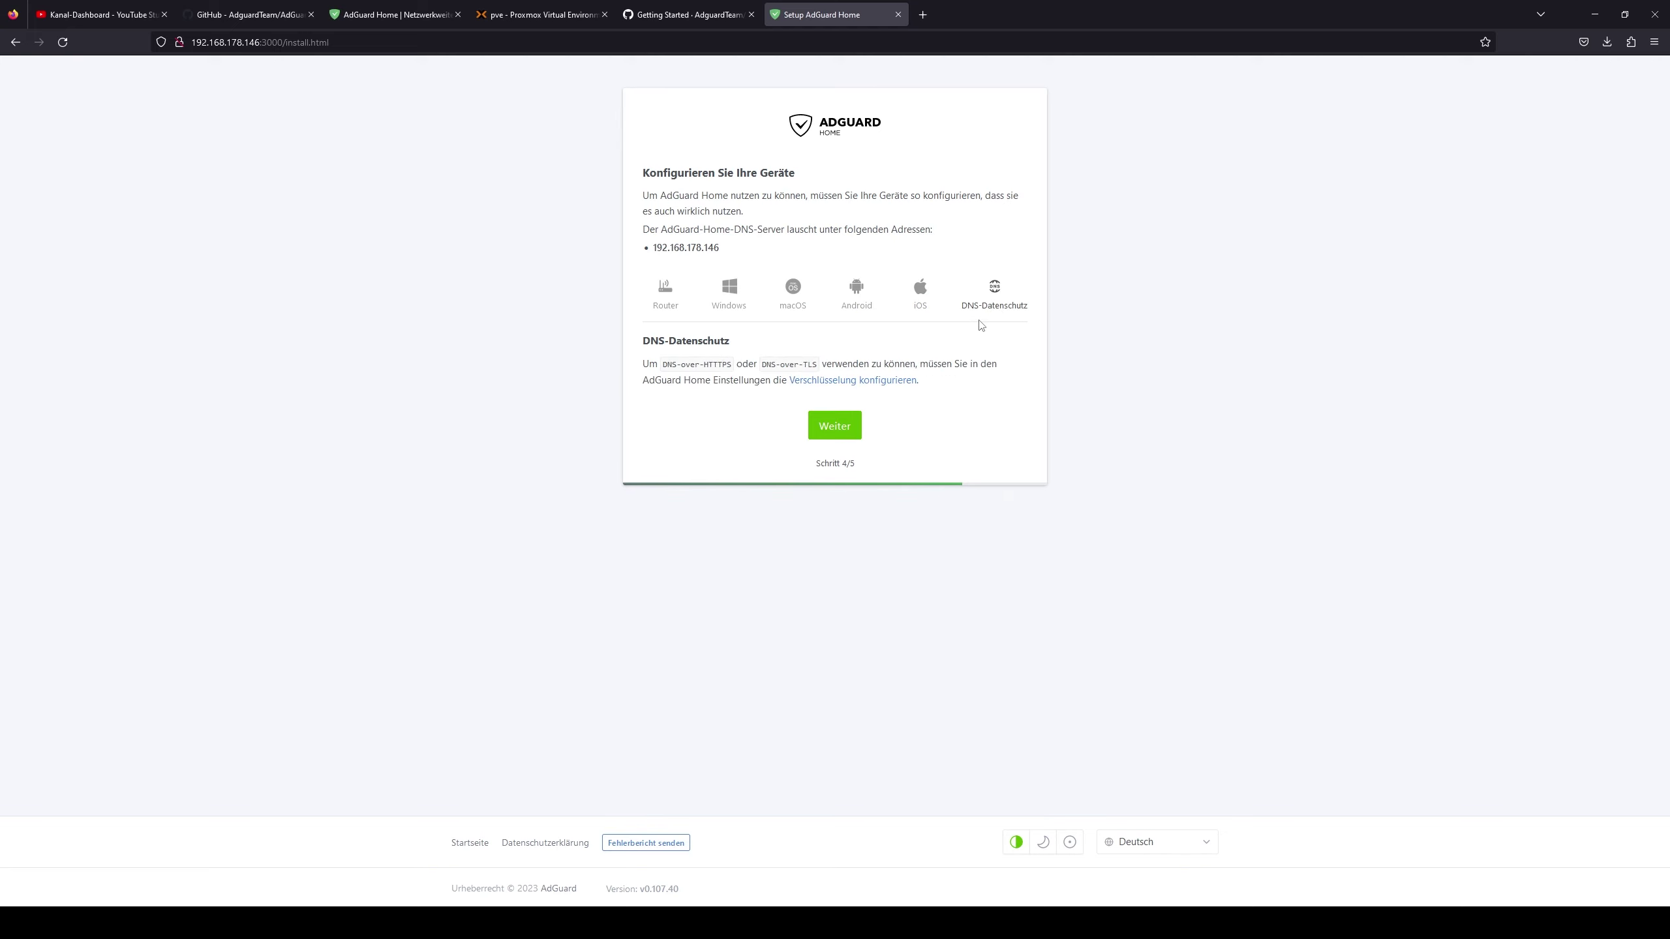
left_click(666, 293)
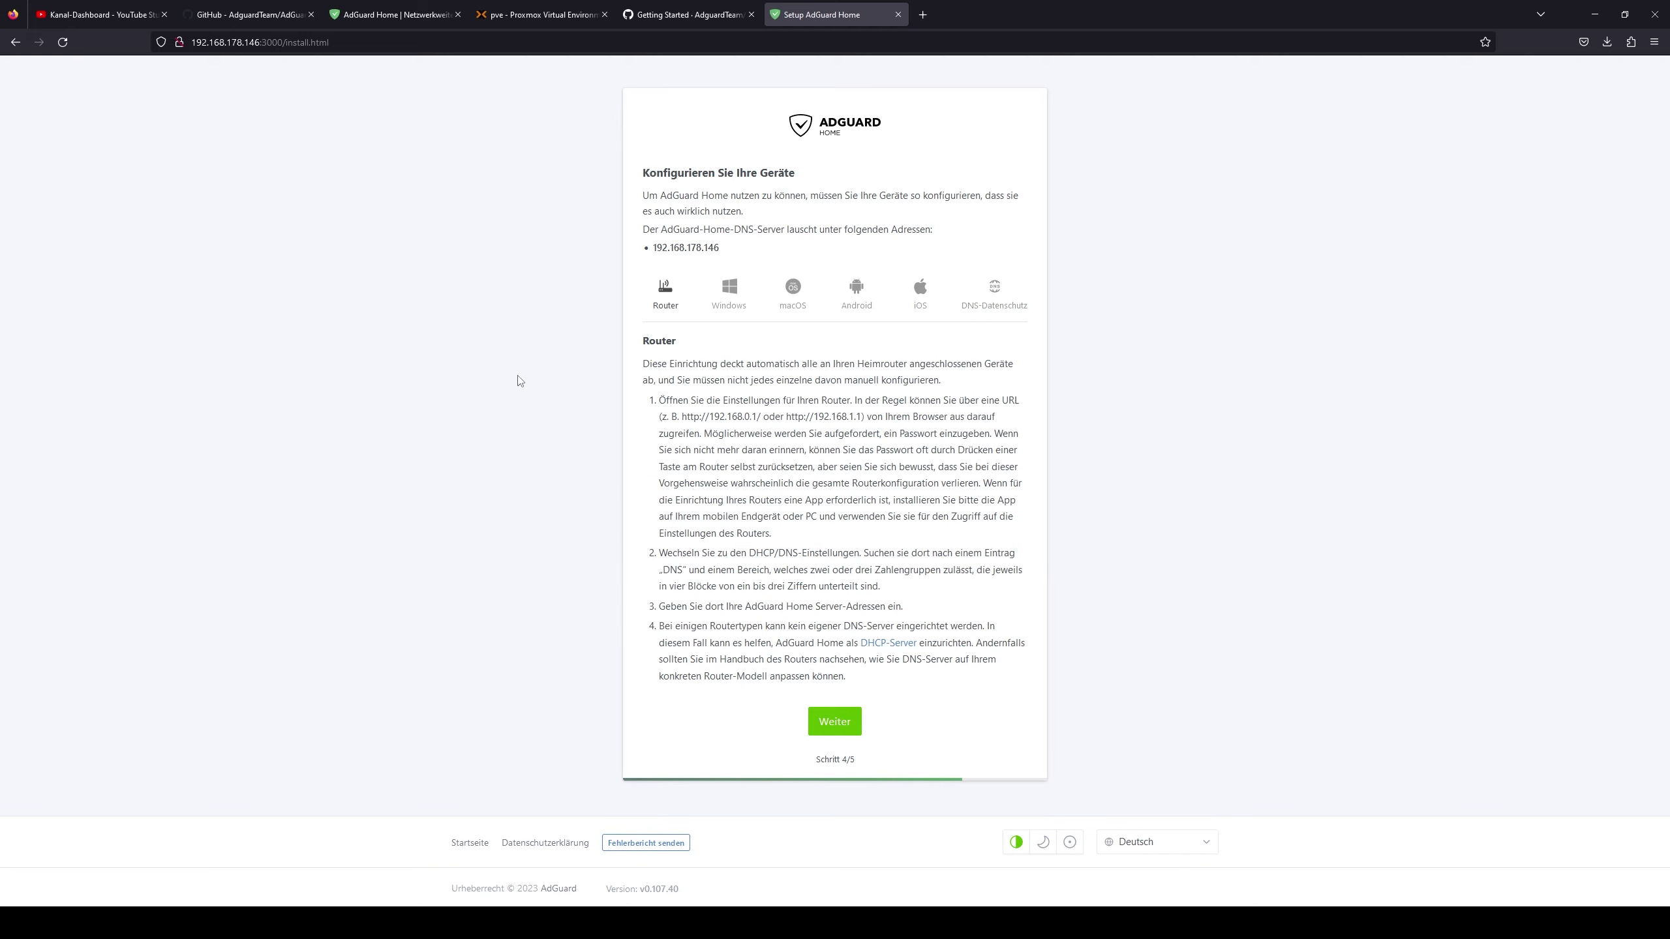
left_click(845, 724)
left_click(827, 280)
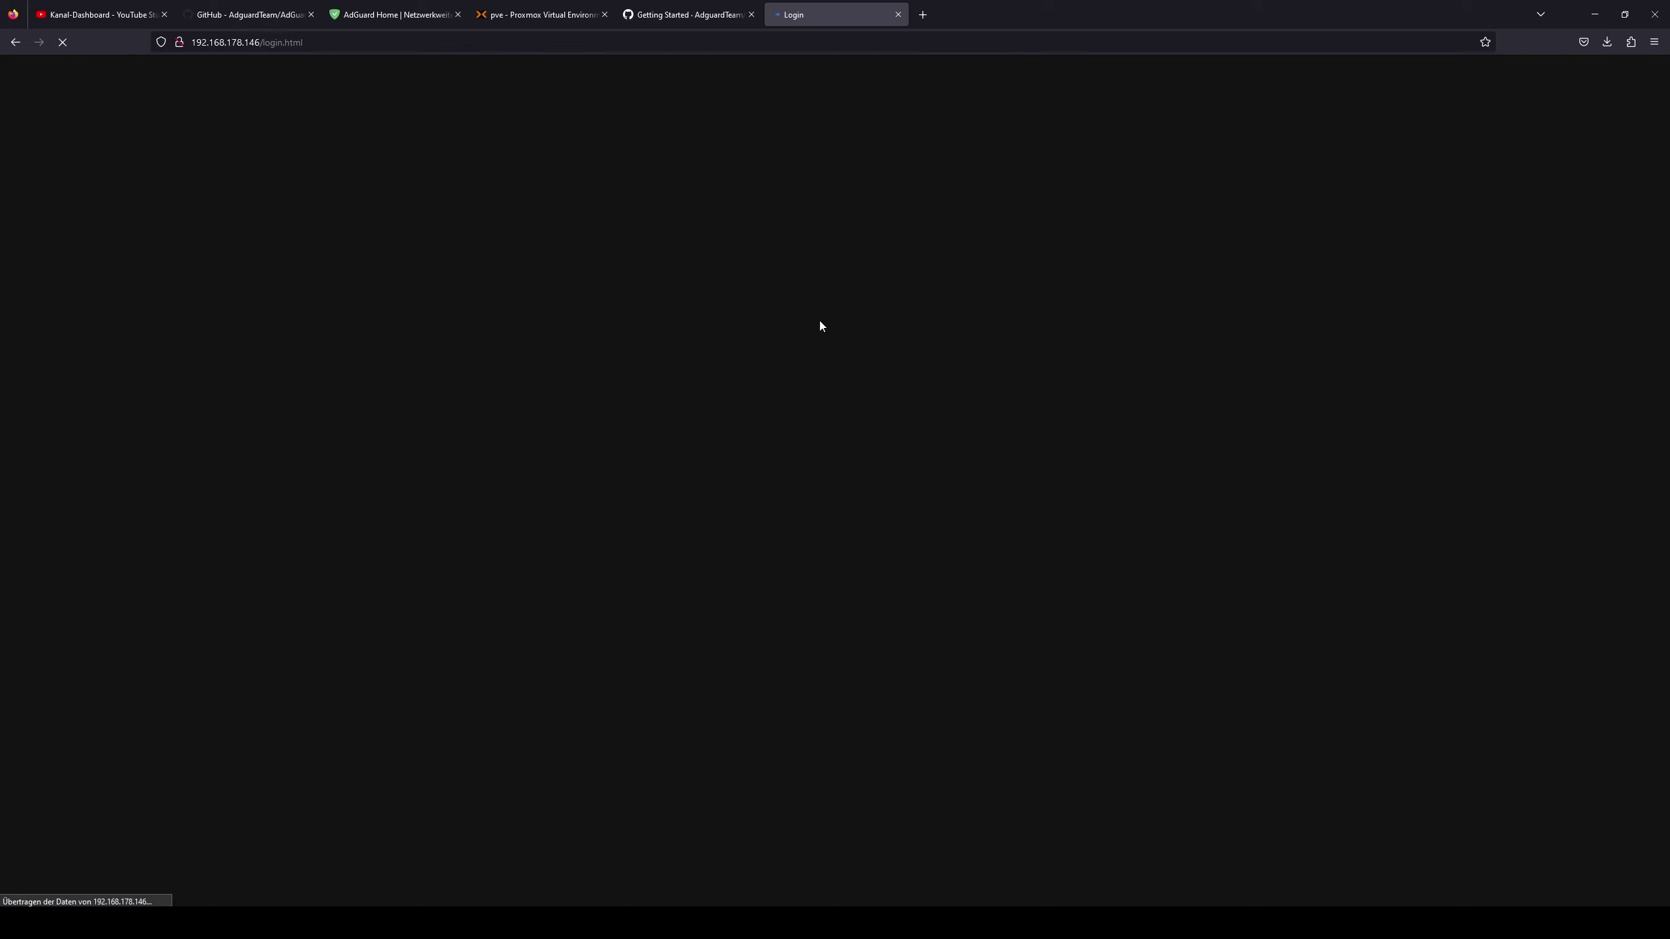
- Sign in with the admin username and password and let the browser save the login
left_click(781, 382)
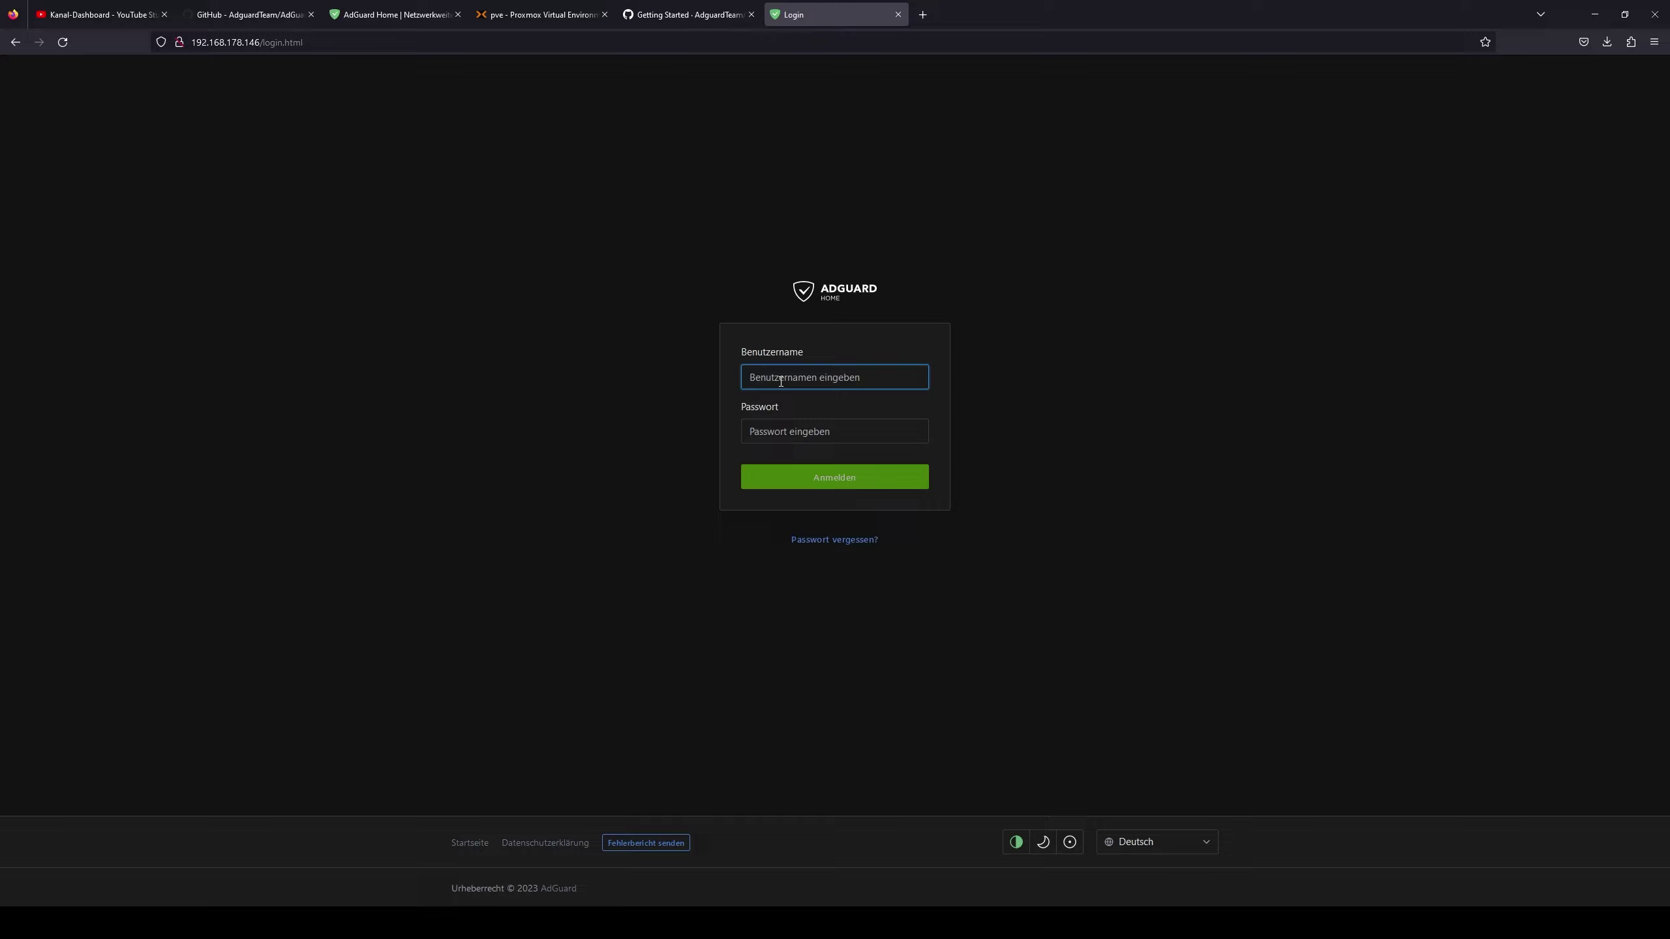
type("kaan")
key("Tab")
type("•••")
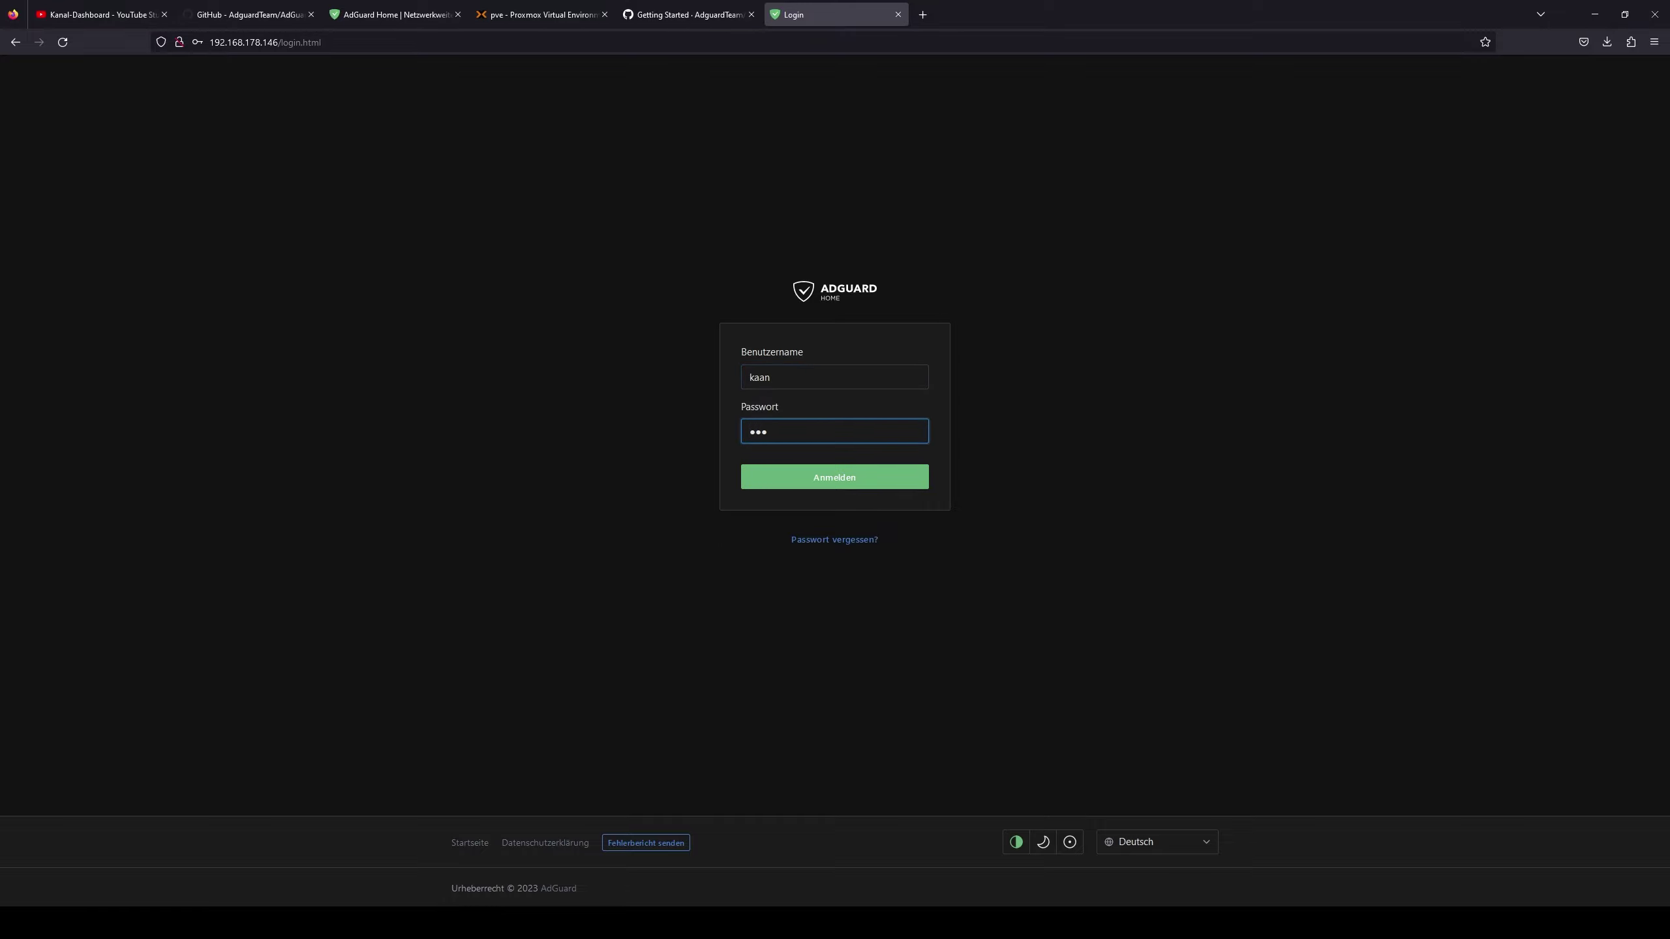
key("Return")
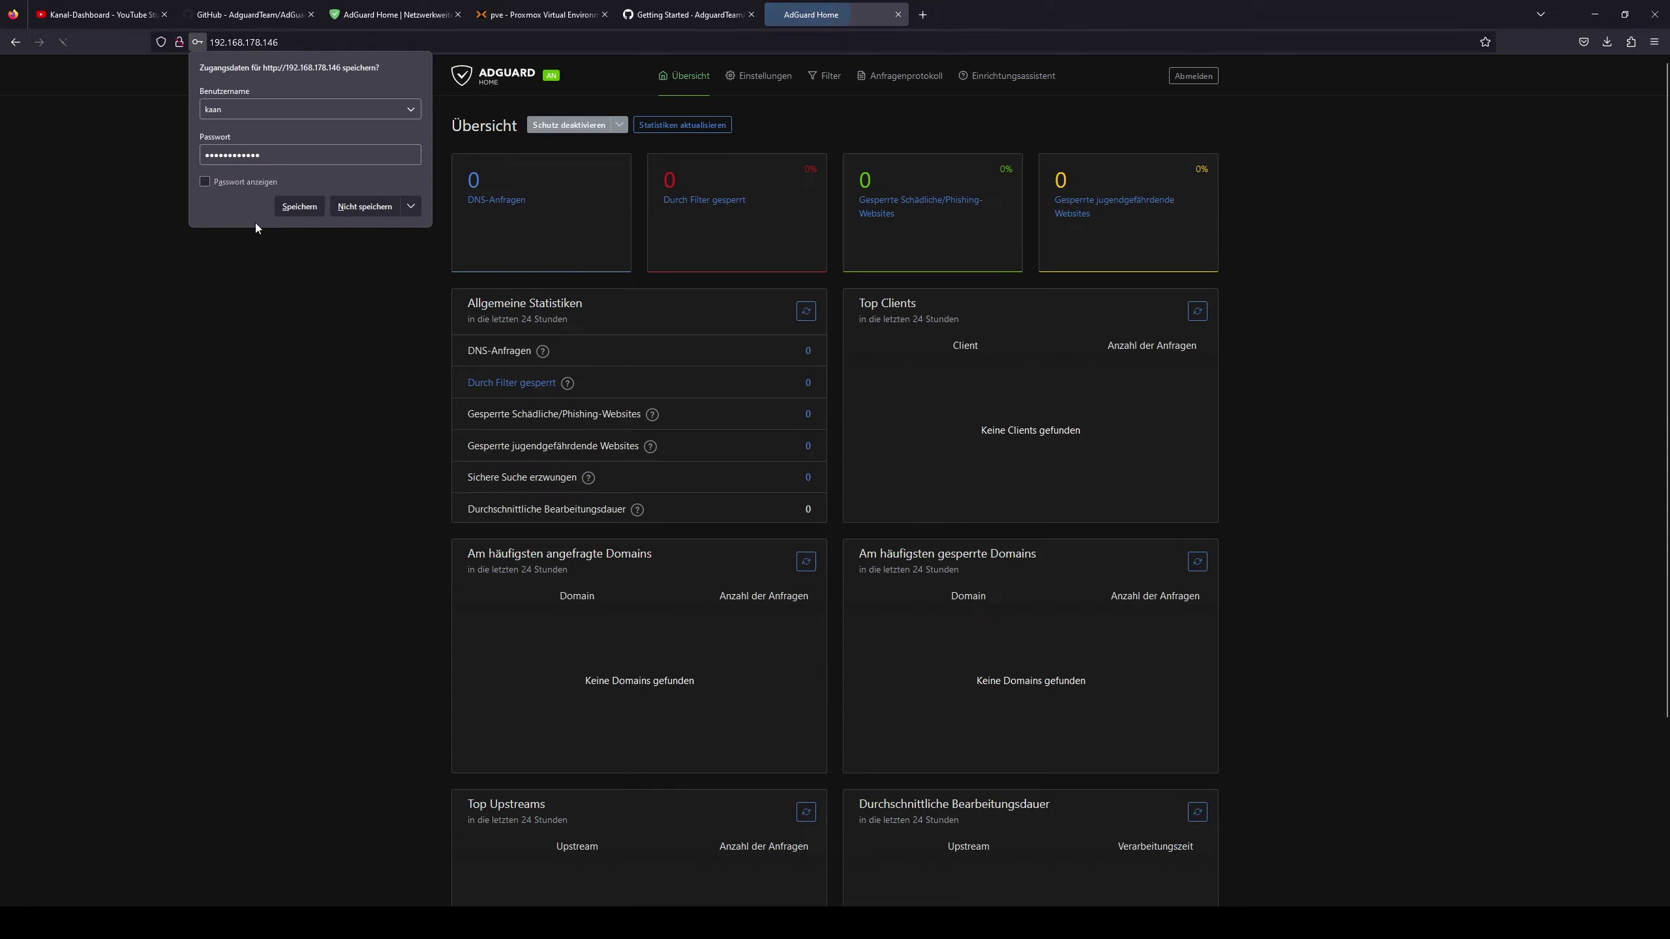
left_click(292, 210)
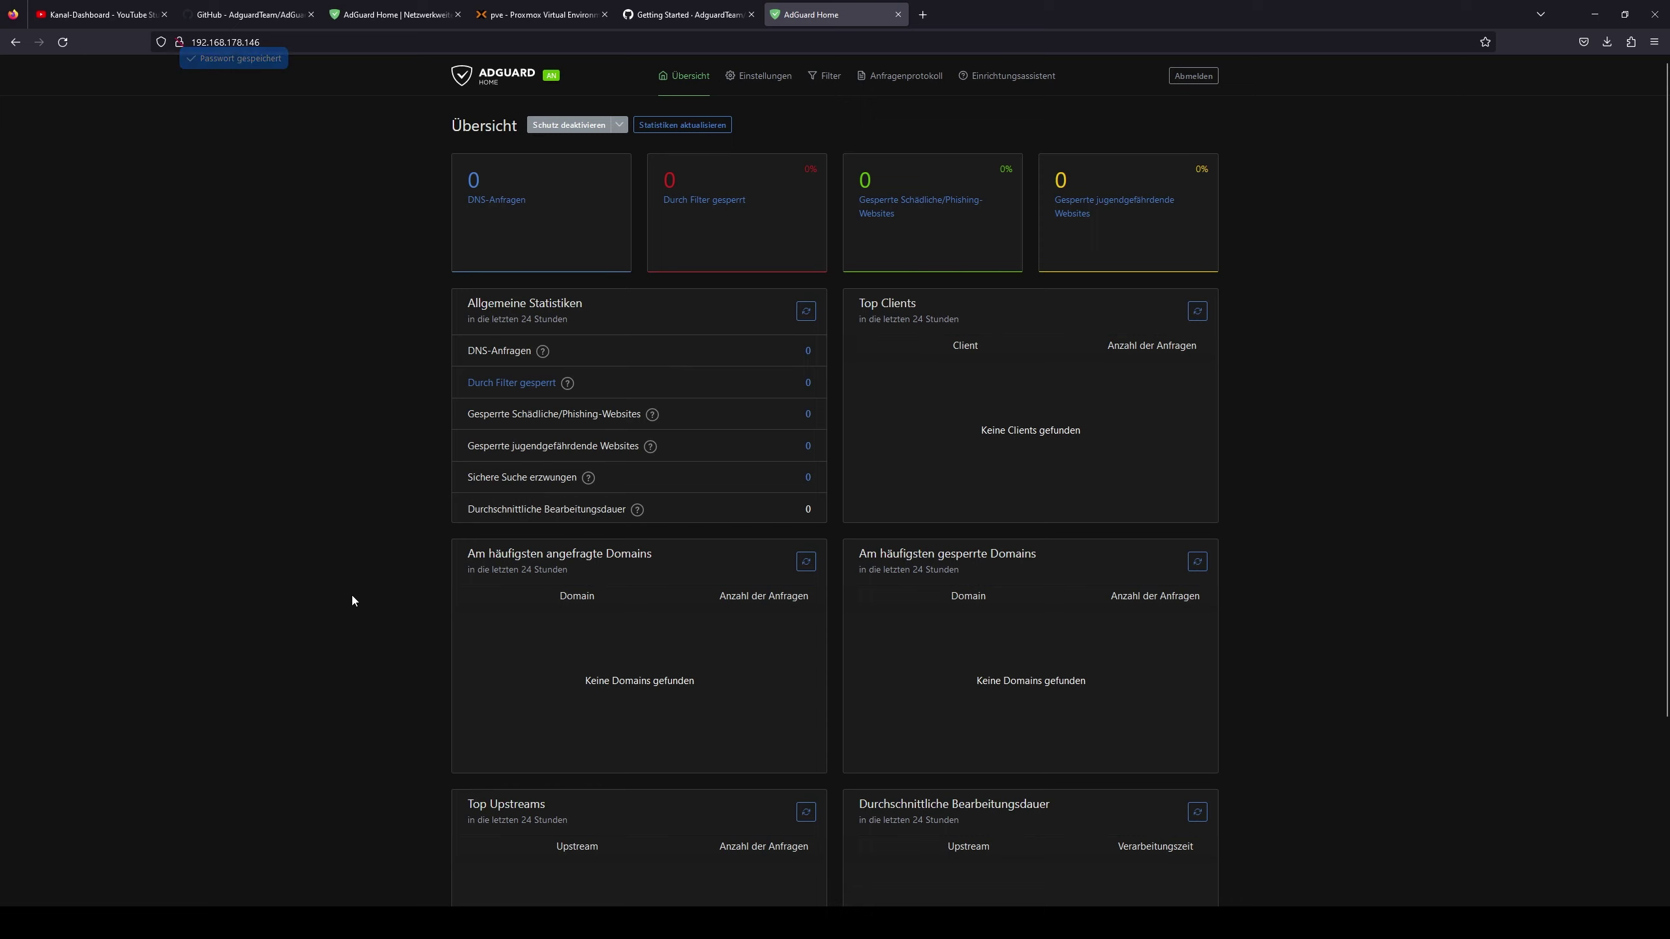
- Switch the interface to the light theme and open Allgemeine Einstellungen
scroll(575, 634, "down", 5)
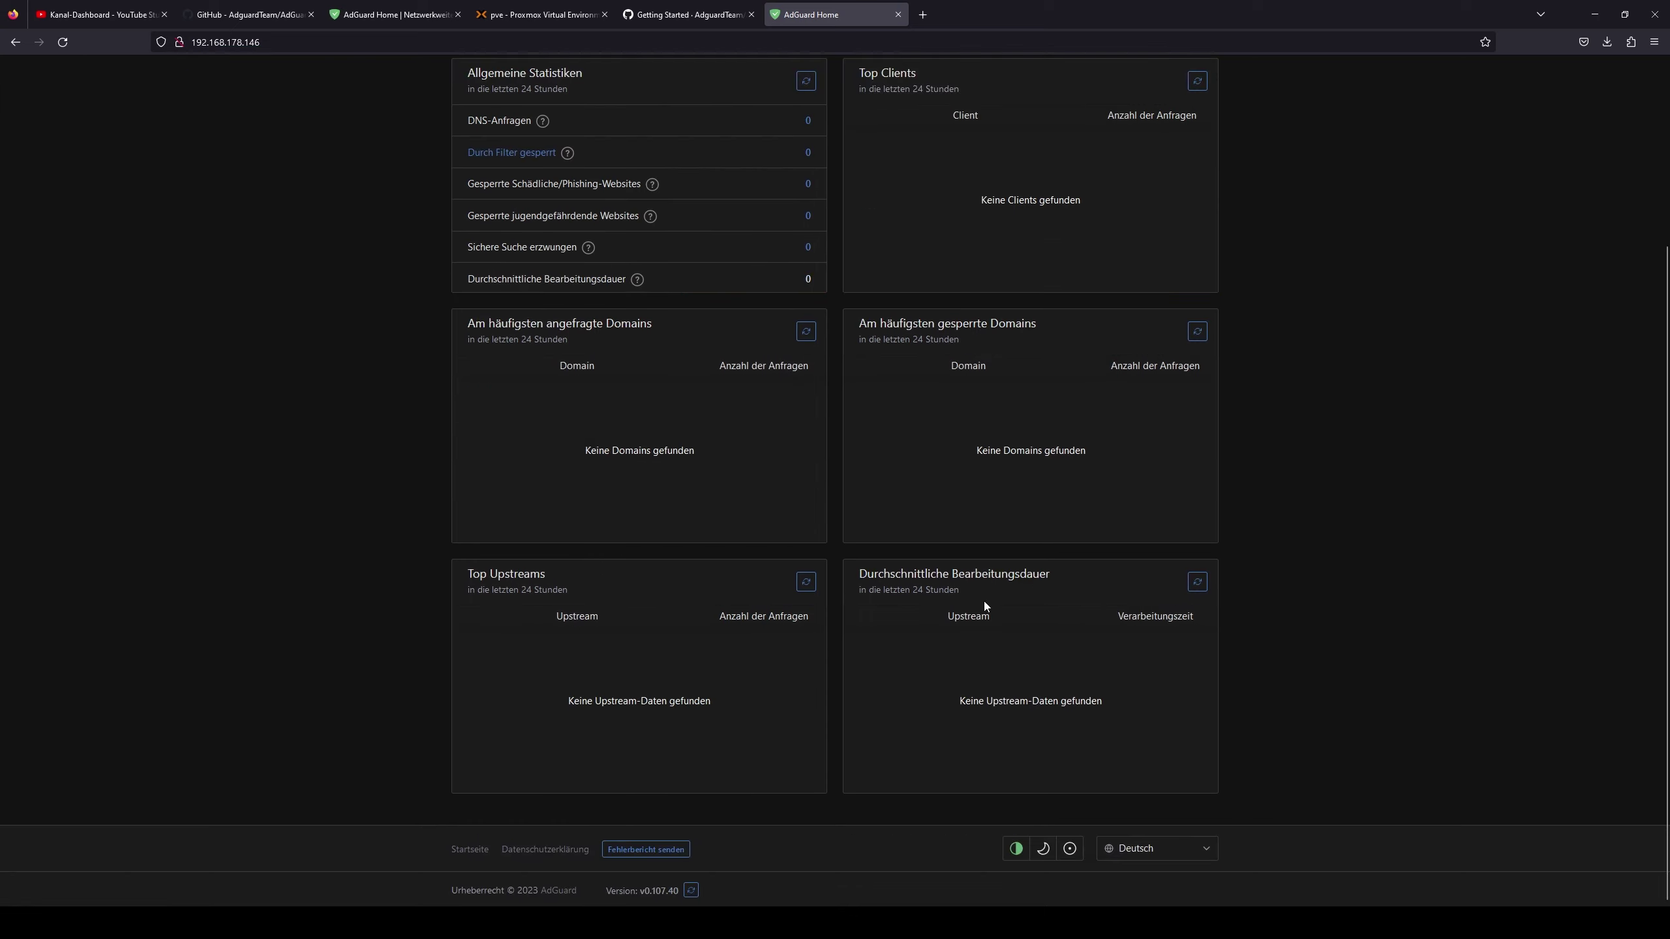
left_click(1043, 849)
left_click(1069, 849)
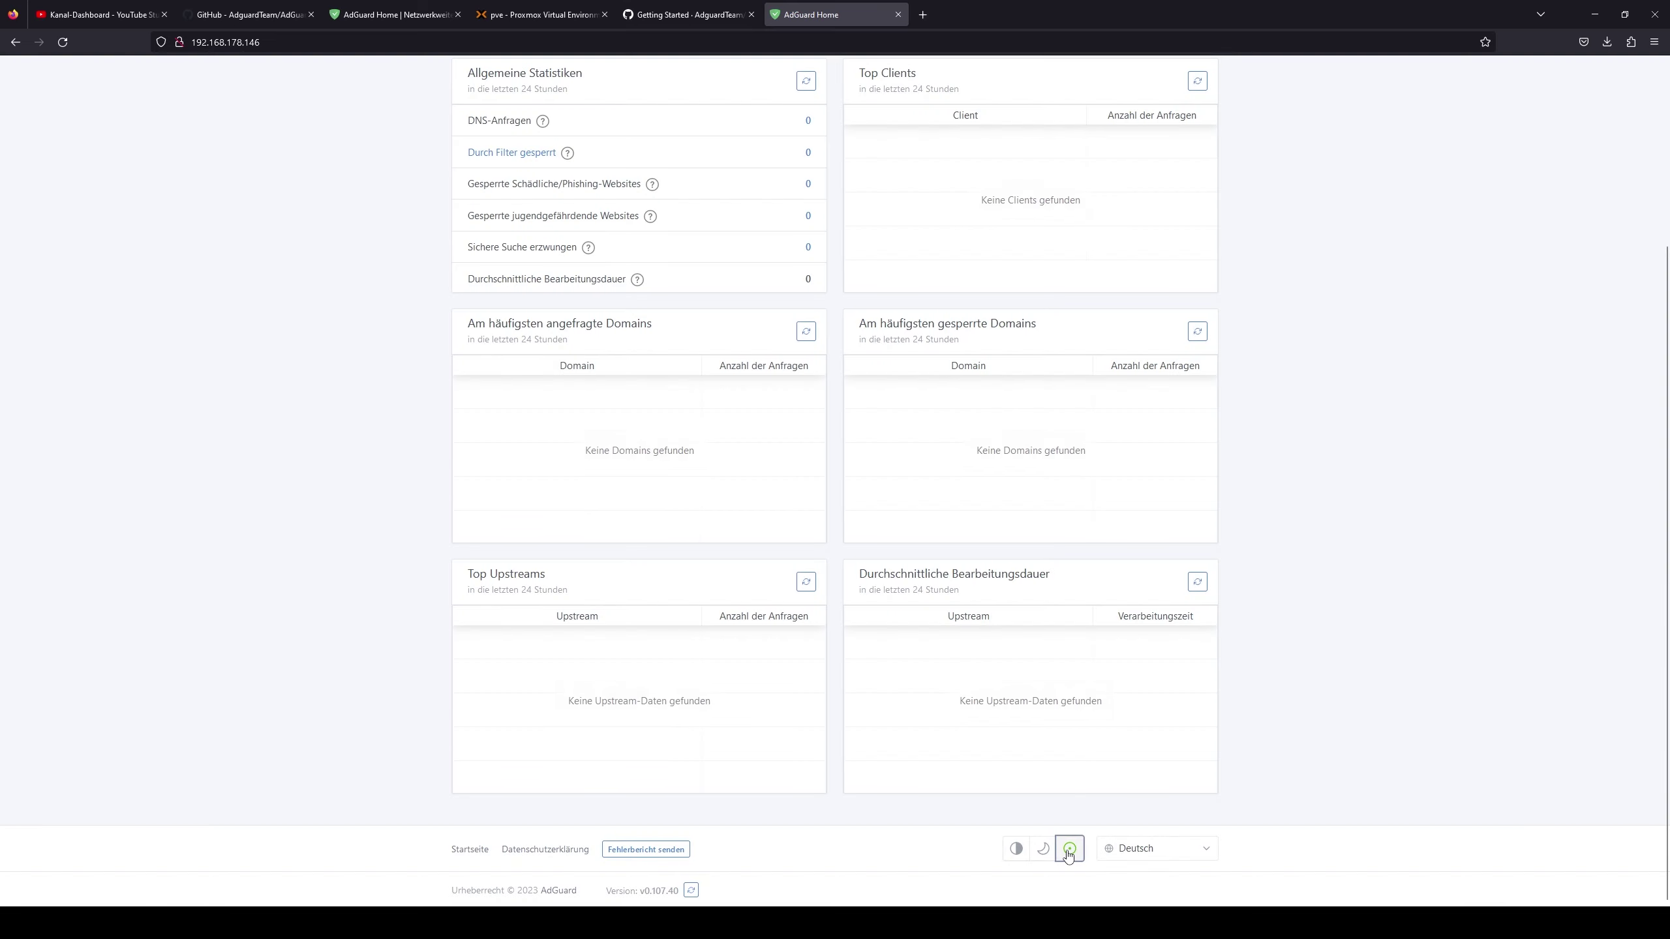
scroll(421, 119, "up", 10)
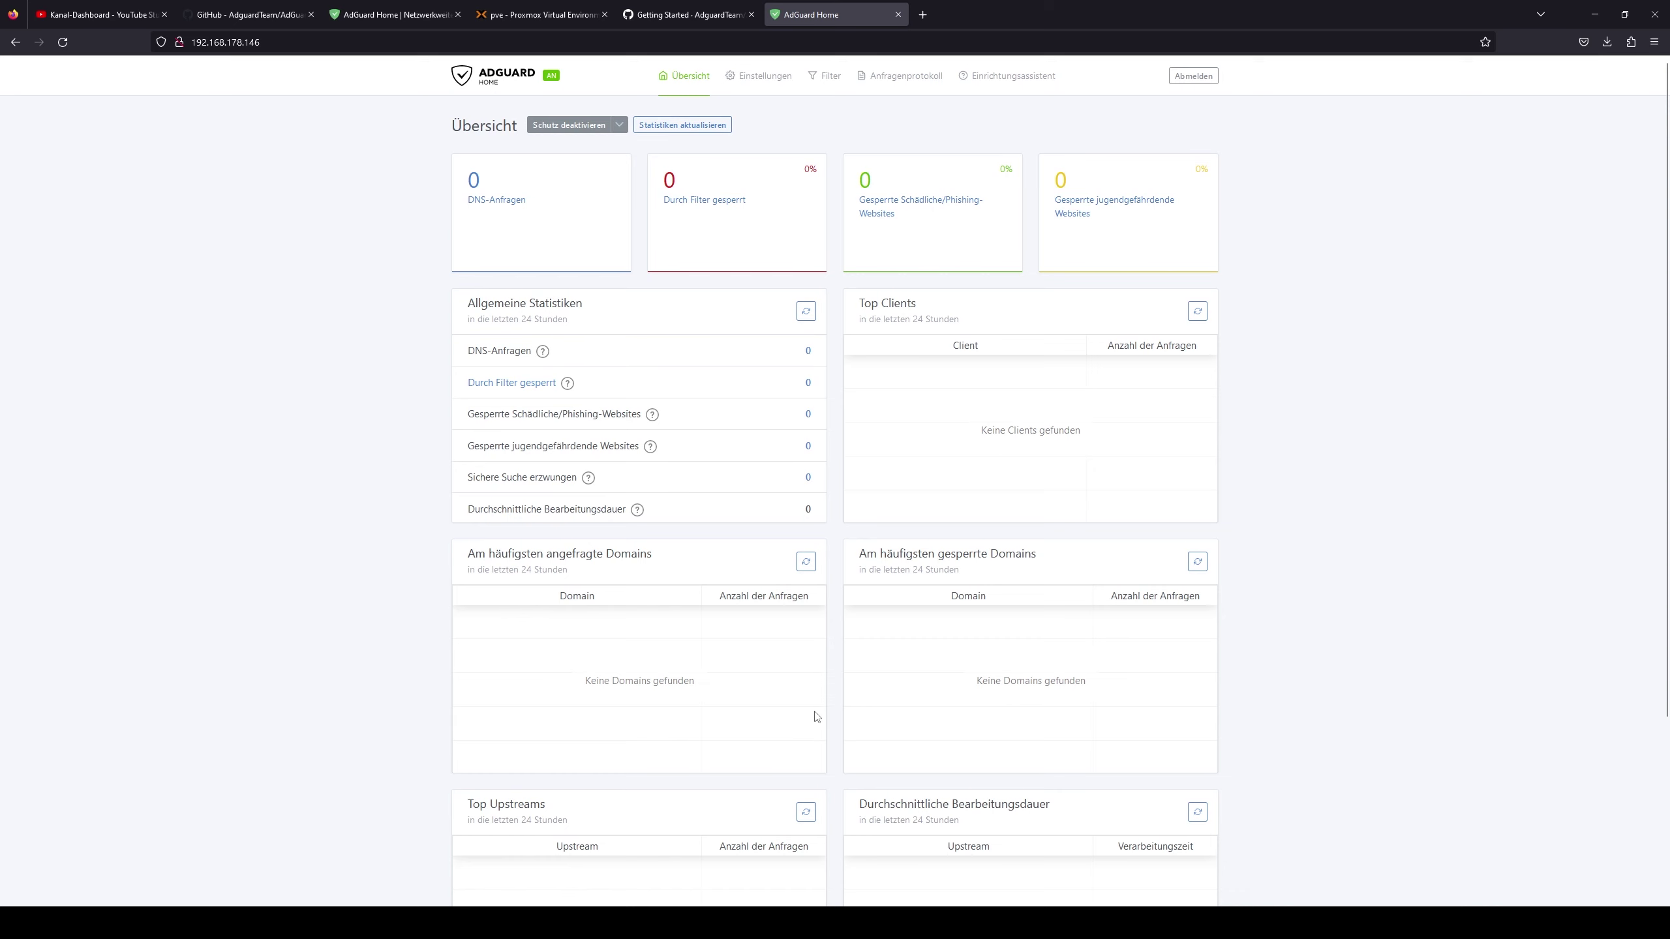
scroll(421, 119, "down", 1)
scroll(421, 119, "up", 1)
scroll(736, 645, "down", 1)
scroll(736, 644, "down", 3)
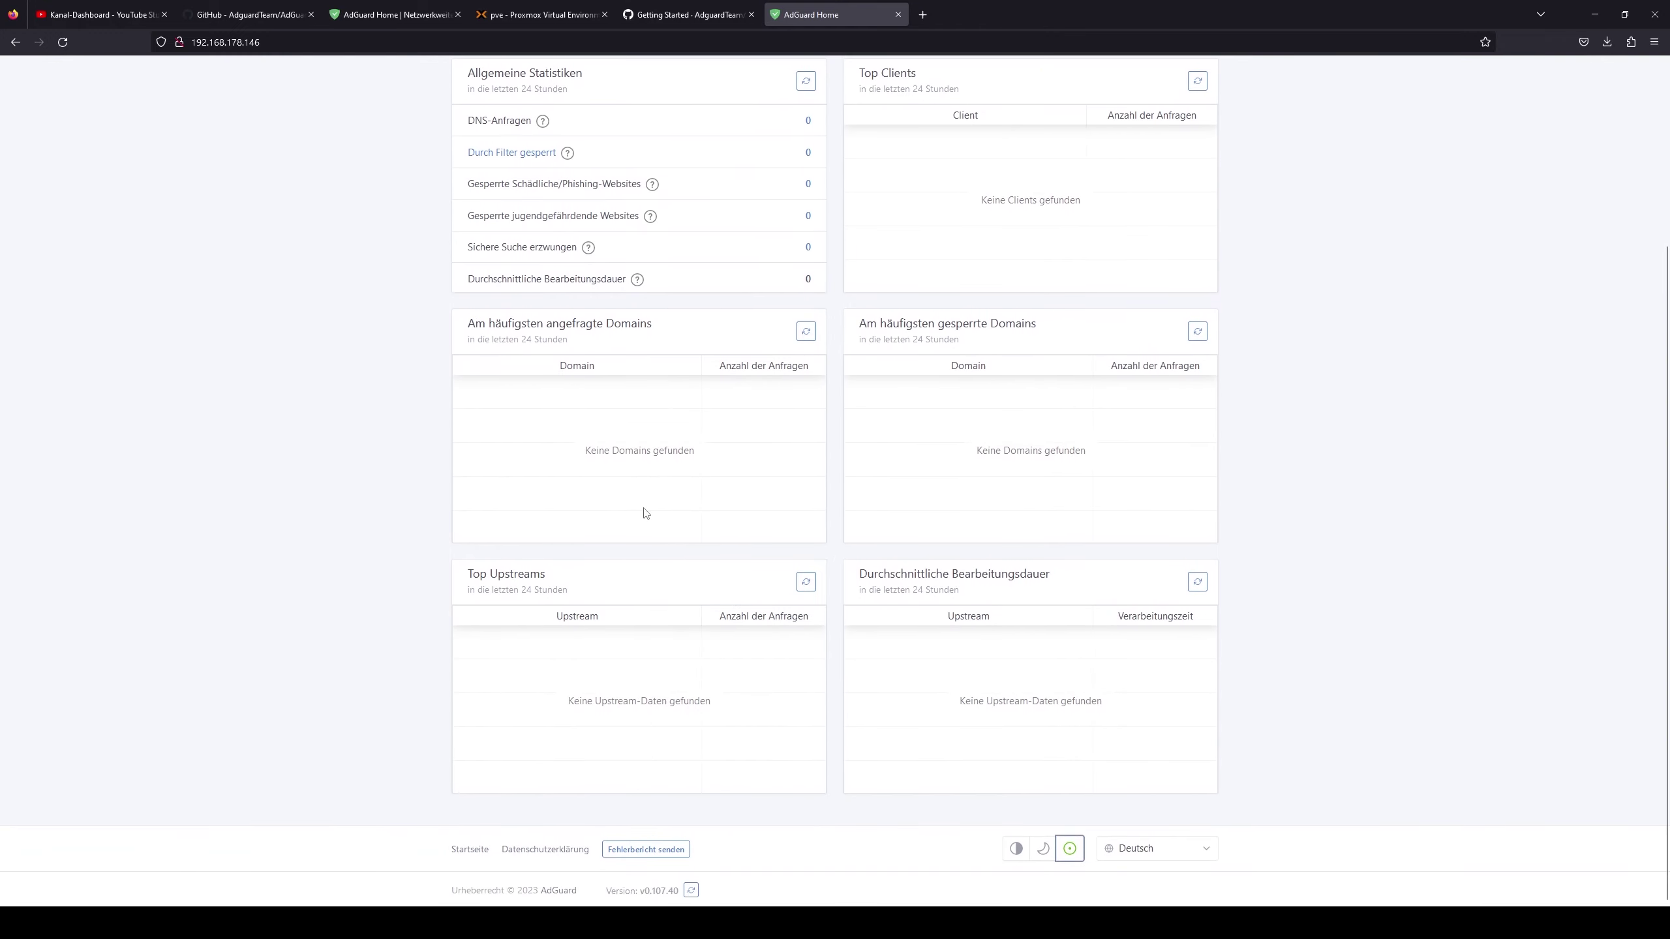
scroll(1013, 600, "up", 3)
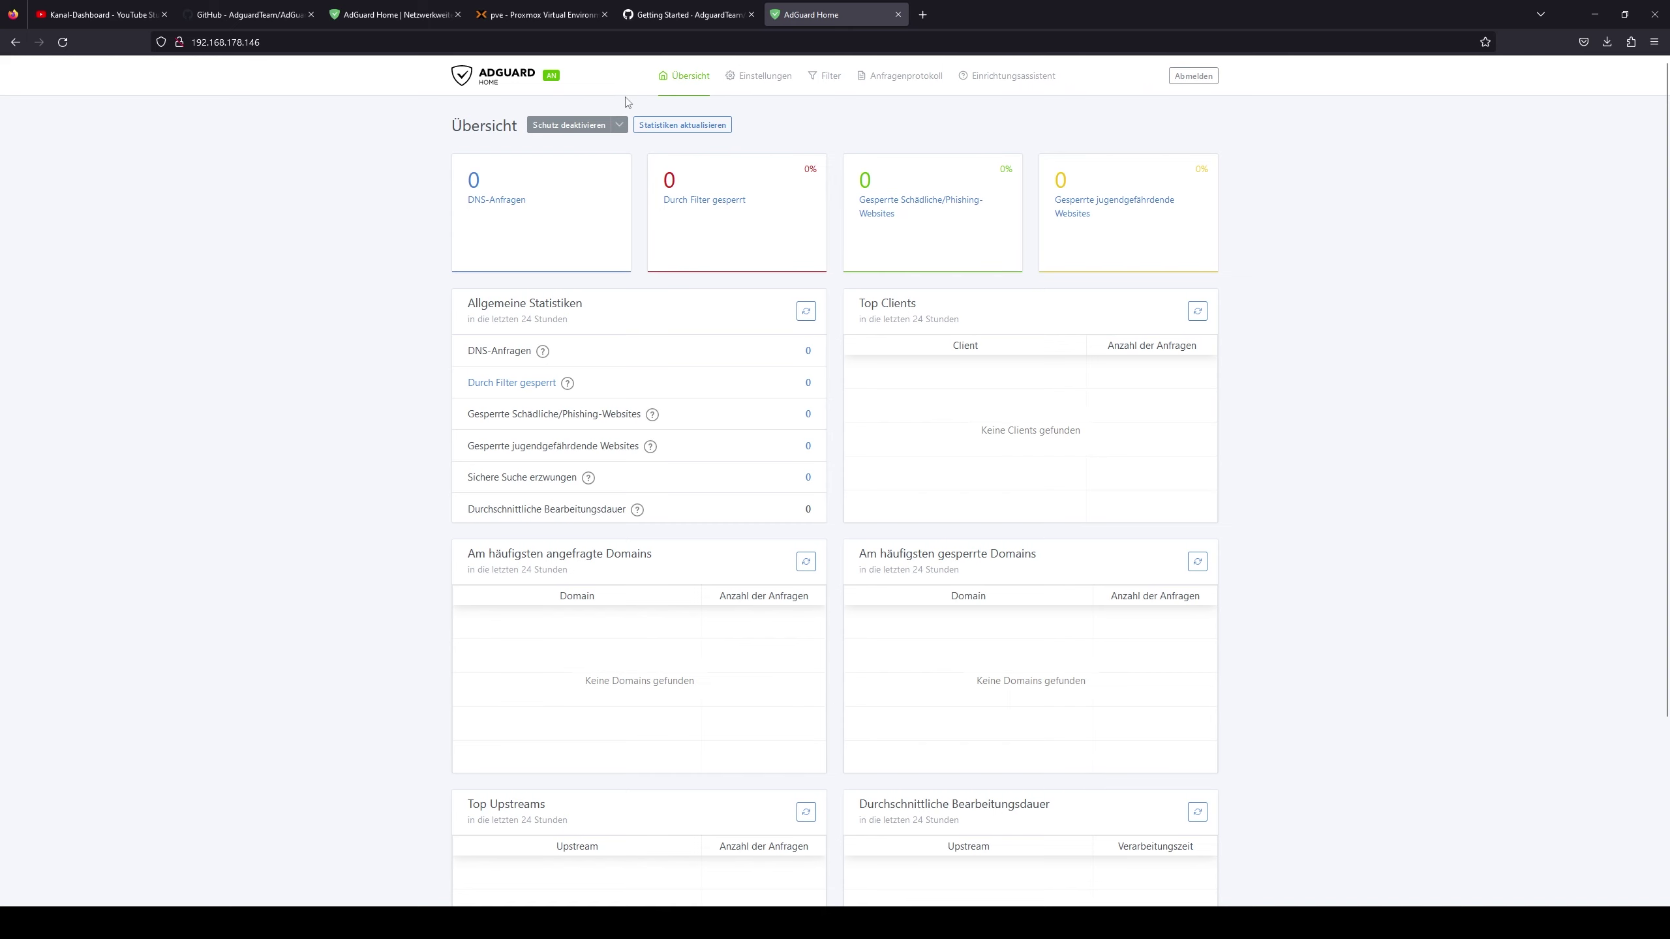
scroll(574, 463, "down", 3)
scroll(574, 463, "up", 3)
mouse_move(750, 76)
left_click(789, 122)
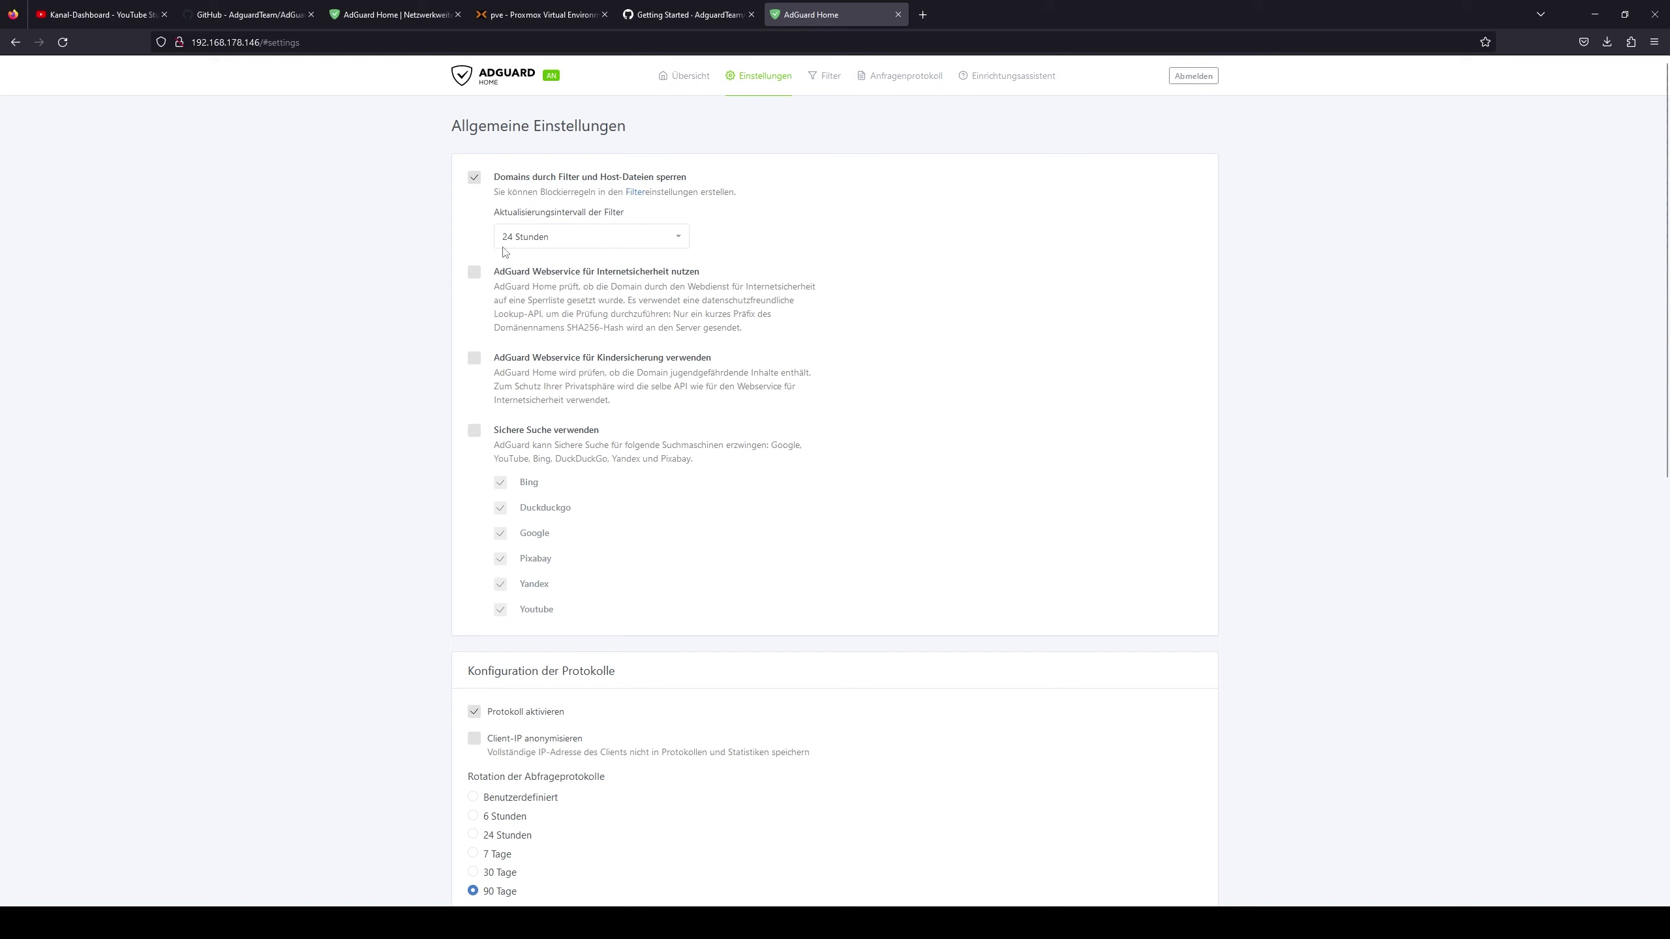
- Keep filter updates at 24 Stunden and enable Internetsicherheit, Kindersicherung and Sichere Suche
left_click(588, 242)
left_click(588, 242)
left_click(475, 272)
left_click(475, 359)
left_click(475, 435)
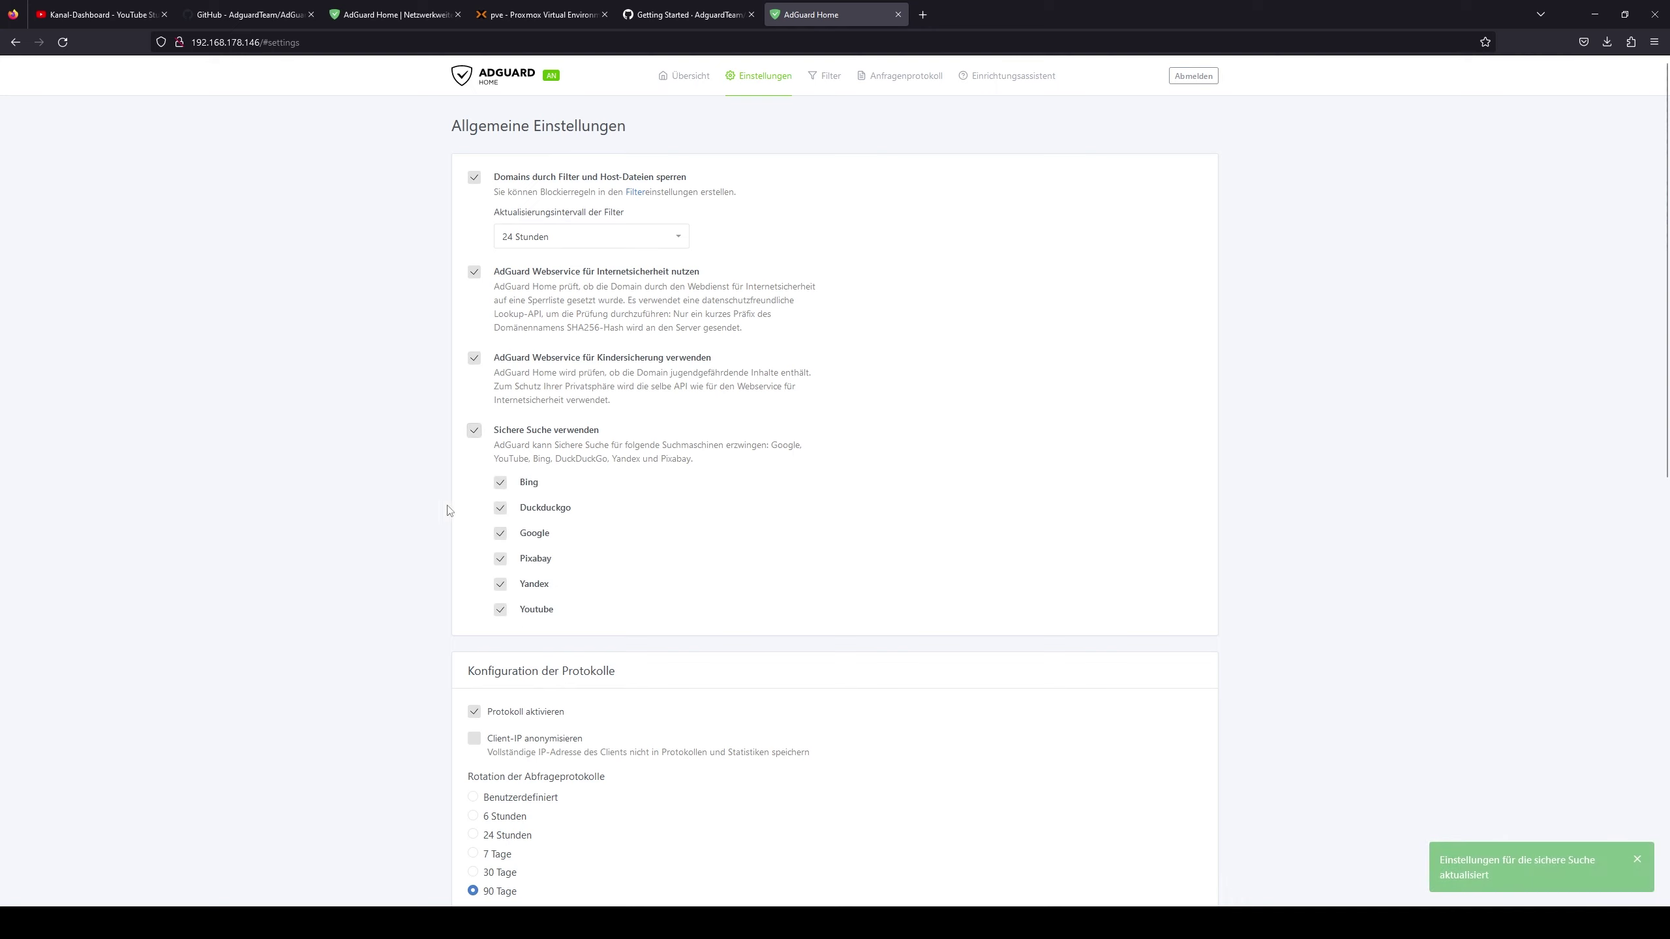
- Save the query log configuration and the statistics configuration
scroll(436, 593, "down", 3)
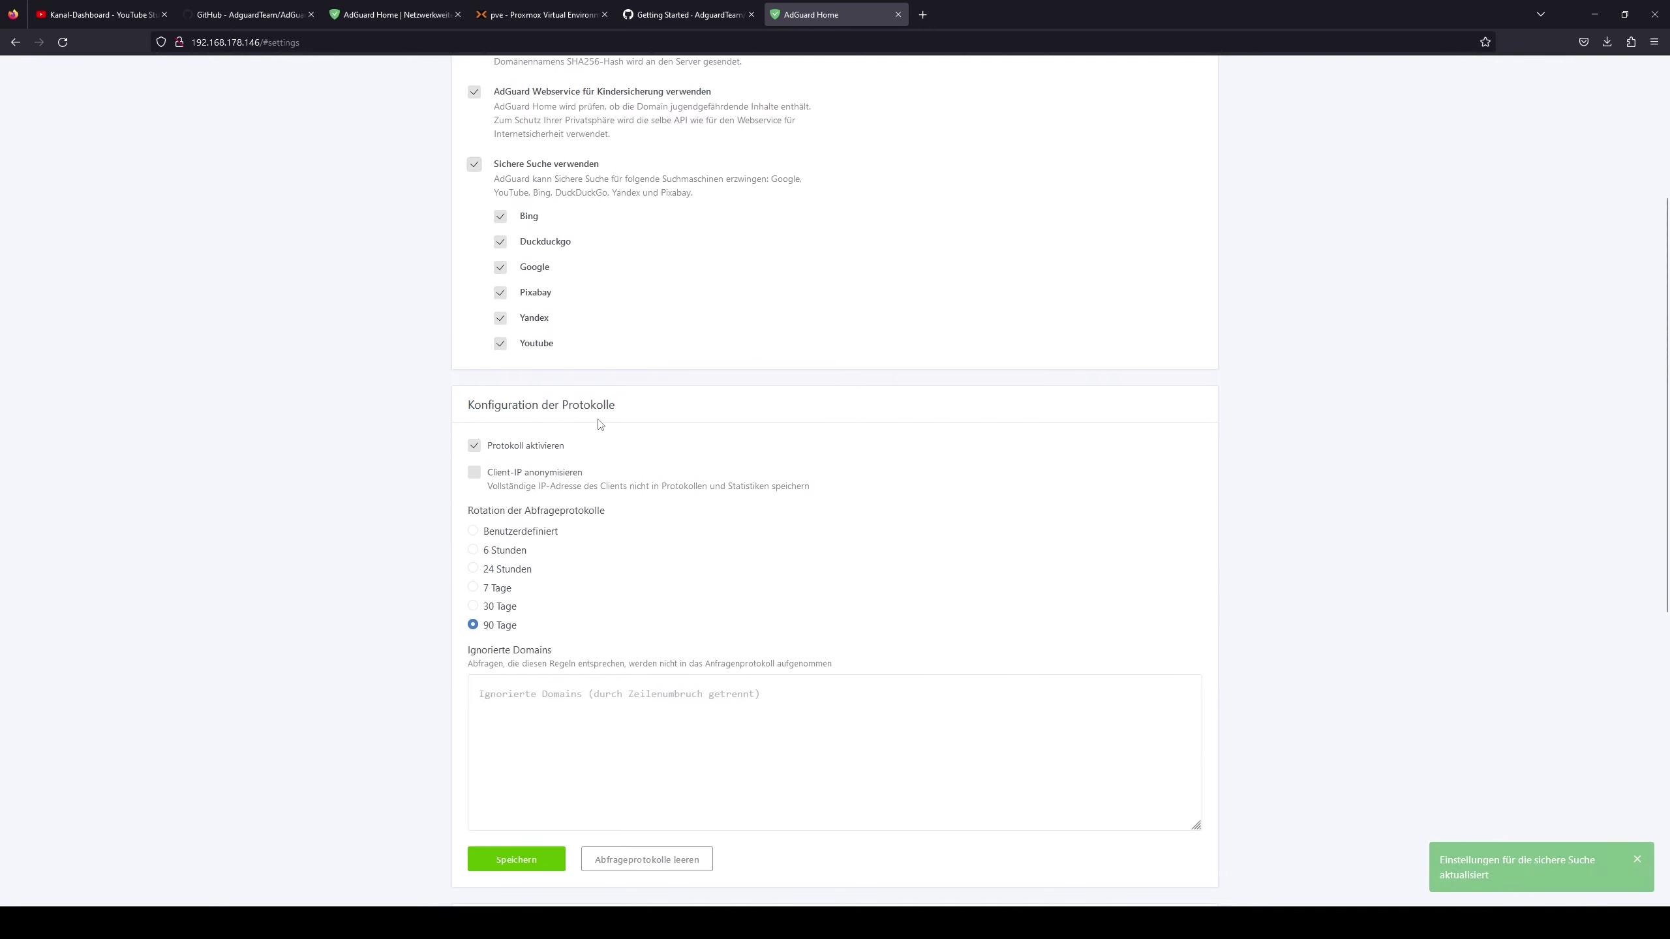
scroll(554, 449, "down", 3)
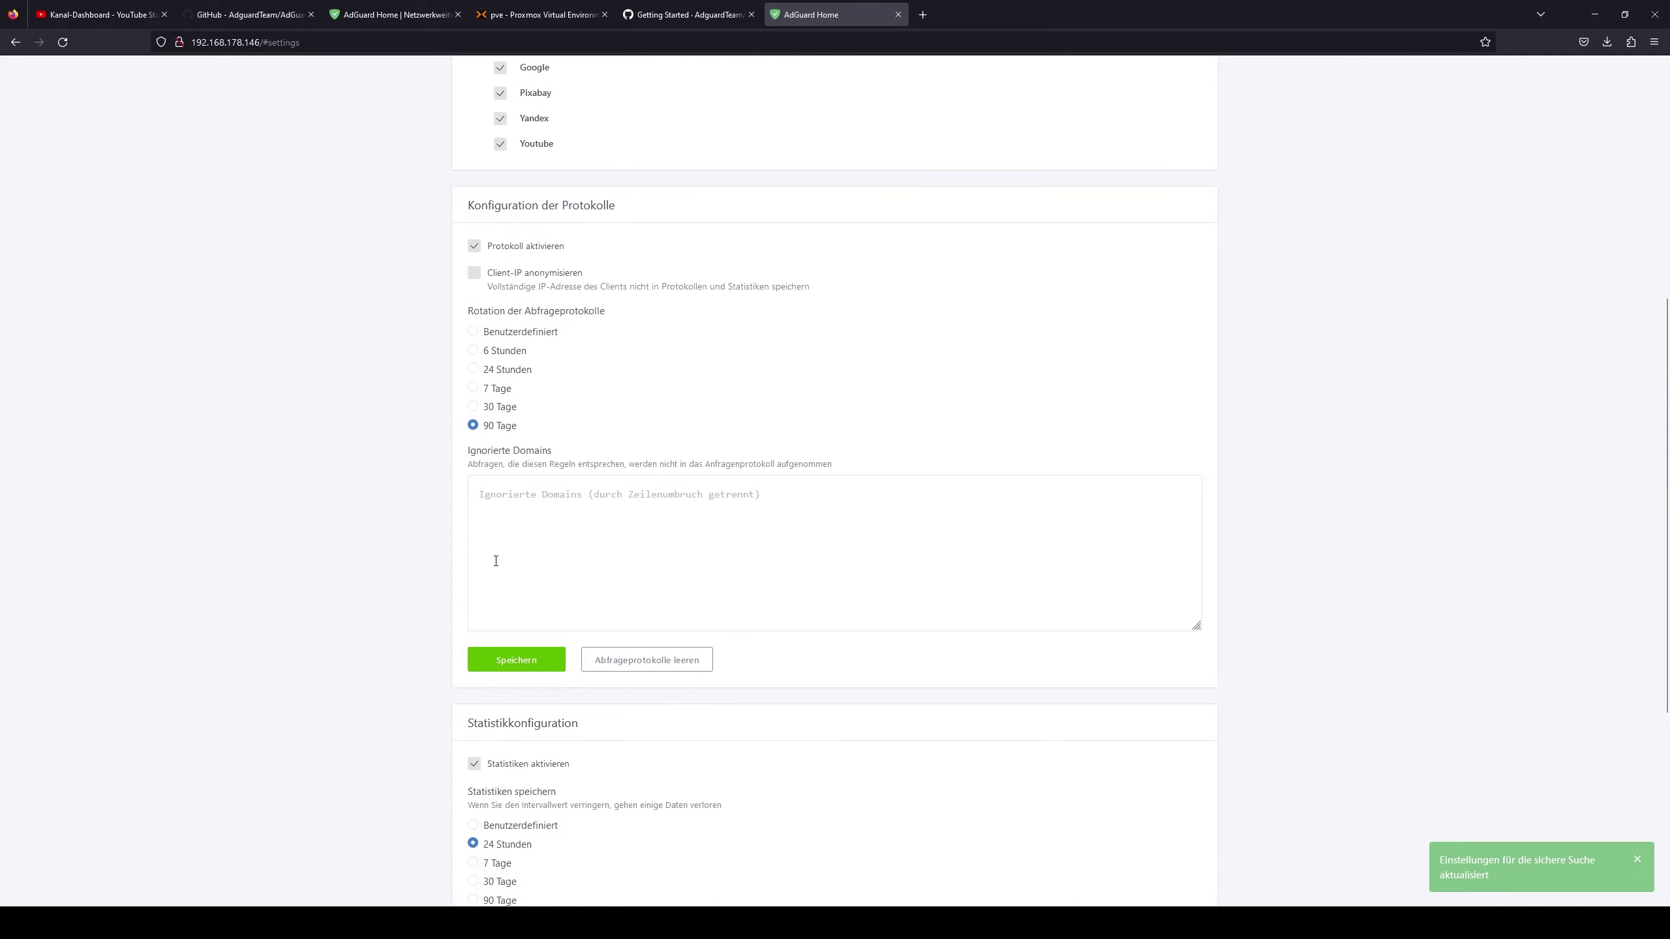
scroll(496, 561, "down", 2)
scroll(507, 514, "up", 9)
scroll(519, 462, "down", 11)
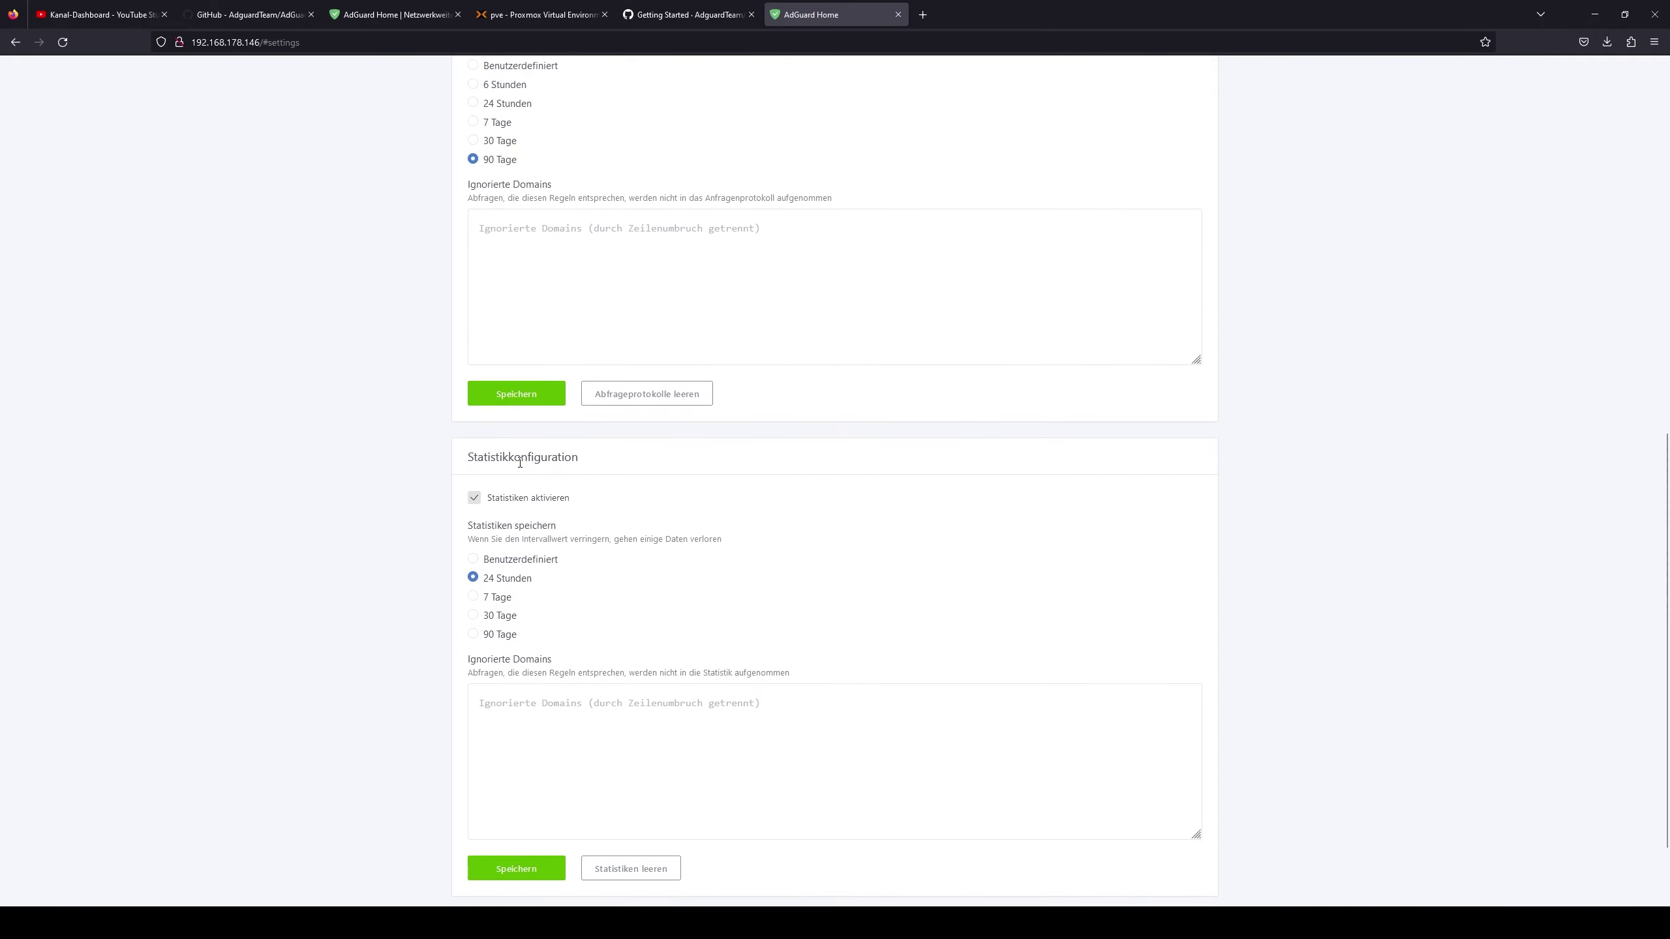
left_click(516, 394)
scroll(583, 551, "down", 2)
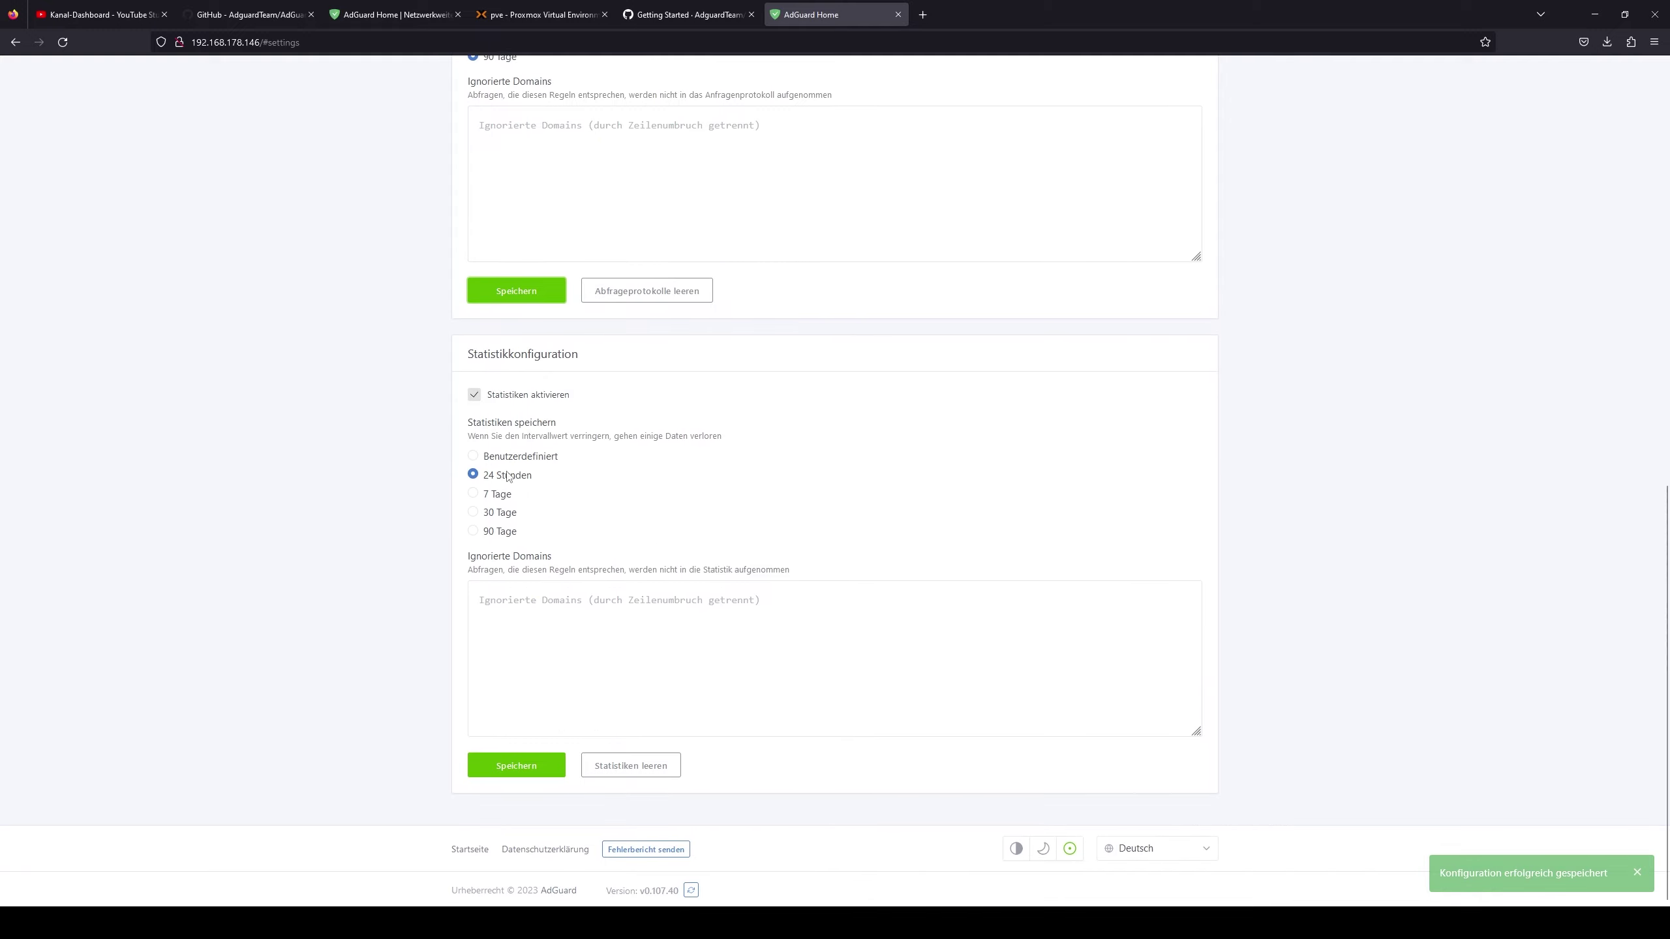
left_click(526, 768)
scroll(572, 592, "up", 8)
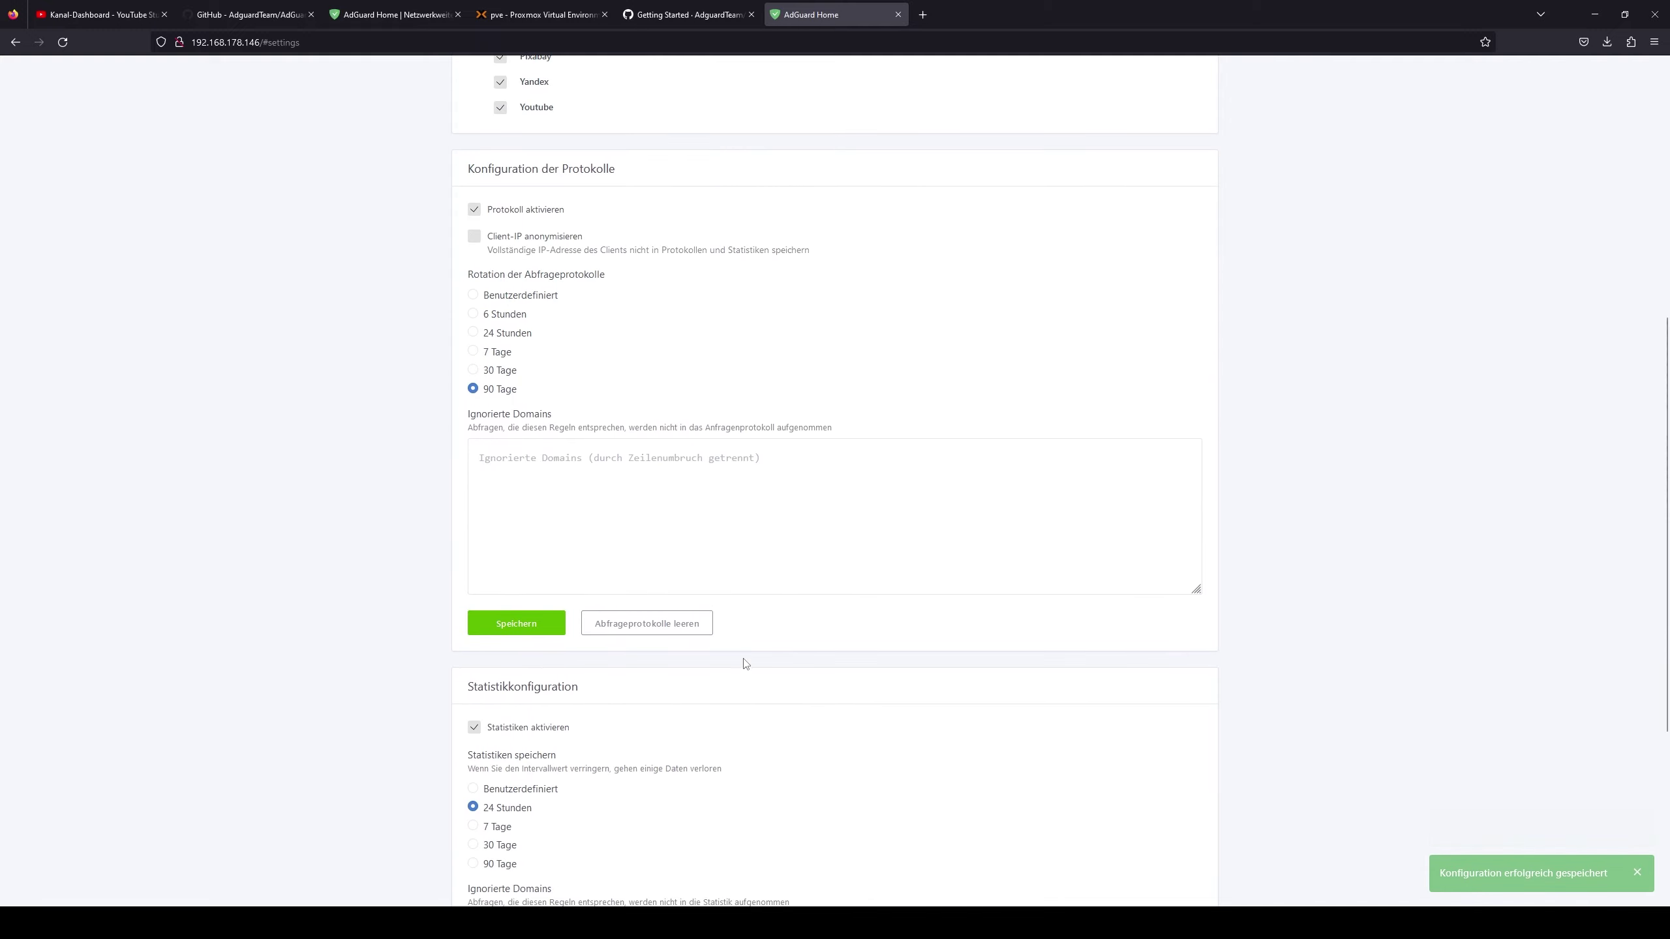
scroll(750, 638, "up", 3)
scroll(764, 421, "down", 1)
scroll(743, 263, "up", 2)
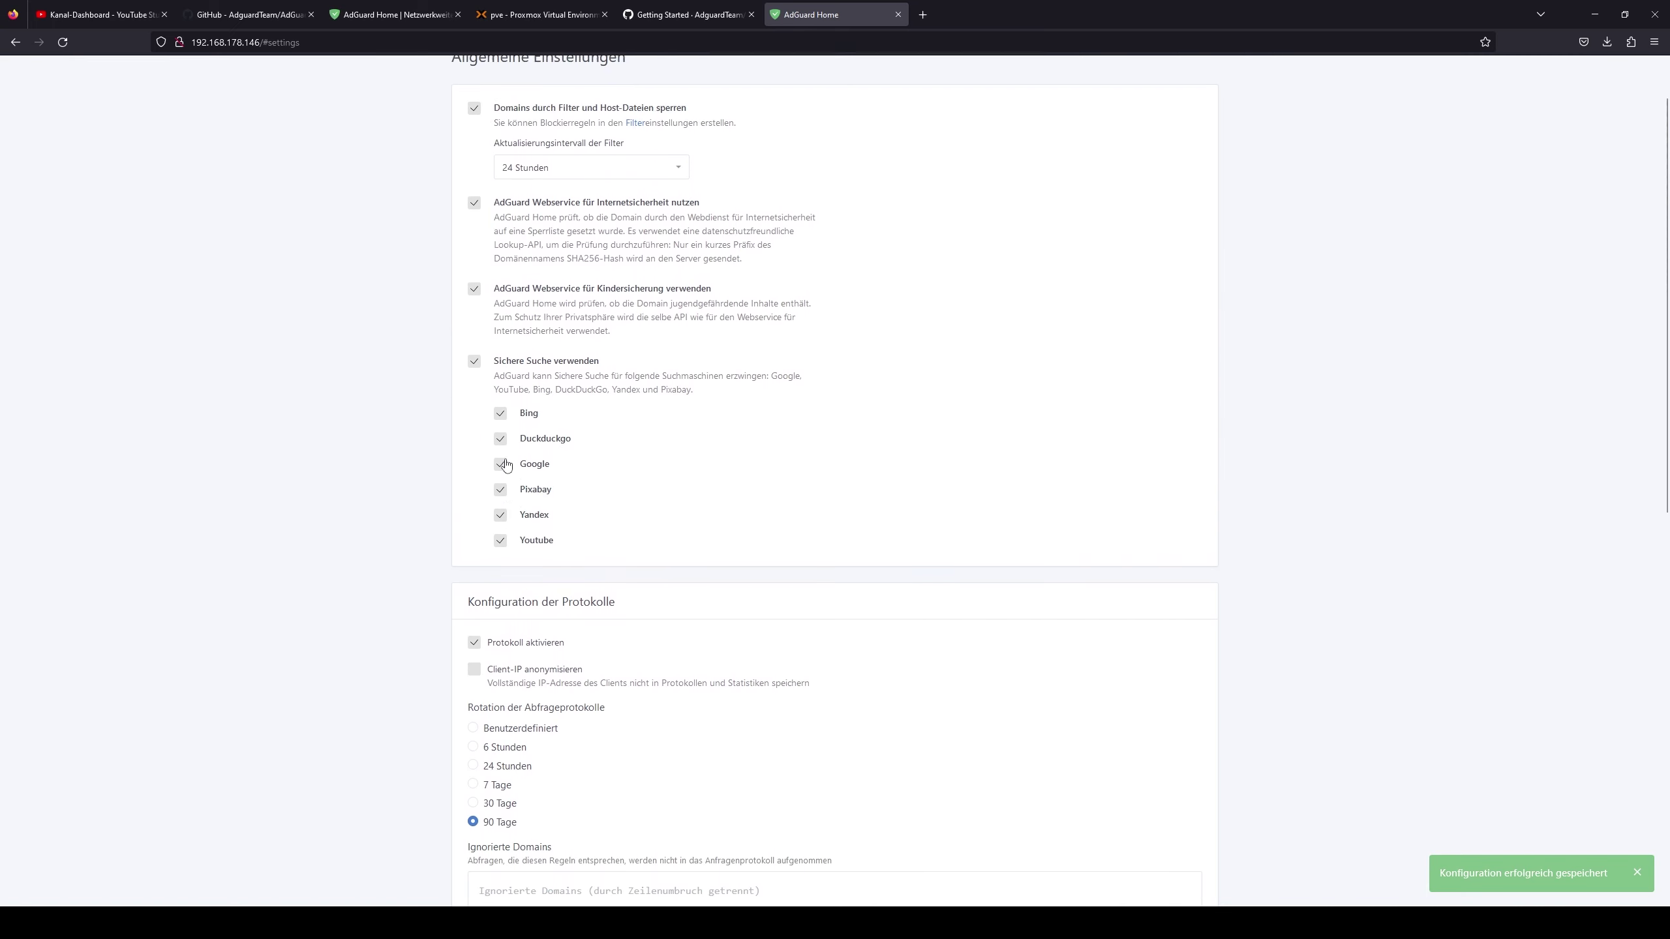
- Open DNS-Einstellungen, review the 9.9.9.10 bootstrap server, and test the upstream servers
mouse_move(763, 80)
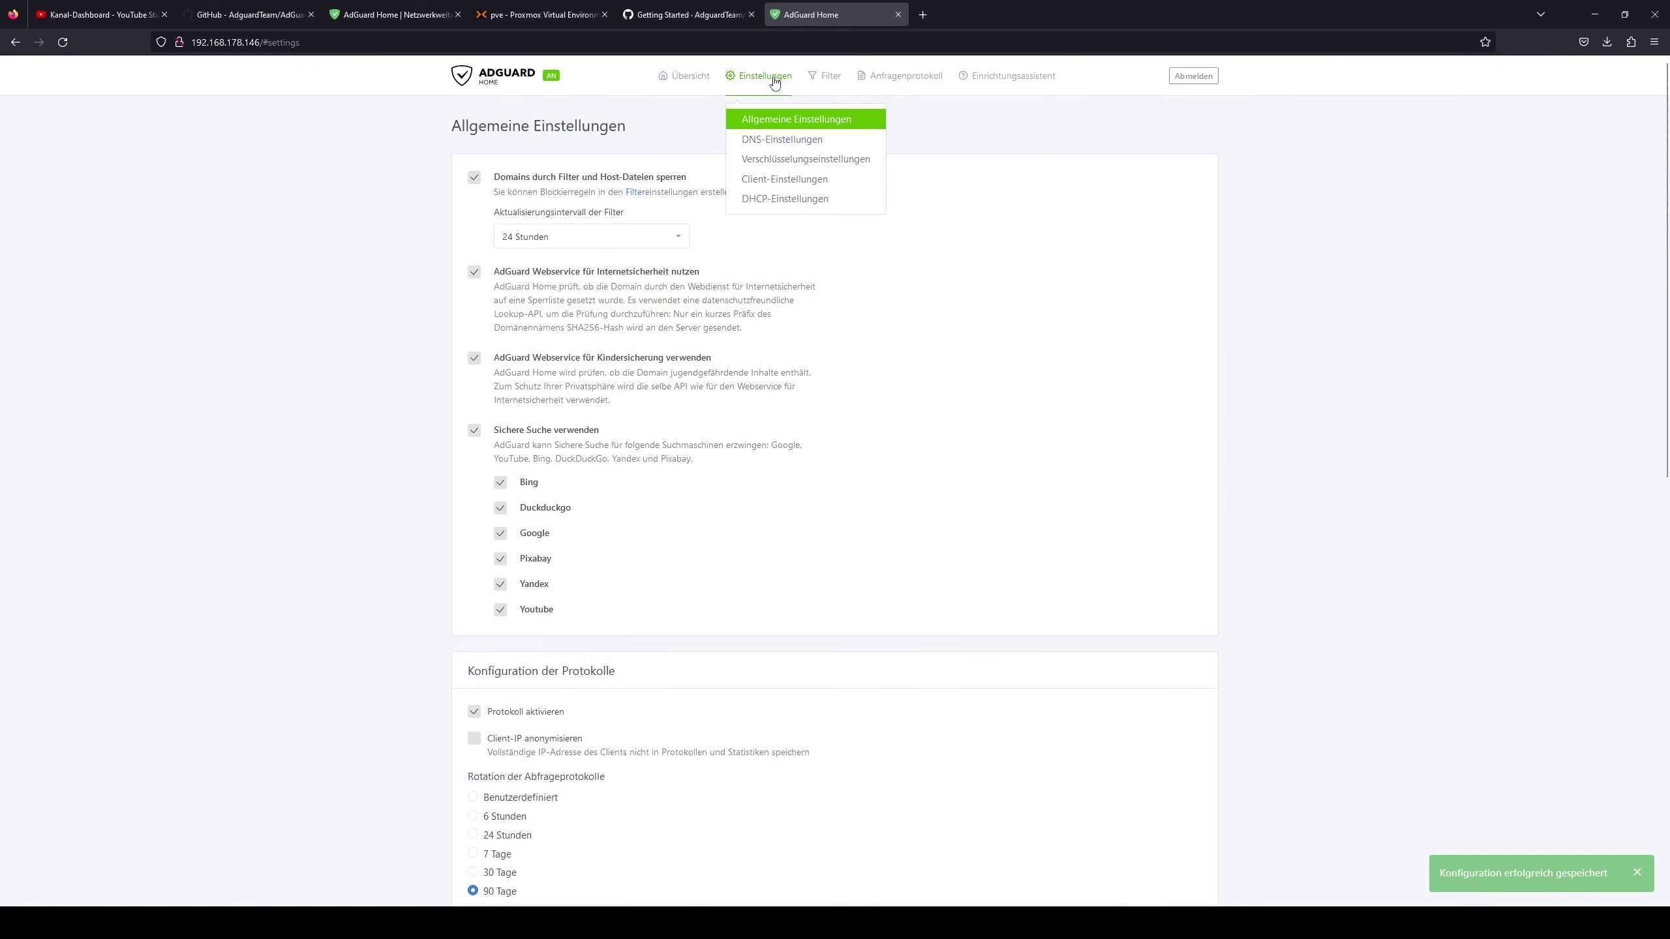
left_click(780, 141)
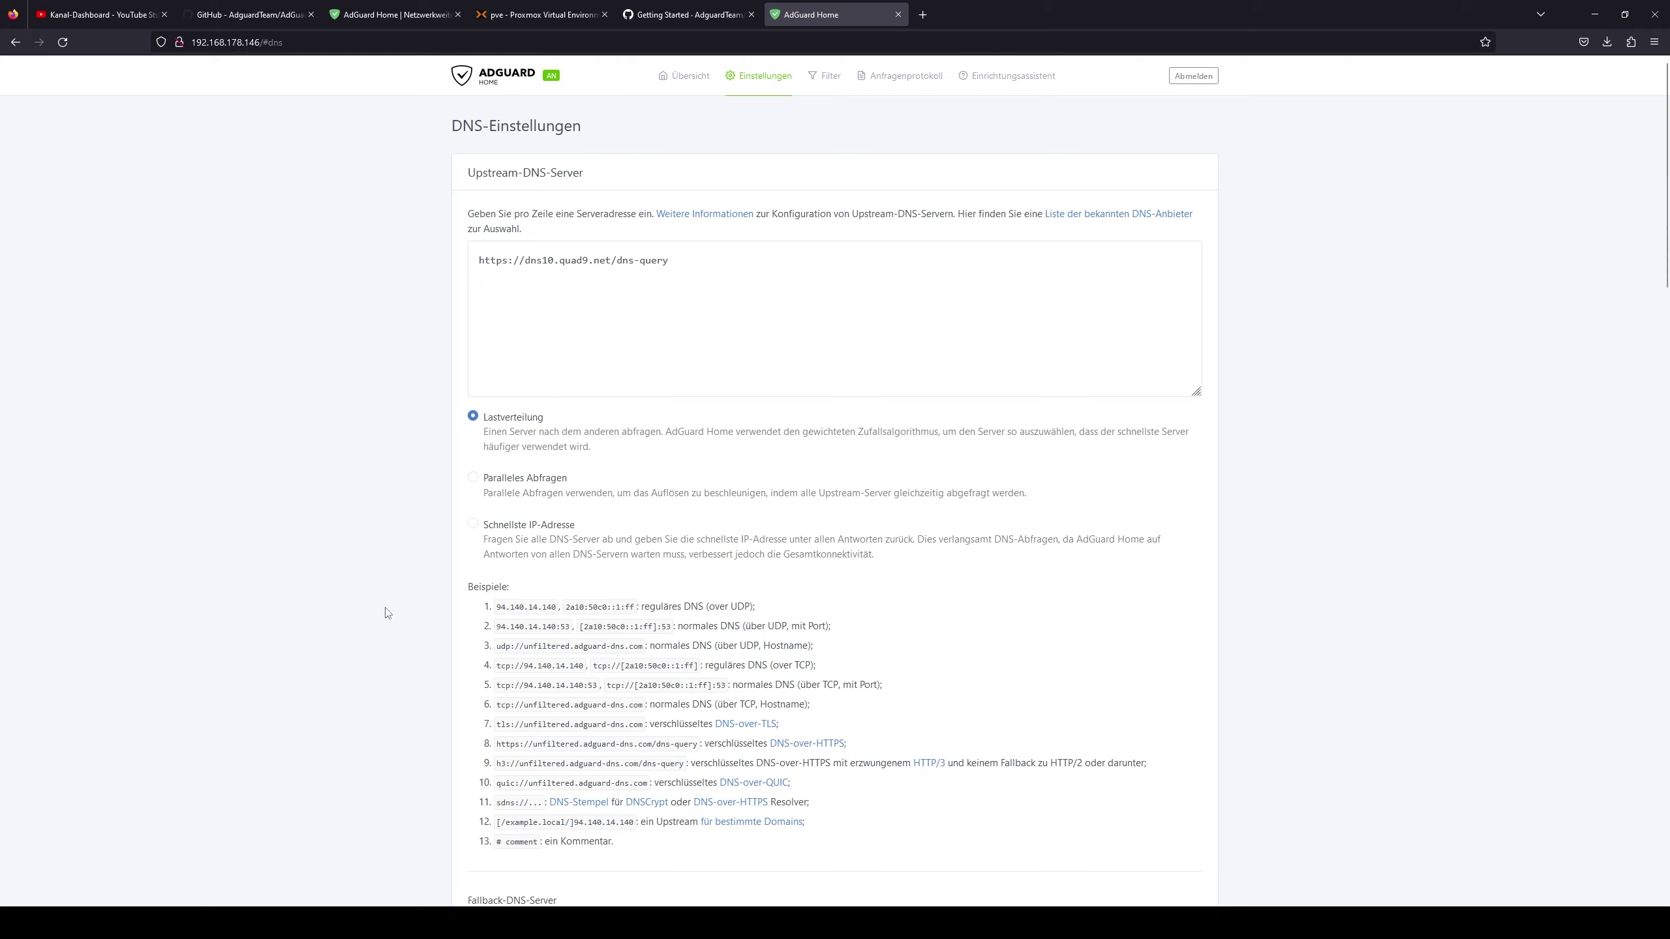
scroll(387, 613, "down", 4)
scroll(461, 572, "up", 3)
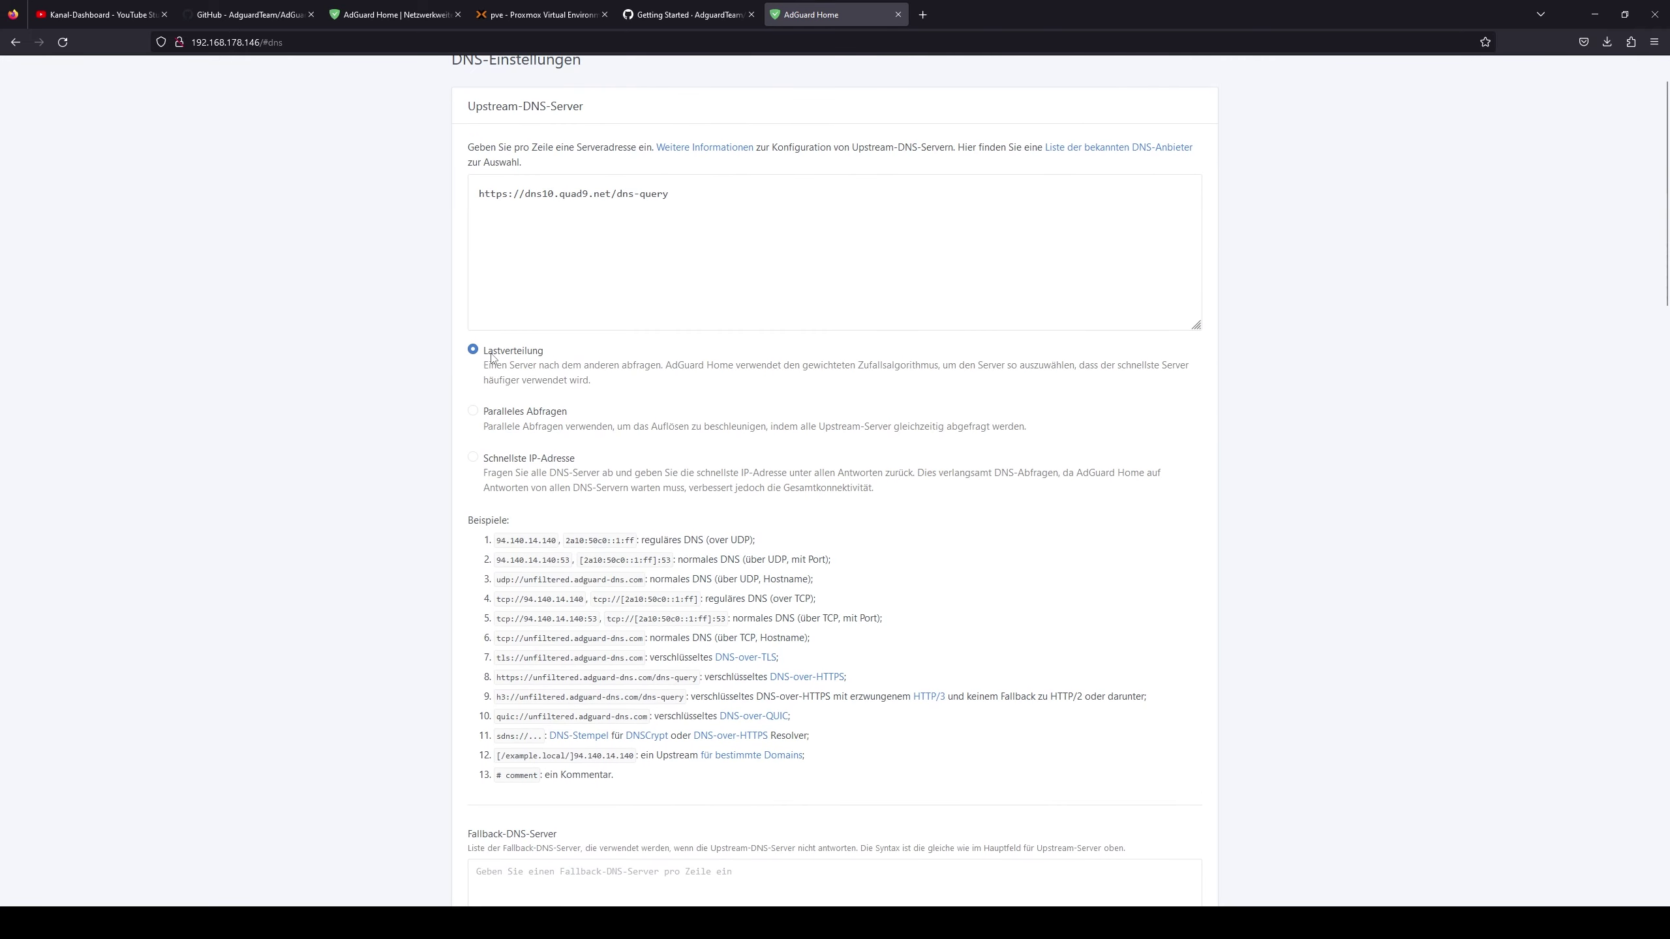
scroll(565, 458, "down", 10)
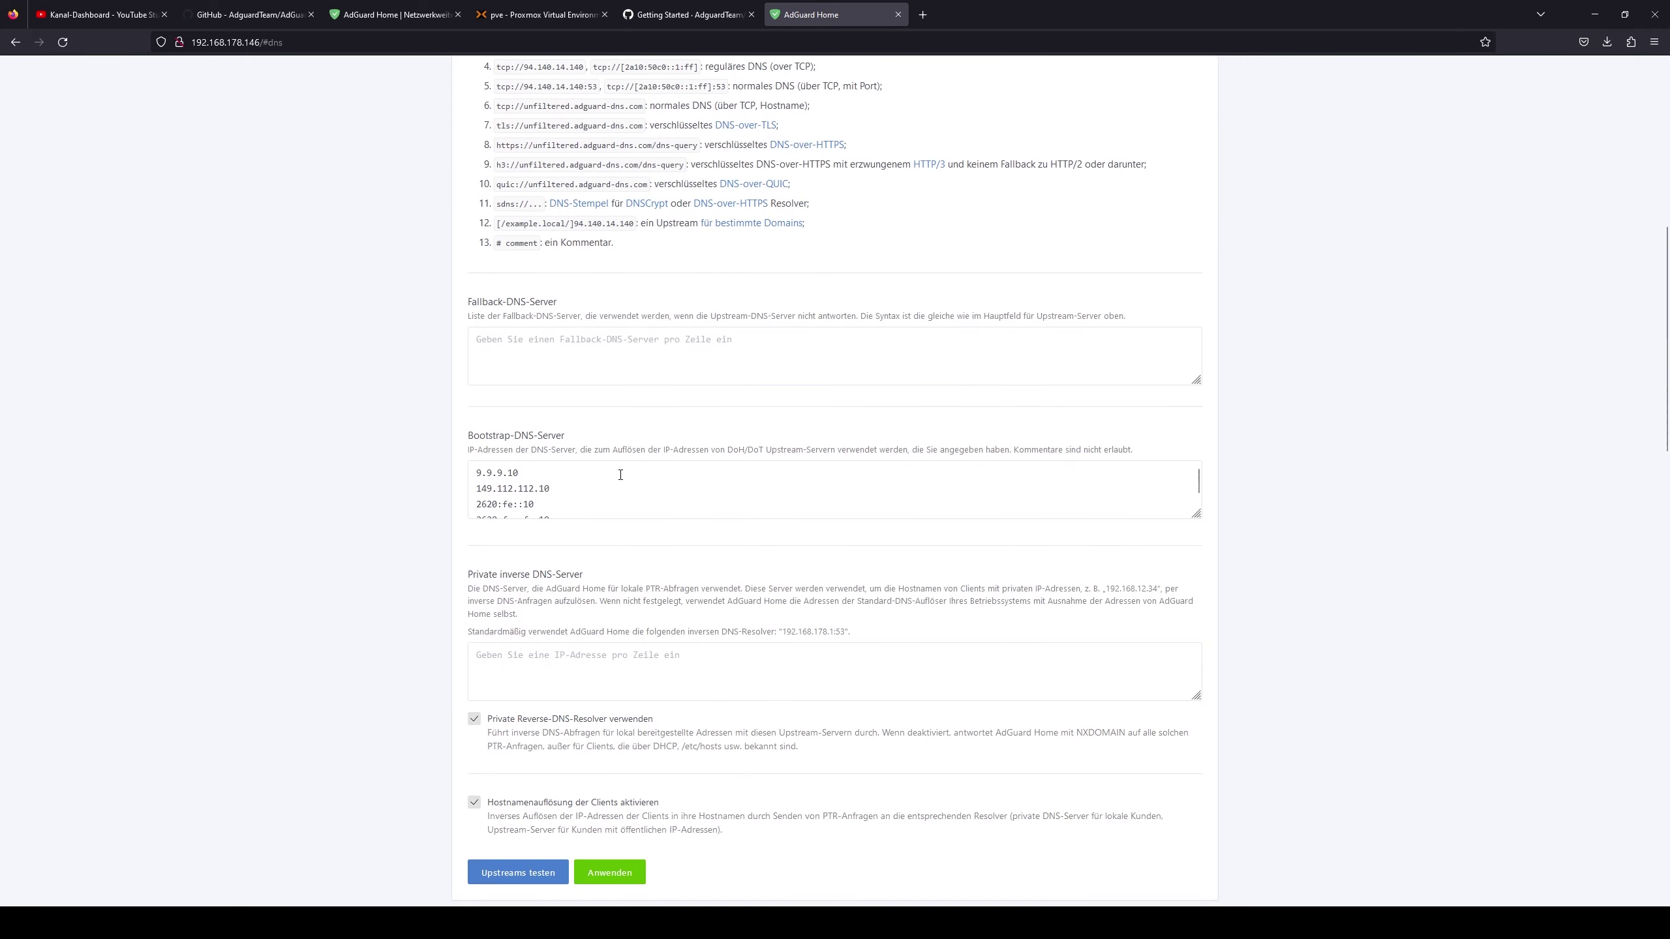
scroll(539, 357, "down", 1)
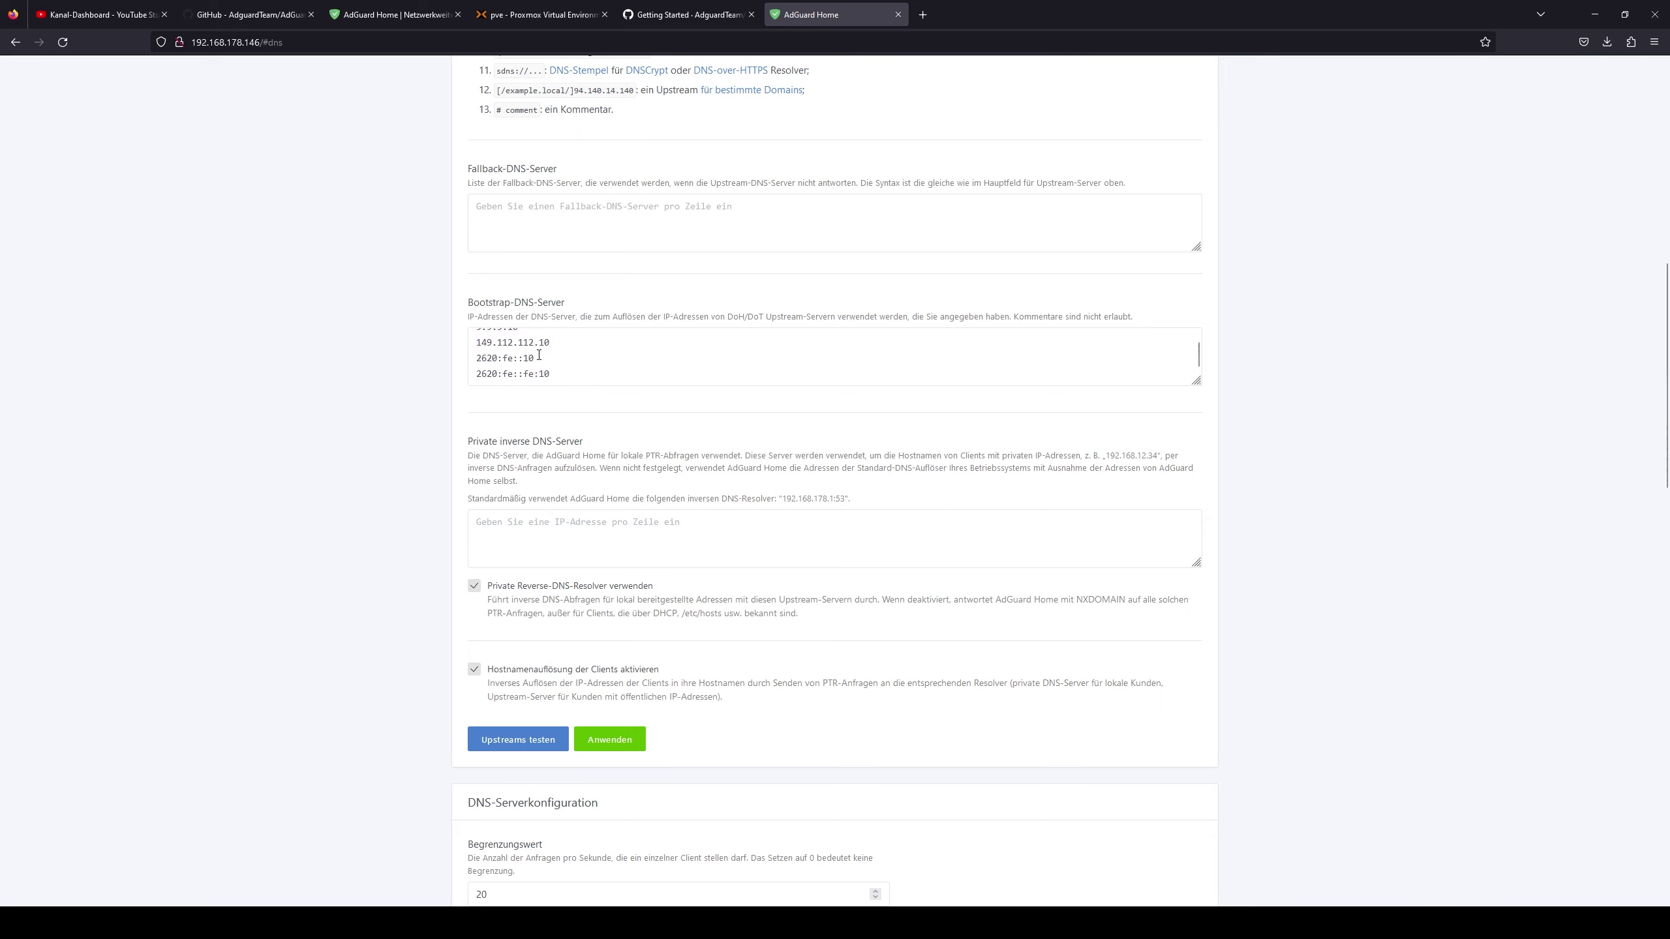
scroll(539, 356, "up", 10)
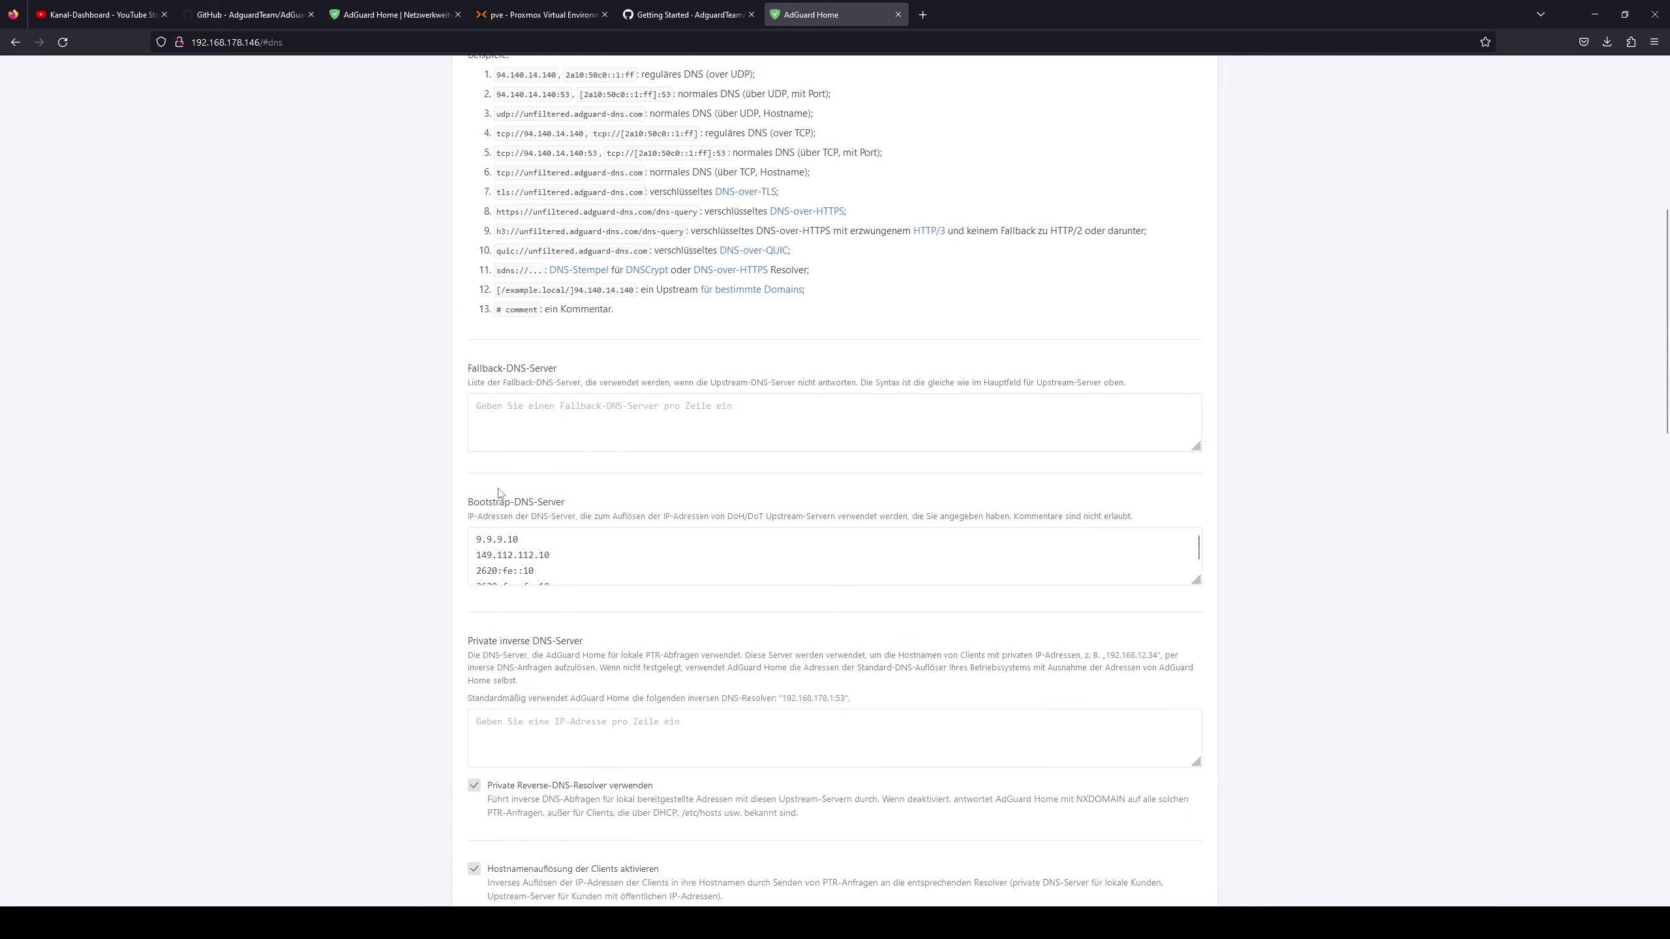
scroll(456, 677, "up", 2)
scroll(456, 676, "down", 10)
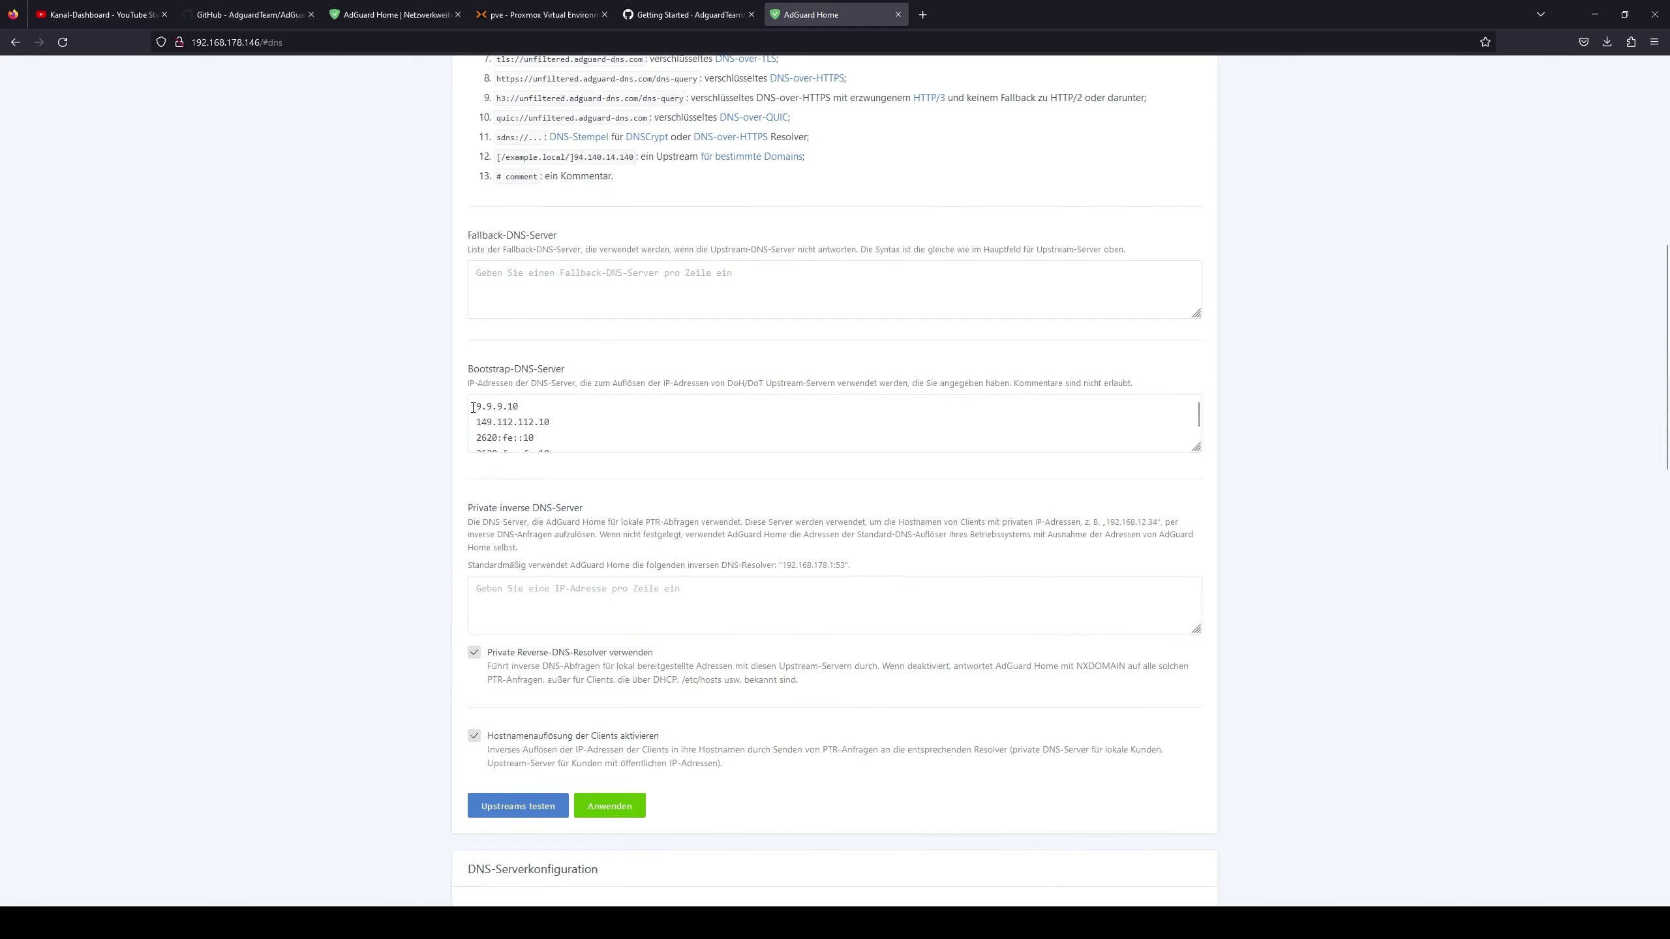
left_click_drag(473, 408, 540, 410)
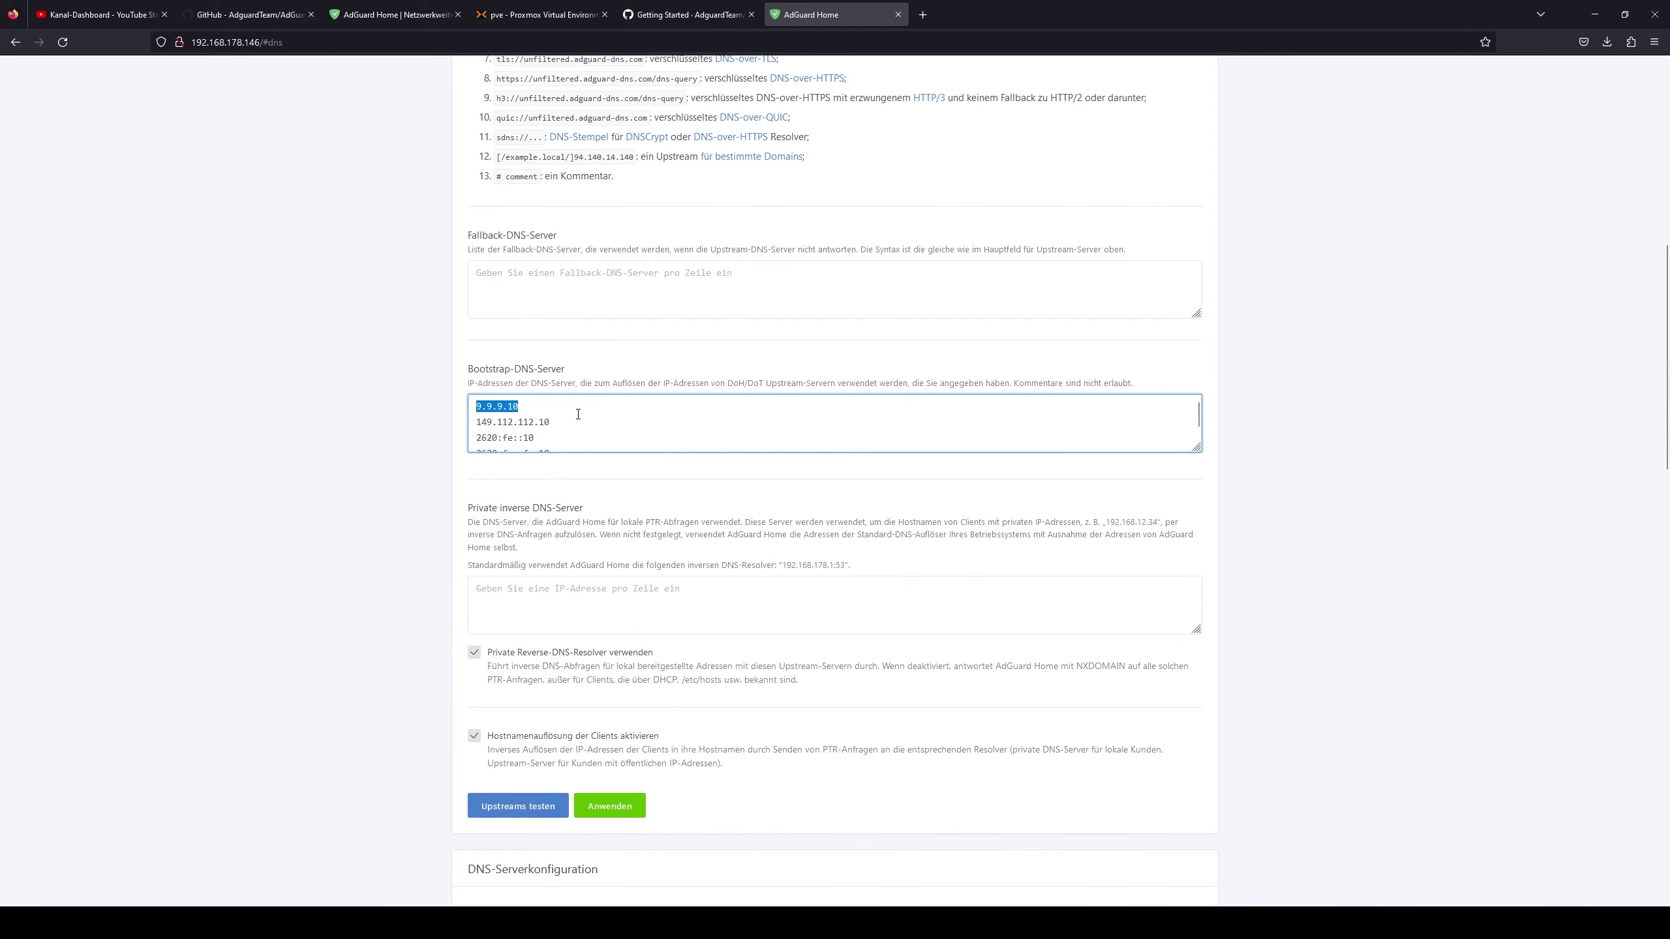
left_click(562, 417)
scroll(441, 469, "down", 4)
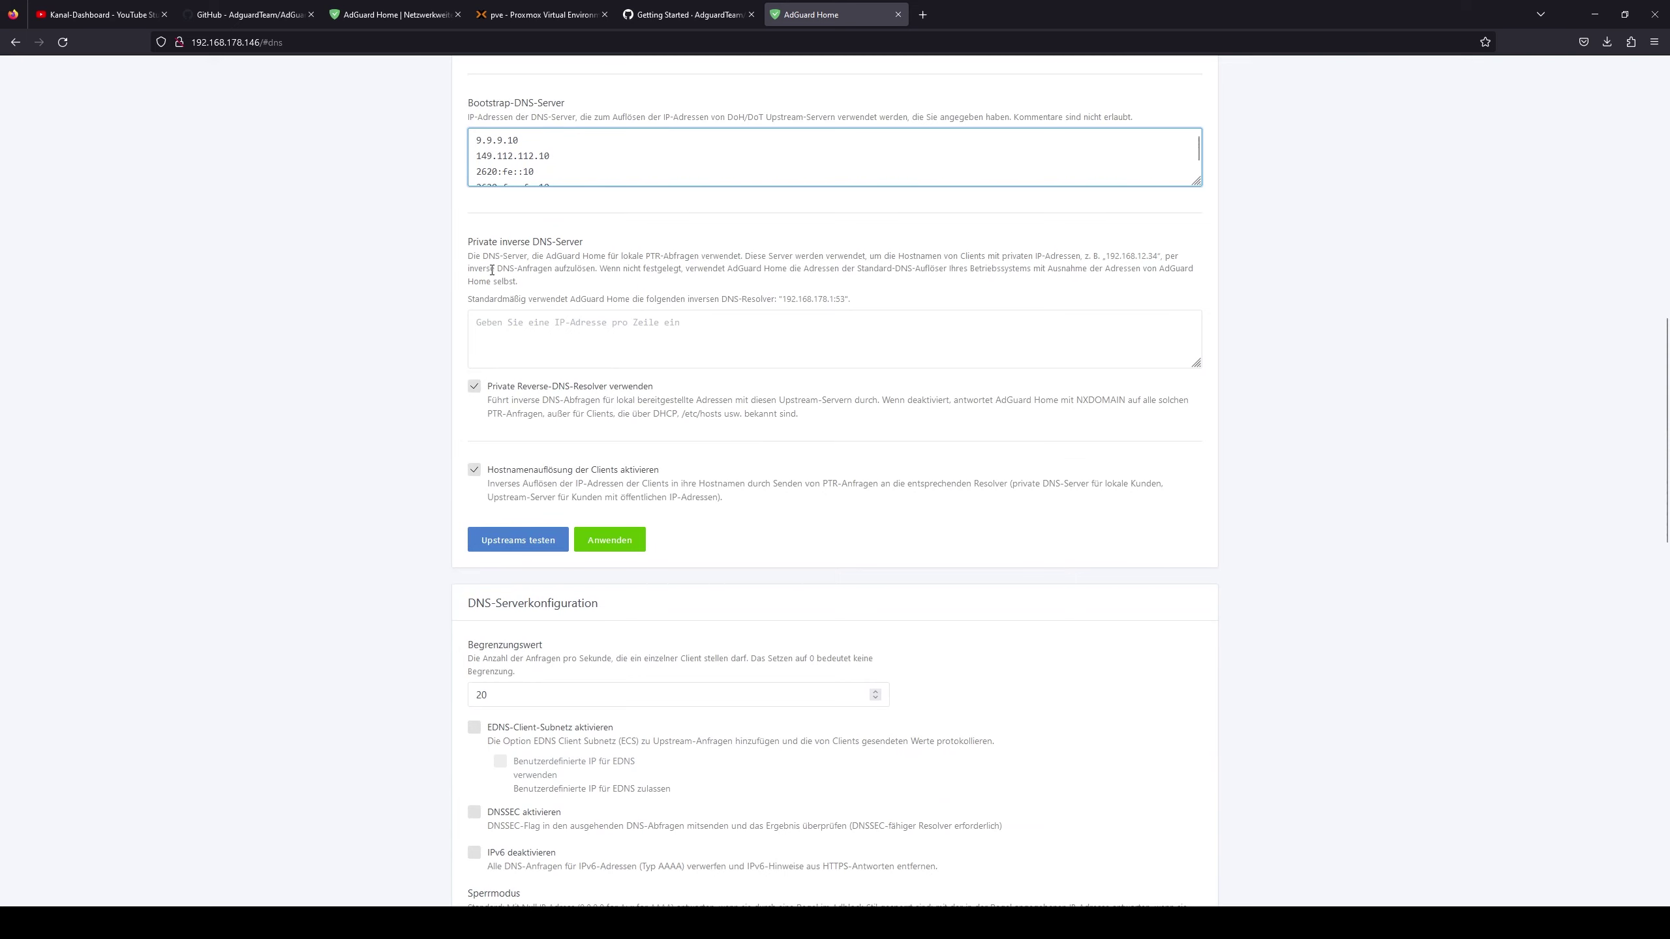
left_click(499, 547)
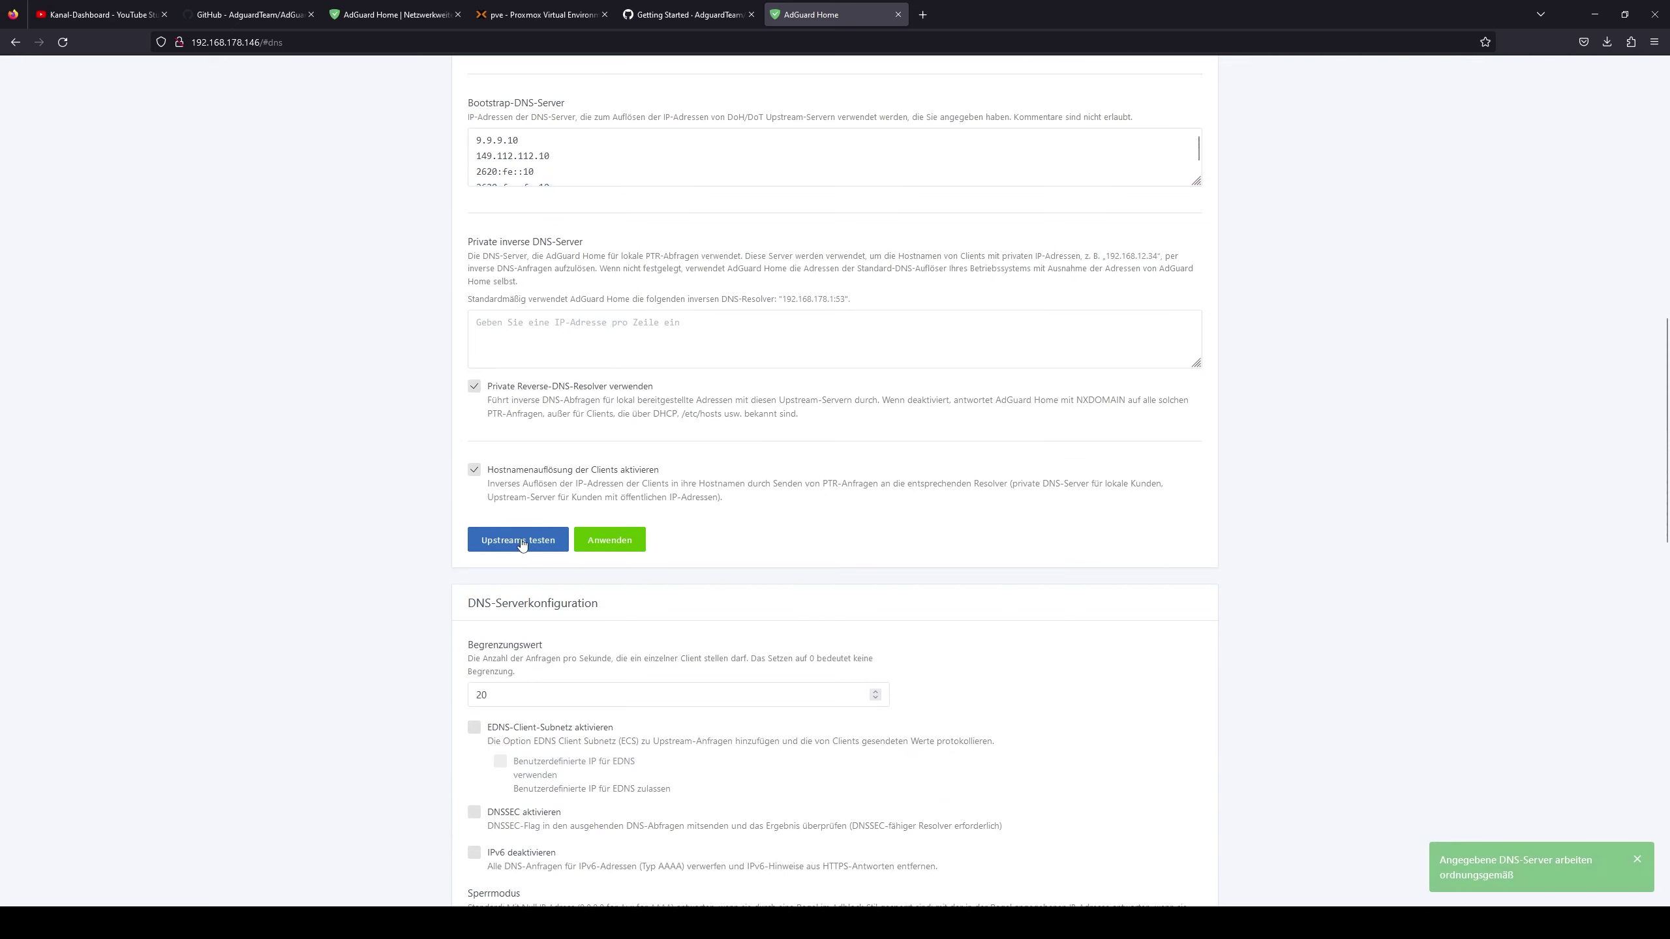
- Change the rate limit from 20 to 0 and save the DNS server configuration
scroll(531, 687, "down", 5)
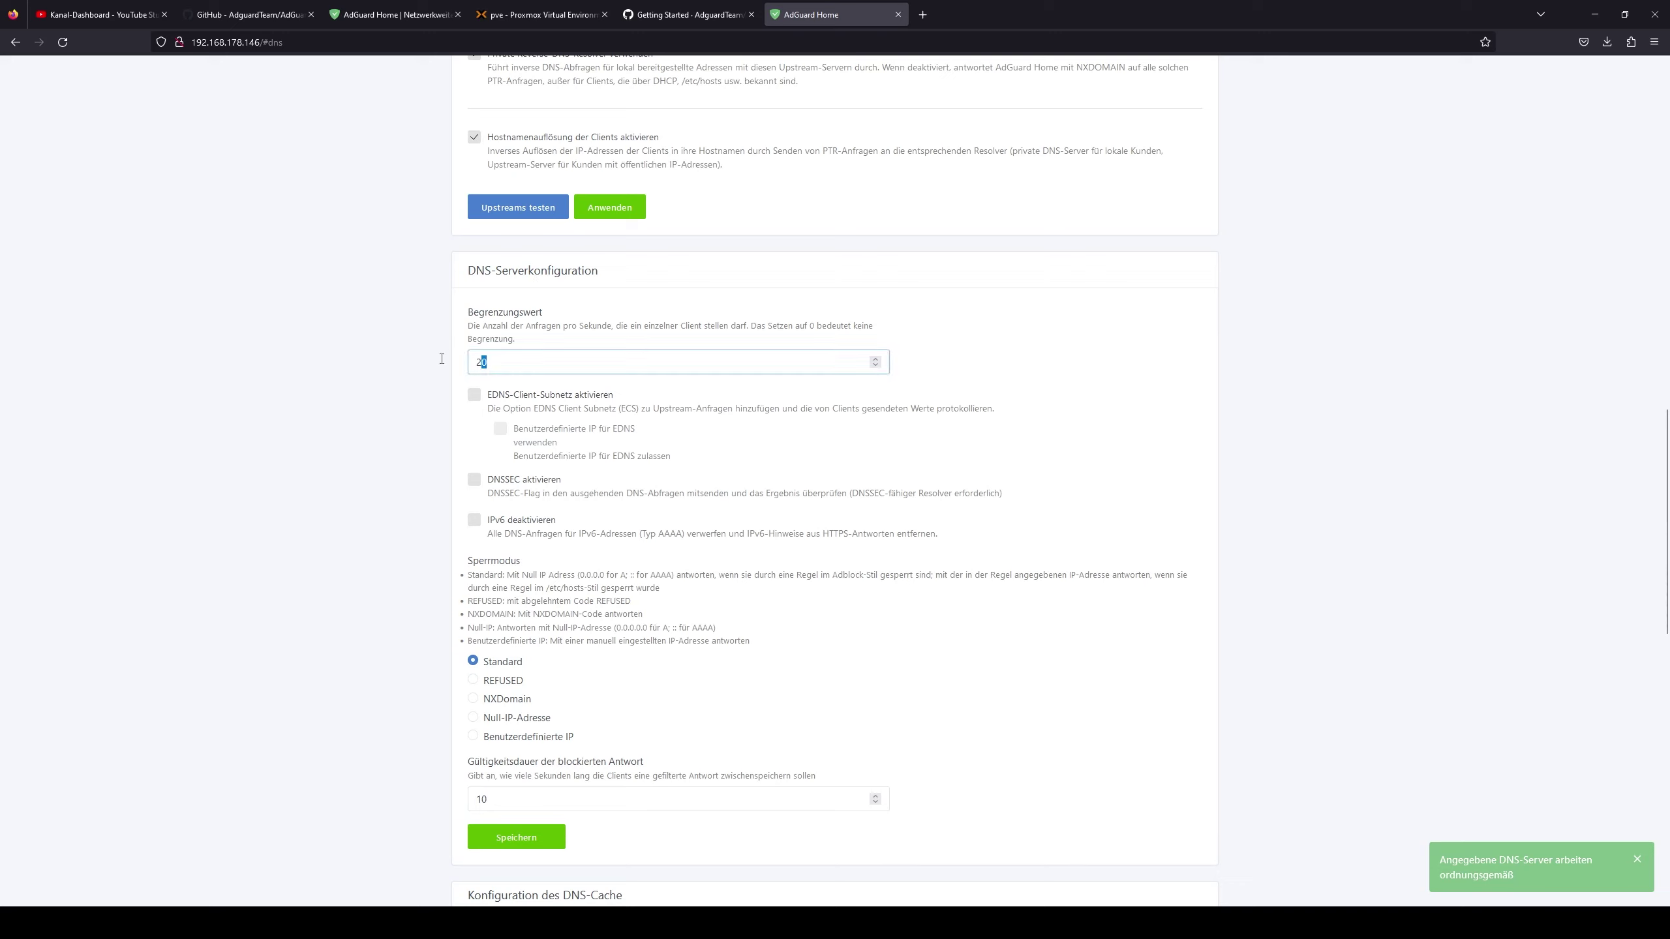
double_click(711, 363)
type("0")
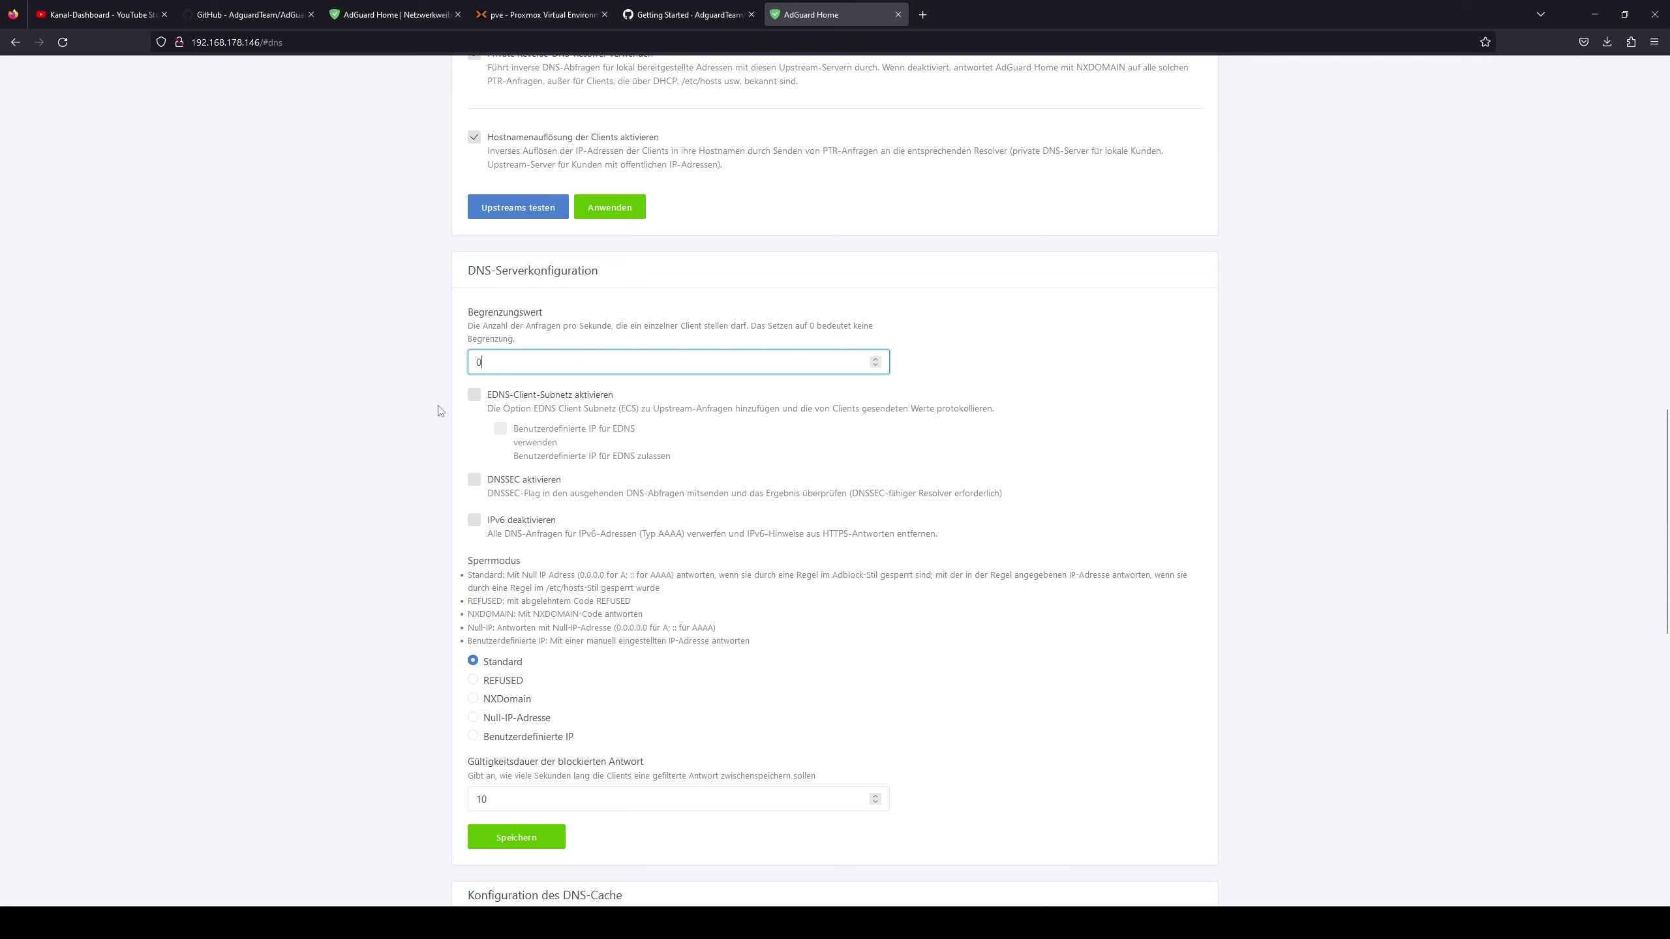
left_click(363, 410)
scroll(410, 484, "down", 5)
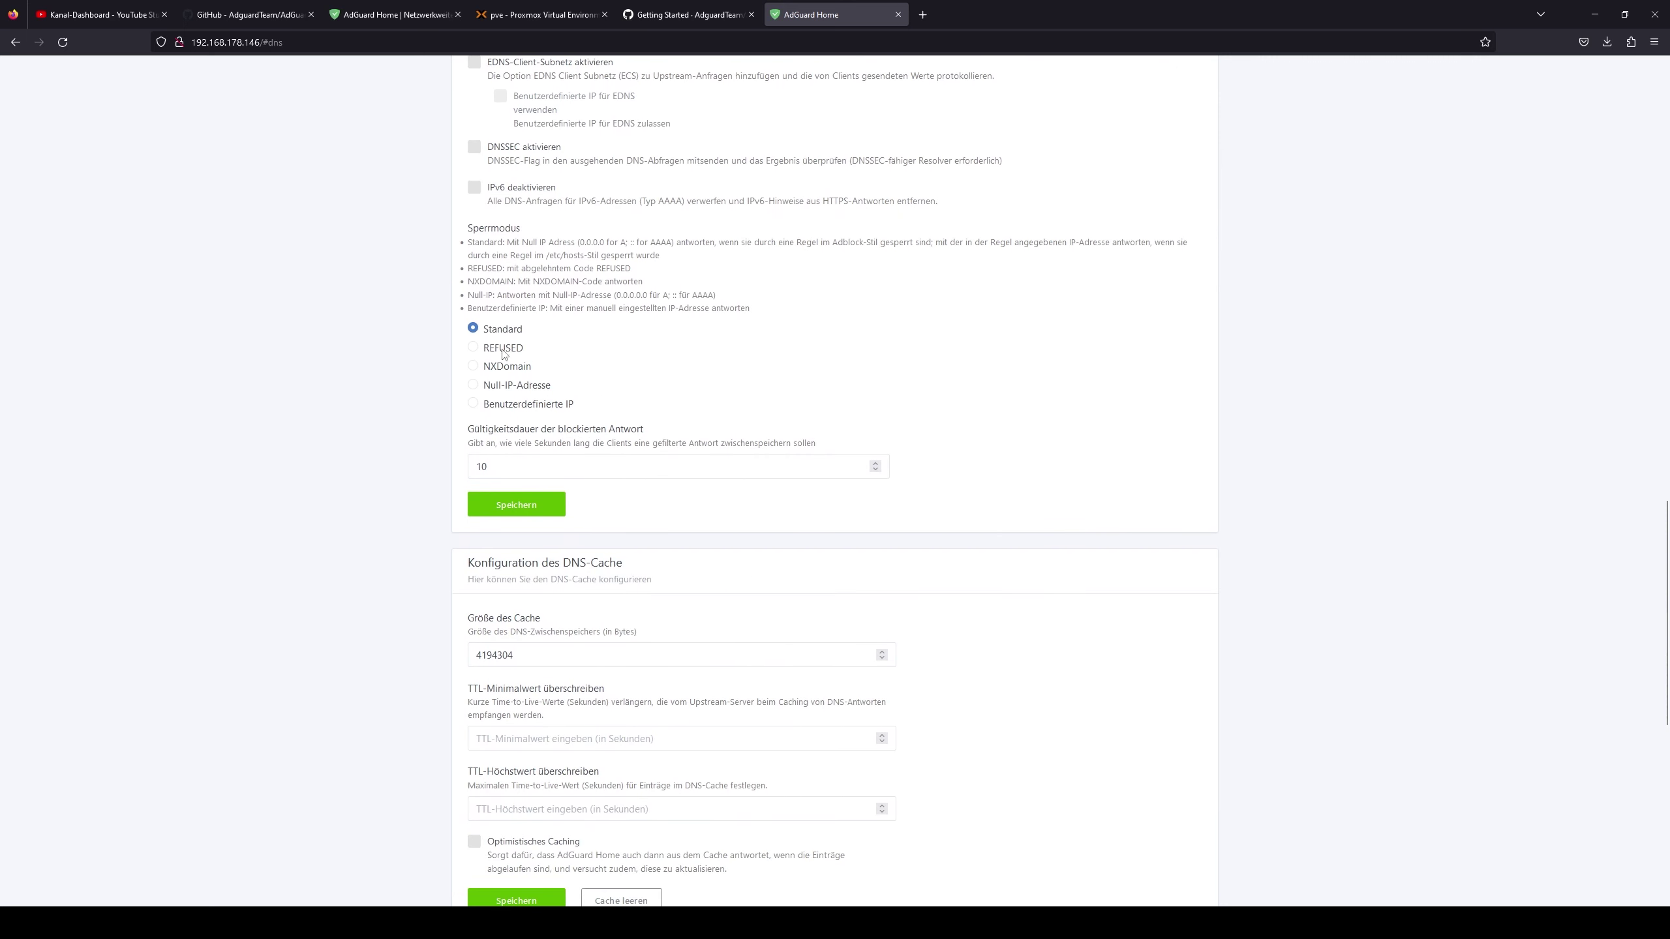
left_click(532, 507)
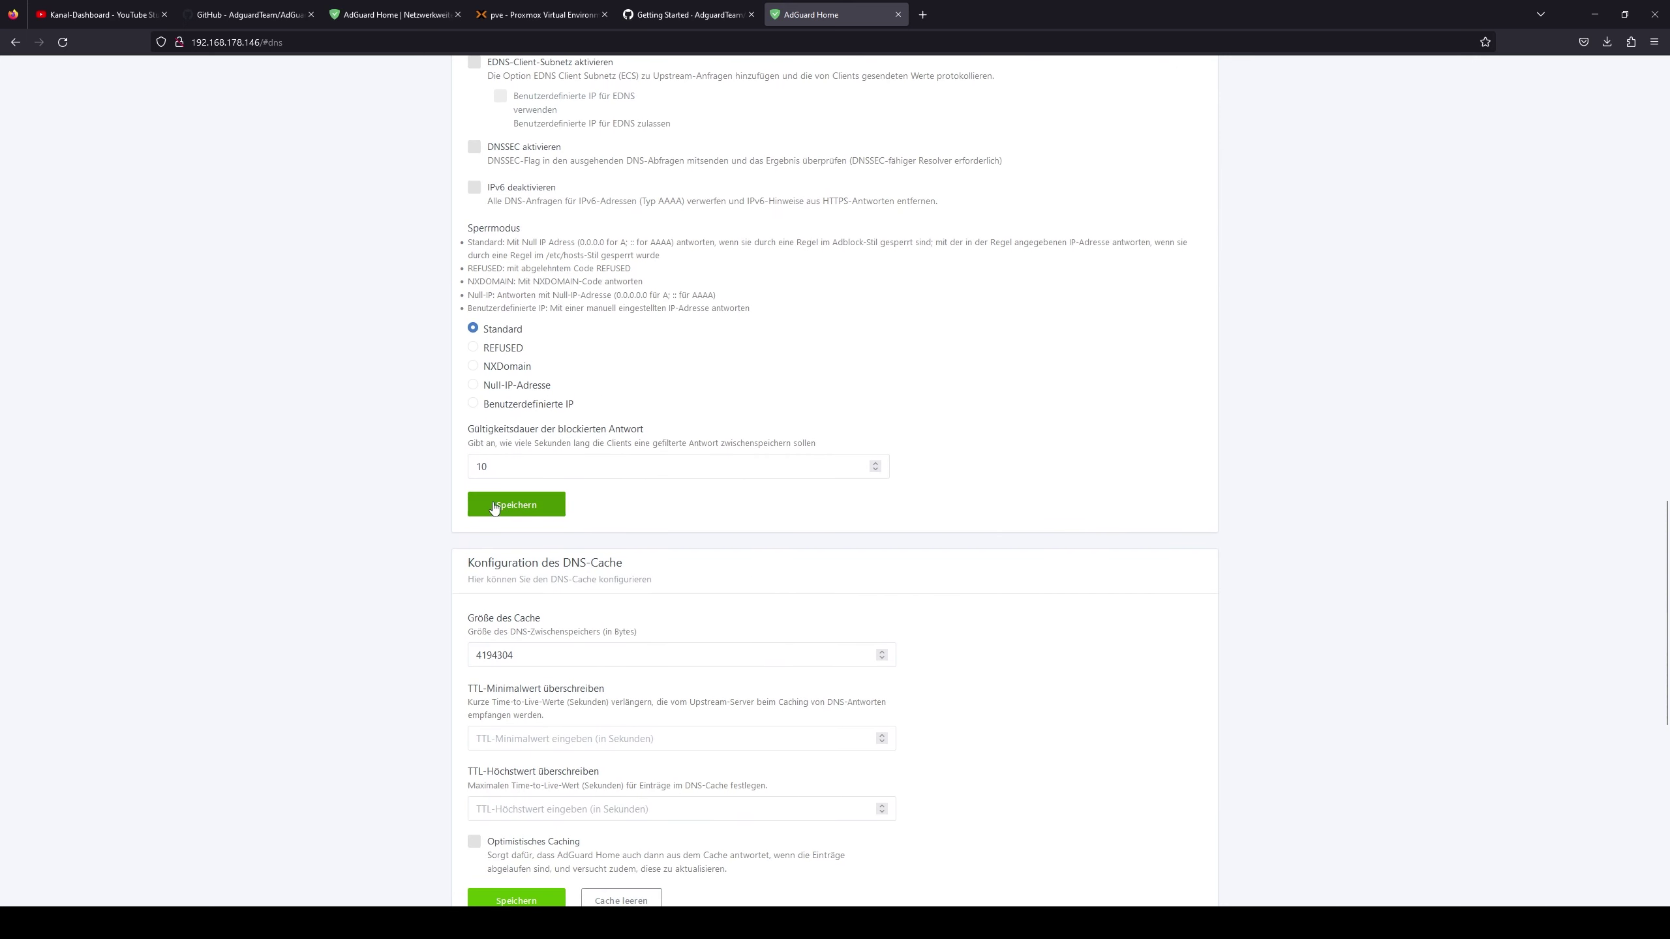
scroll(414, 515, "down", 4)
scroll(493, 395, "down", 6)
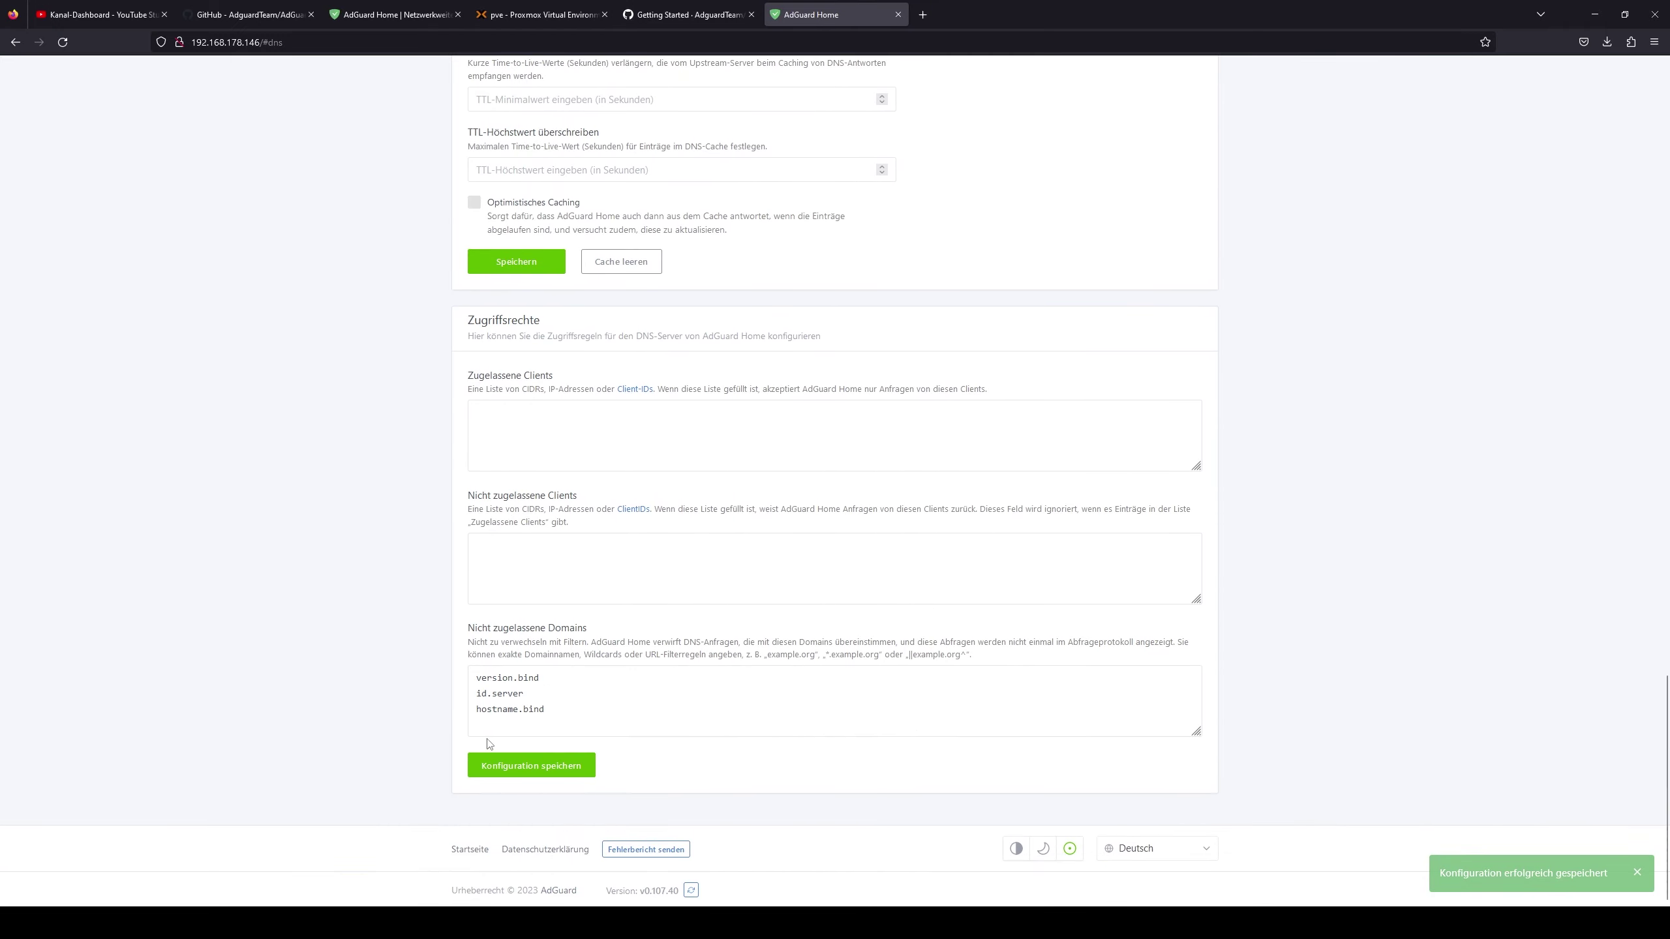
scroll(589, 713, "up", 20)
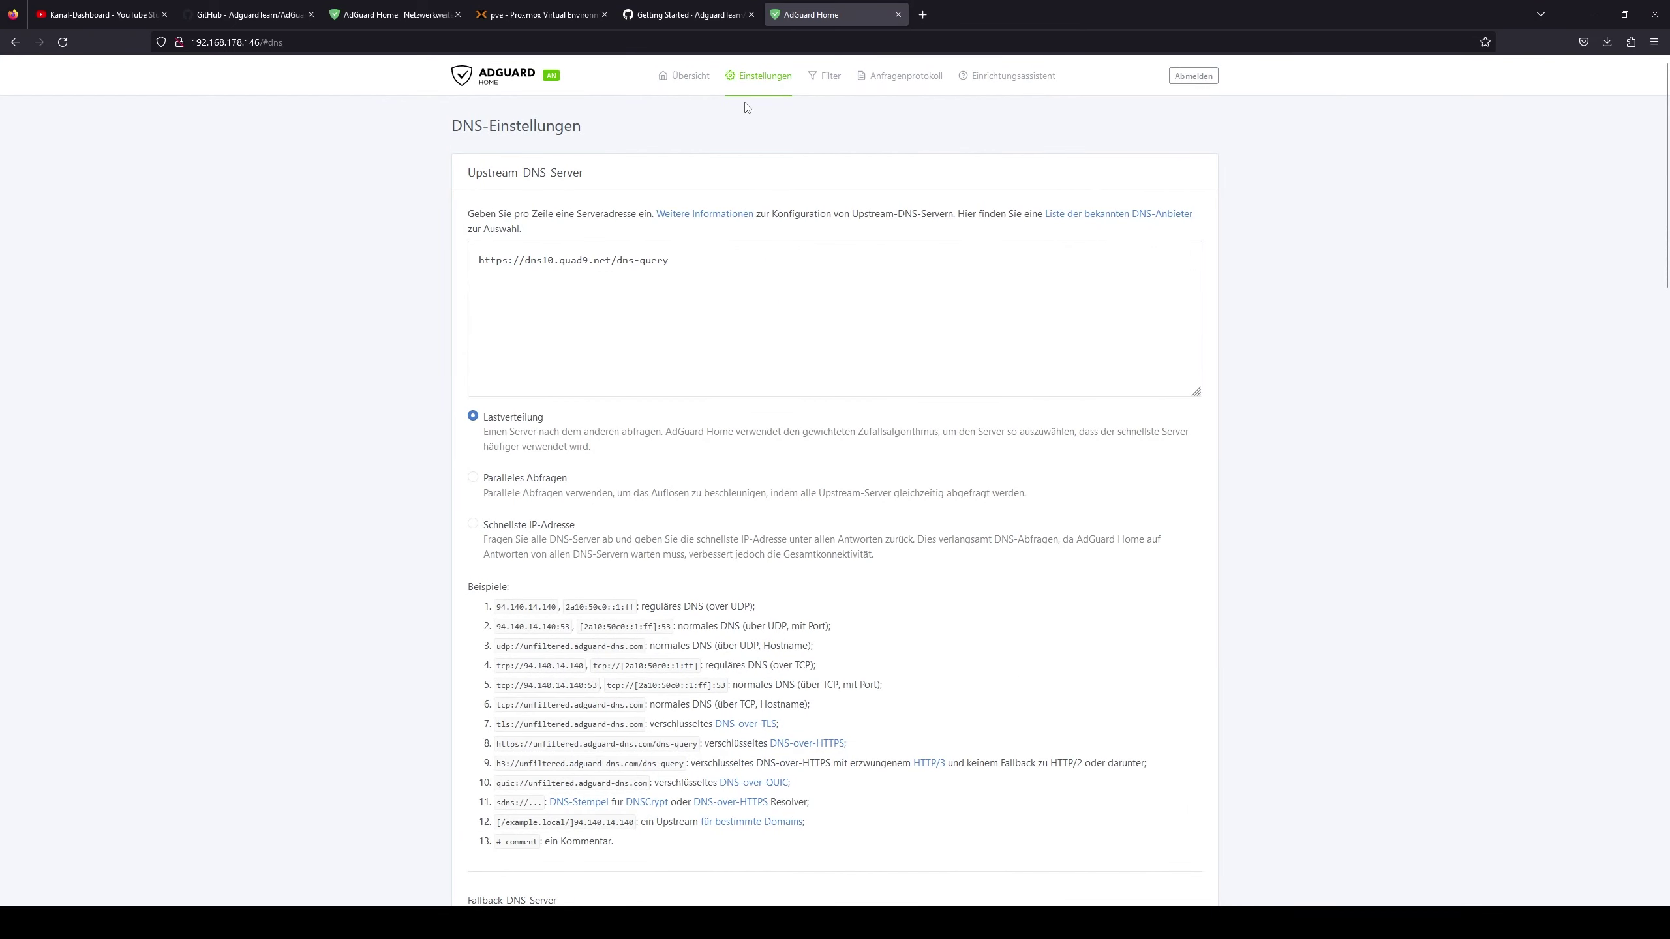
- Review encryption settings, then client settings listing 192.168.178.1 and 192.168.178.20
mouse_move(755, 91)
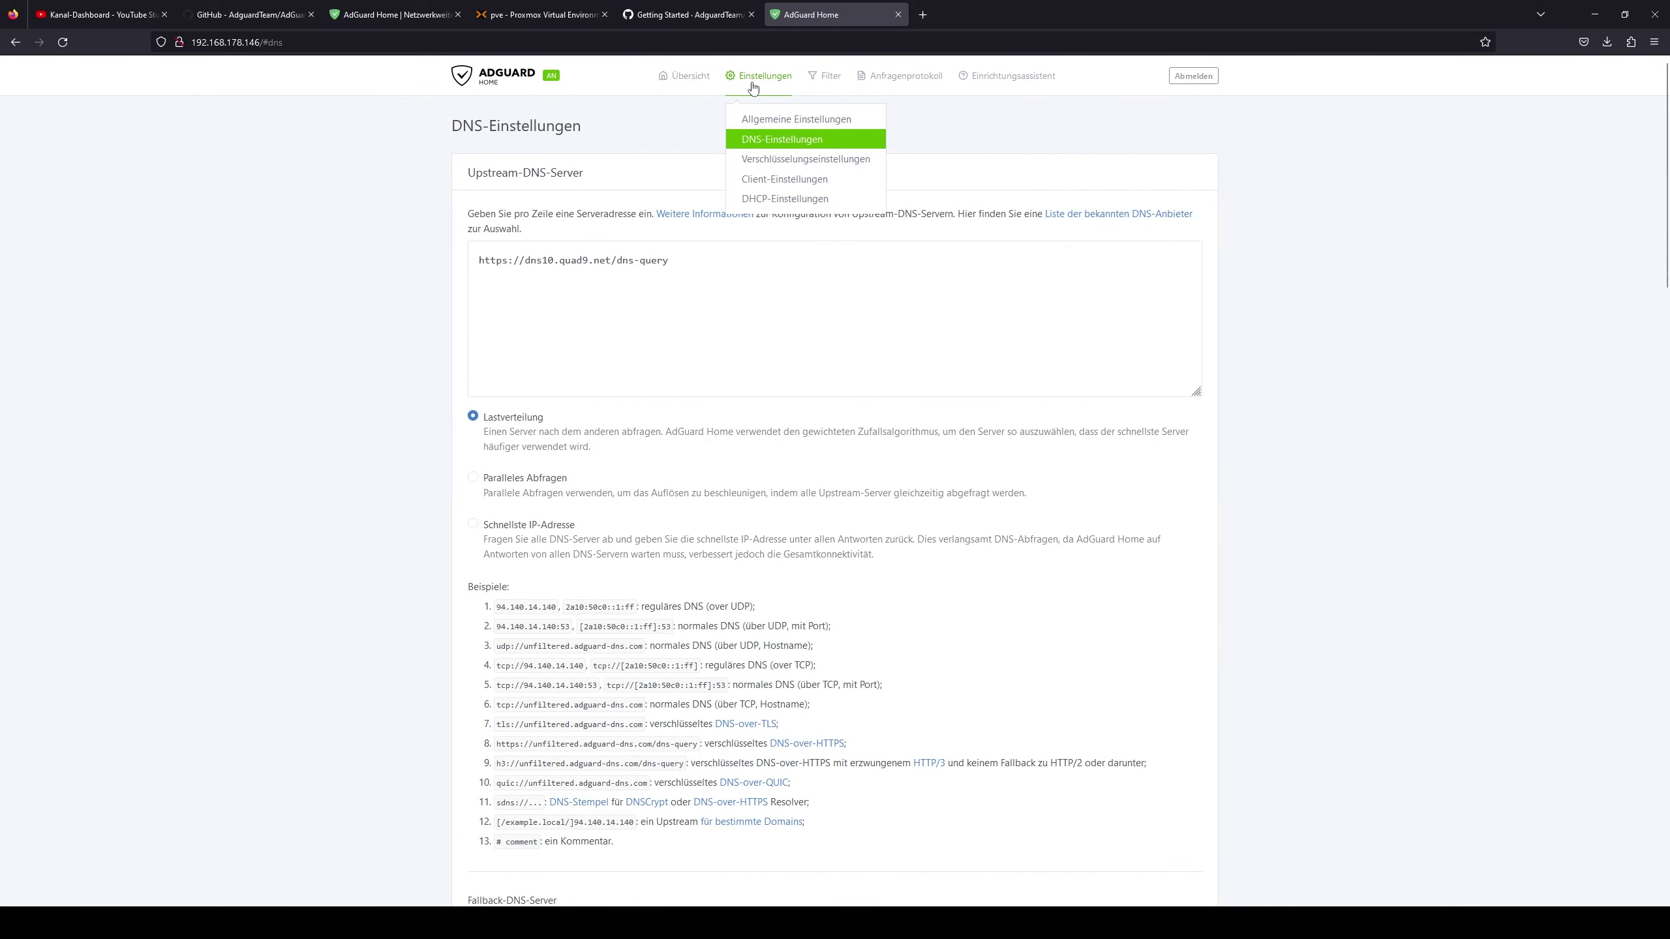
left_click(779, 161)
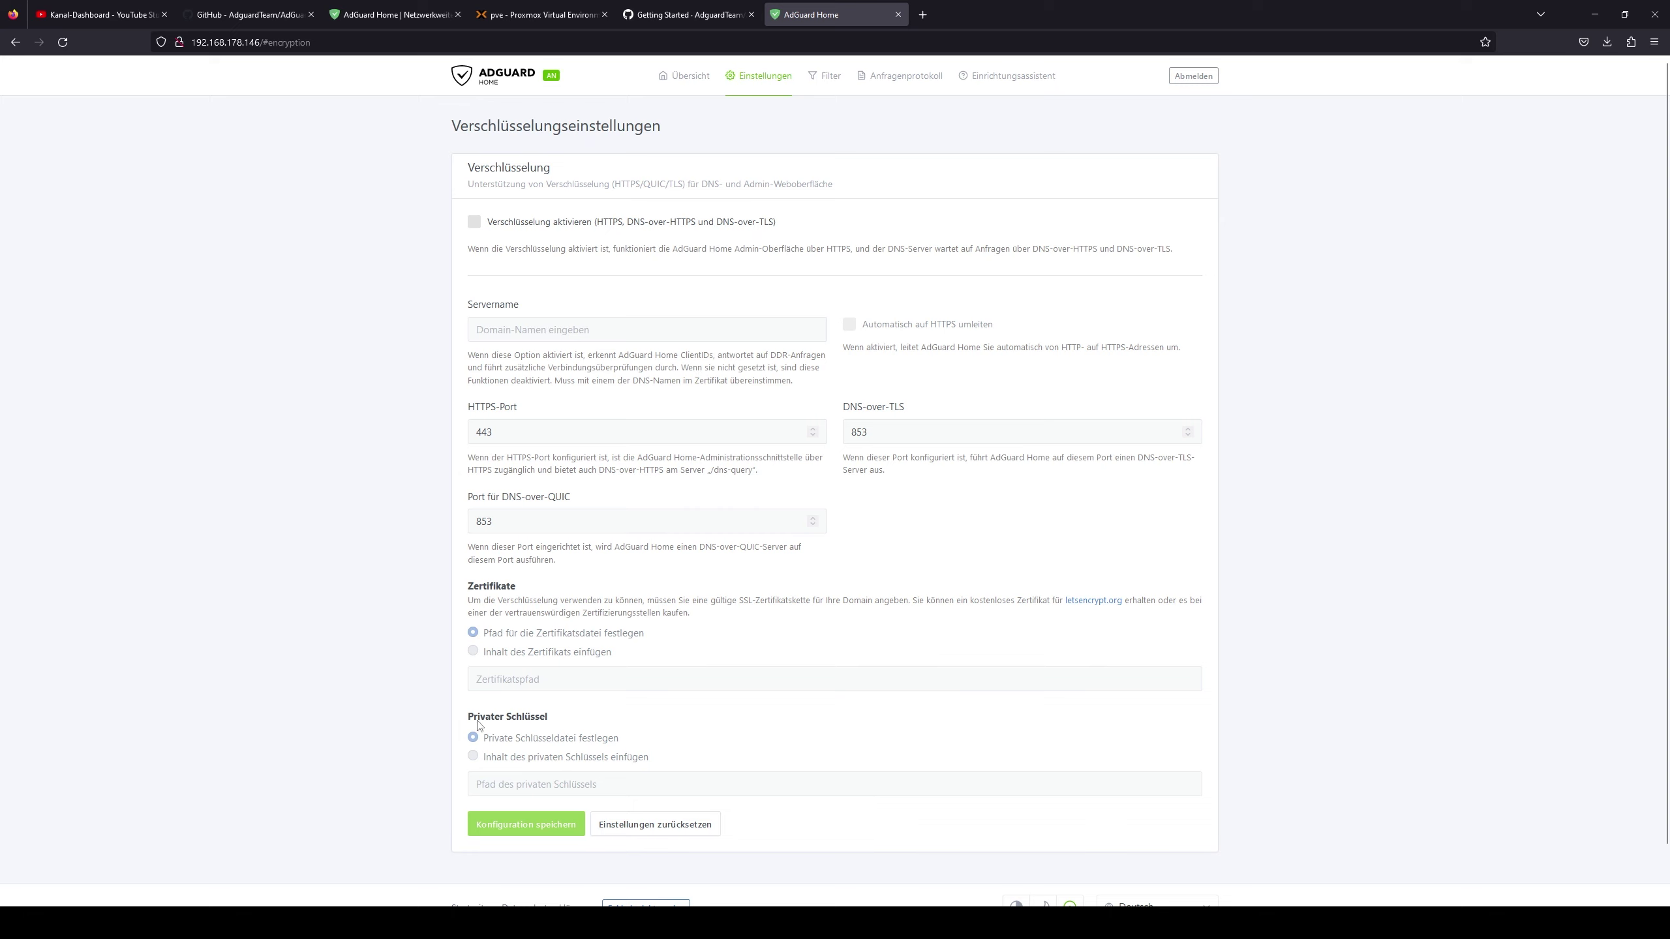
mouse_move(761, 77)
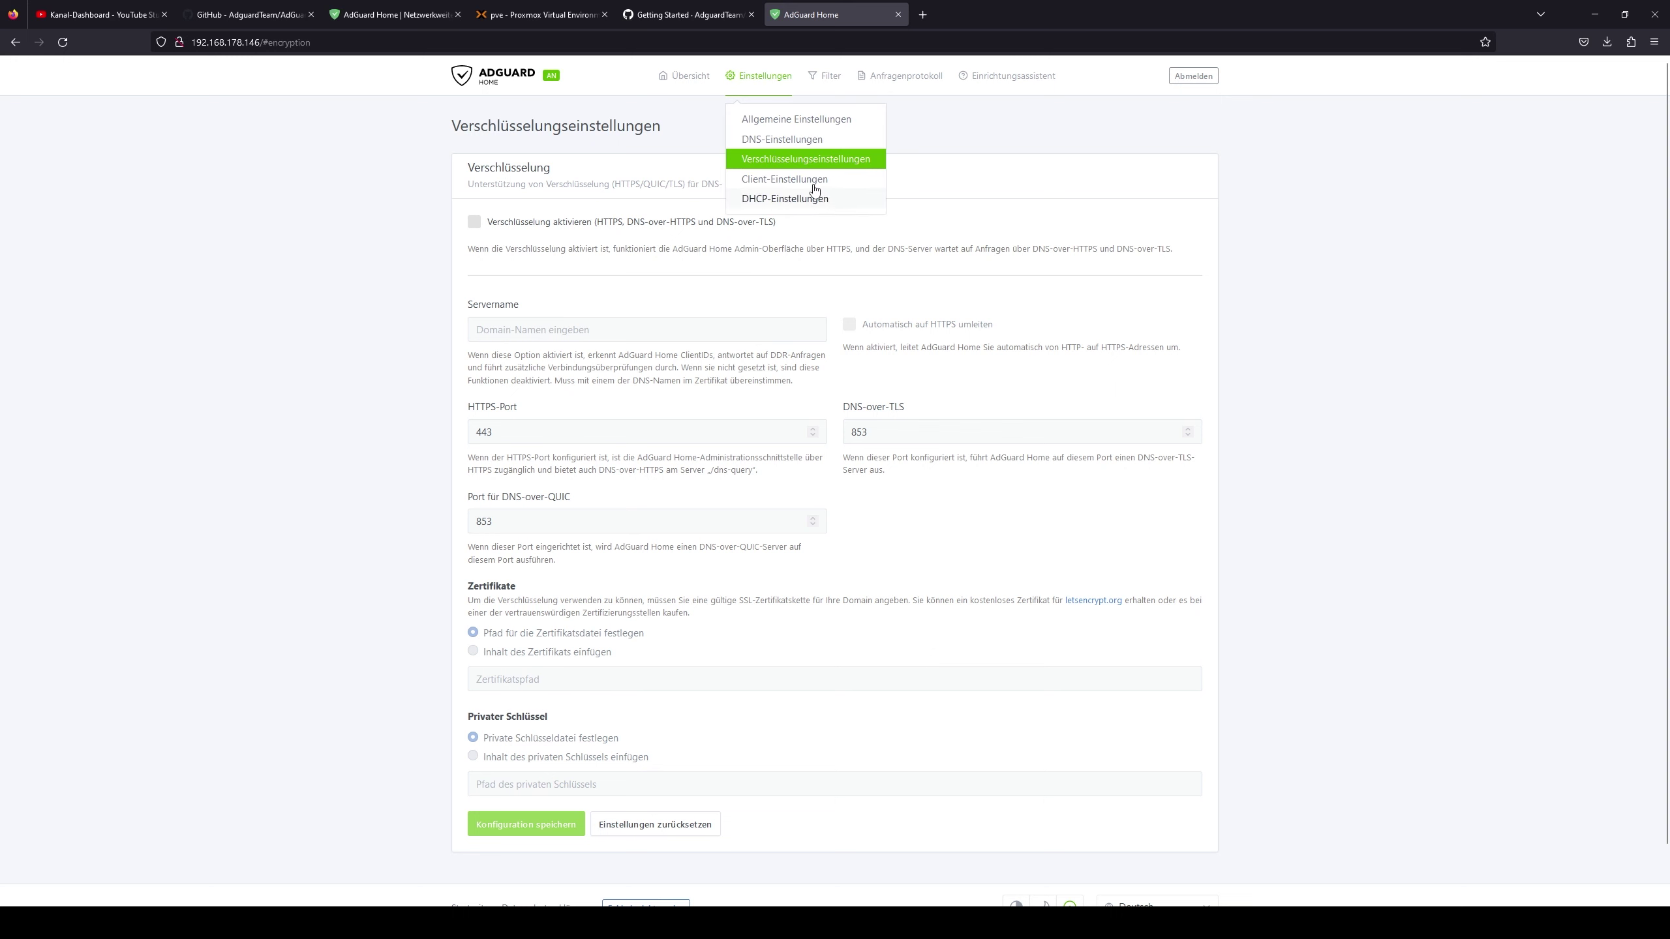
left_click(817, 180)
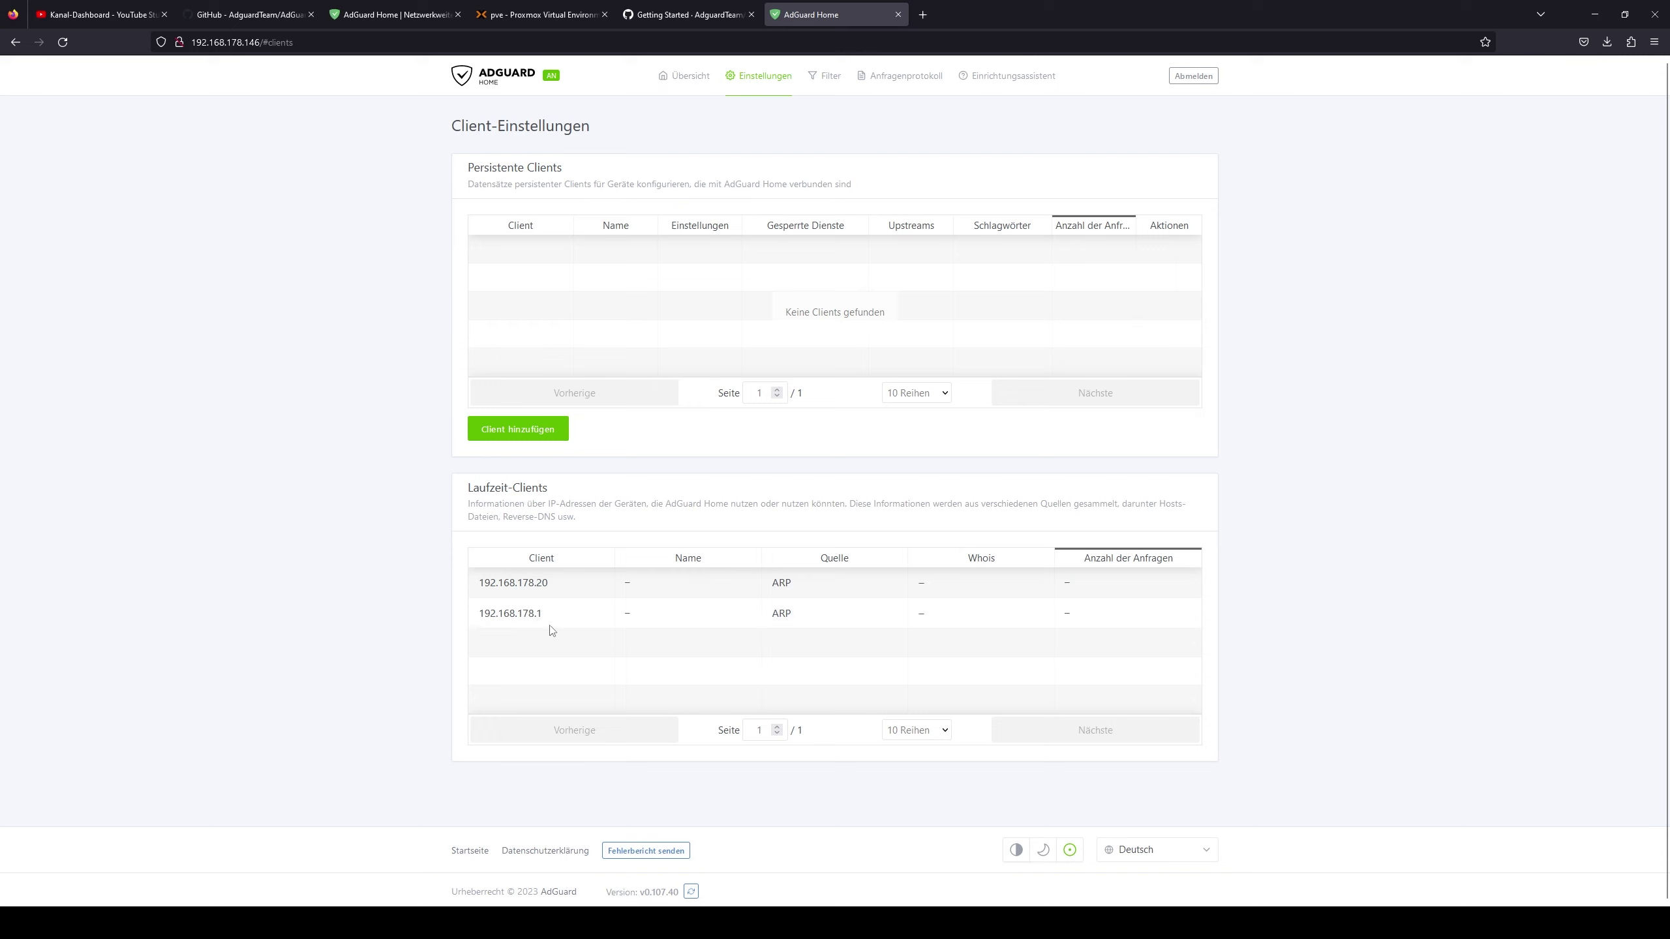
left_click_drag(550, 618, 467, 635)
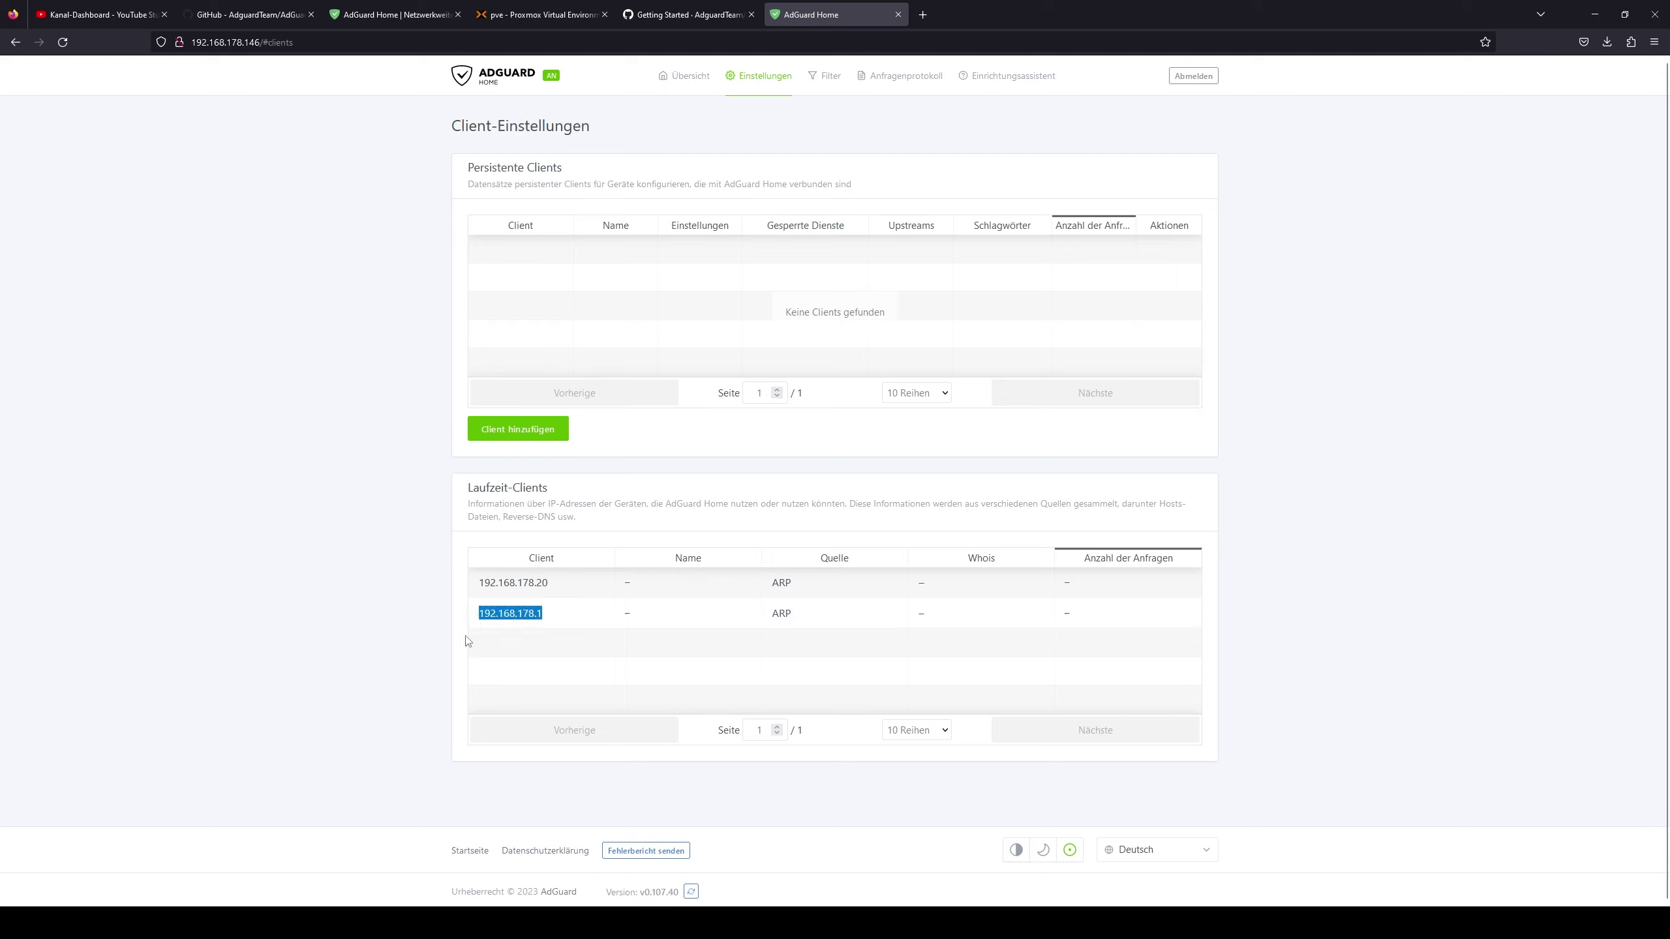
left_click_drag(556, 582, 461, 589)
left_click(515, 601)
left_click(563, 588)
left_click_drag(564, 588, 465, 589)
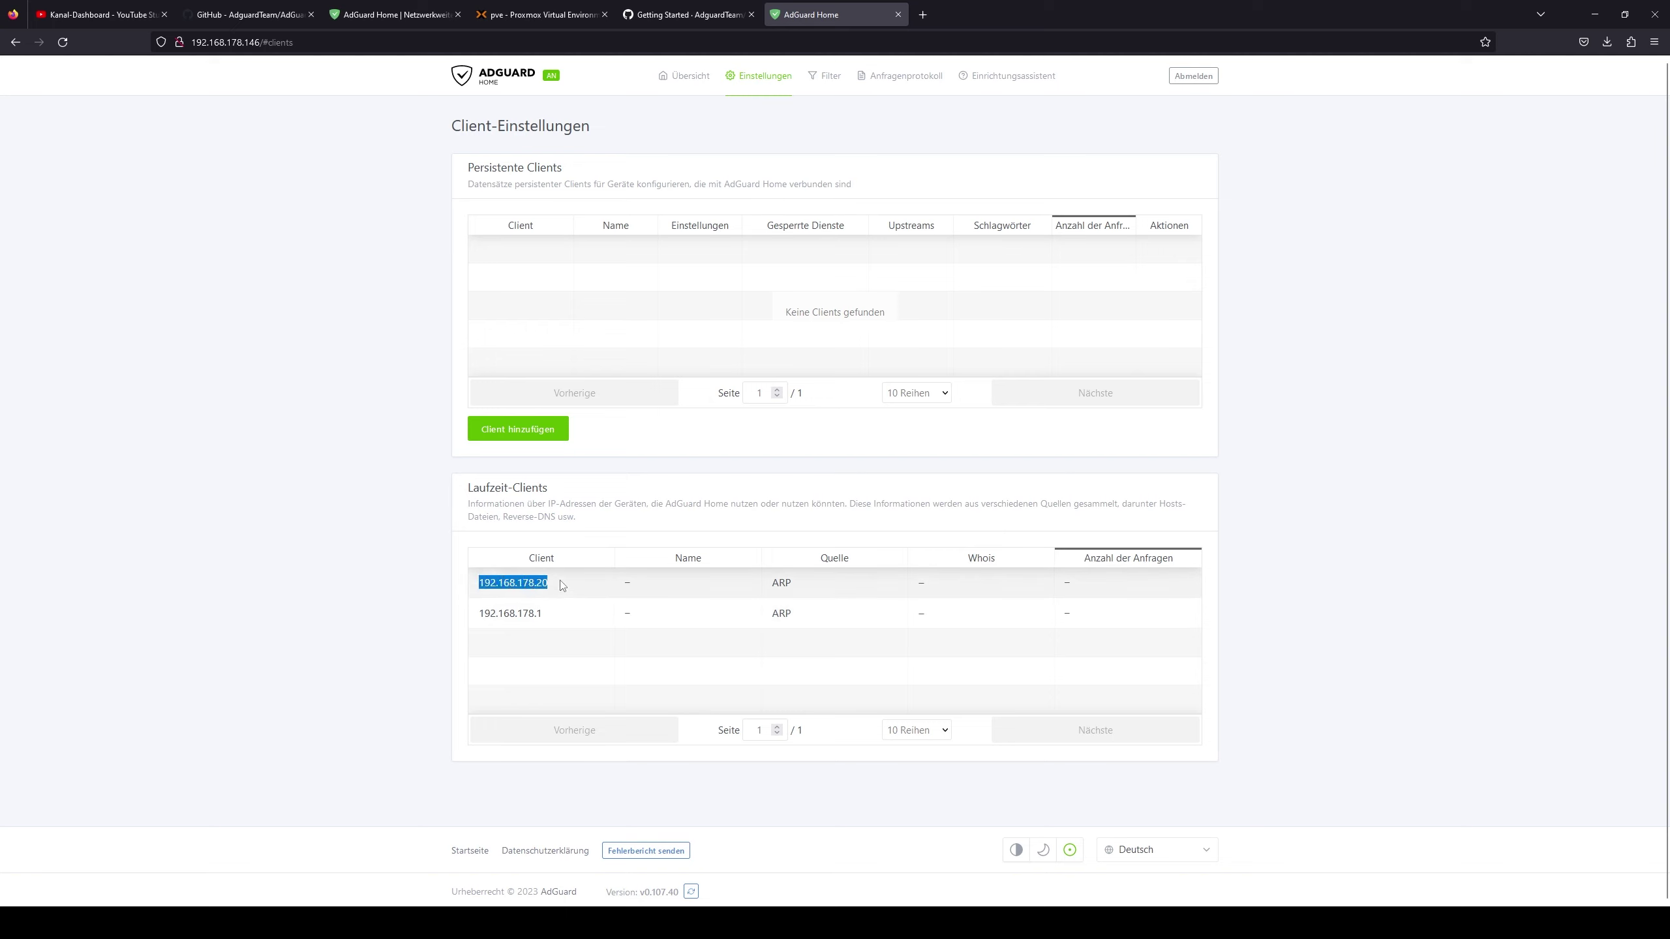
left_click(563, 587)
double_click(537, 587)
- Open DHCP-Einstellungen and scroll through its lease settings
mouse_move(768, 89)
left_click(782, 203)
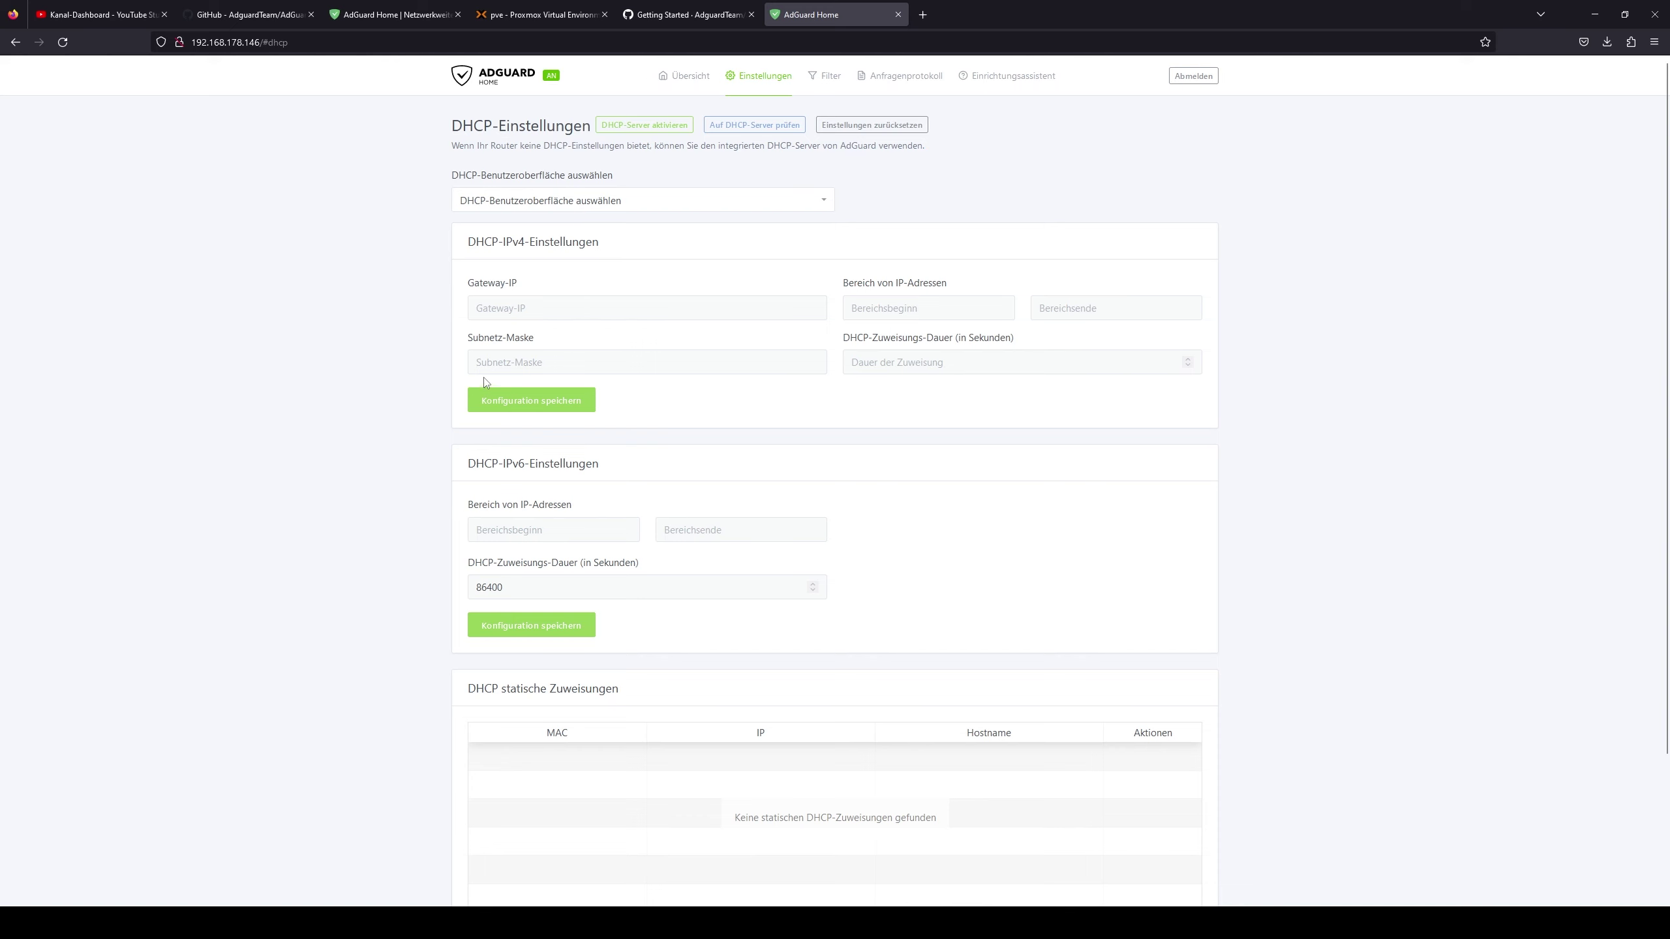
scroll(318, 550, "down", 2)
scroll(329, 548, "up", 2)
scroll(587, 676, "down", 2)
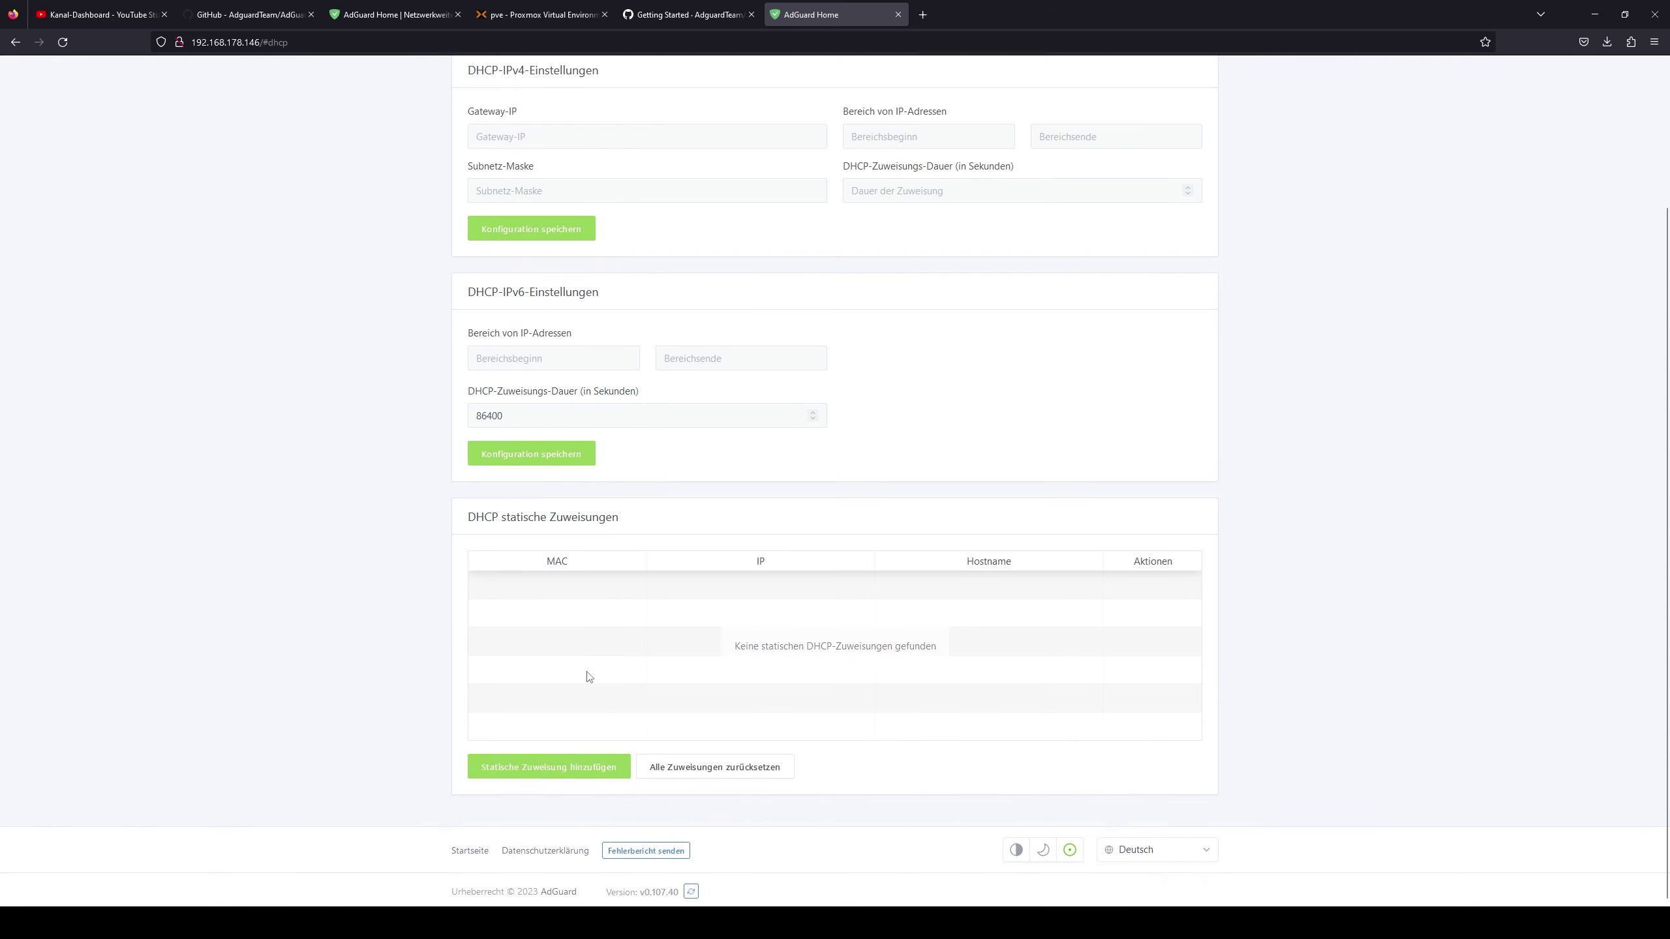
scroll(603, 747, "up", 2)
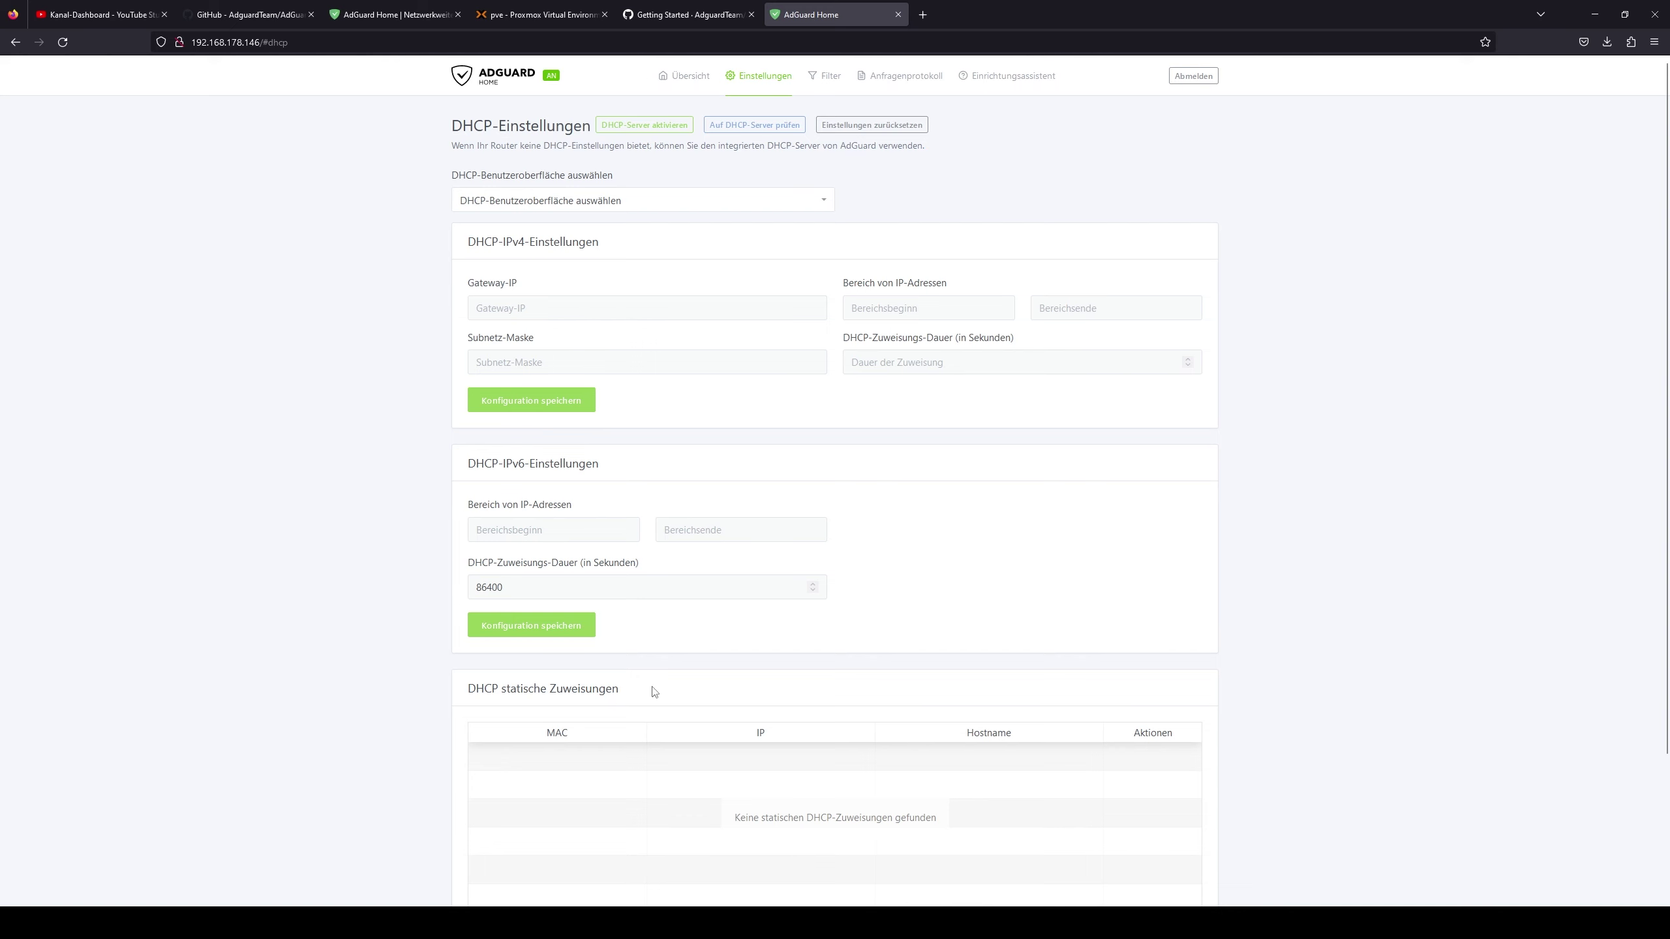
scroll(654, 692, "down", 2)
scroll(674, 641, "up", 2)
- Enable AdAway Default Blocklist under DNS-Sperrliste and check blocklists for updates
mouse_move(825, 80)
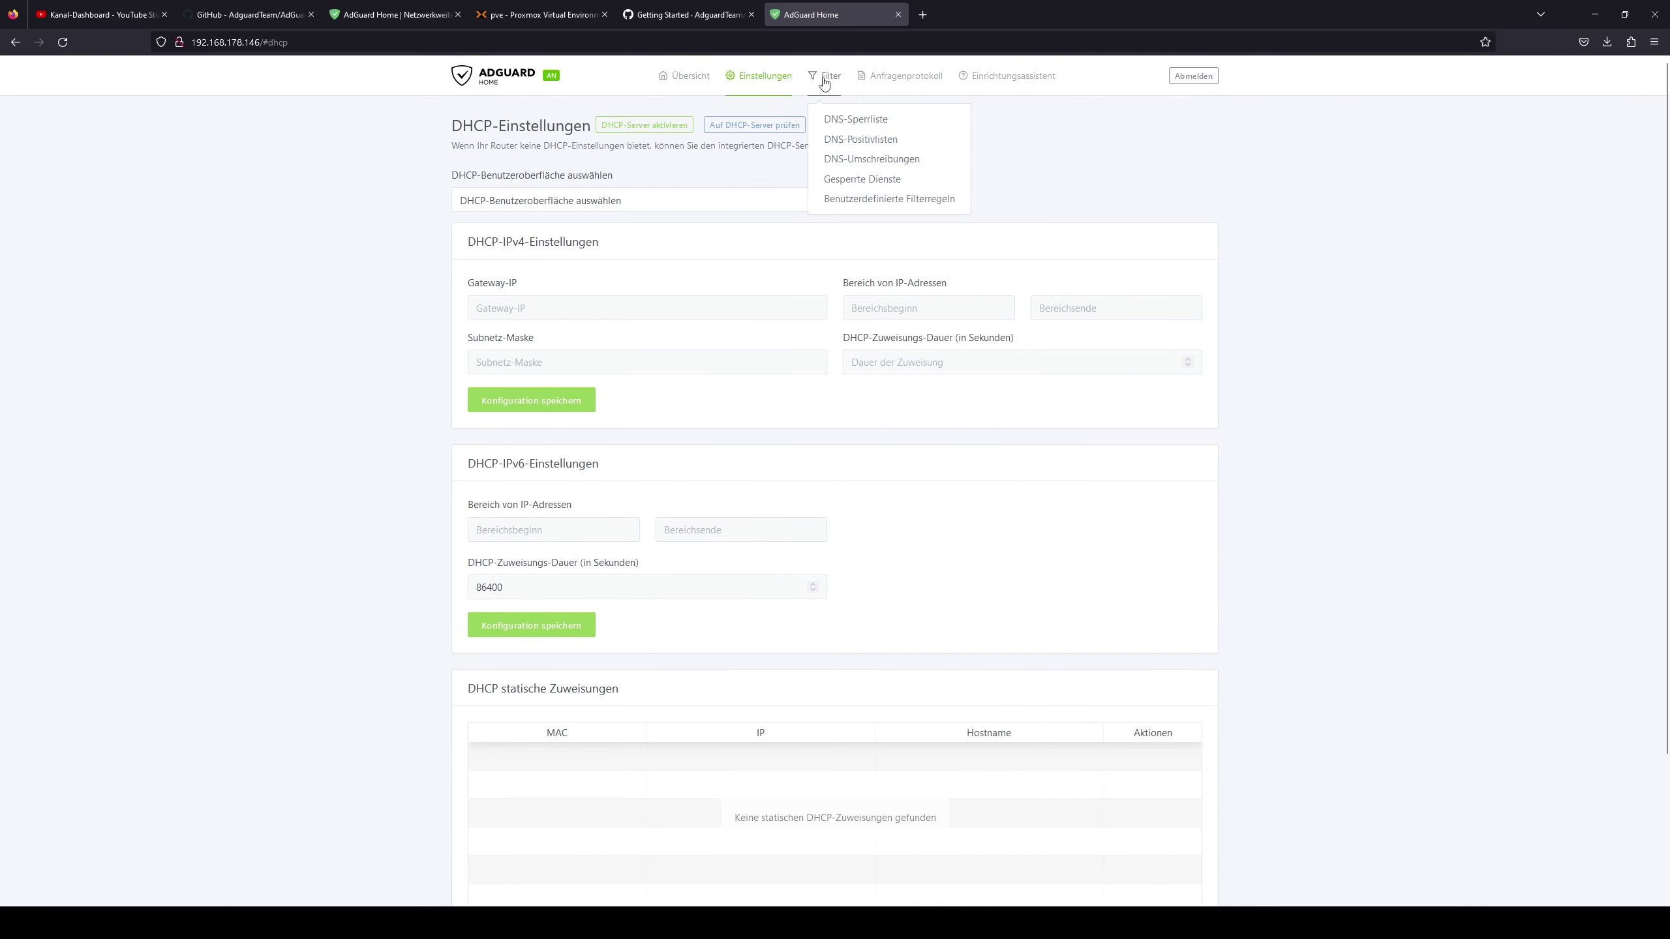
left_click(848, 123)
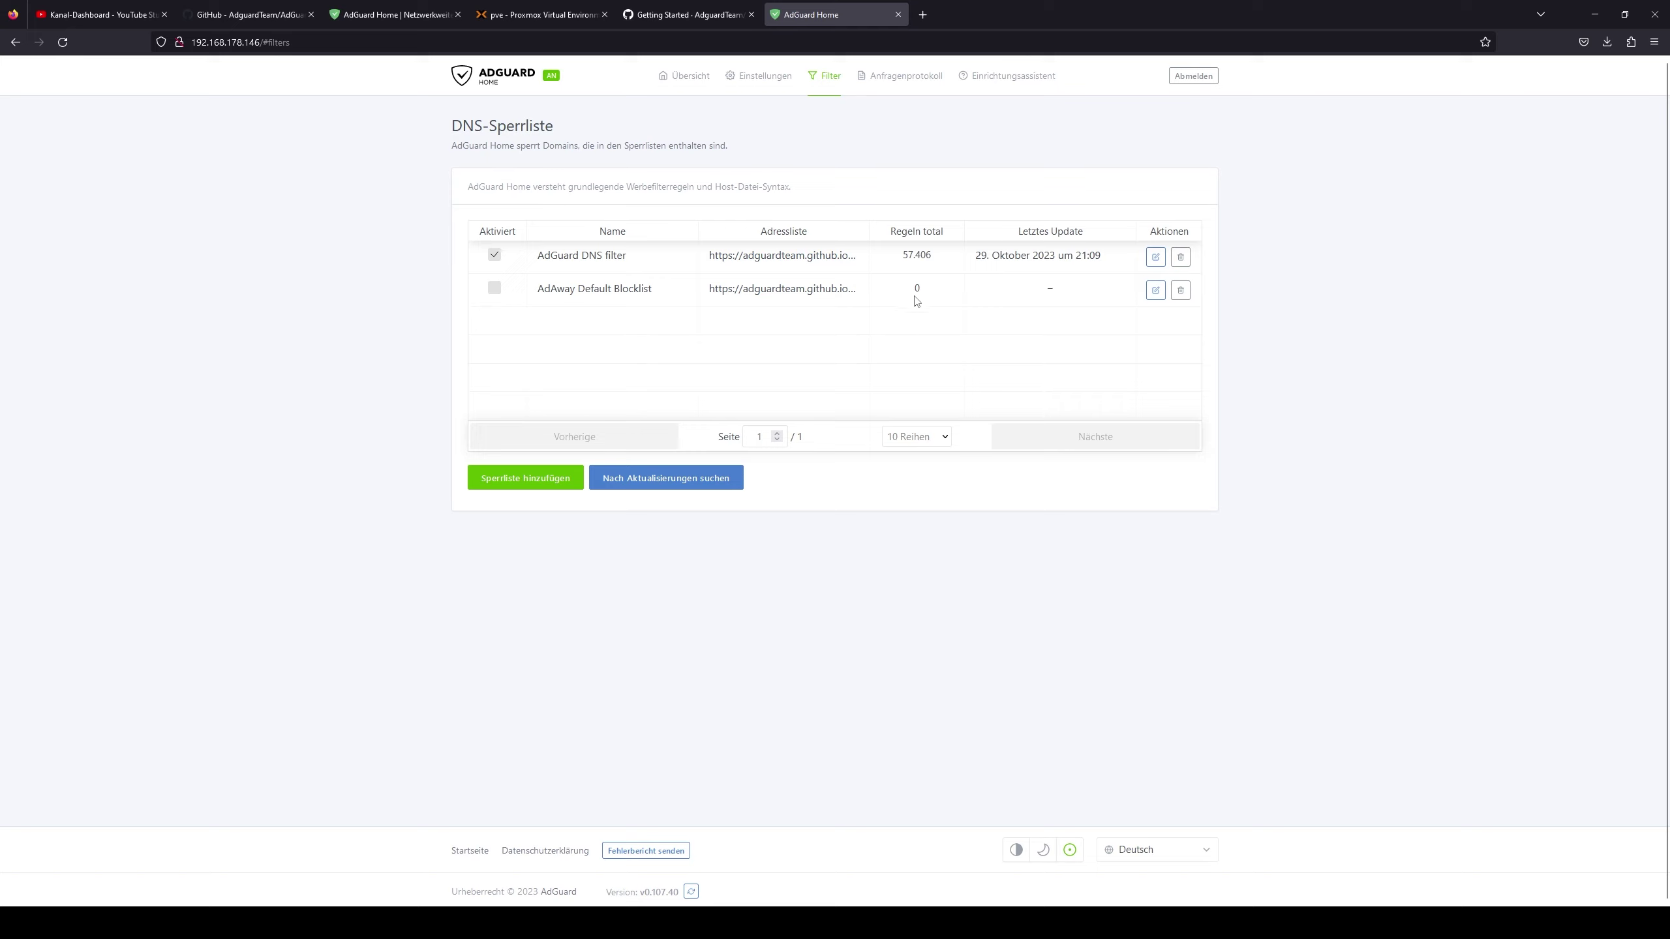
left_click(491, 292)
left_click(727, 479)
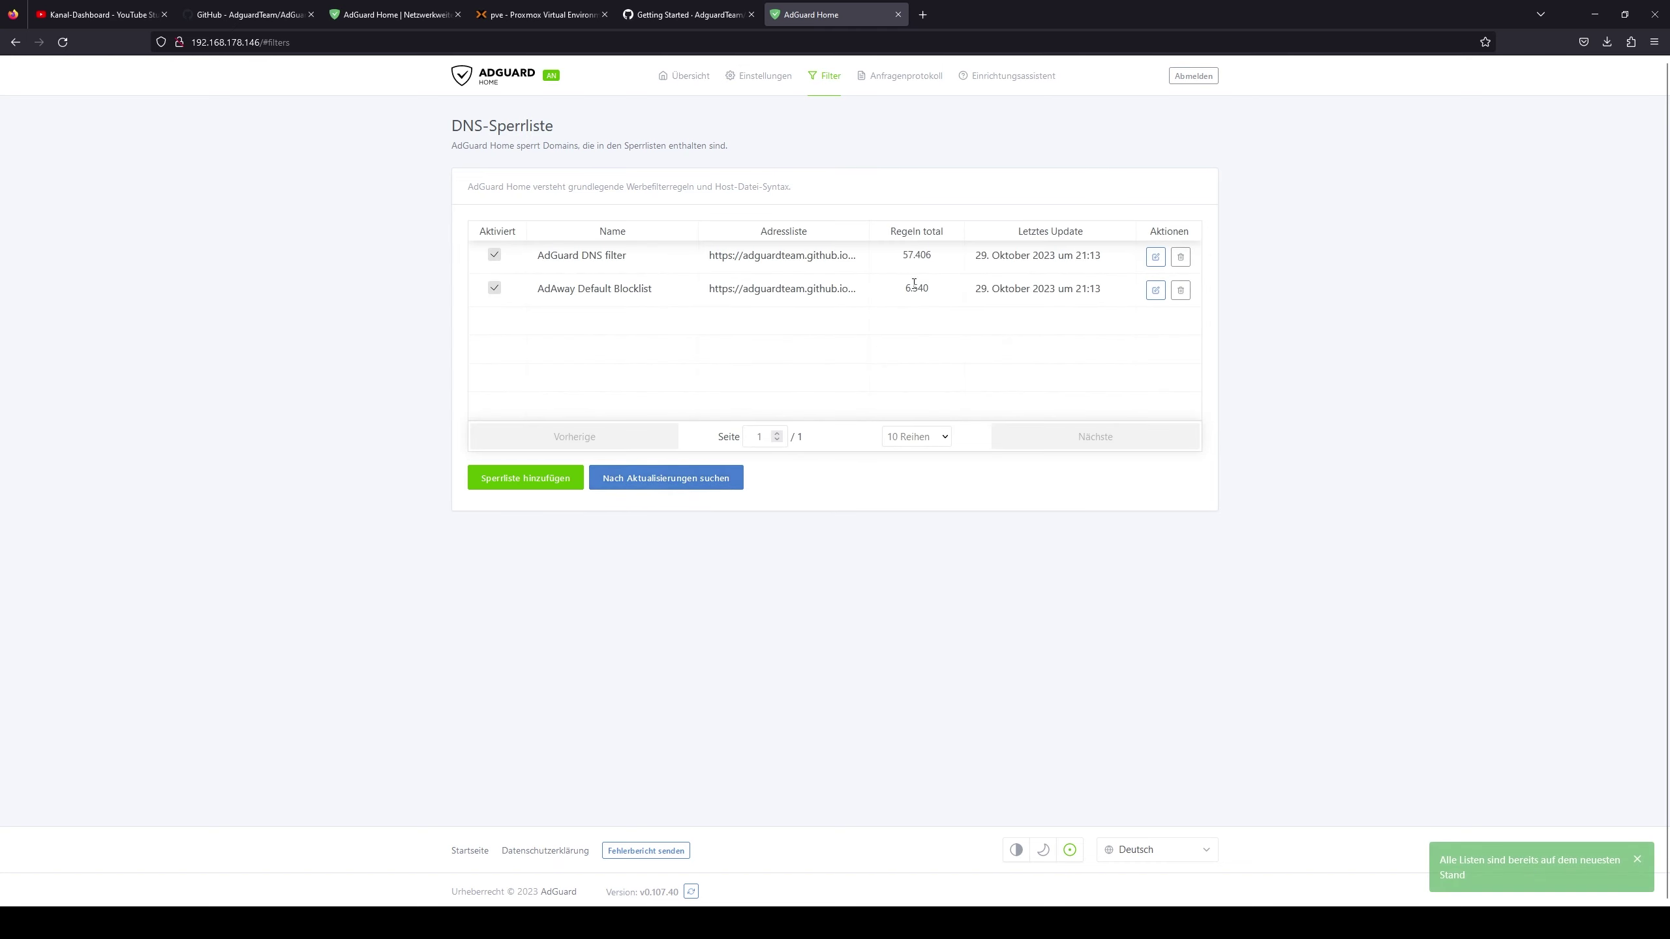
- Check the rule counts: 57.406 for AdGuard DNS filter, 6.540 for AdAway
left_click_drag(903, 260, 919, 254)
left_click(919, 256)
left_click_drag(917, 257, 938, 260)
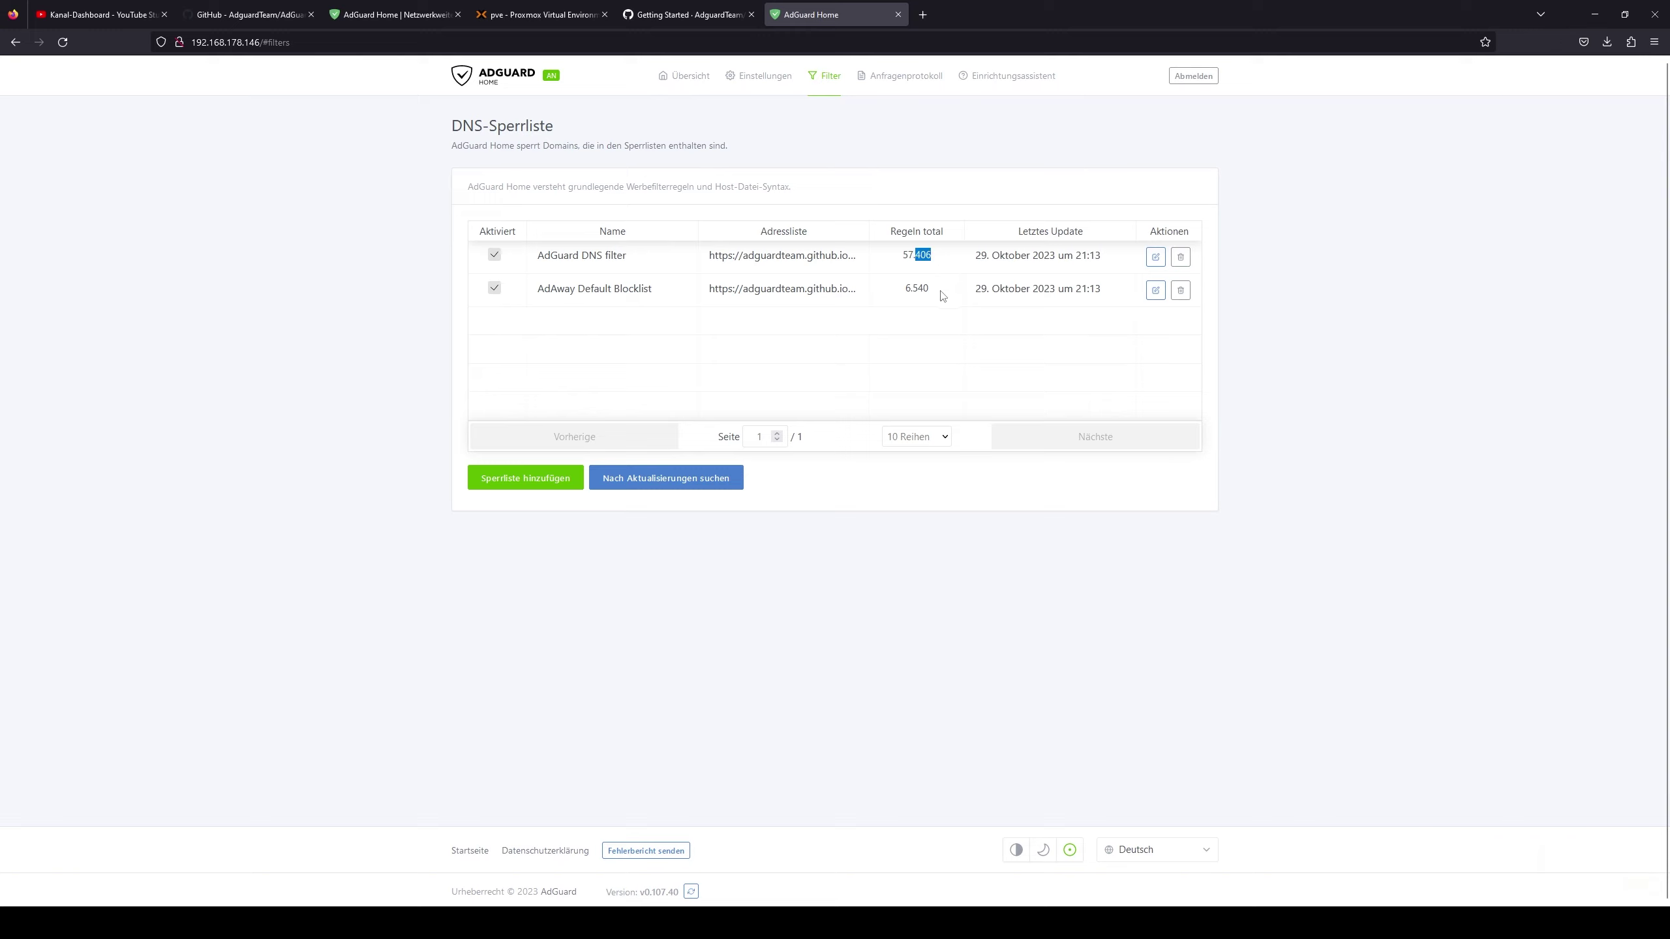
left_click(908, 290)
left_click_drag(916, 290, 937, 293)
left_click(931, 297)
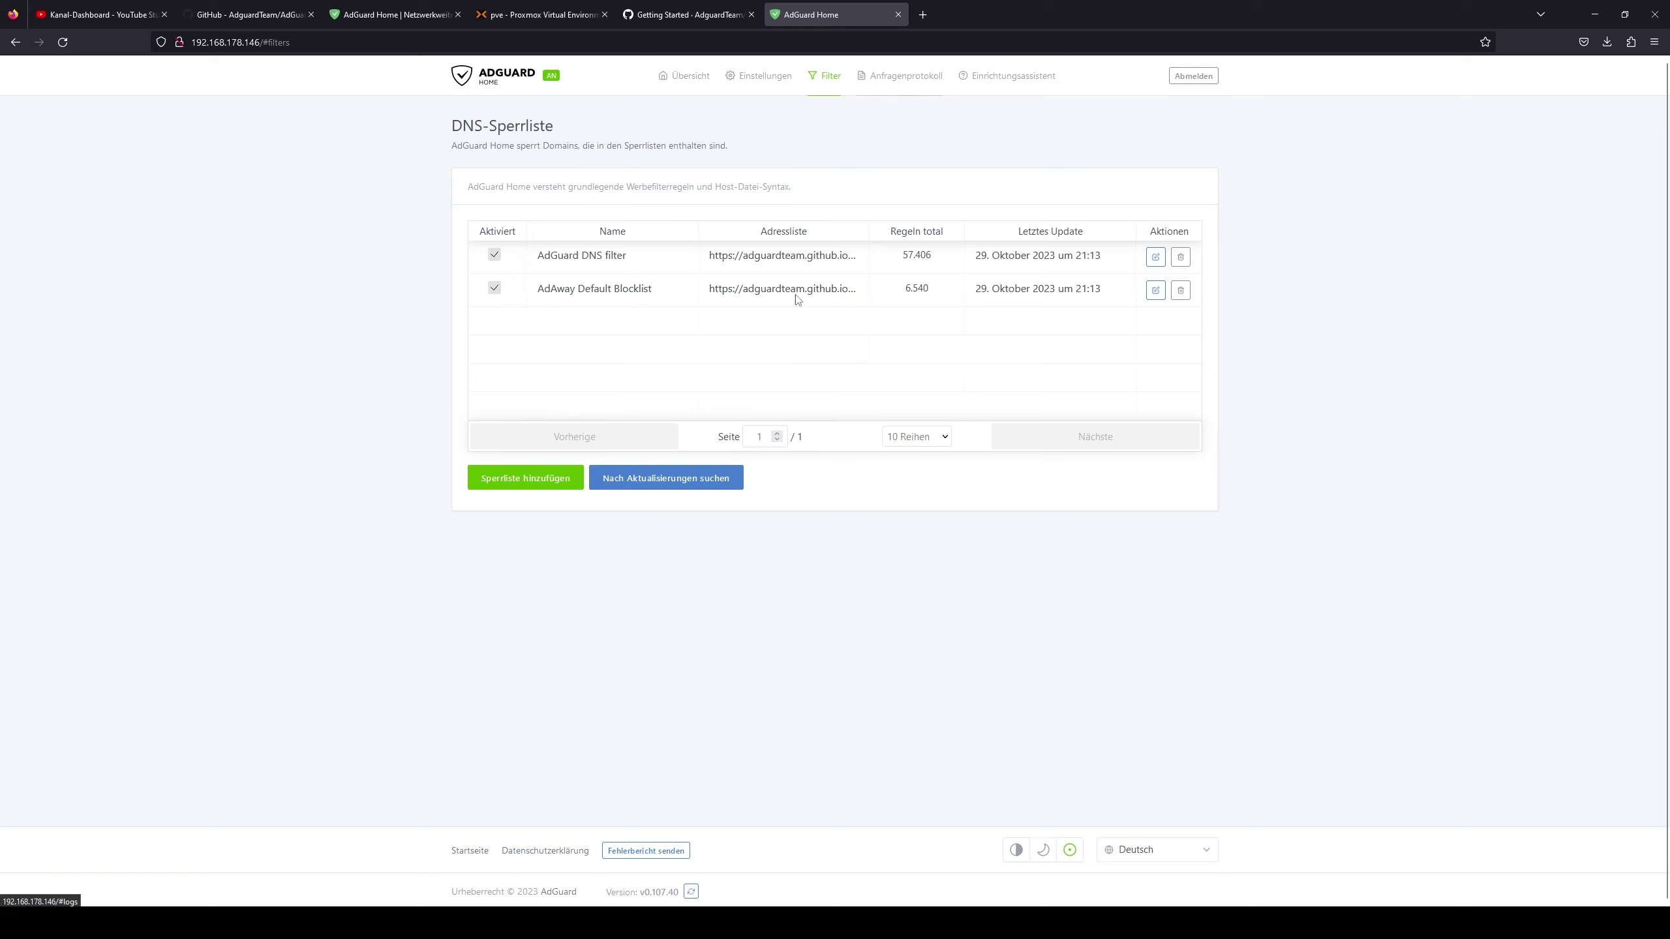
- Browse the empty DNS-Positivlisten and DNS-Umschreibungen pages, ending on Gesperrte Dienste
mouse_move(820, 102)
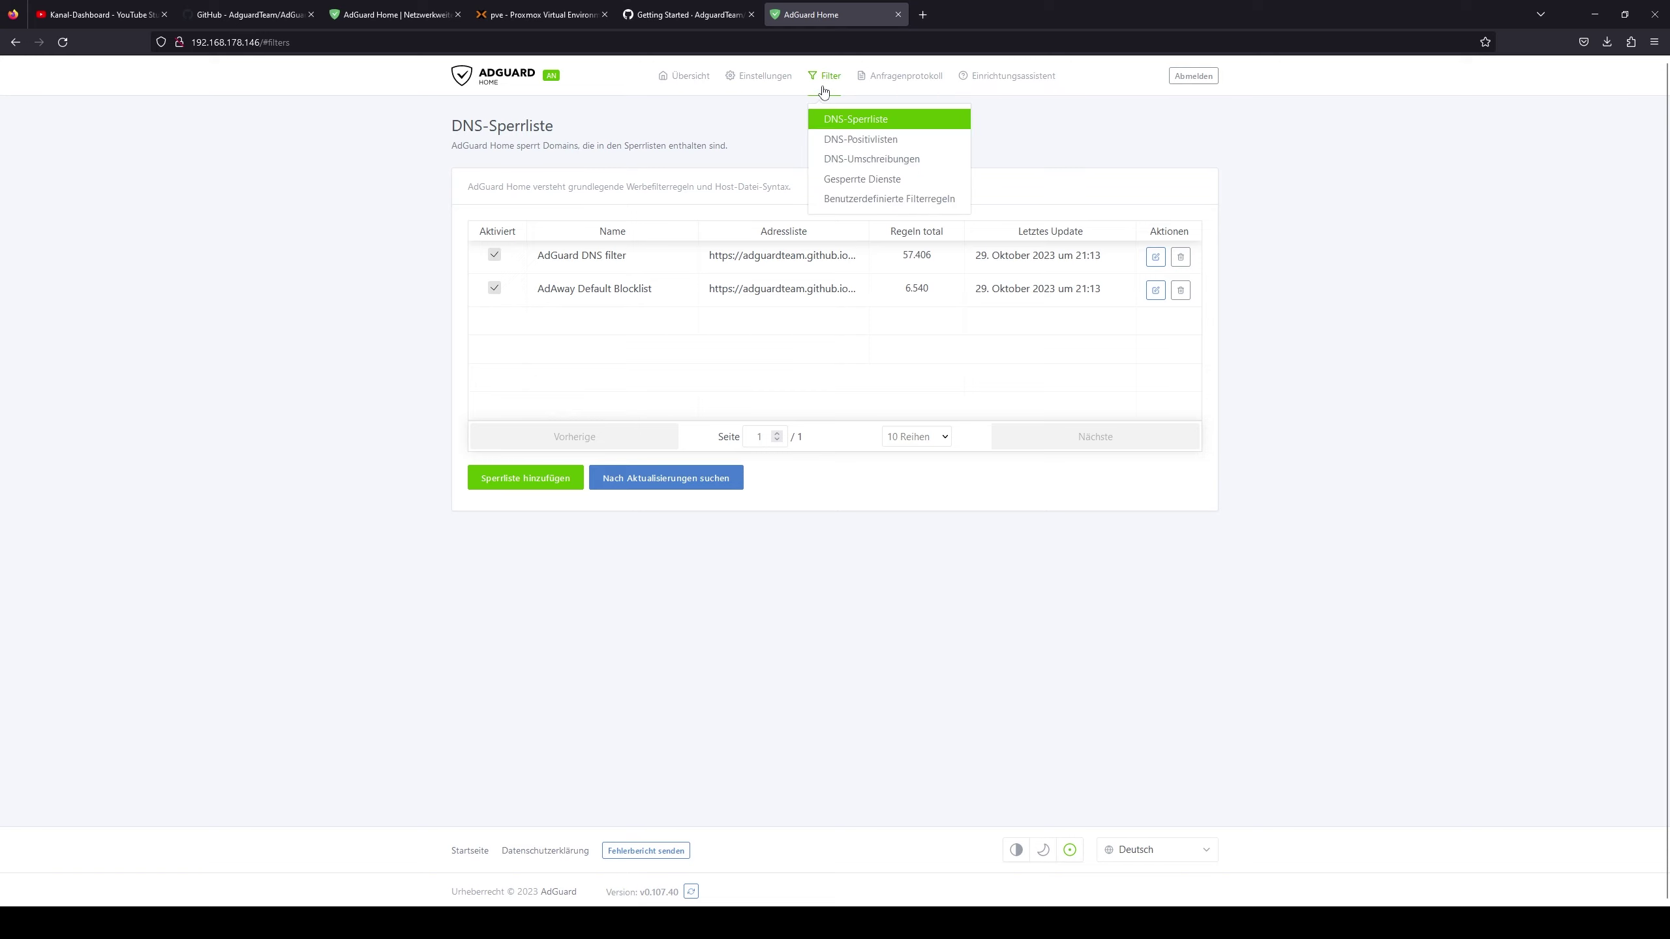
left_click(887, 146)
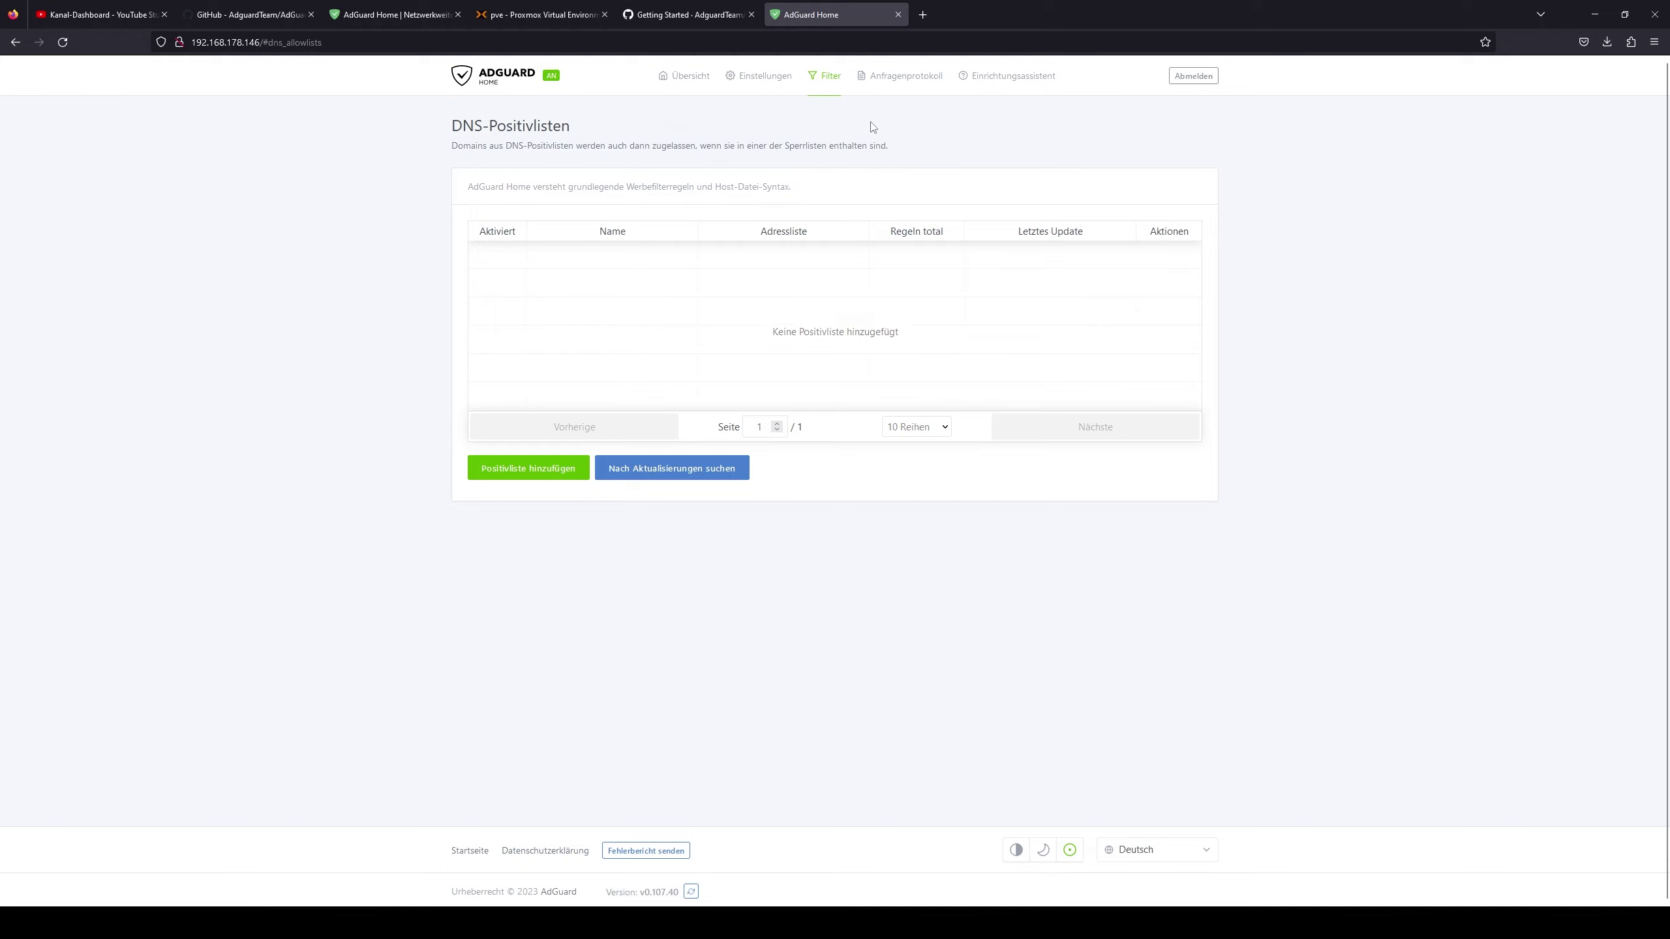
left_click(825, 78)
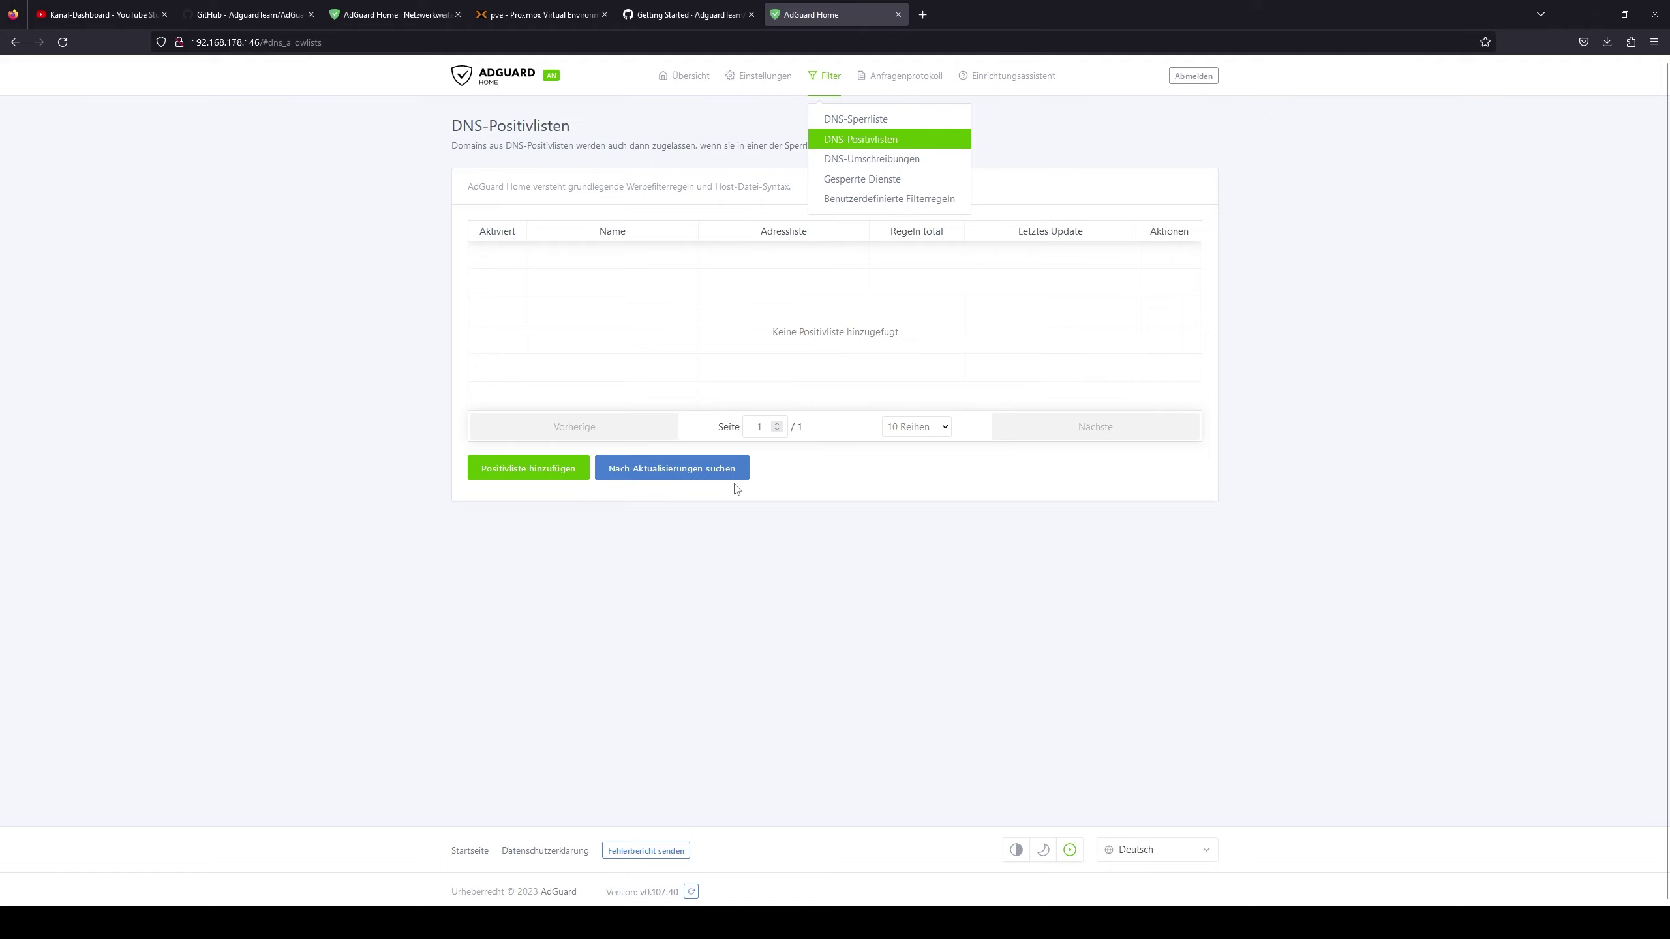
left_click(881, 160)
left_click(827, 82)
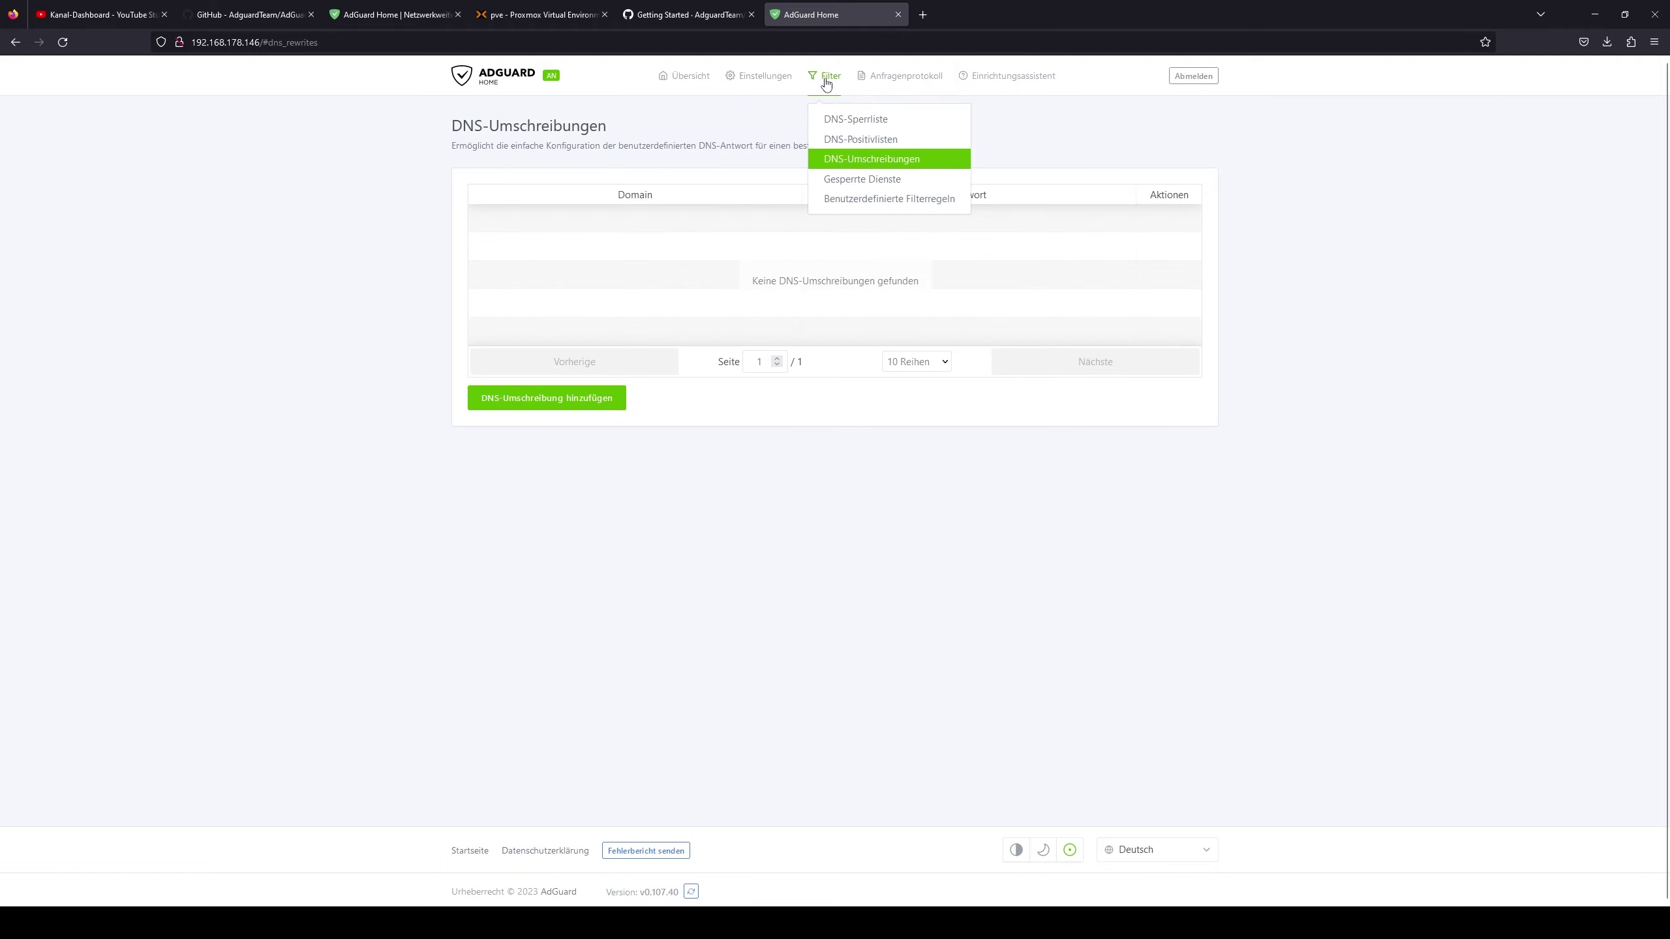
left_click(878, 179)
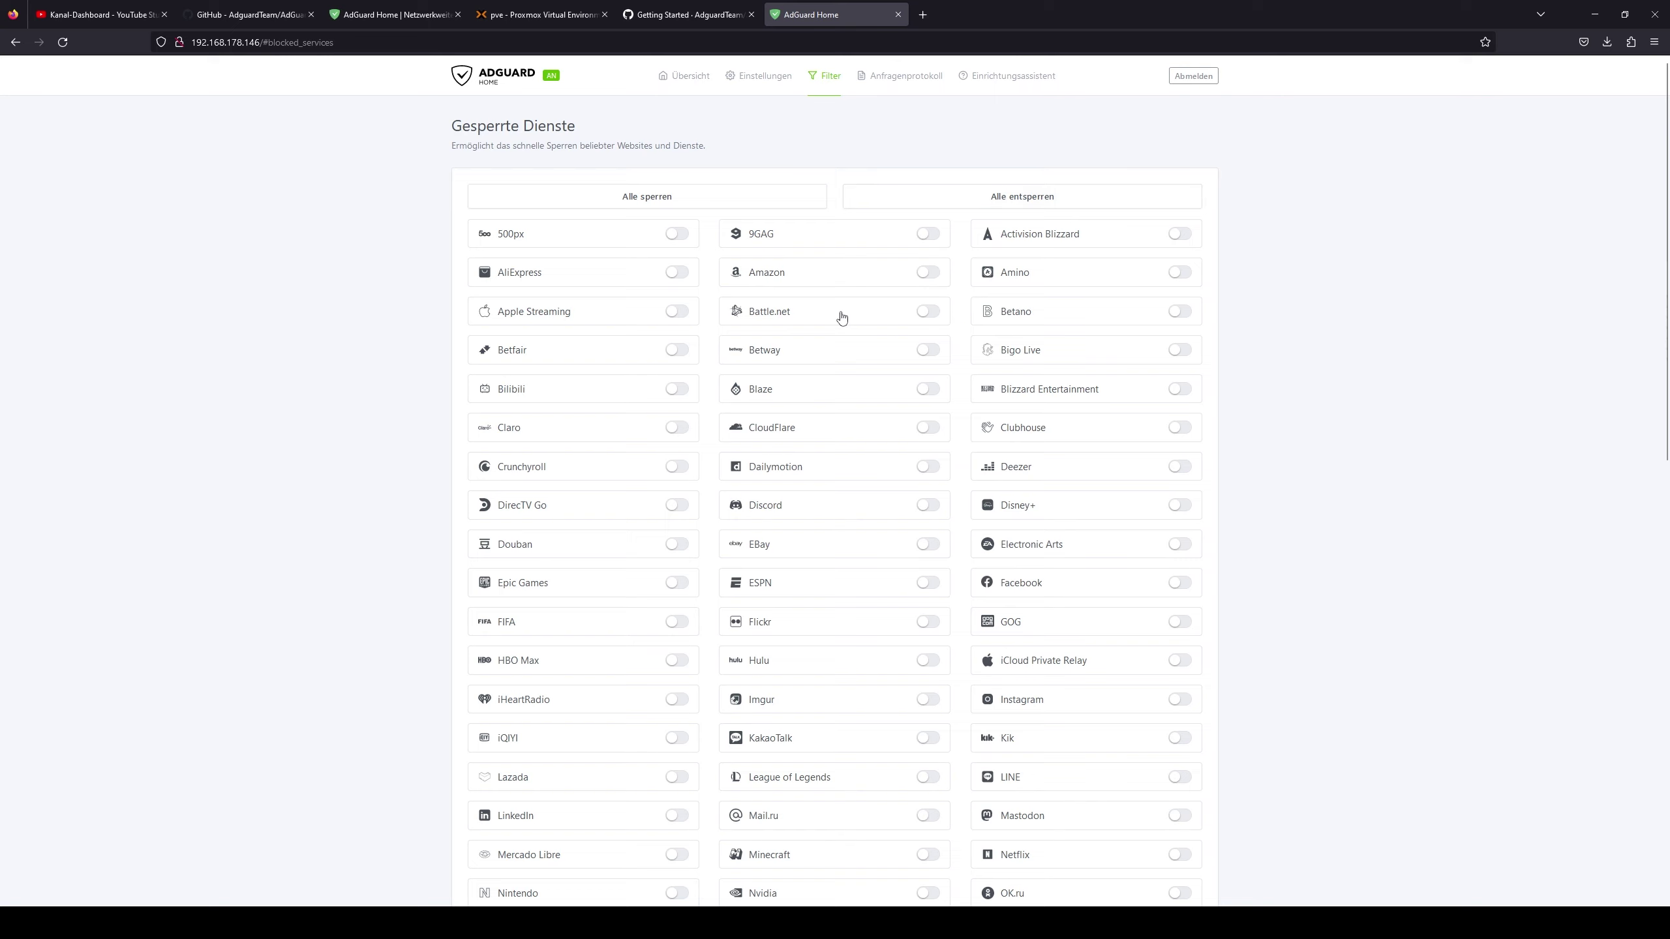
scroll(440, 374, "down", 4)
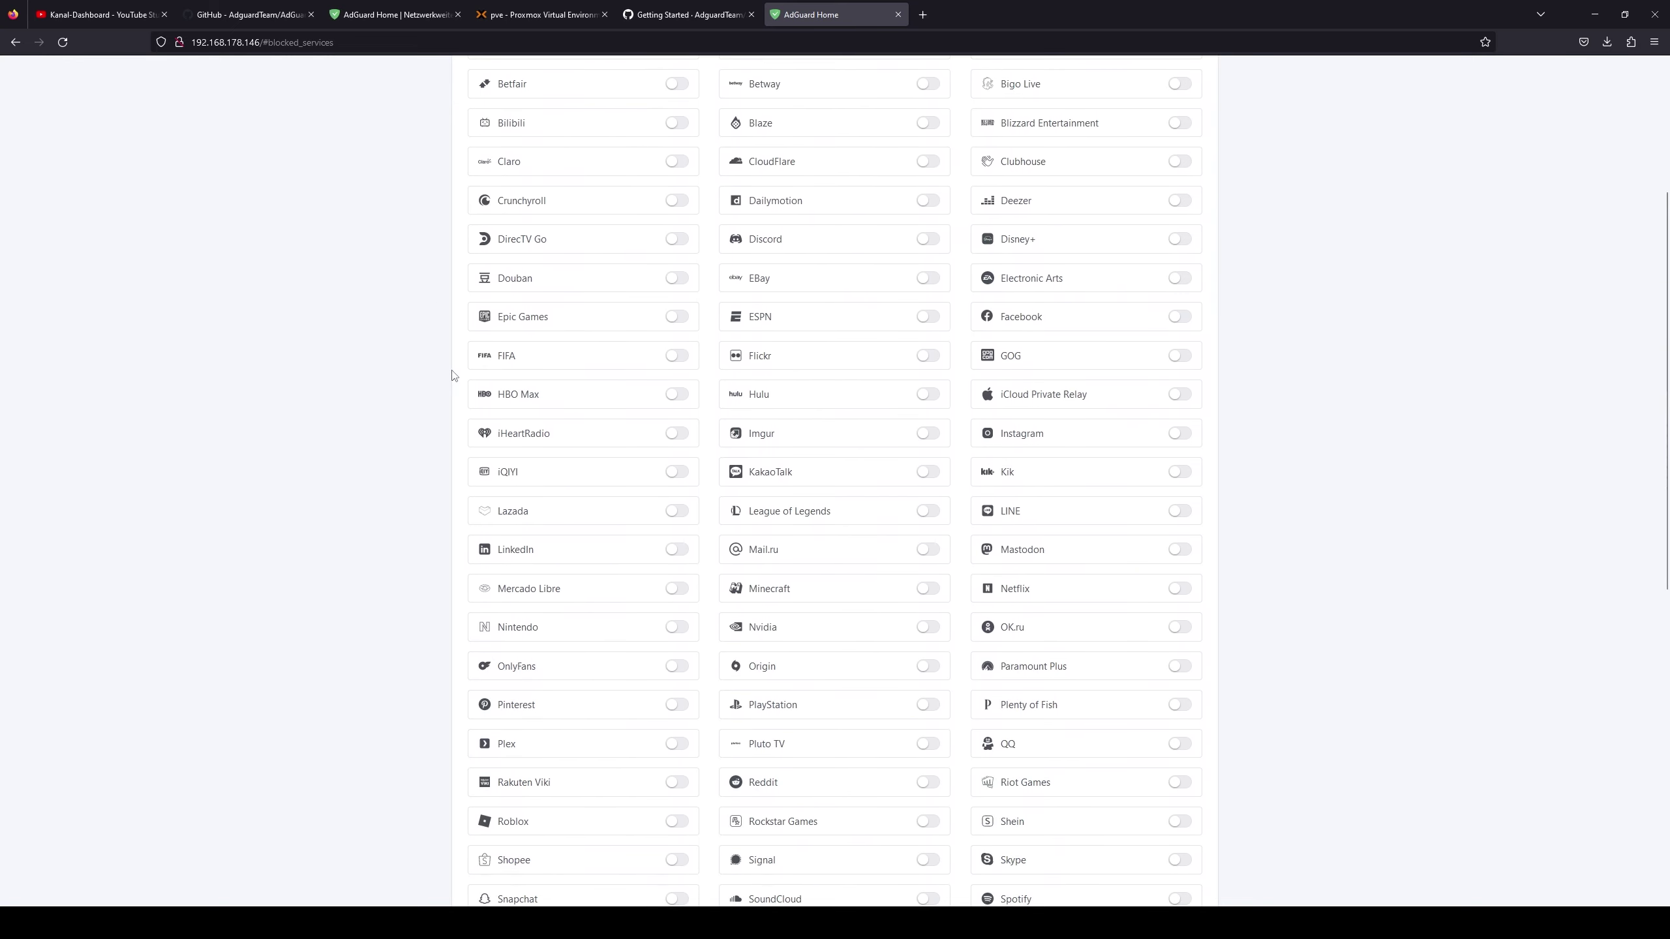
scroll(452, 375, "down", 10)
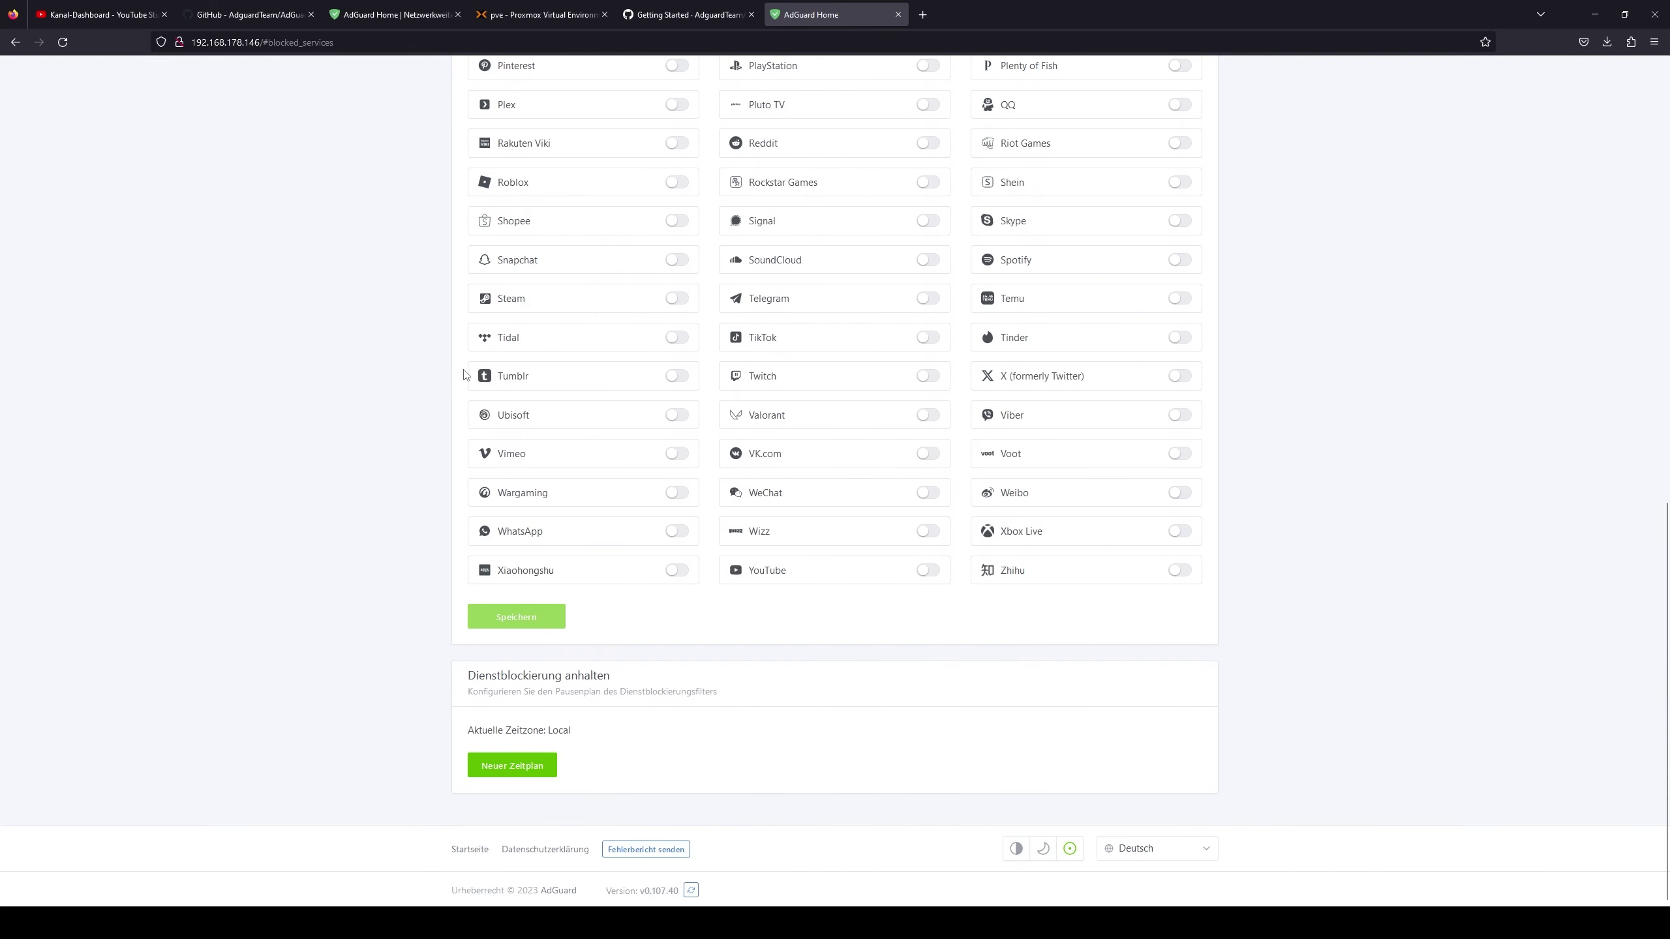
scroll(387, 388, "up", 14)
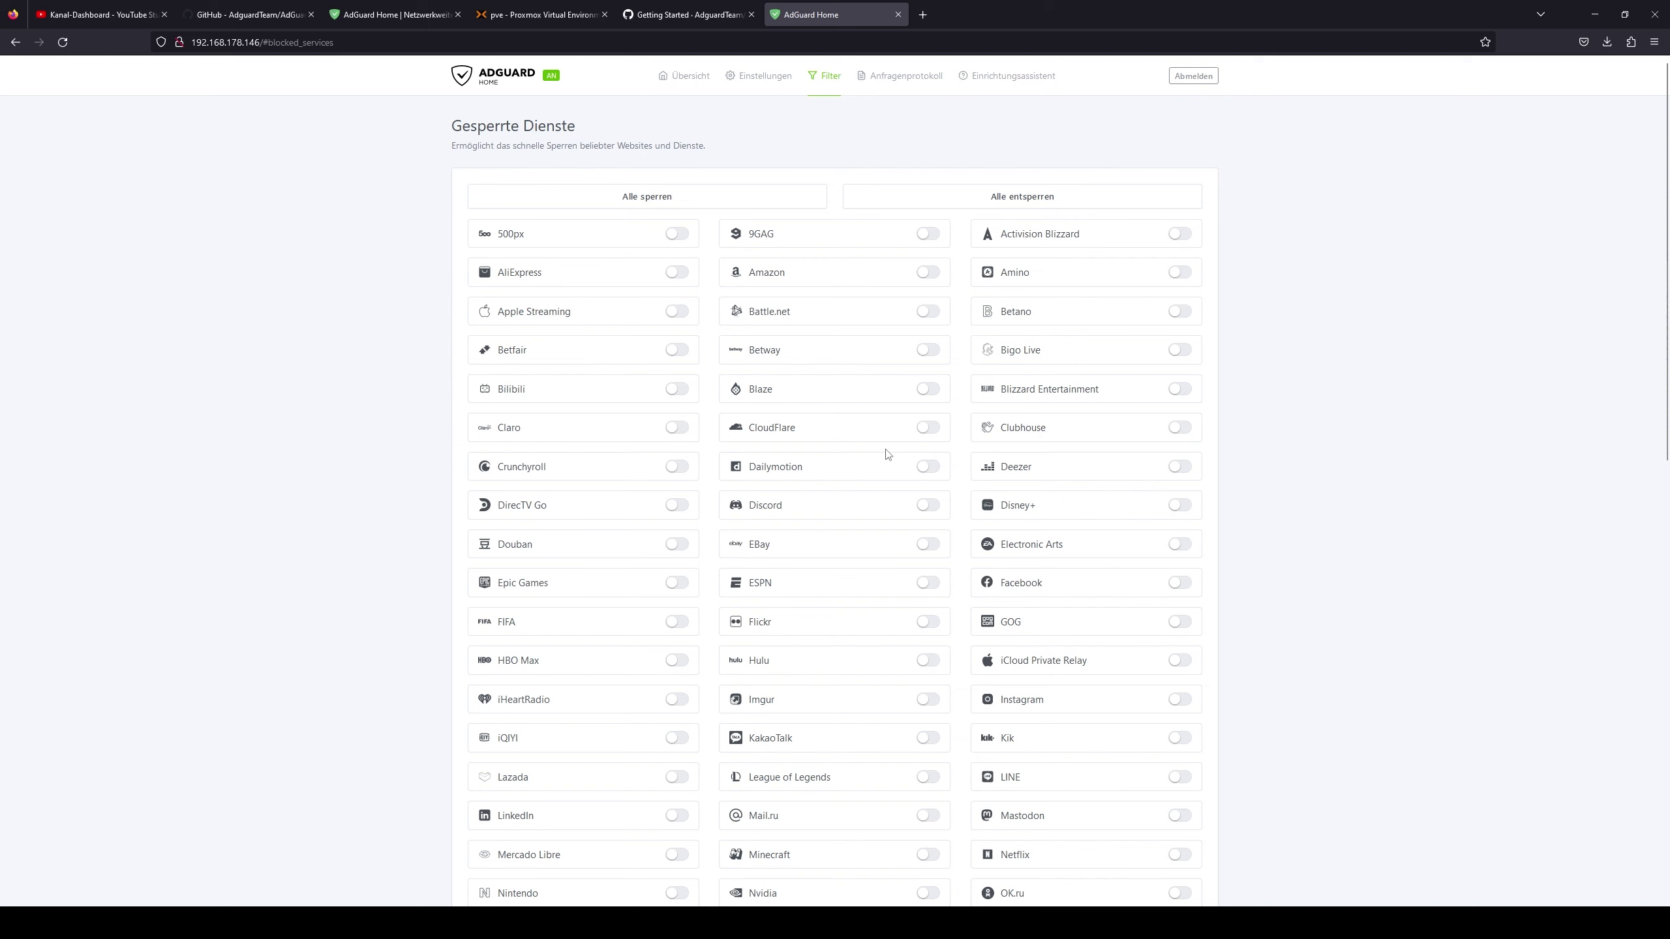
scroll(703, 501, "down", 1)
scroll(1013, 421, "down", 2)
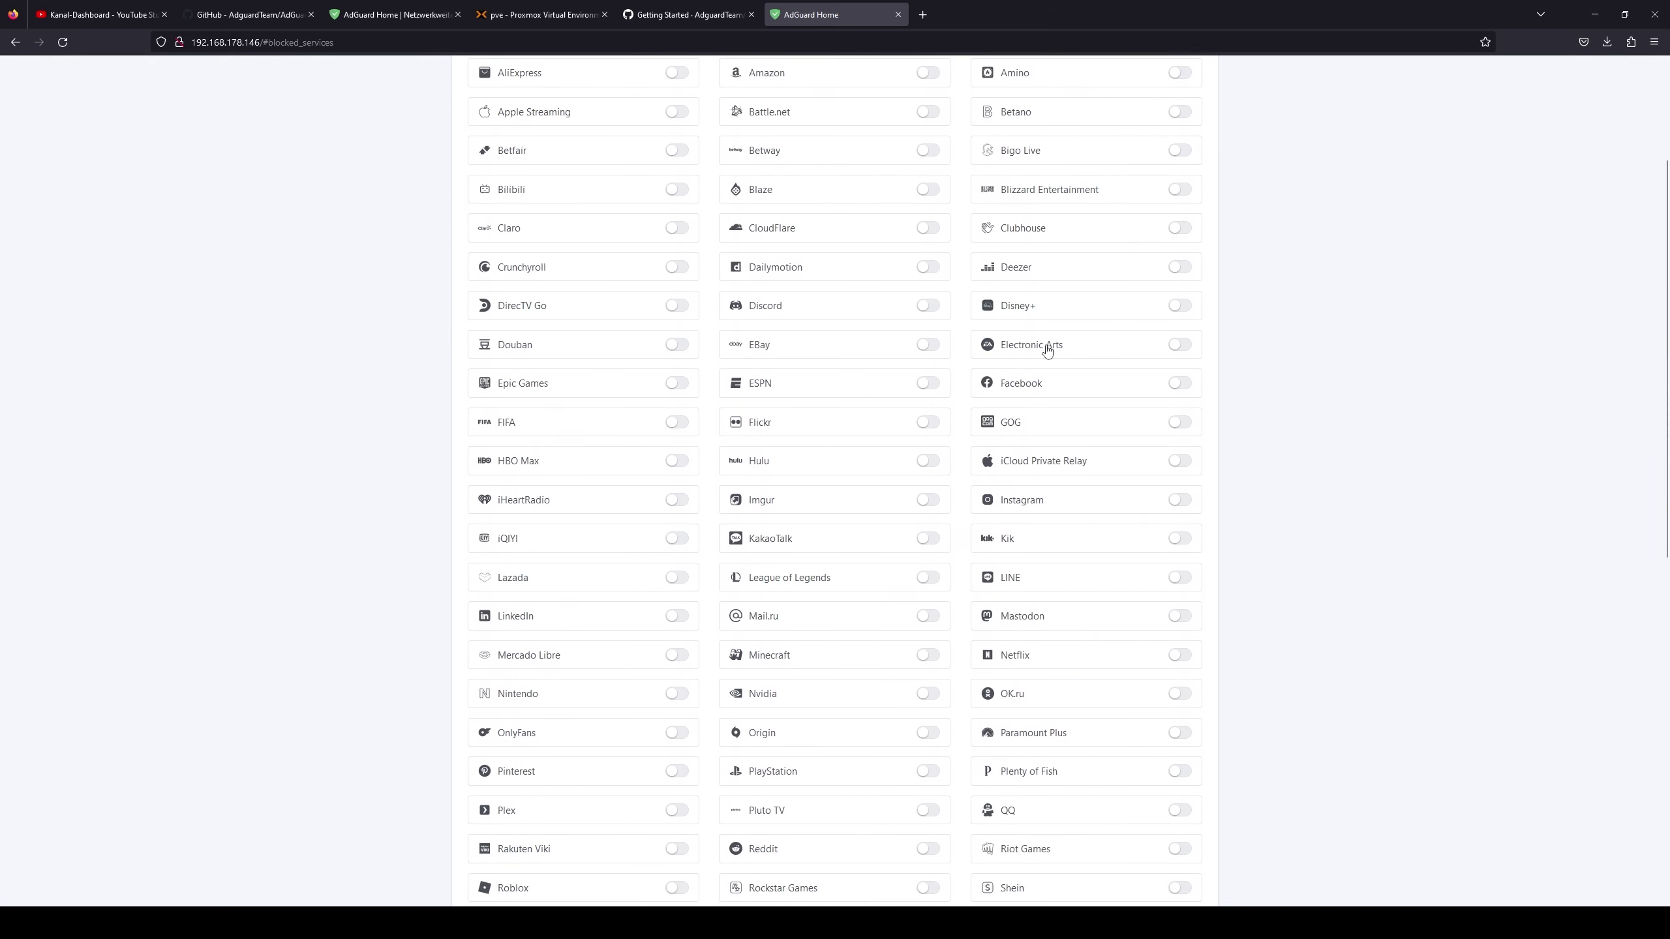
scroll(511, 454, "down", 4)
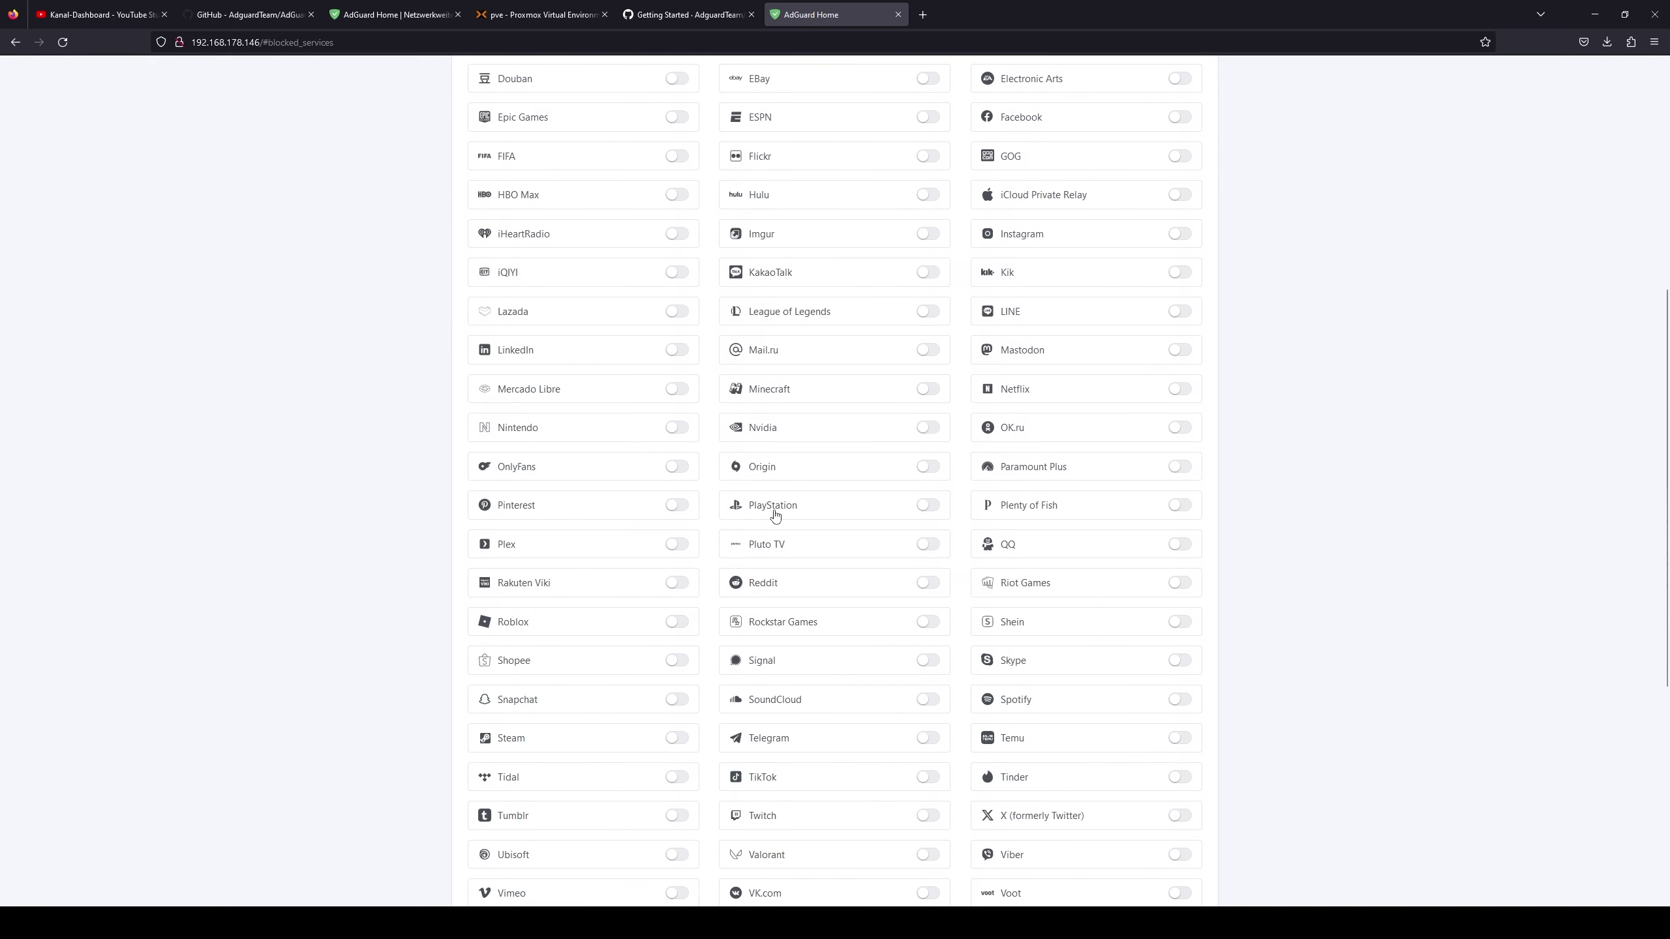
scroll(775, 511, "down", 5)
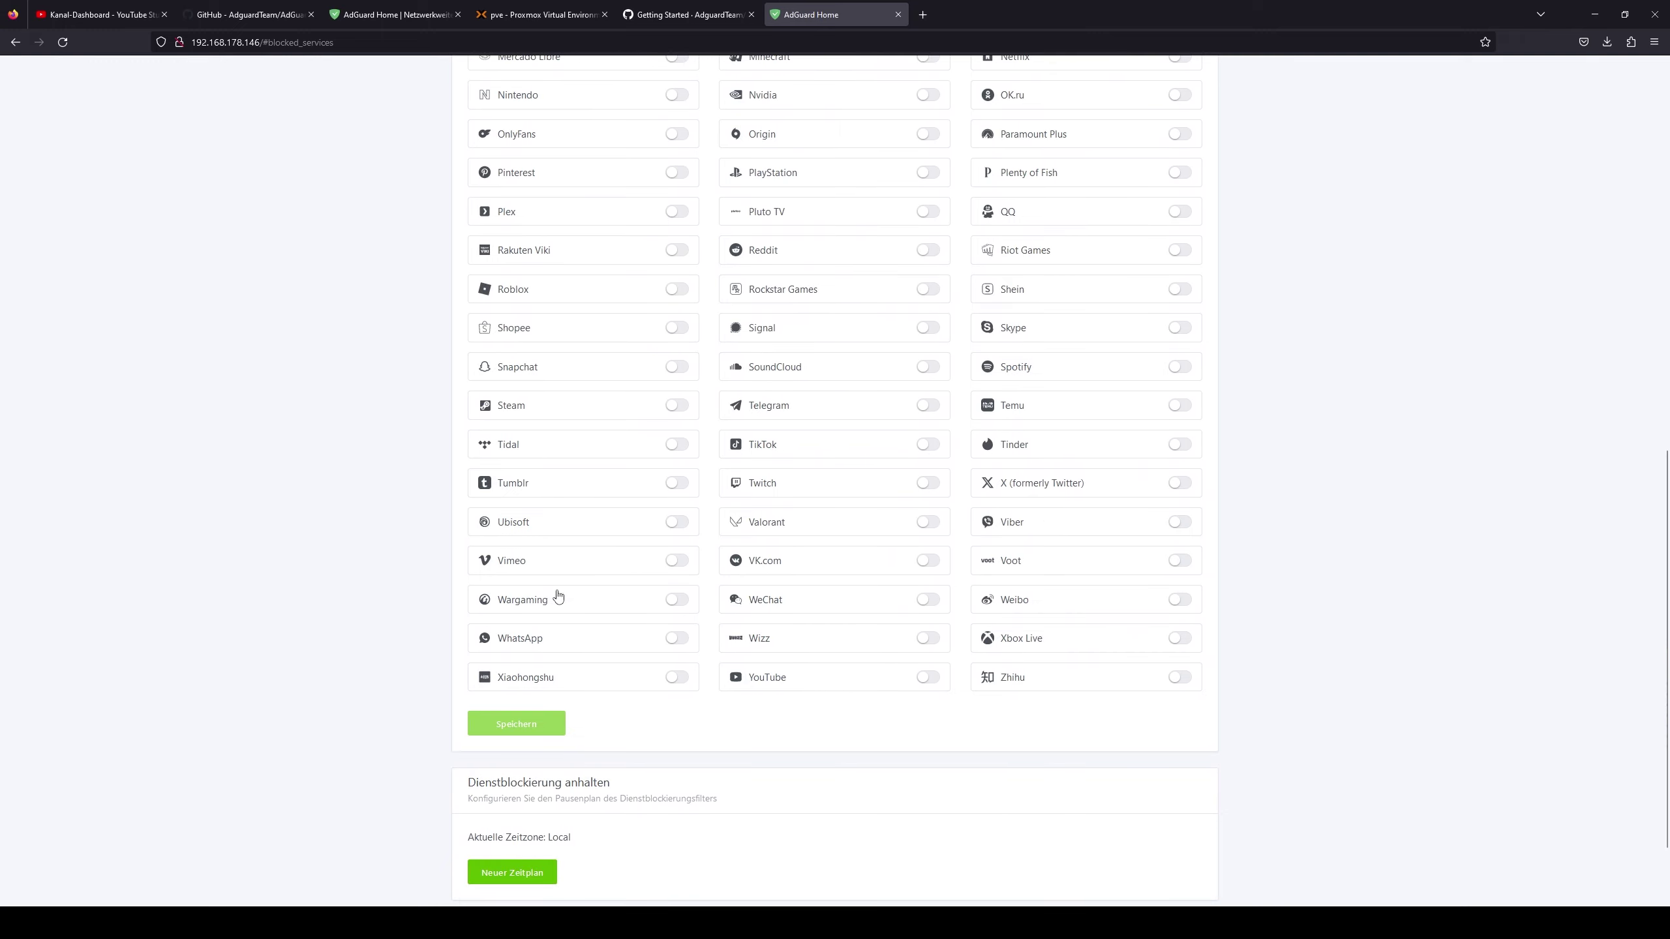
scroll(1072, 631, "down", 2)
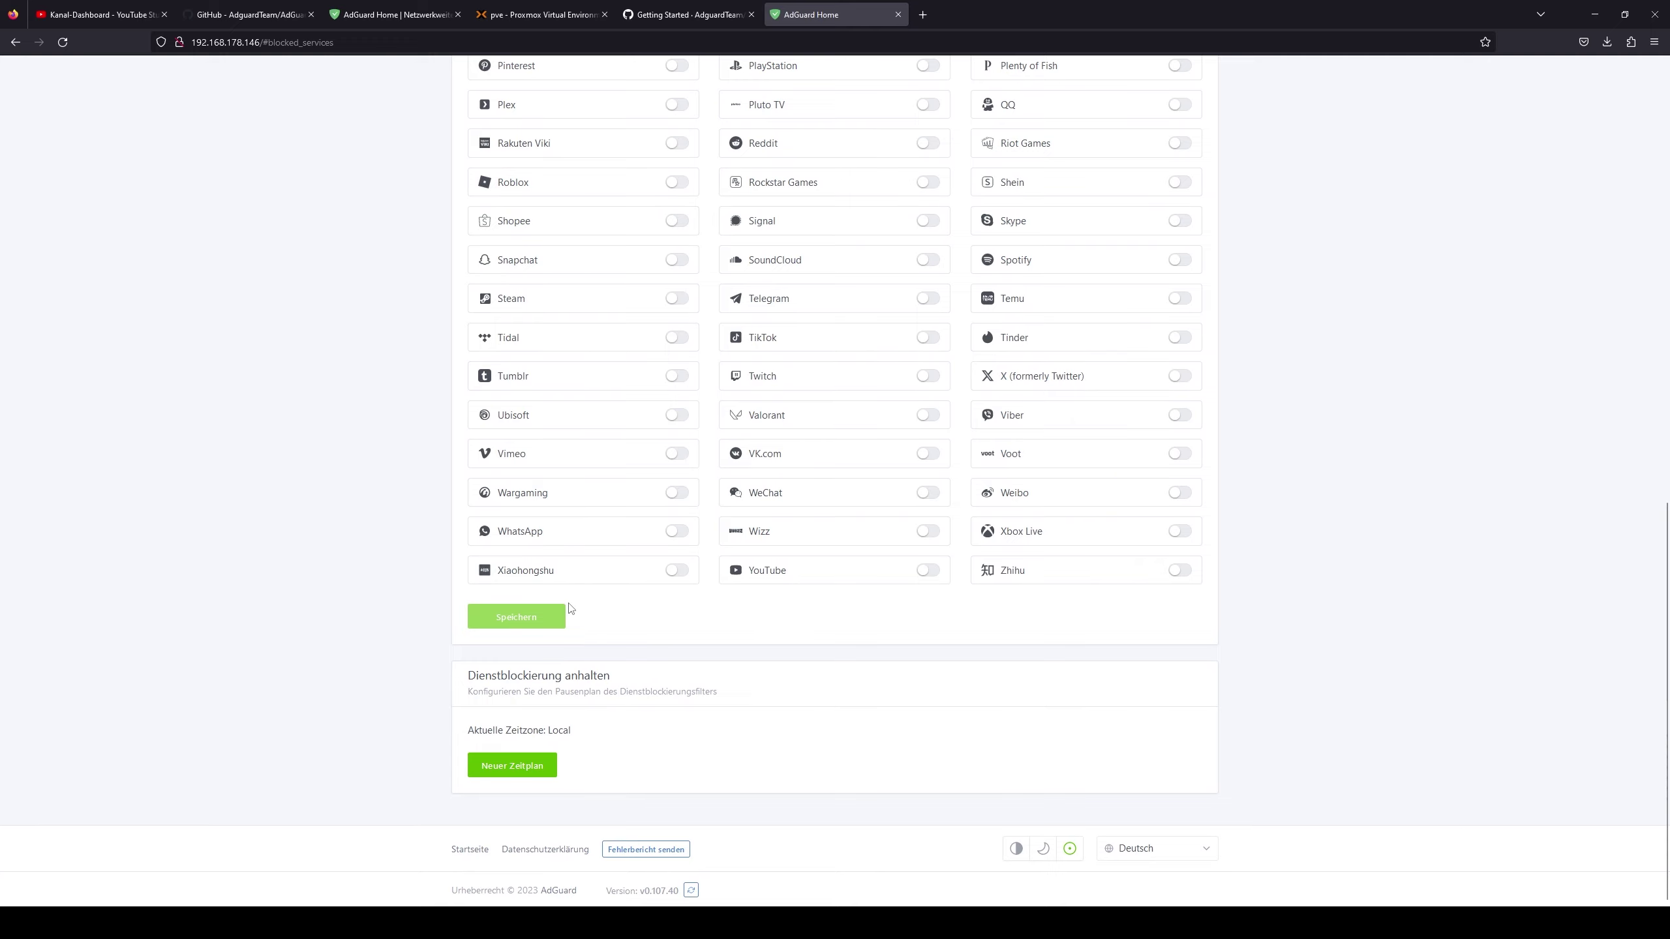
scroll(540, 599, "up", 10)
scroll(537, 598, "up", 3)
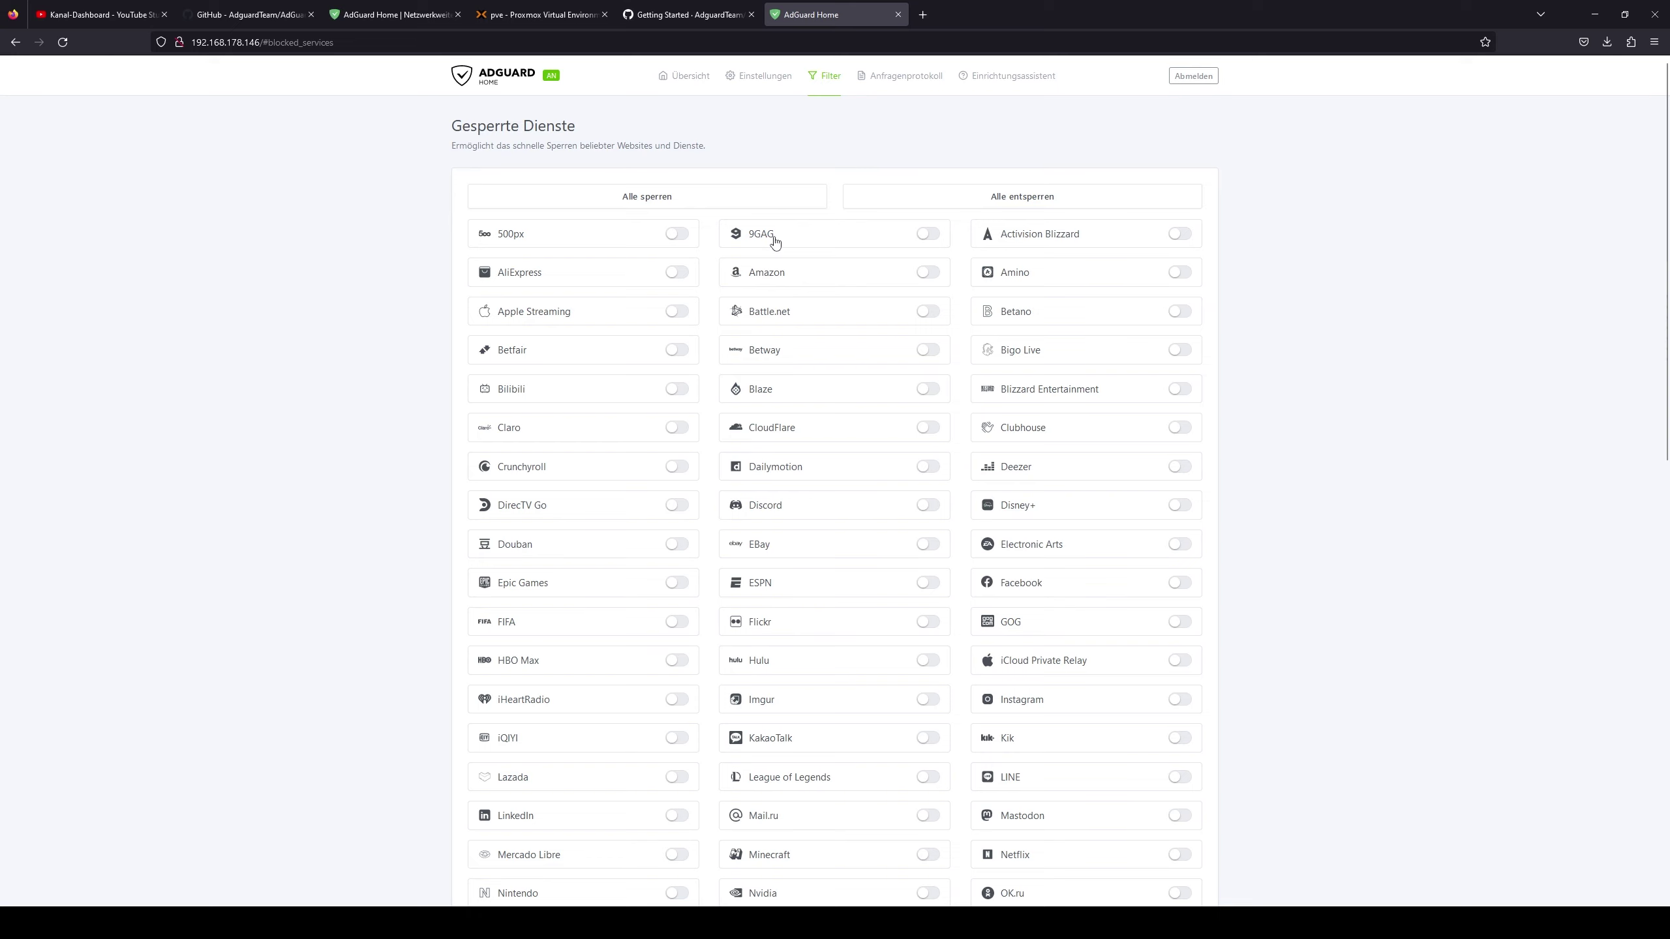
- Switch on blocking for 9GAG and save the blocked services selection
left_click(927, 235)
scroll(746, 570, "down", 10)
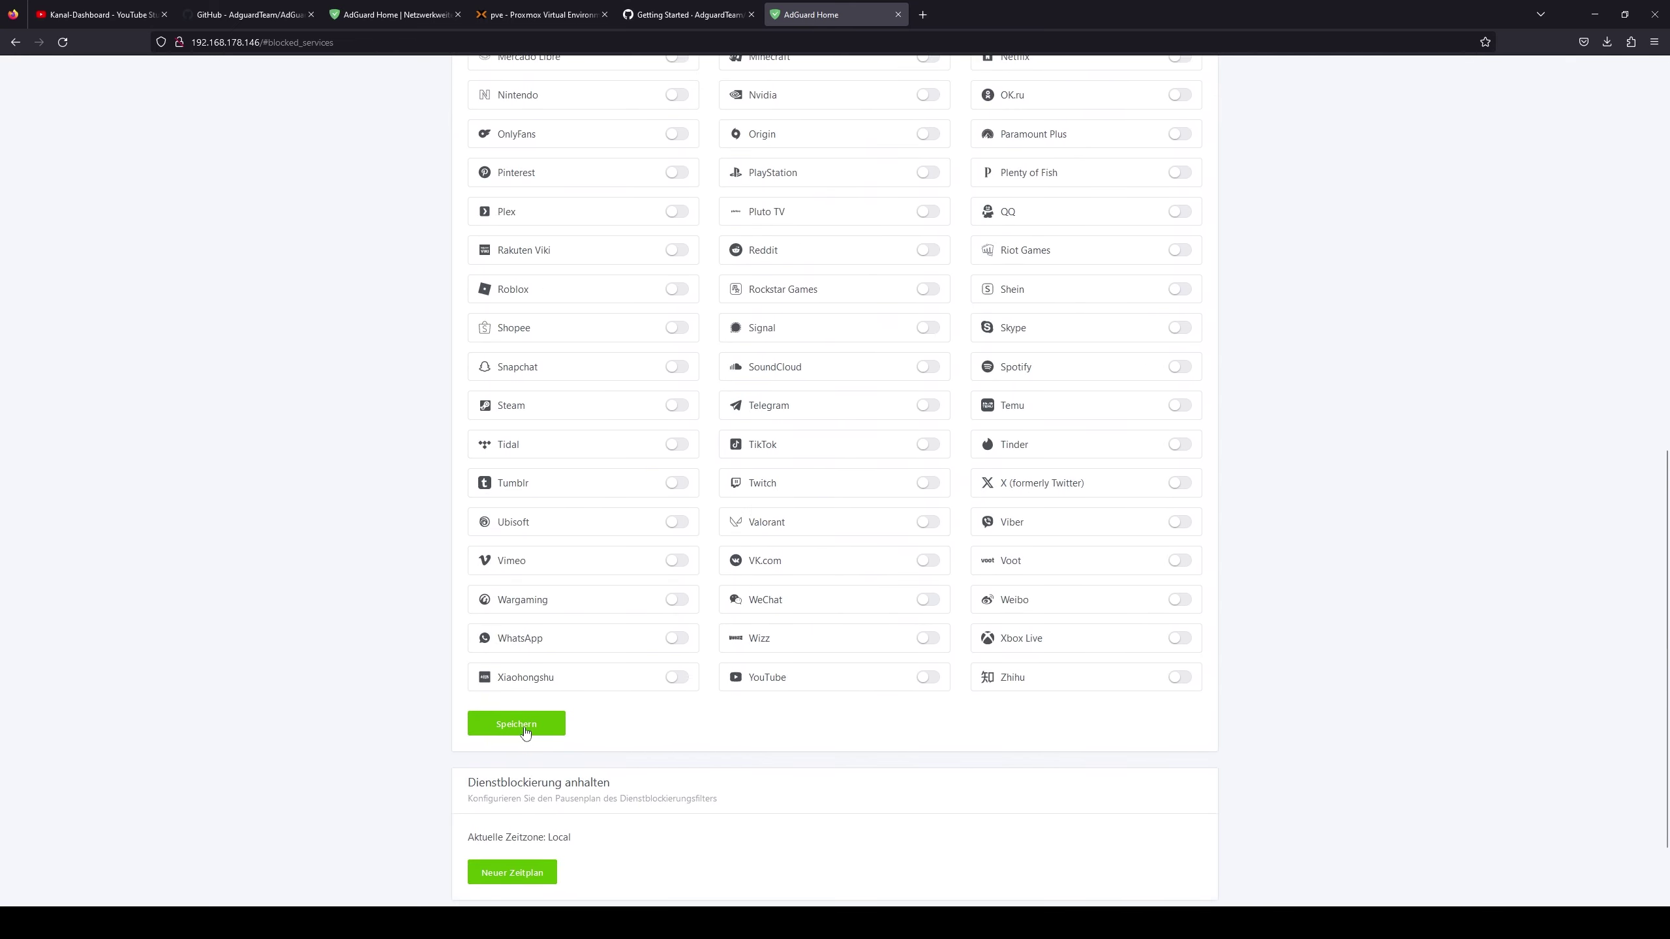
left_click(525, 726)
- Scroll through the blocked services list to confirm 9GAG is the only one blocked
scroll(632, 711, "down", 2)
scroll(677, 724, "up", 12)
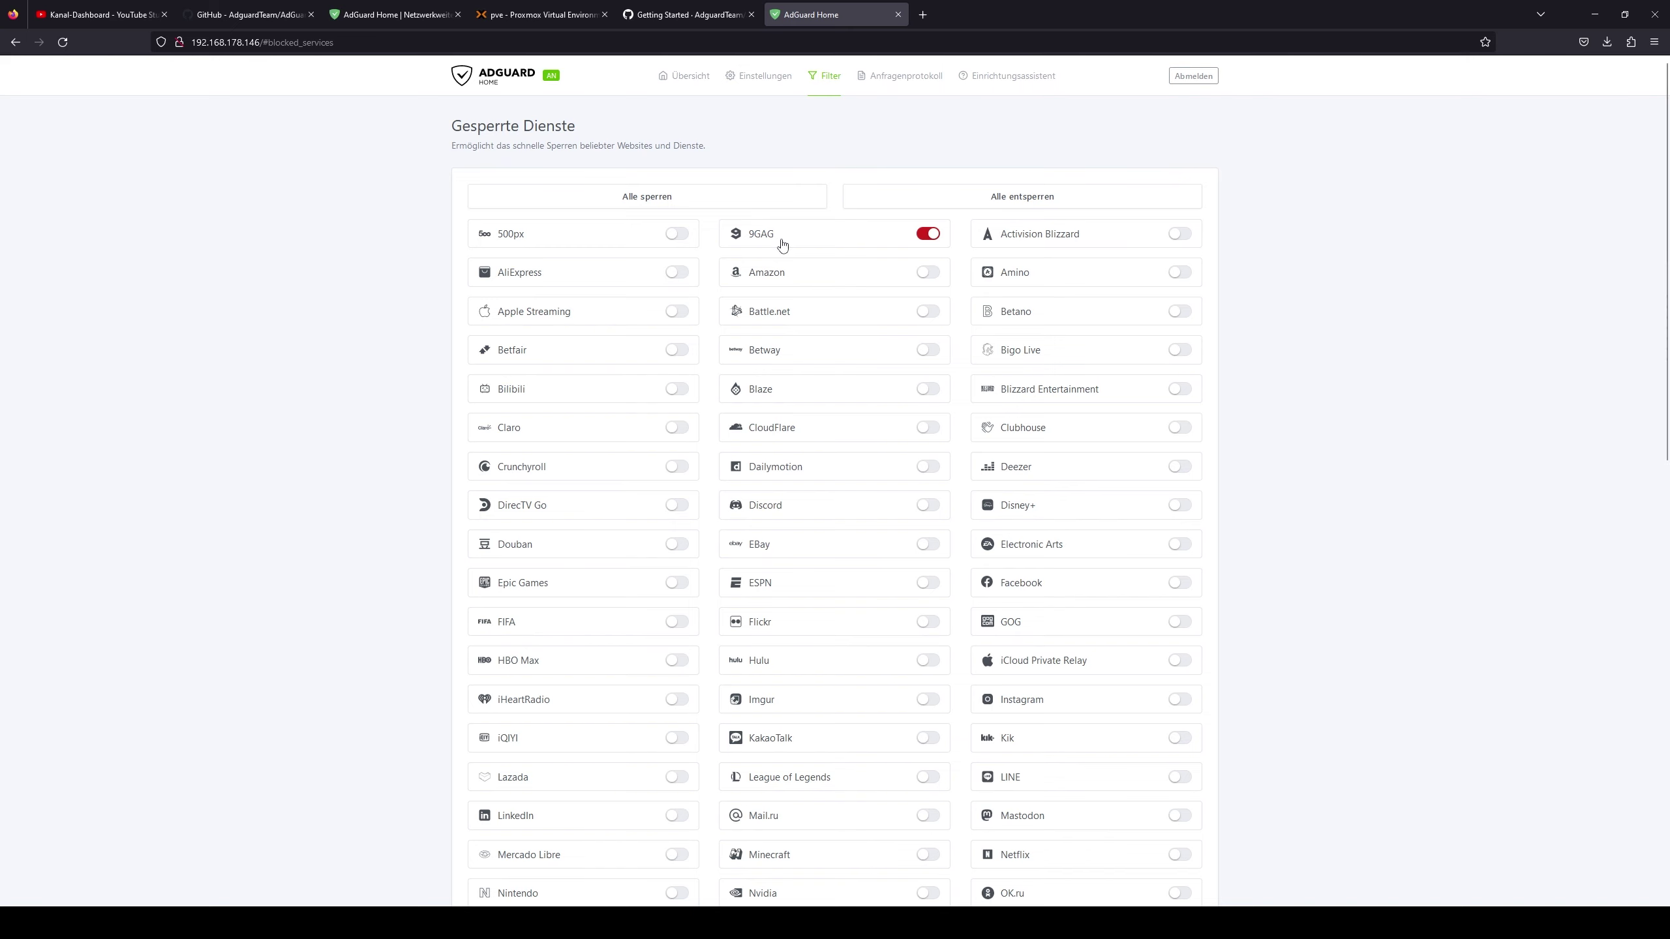
scroll(596, 596, "down", 4)
scroll(634, 585, "up", 4)
scroll(636, 570, "down", 4)
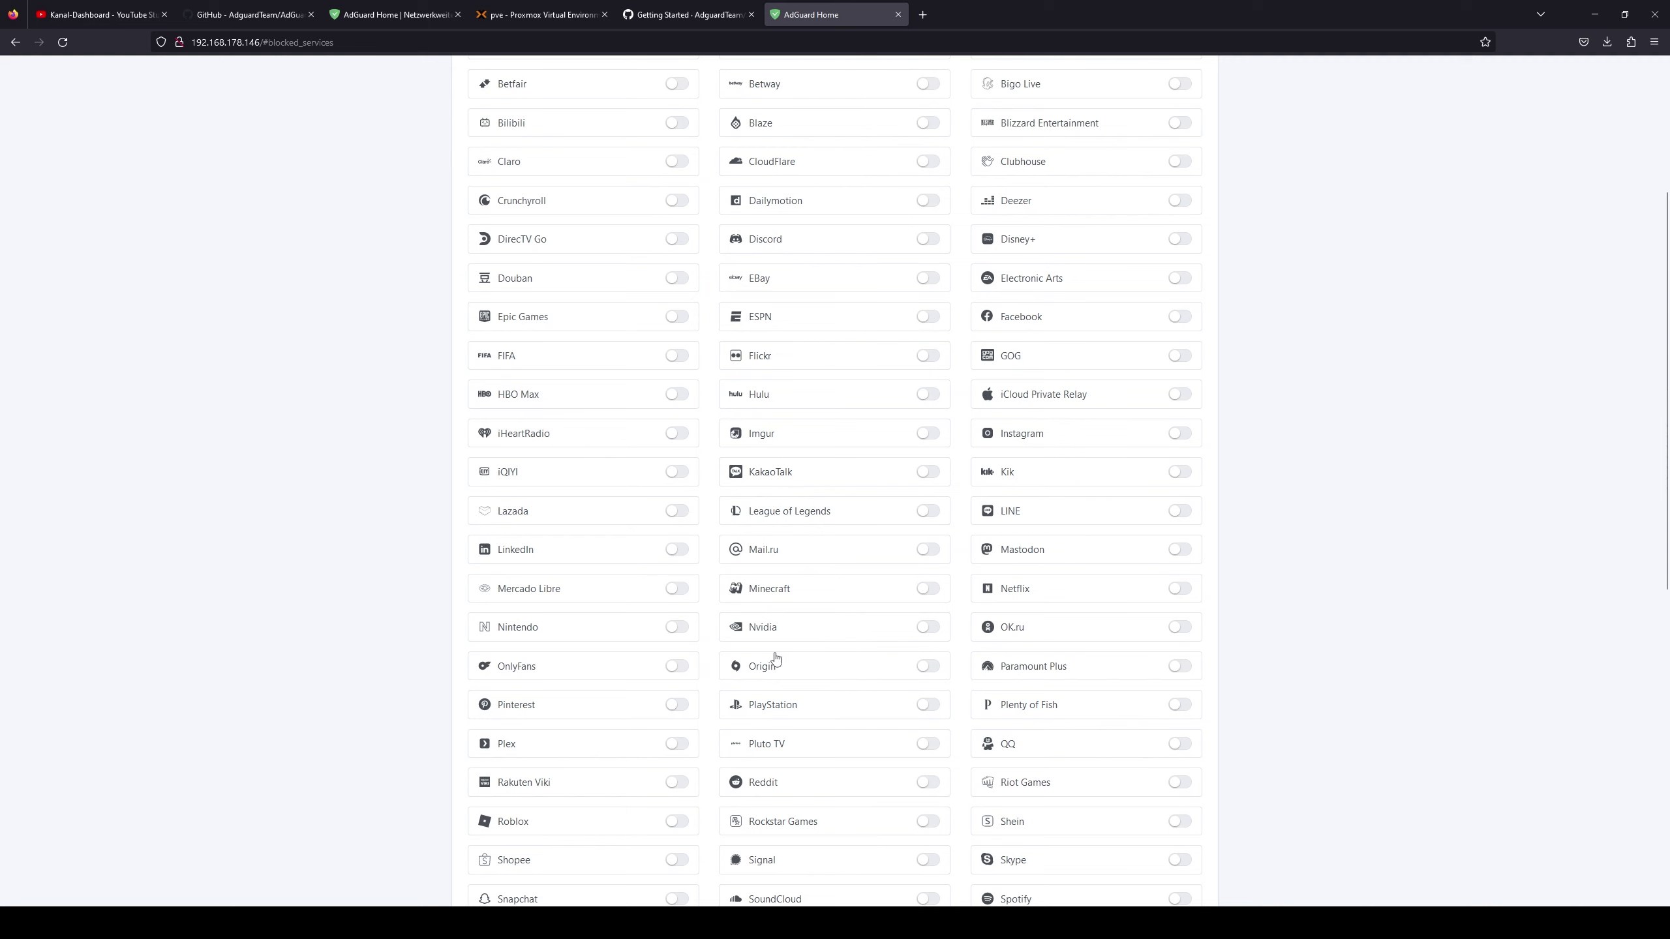
scroll(557, 646, "down", 3)
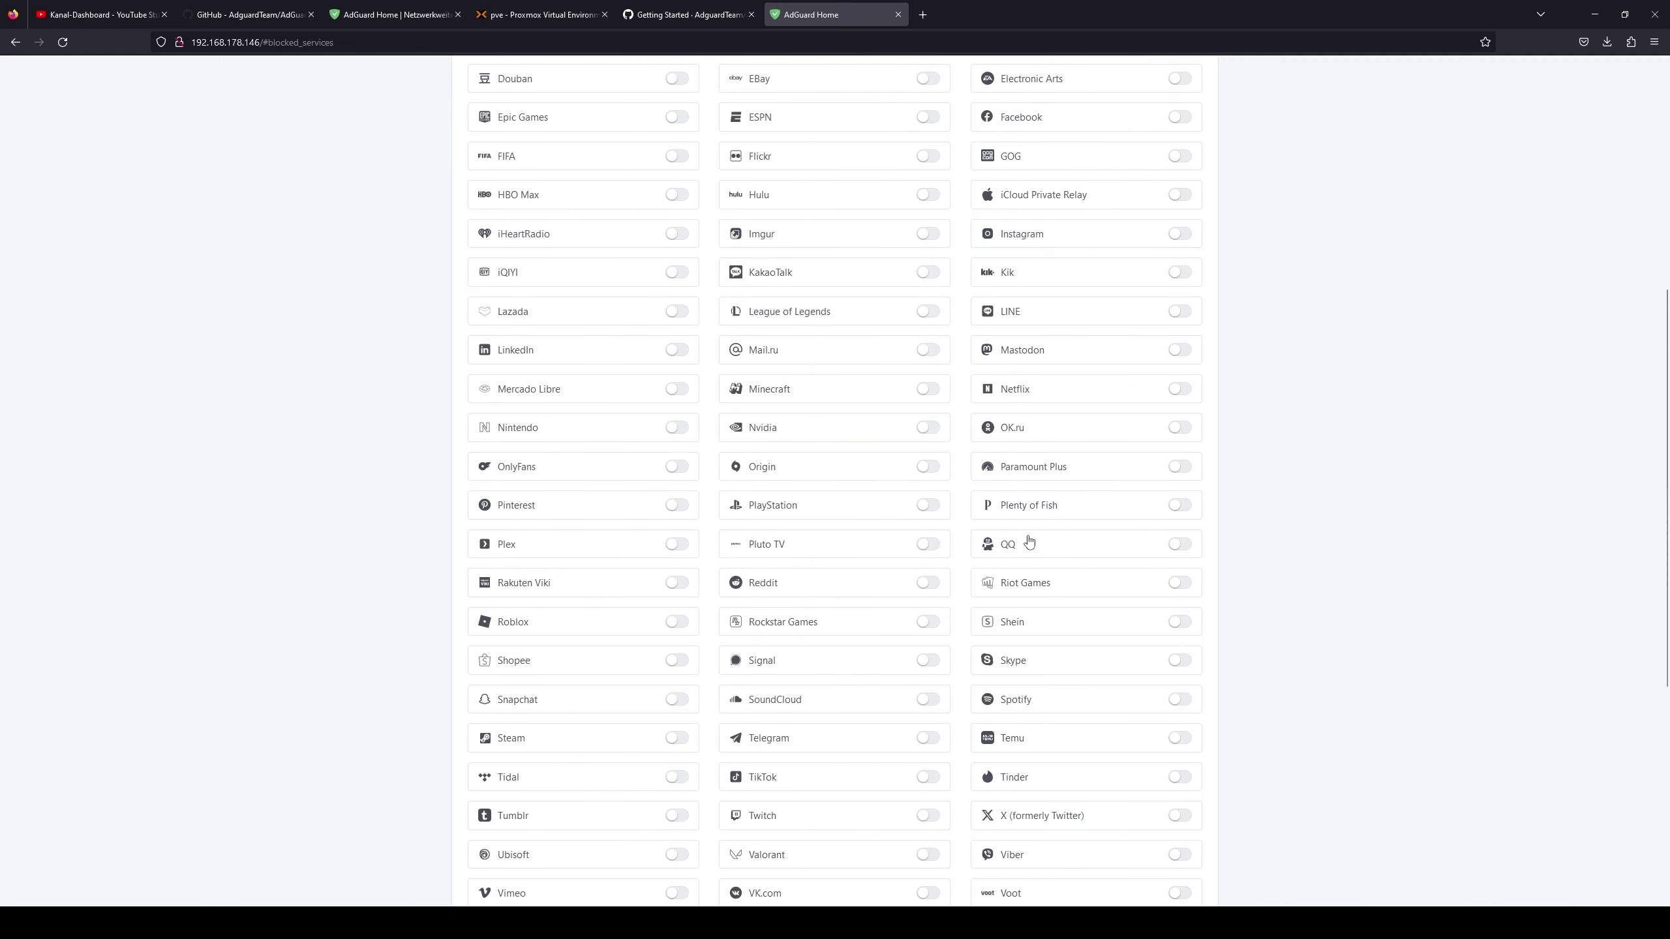
scroll(840, 518, "down", 3)
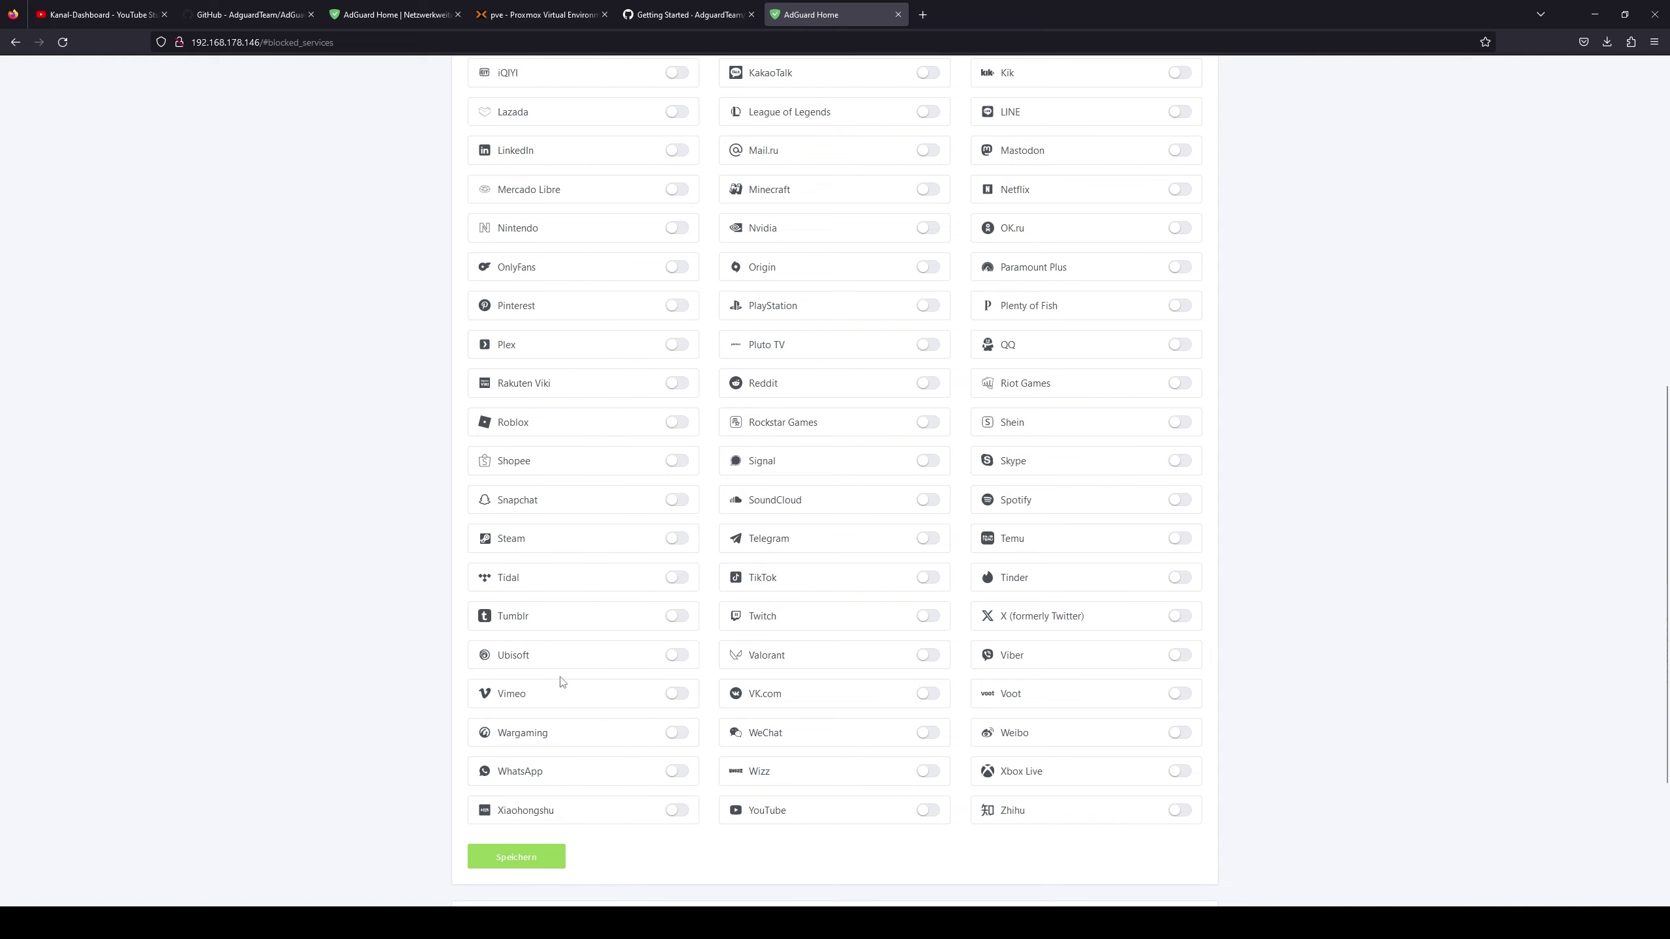
scroll(1118, 750, "down", 3)
scroll(618, 704, "up", 15)
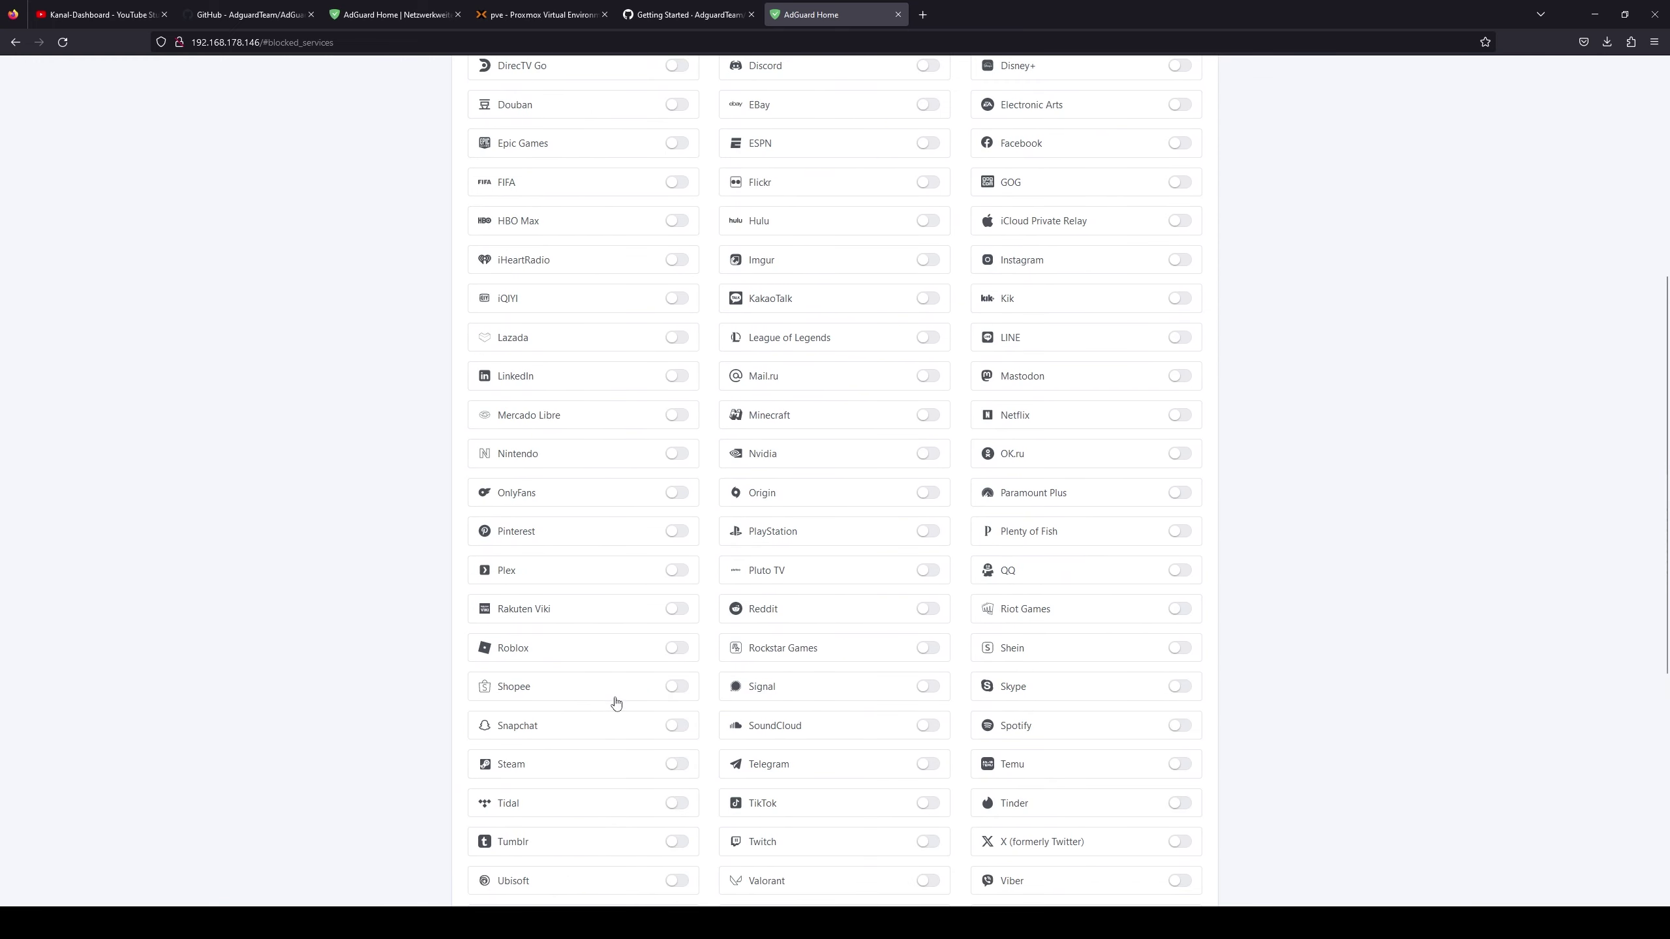
left_click(830, 78)
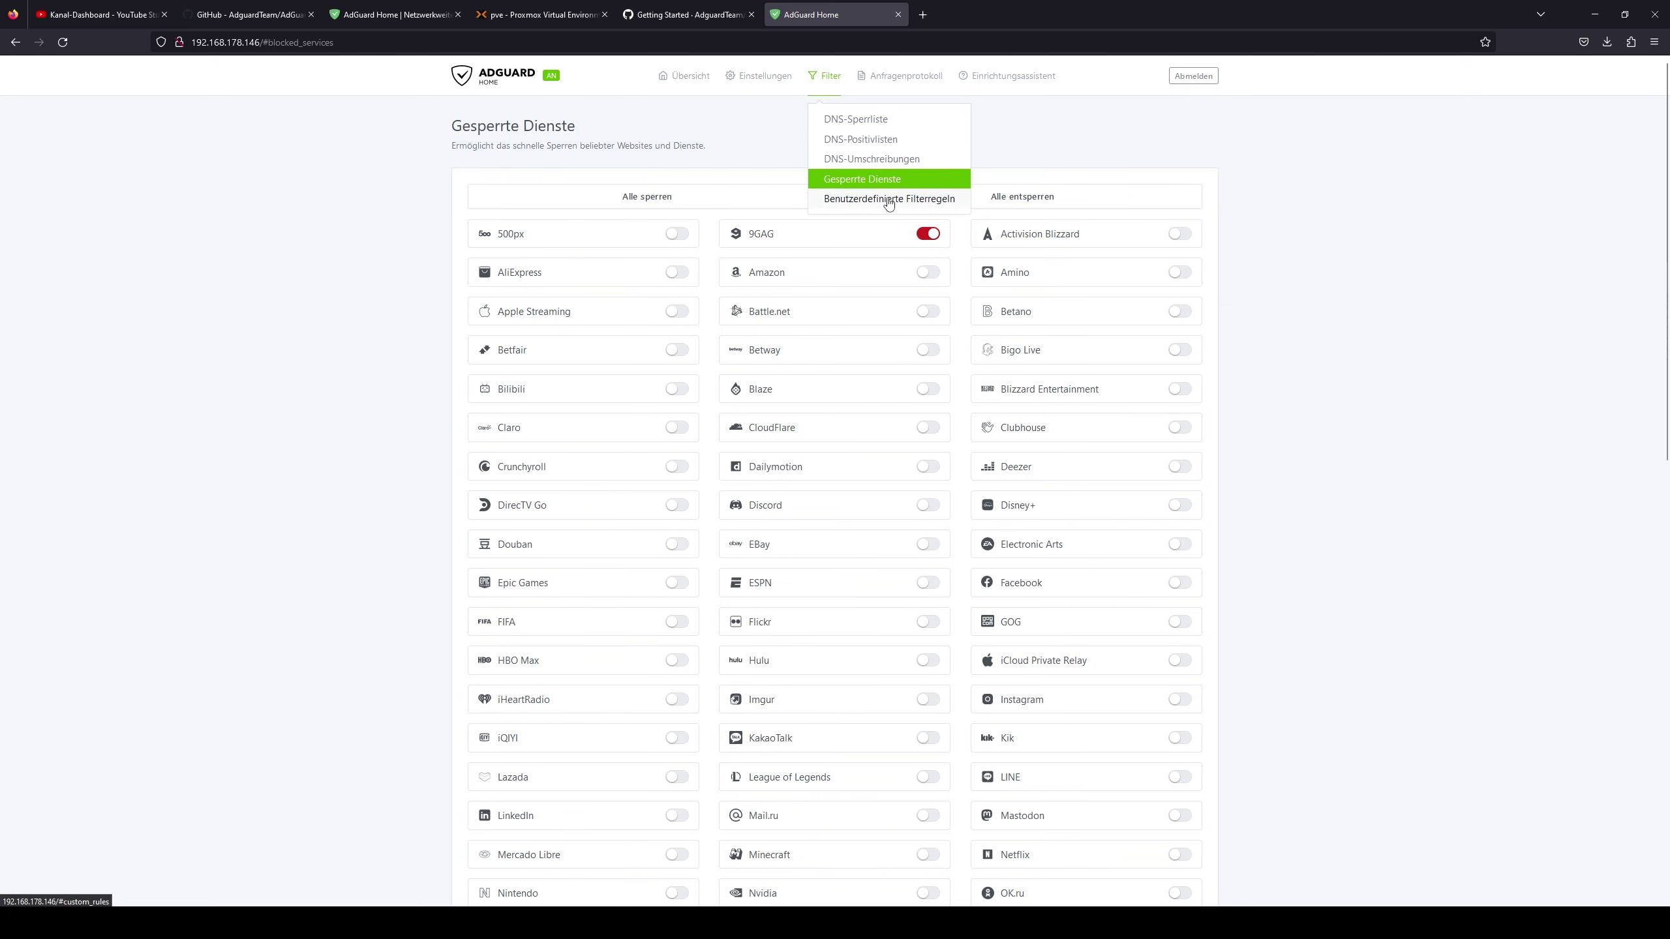
- Glance at the custom filtering rules and query log, then open the Einrichtungsassistent for 192.168.178.146
left_click(944, 201)
left_click(579, 251)
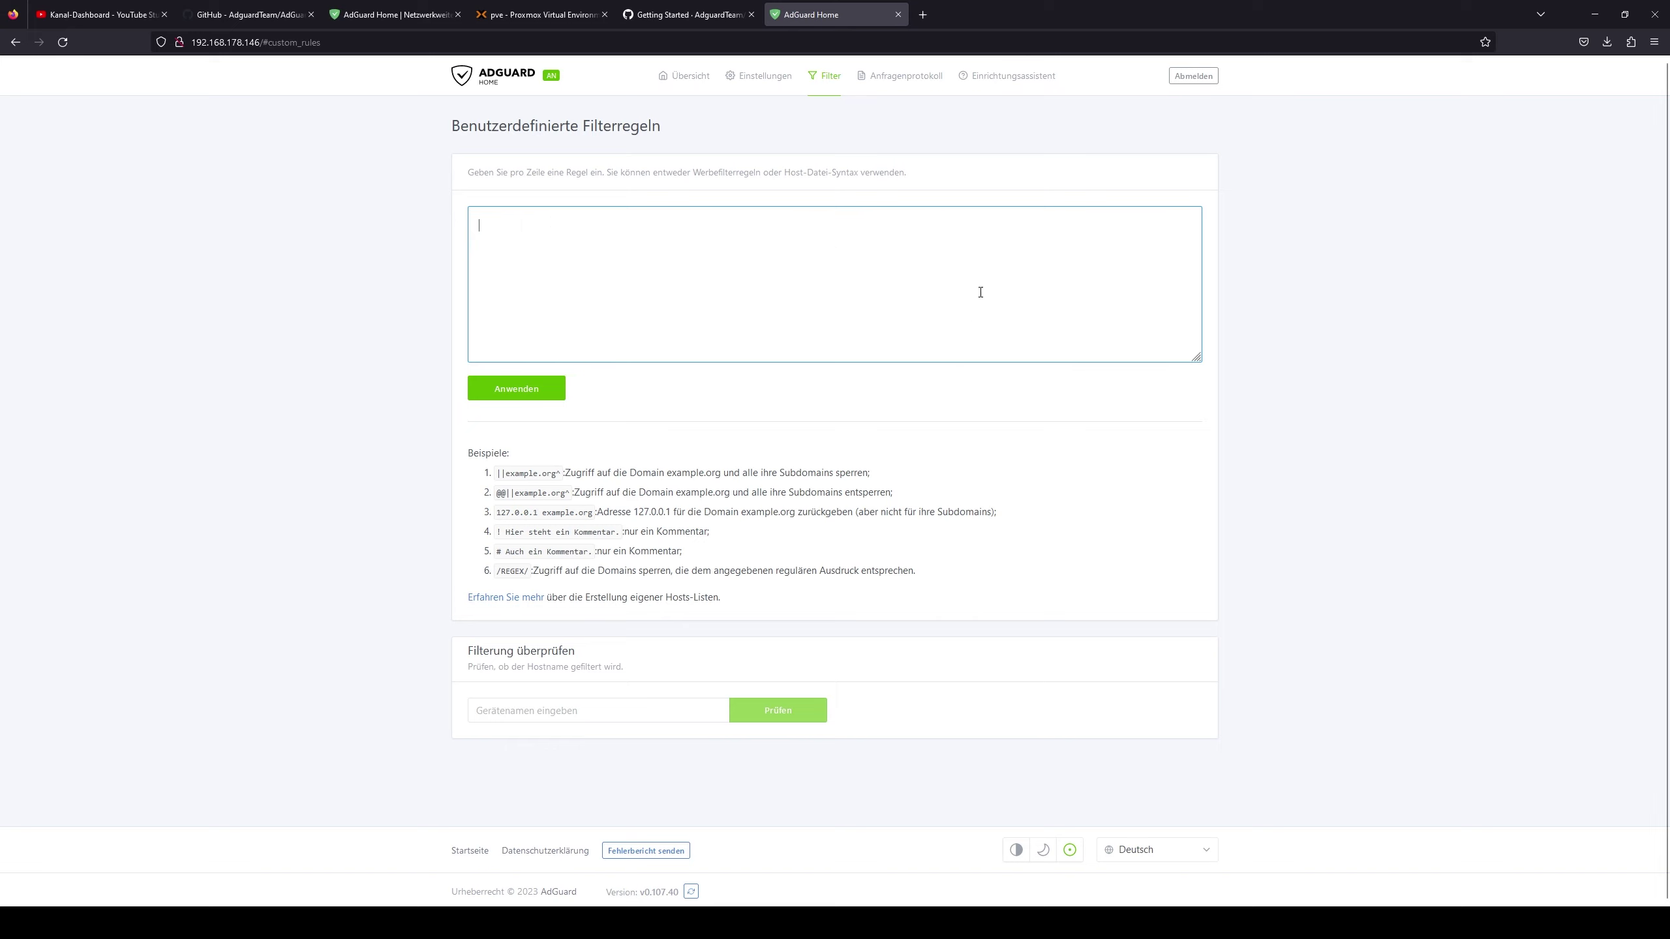
left_click(882, 77)
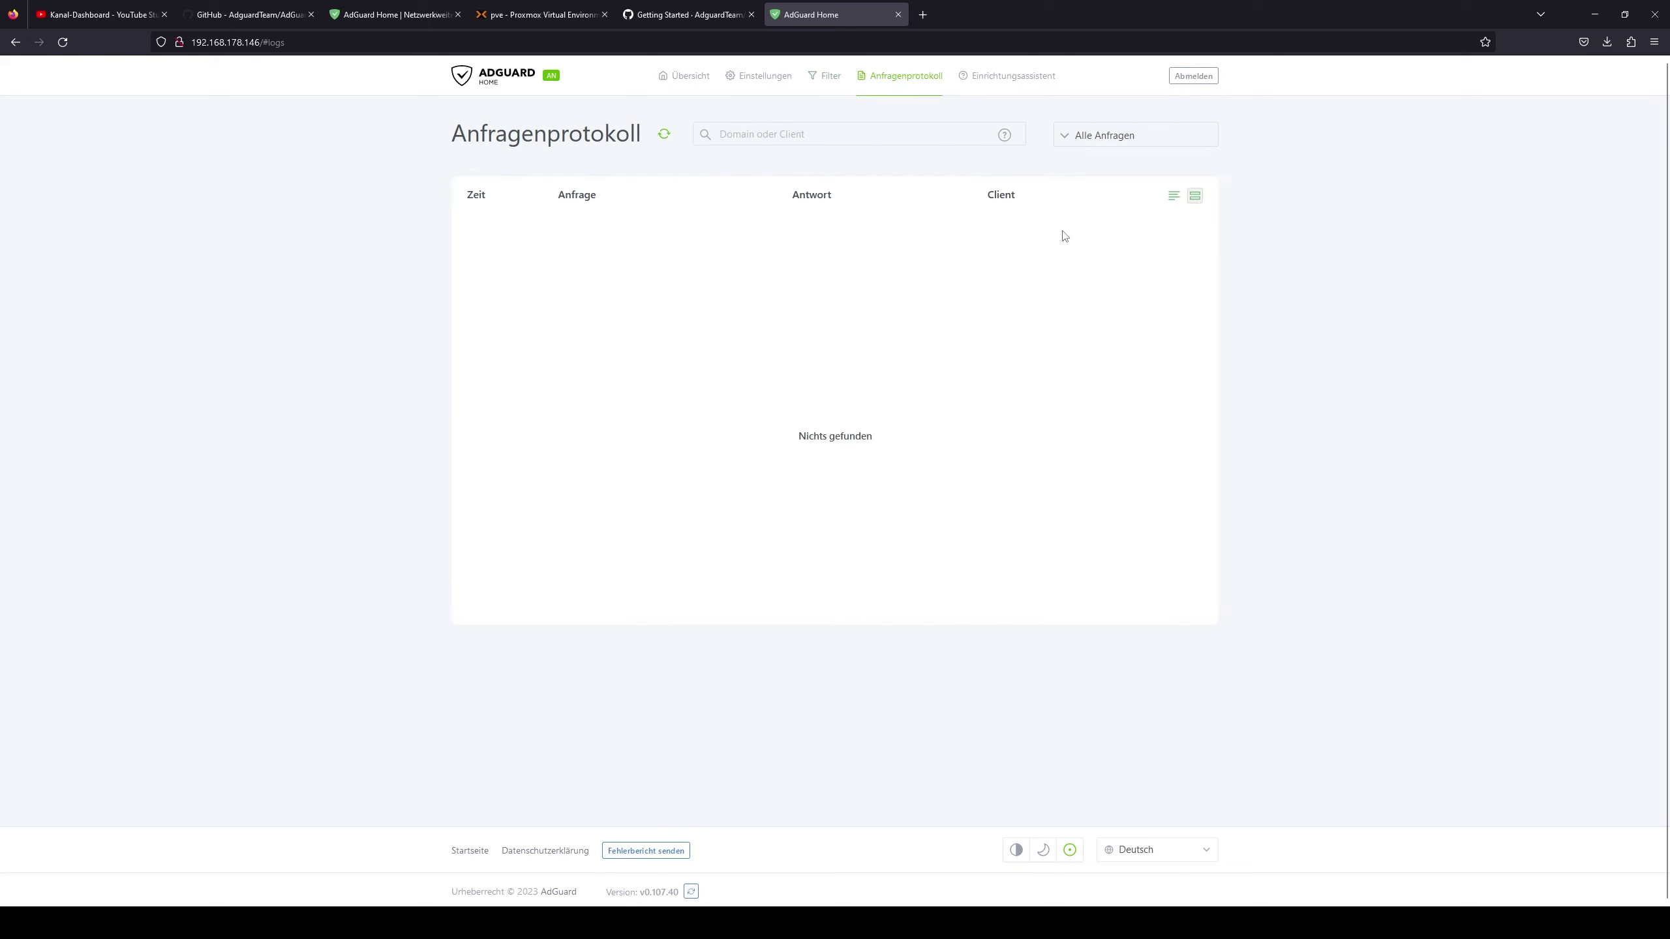
left_click(1001, 75)
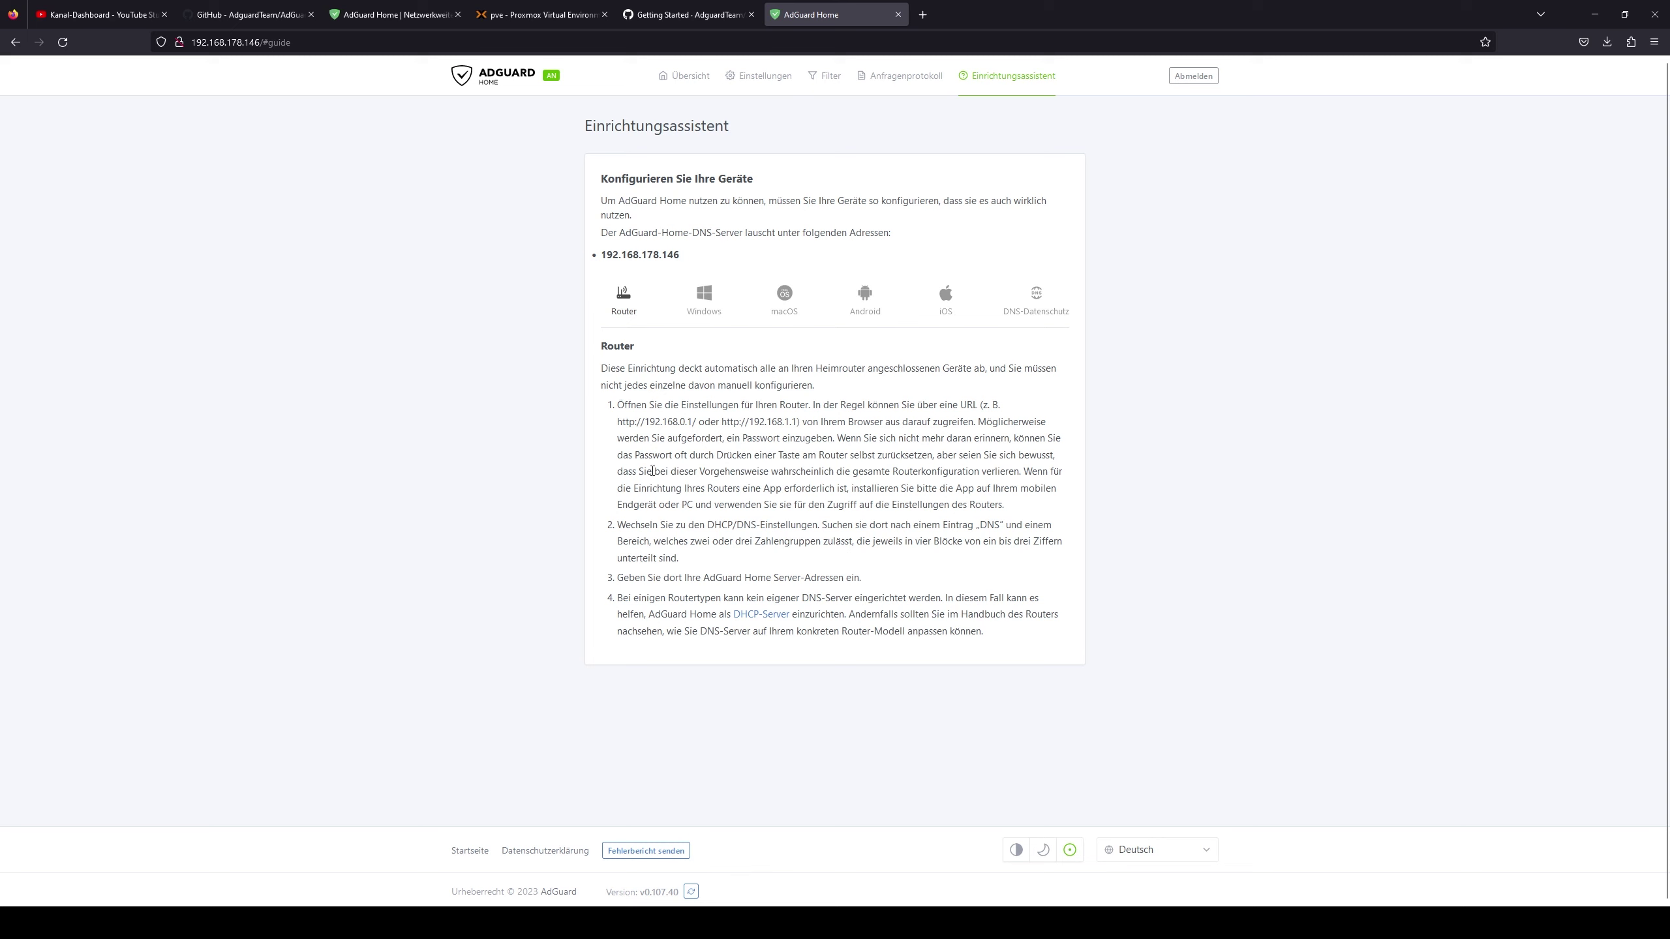
- Go over the router setup steps, then bring up the Windows DNS configuration instructions
left_click_drag(599, 351, 947, 675)
left_click(946, 675)
left_click_drag(846, 614, 657, 523)
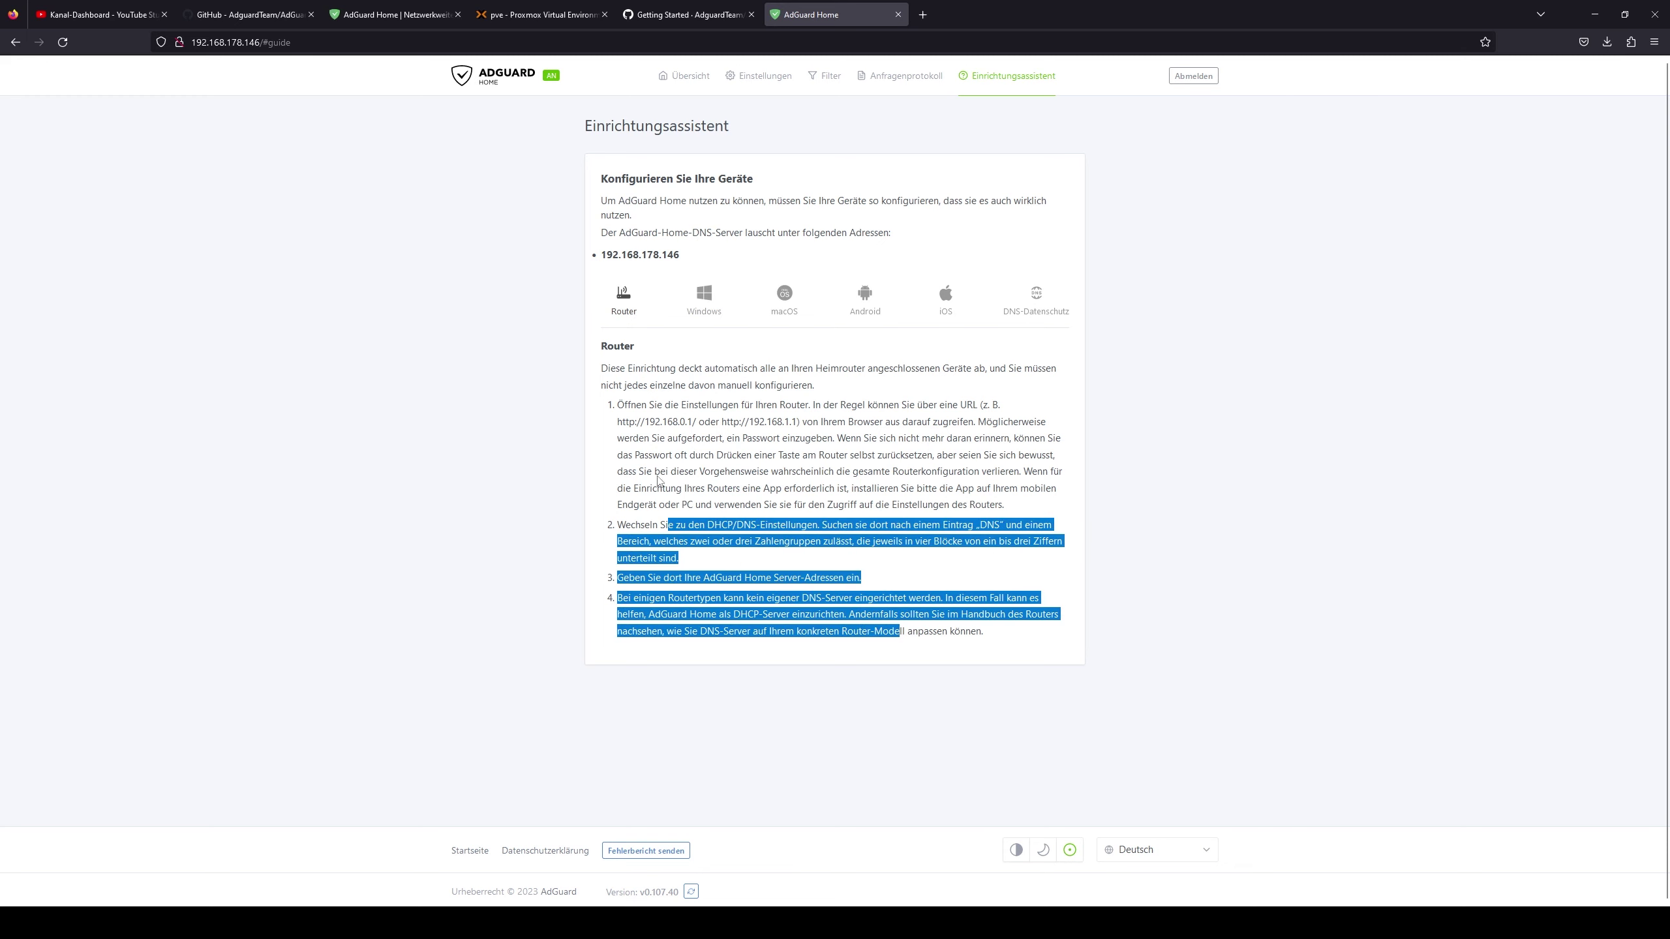
left_click(694, 545)
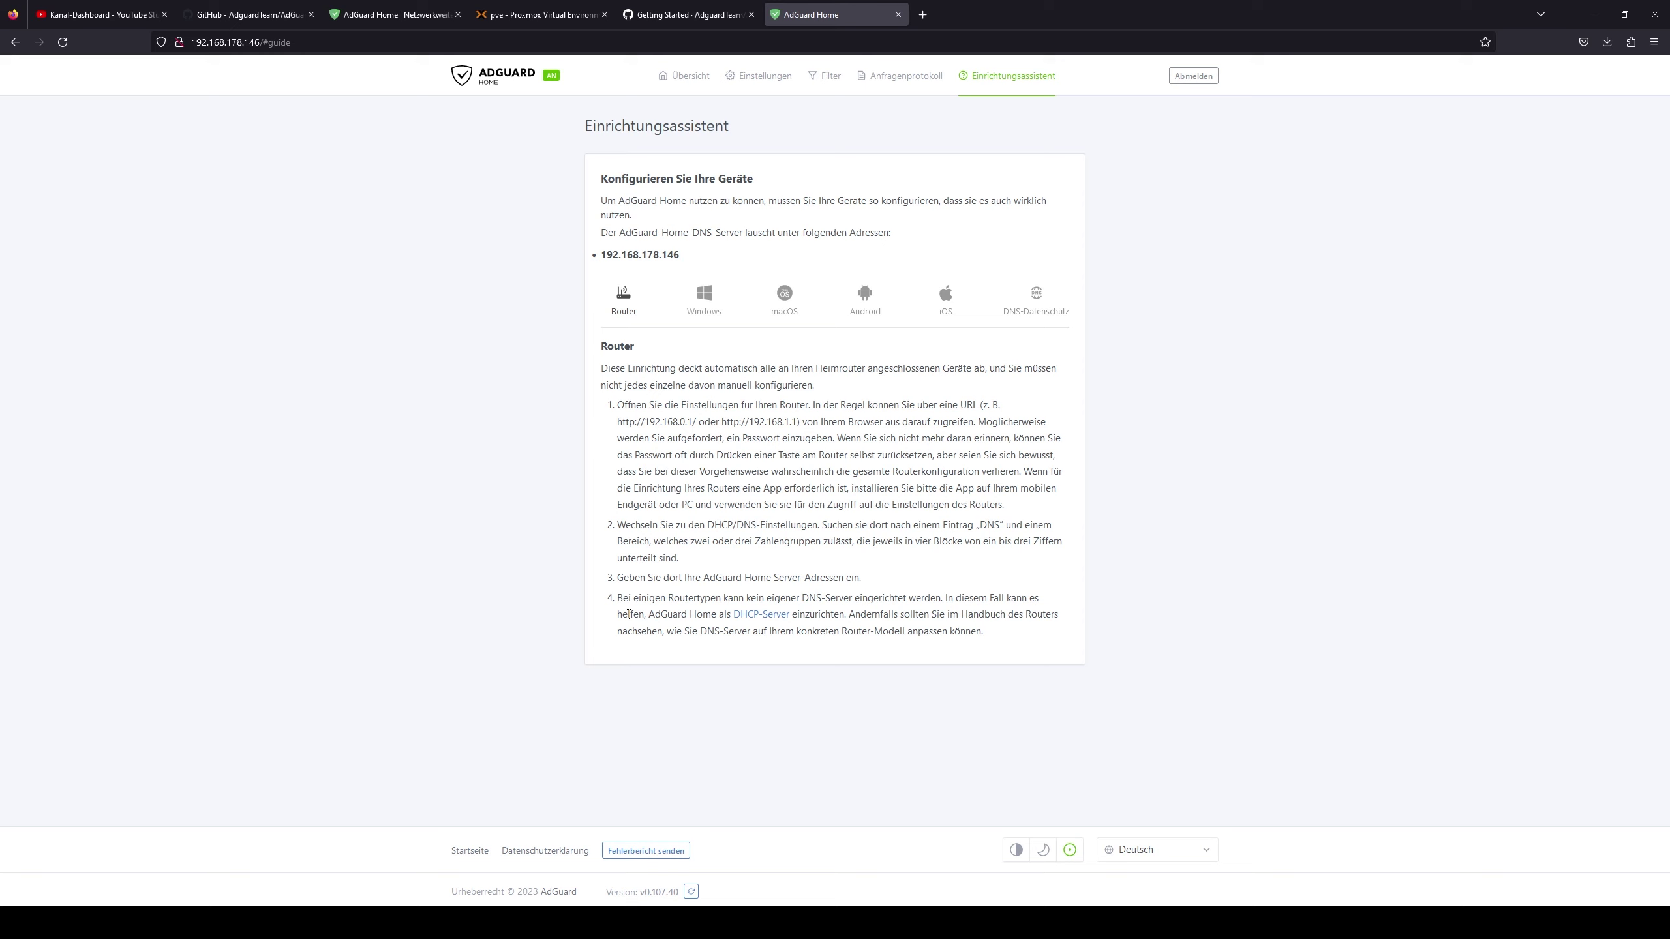
left_click(698, 315)
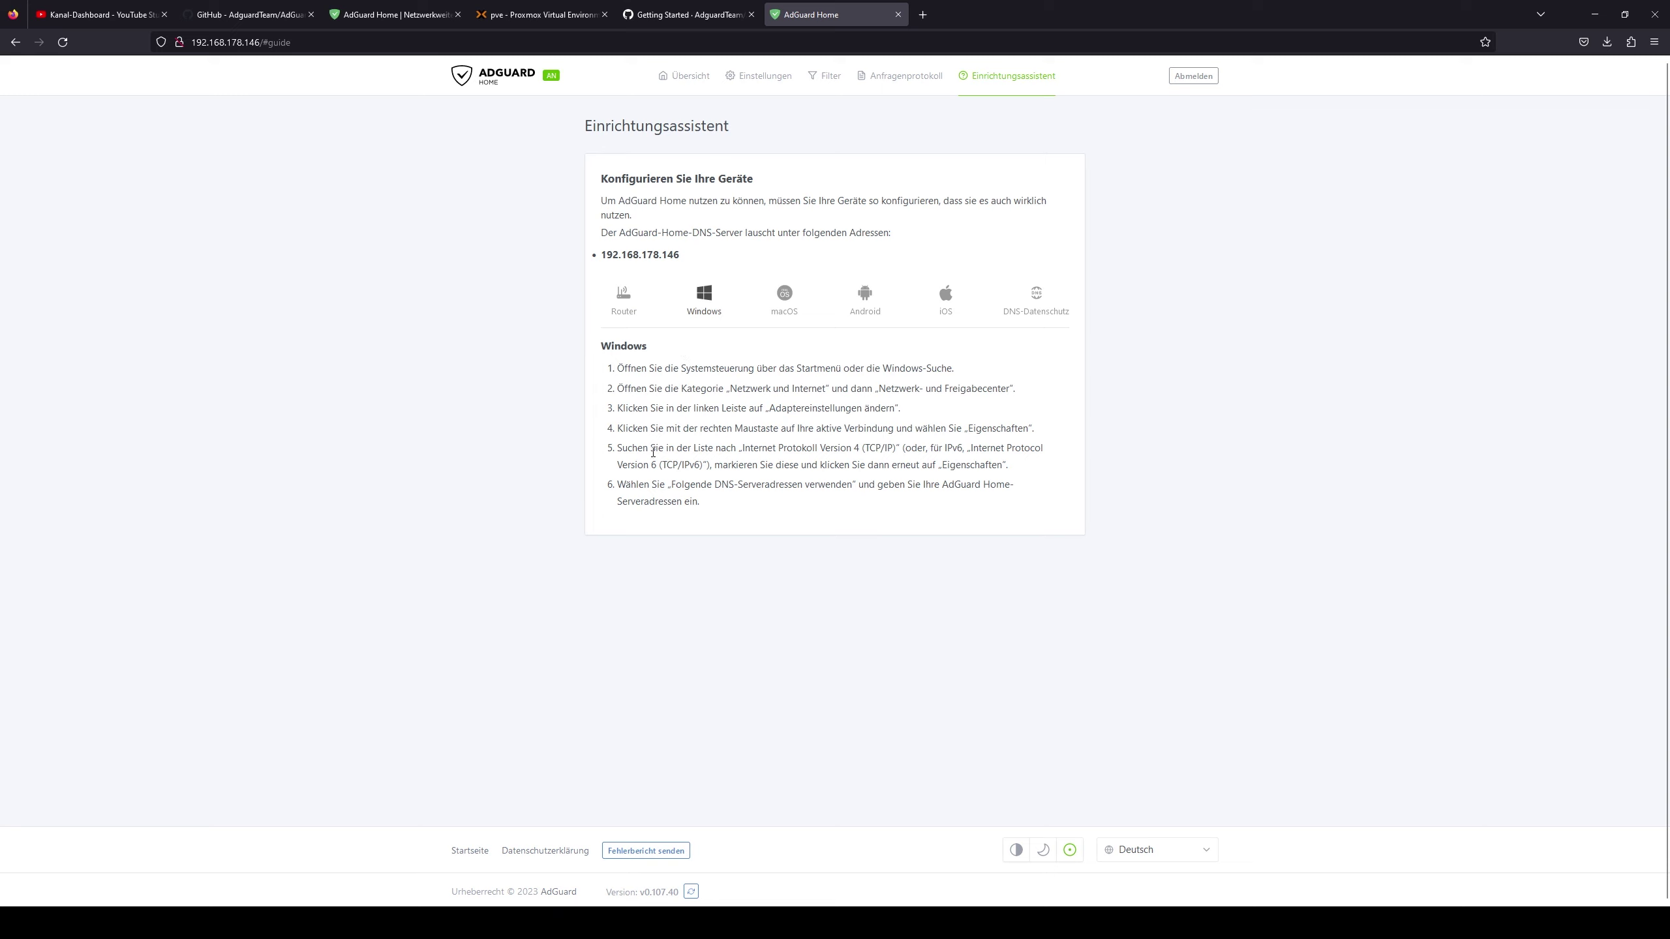
left_click(789, 293)
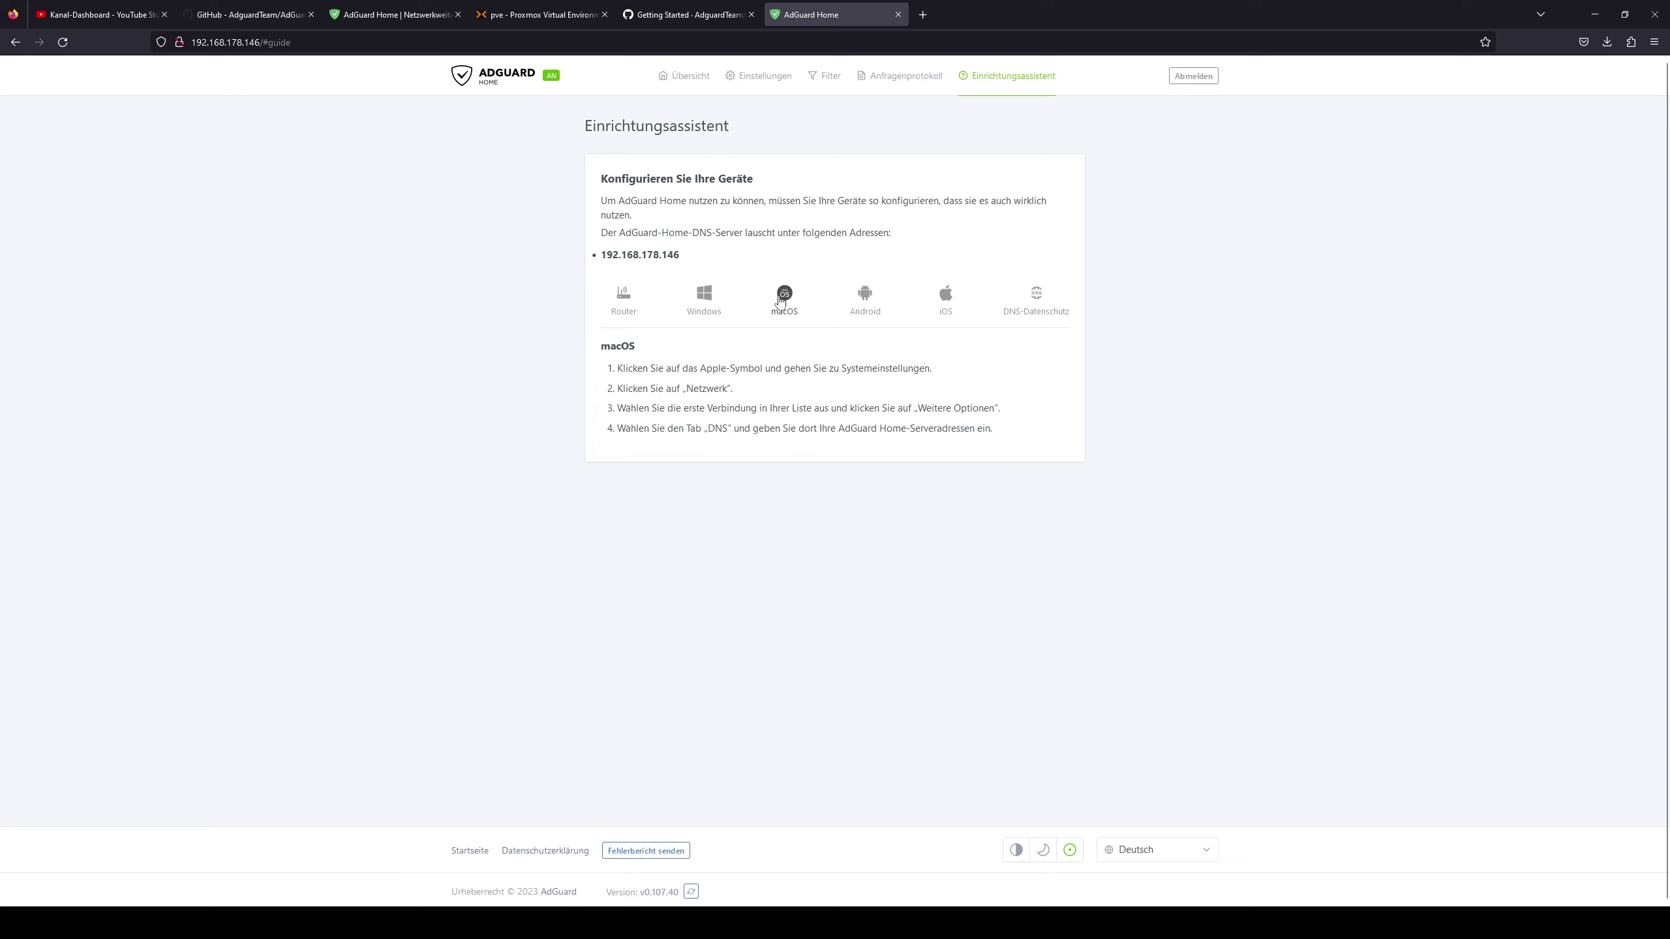
left_click(863, 298)
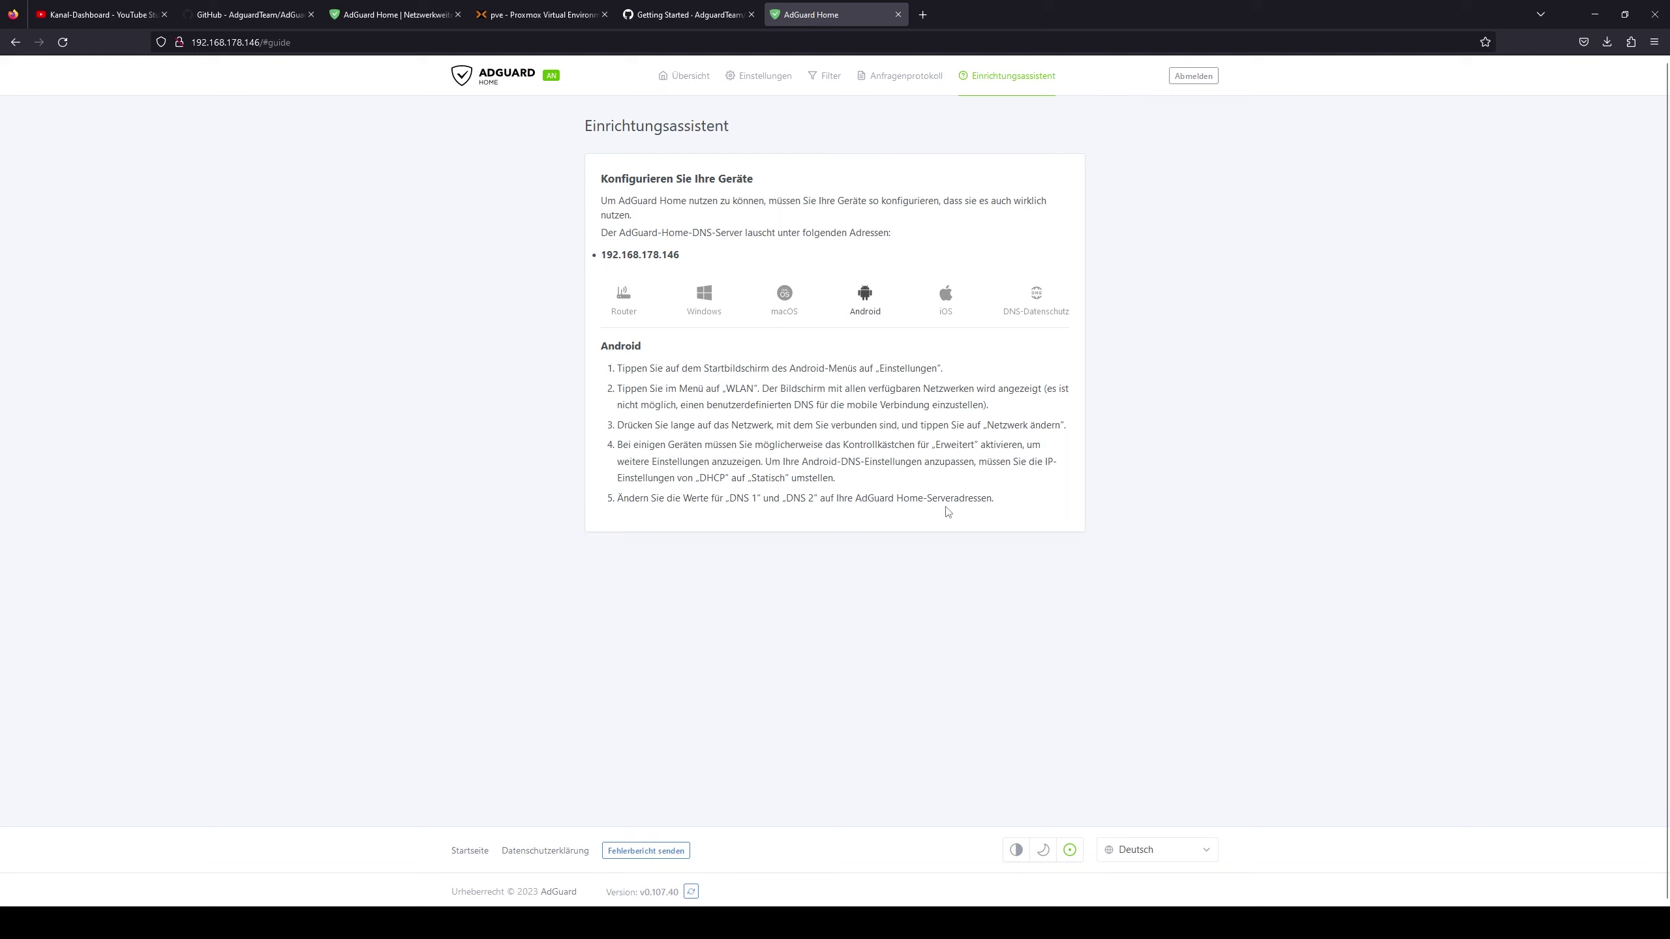
left_click(947, 299)
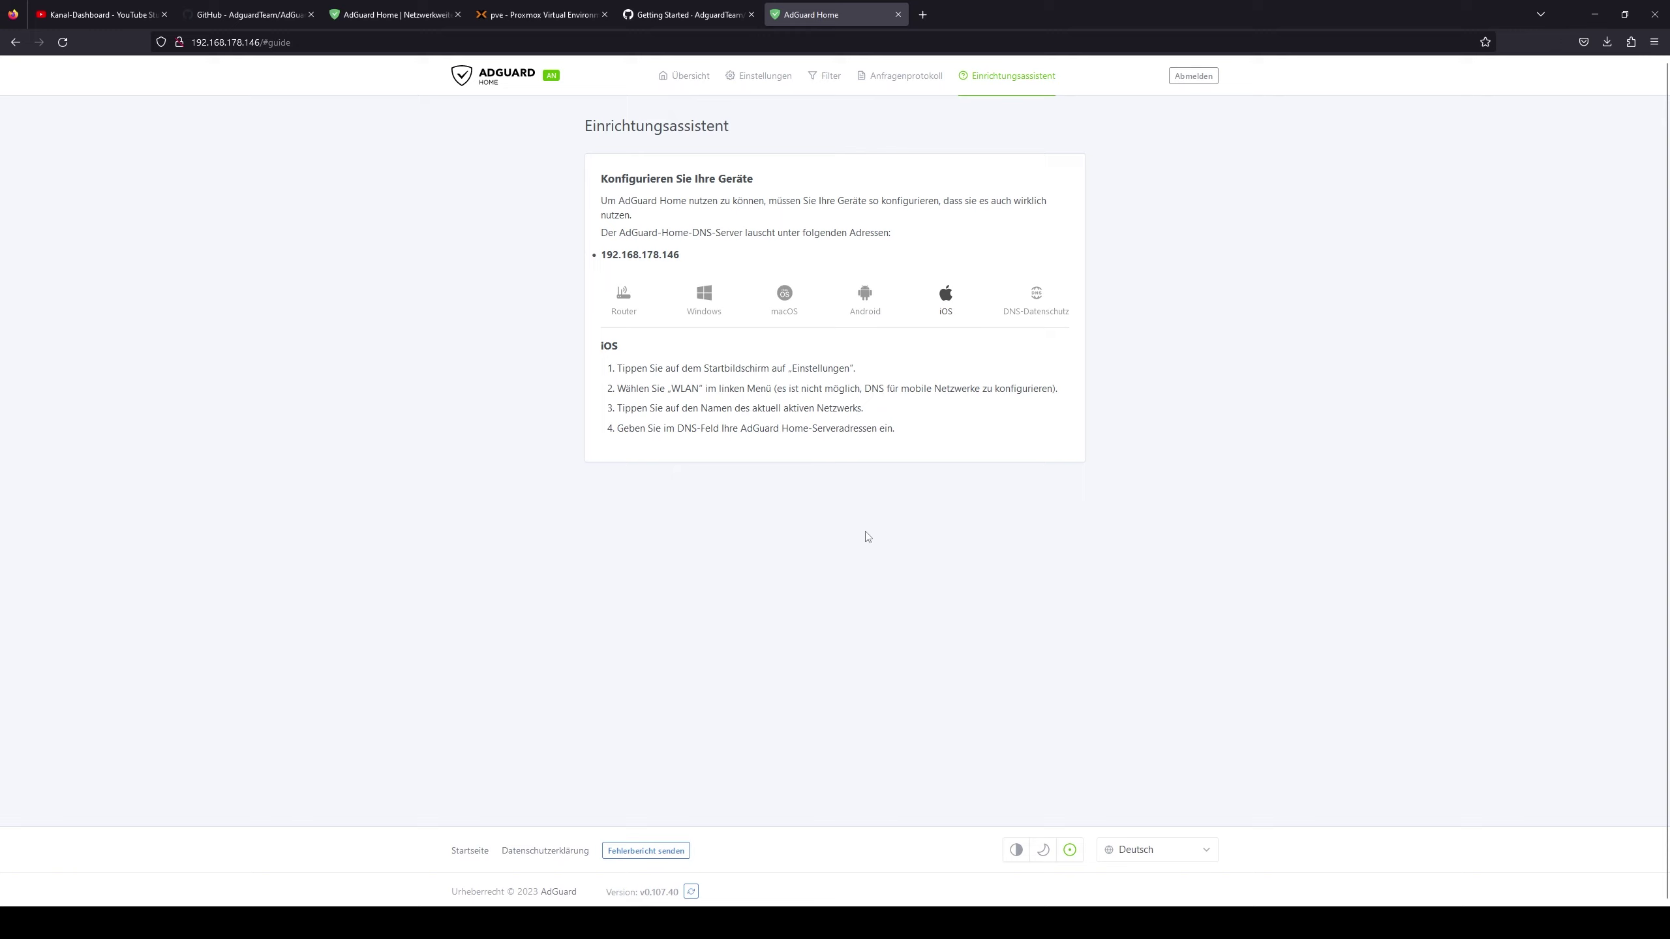
left_click(1035, 295)
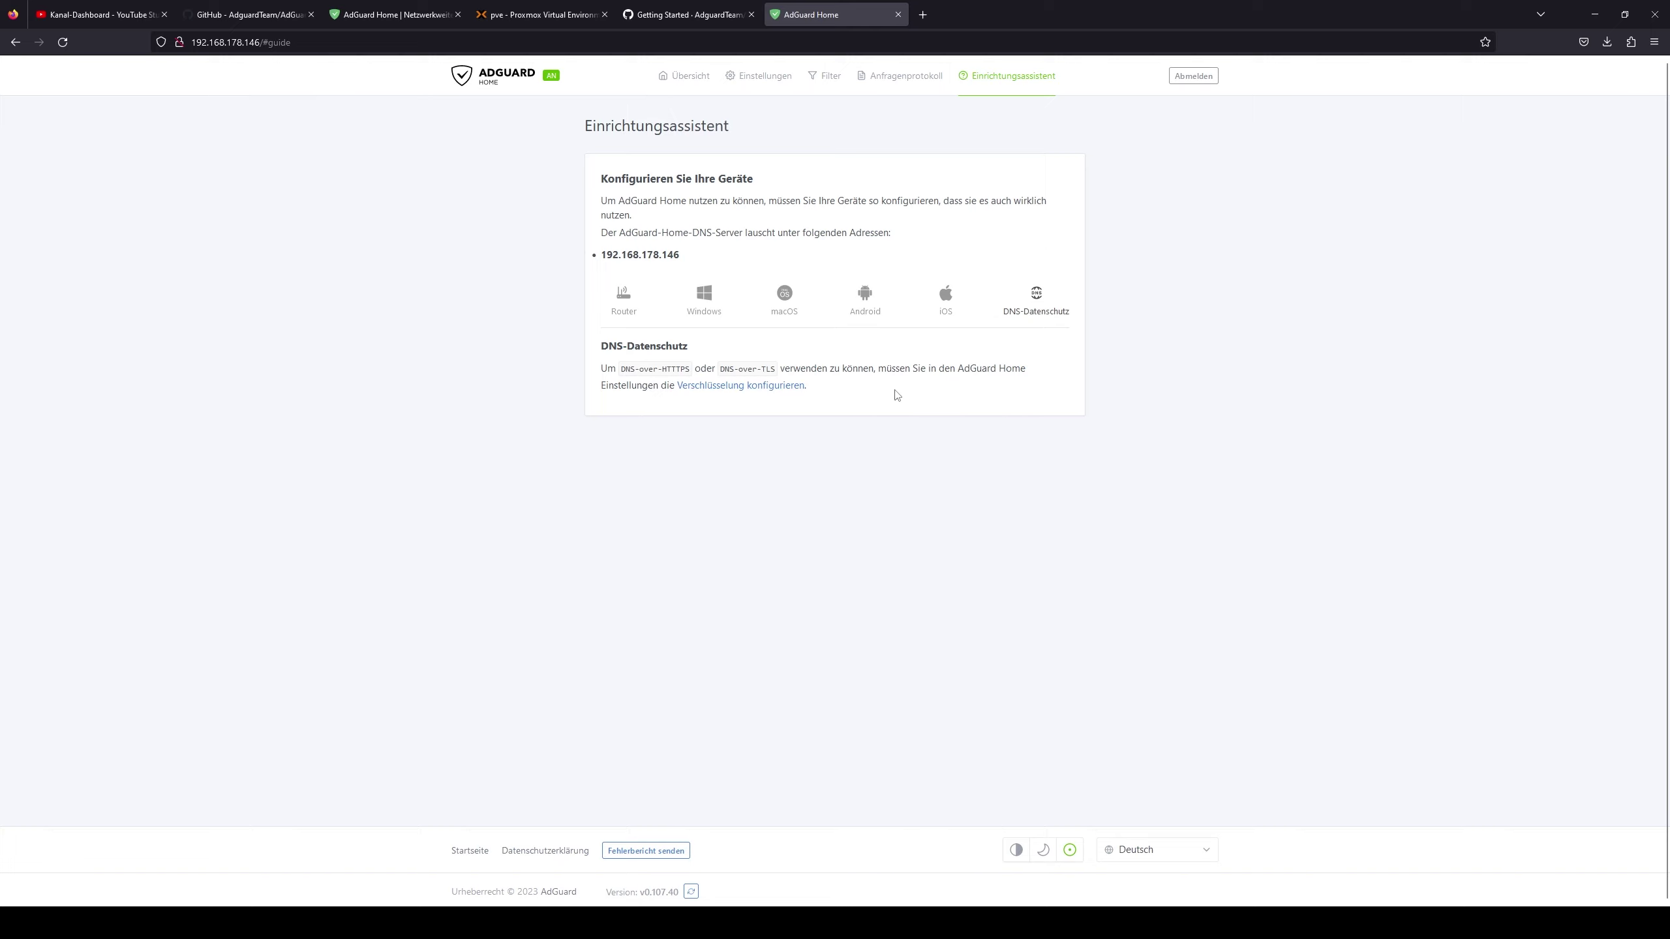
left_click(945, 294)
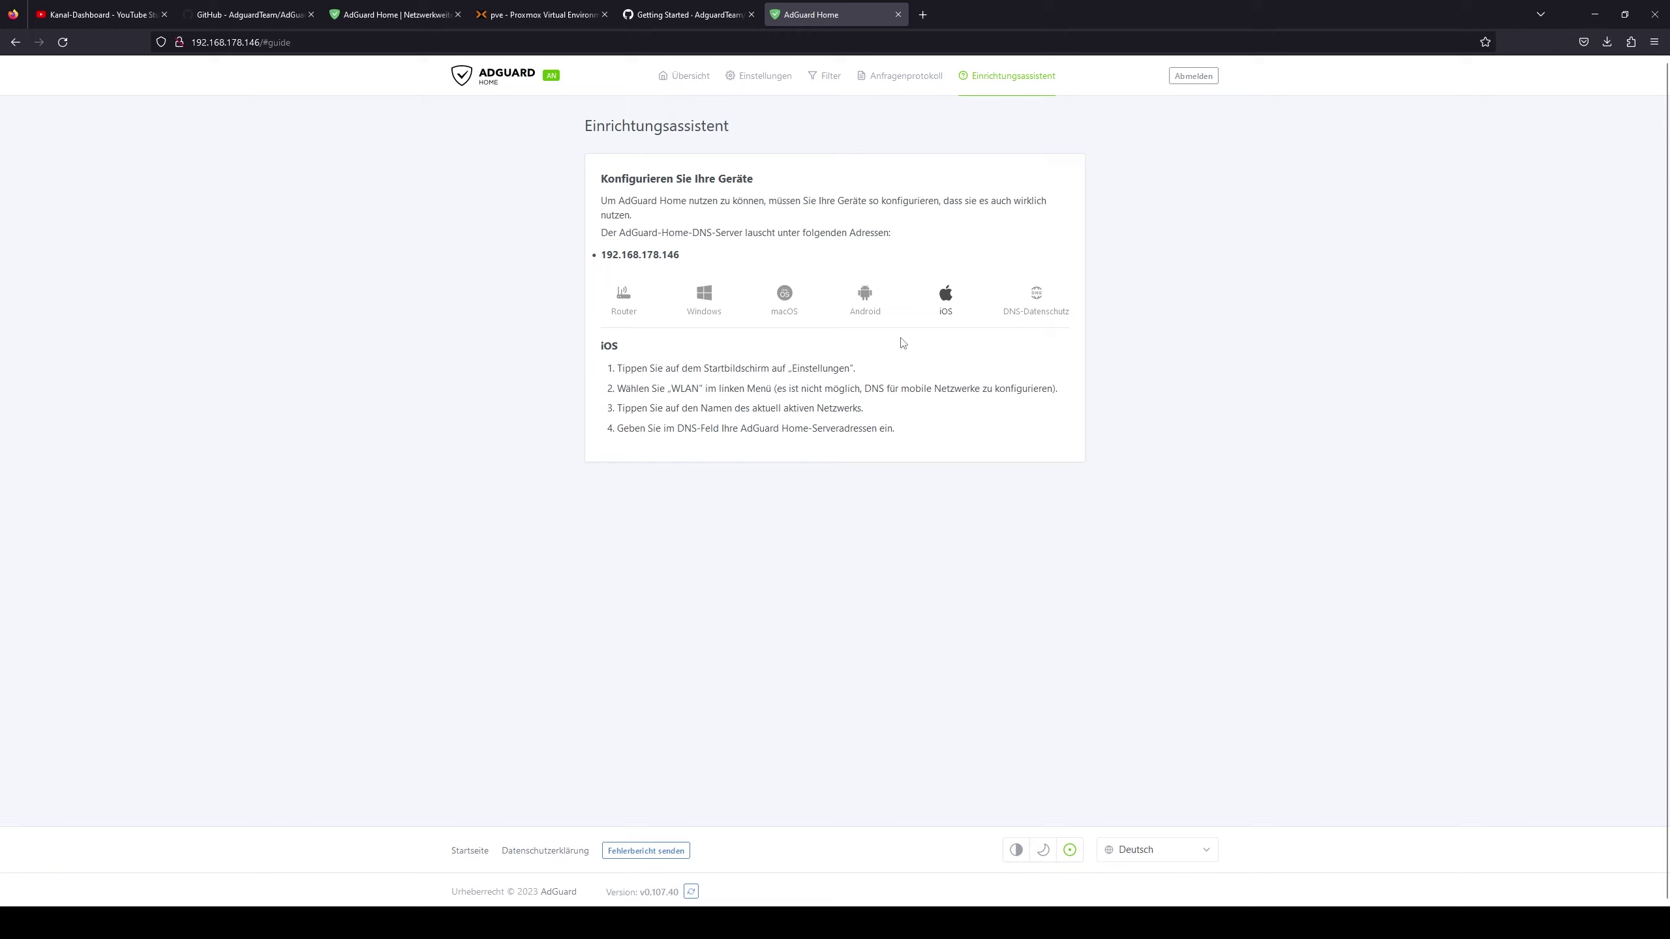
left_click(703, 300)
left_click(785, 300)
left_click(850, 309)
left_click(945, 308)
left_click_drag(659, 374, 980, 455)
left_click(1011, 567)
left_click(704, 304)
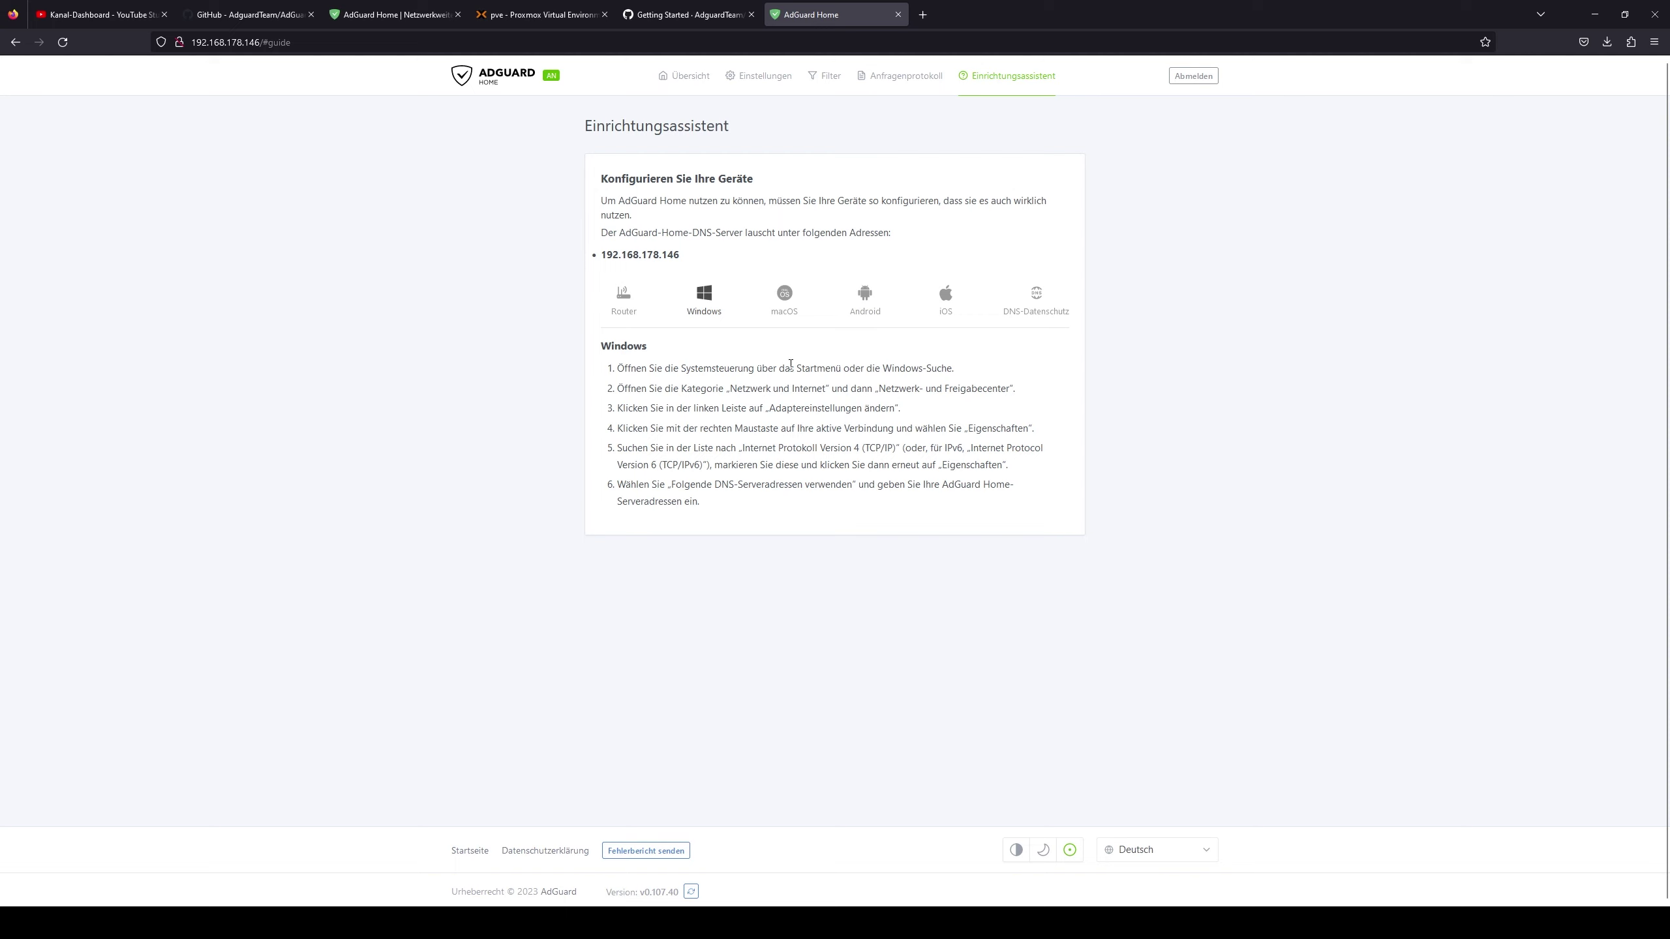
- View the iOS instructions, select server address 192.168.178.146, reload, and open the Übersicht dashboard
left_click(953, 308)
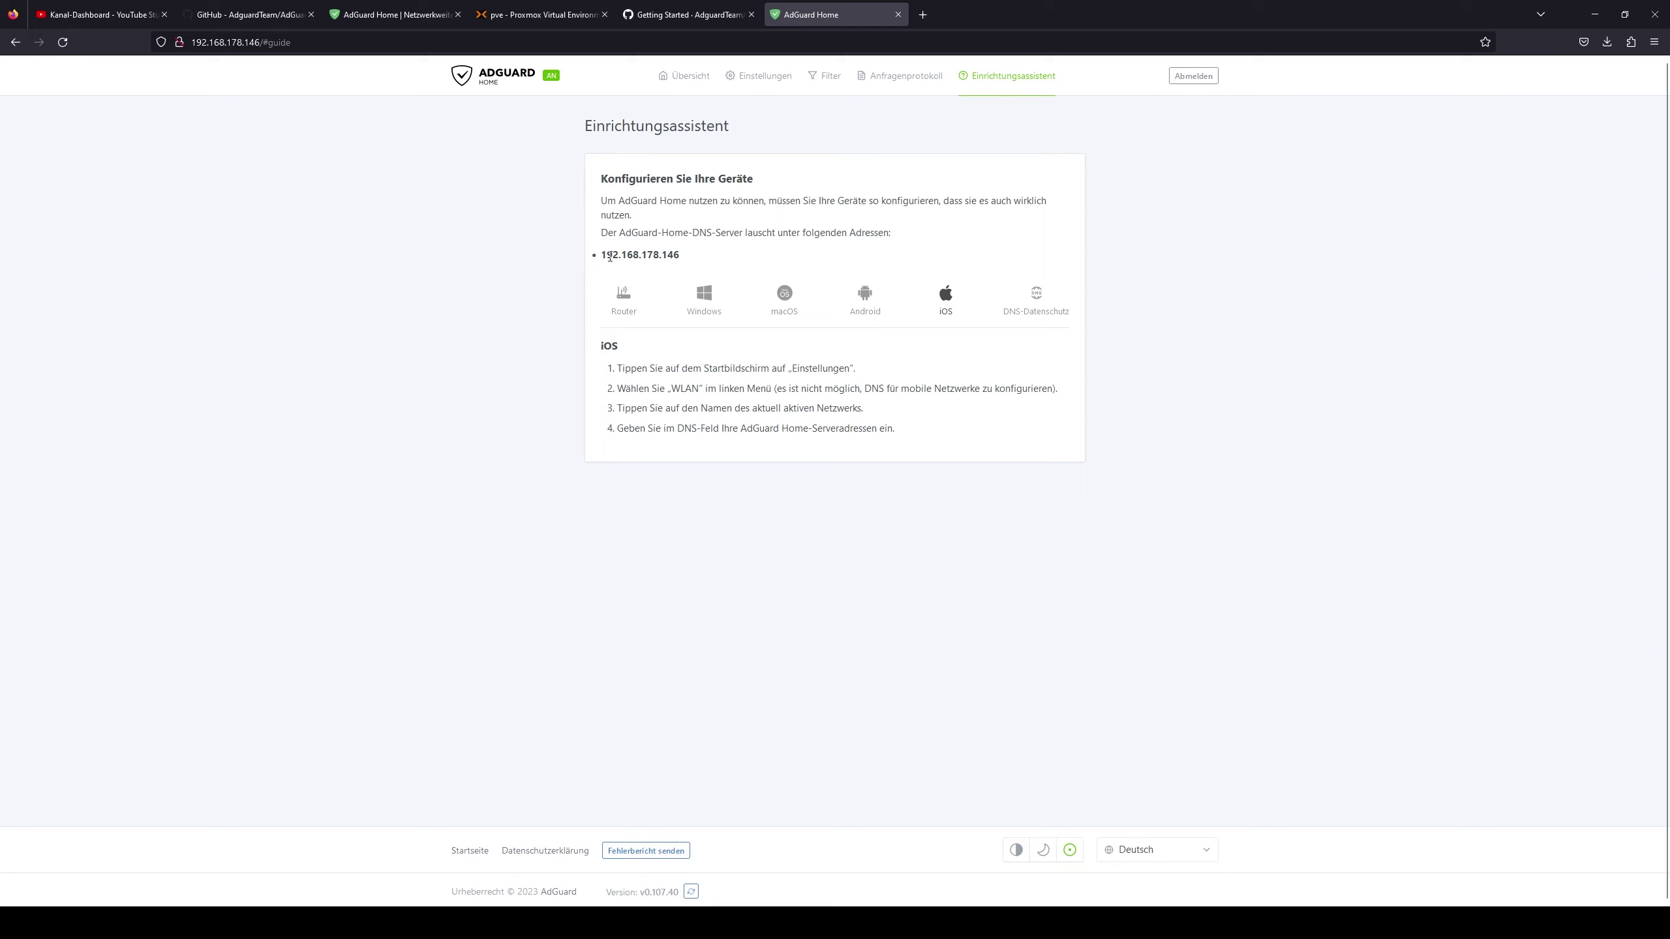
left_click_drag(615, 255, 698, 262)
key("F5")
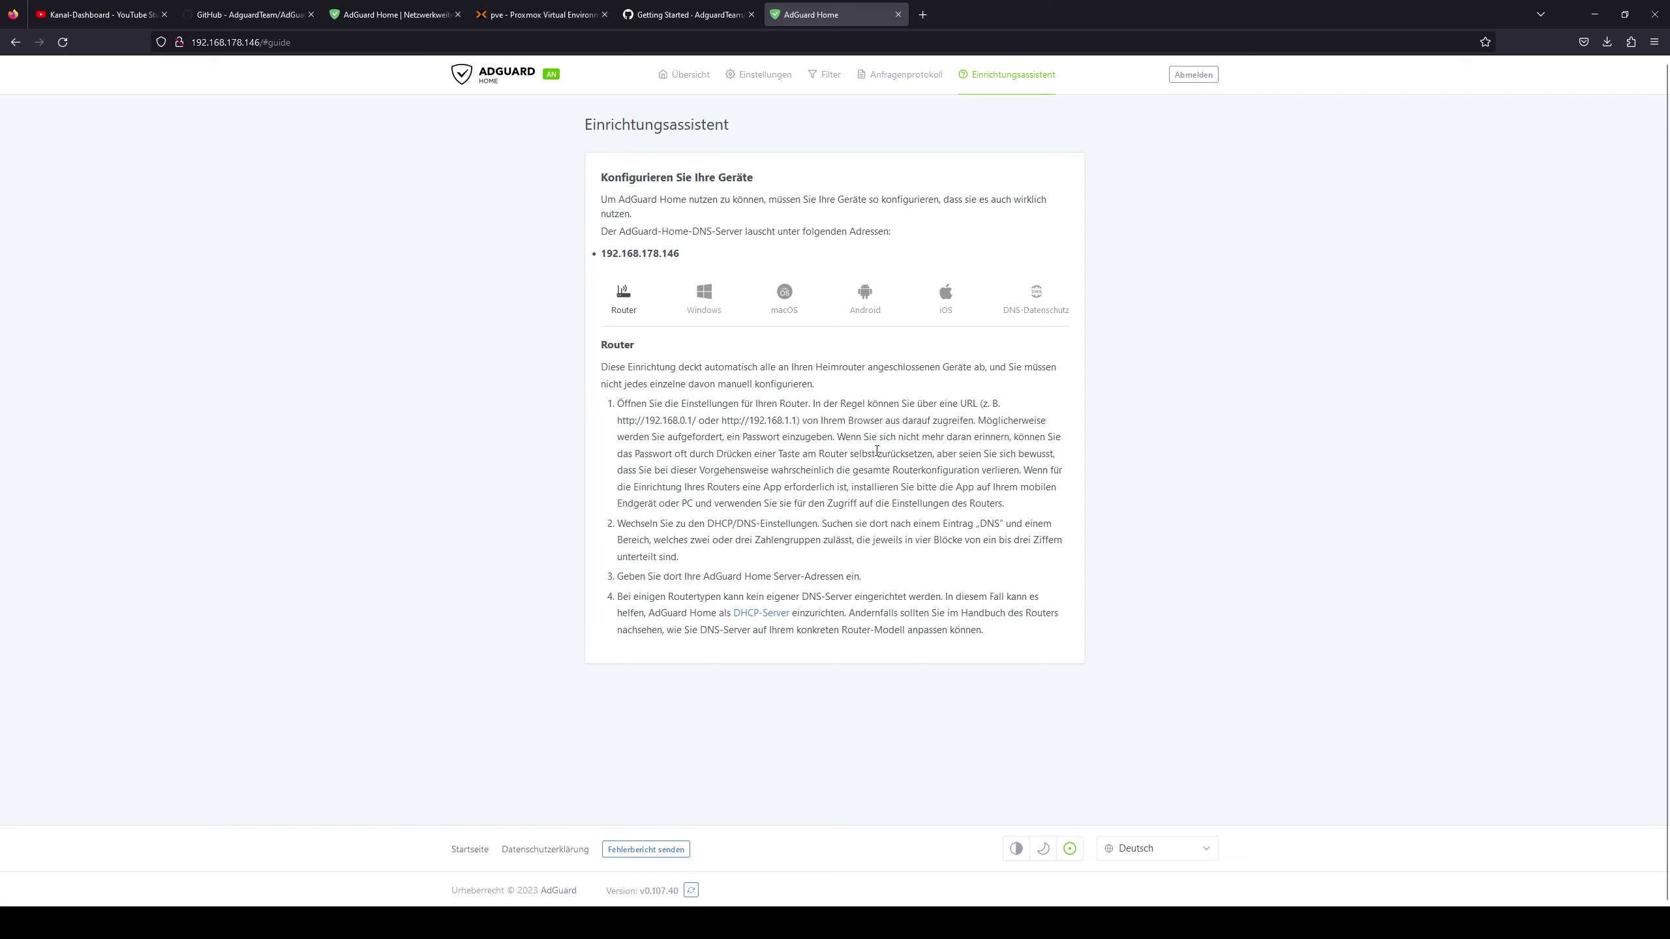
left_click(682, 77)
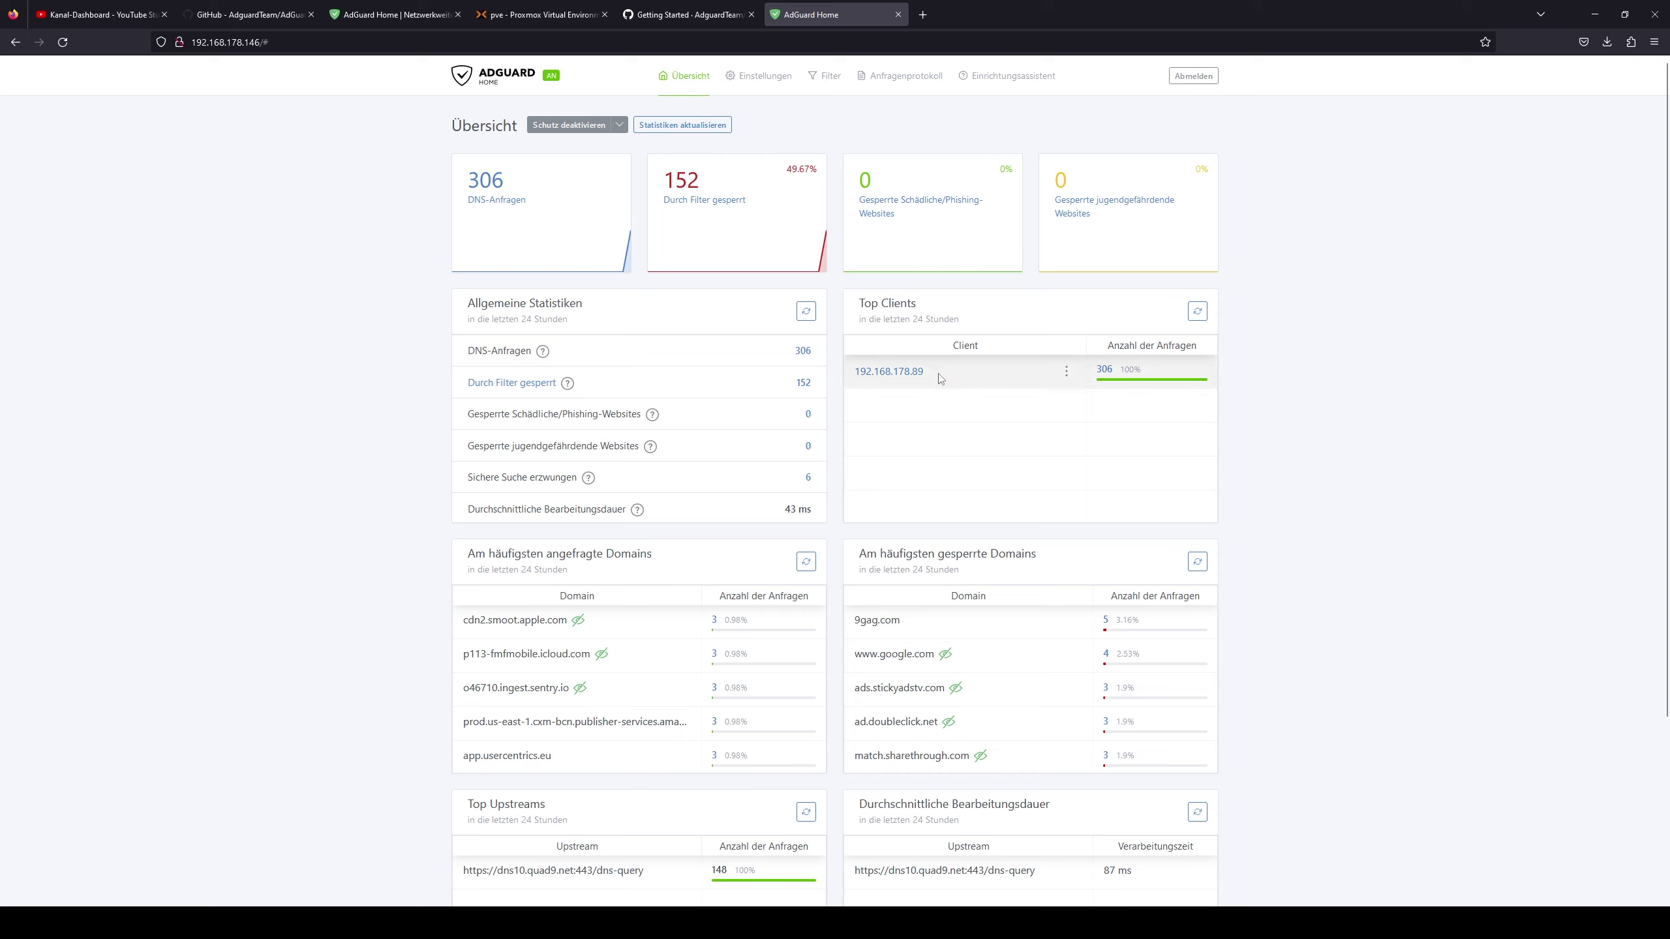
left_click_drag(938, 374, 857, 375)
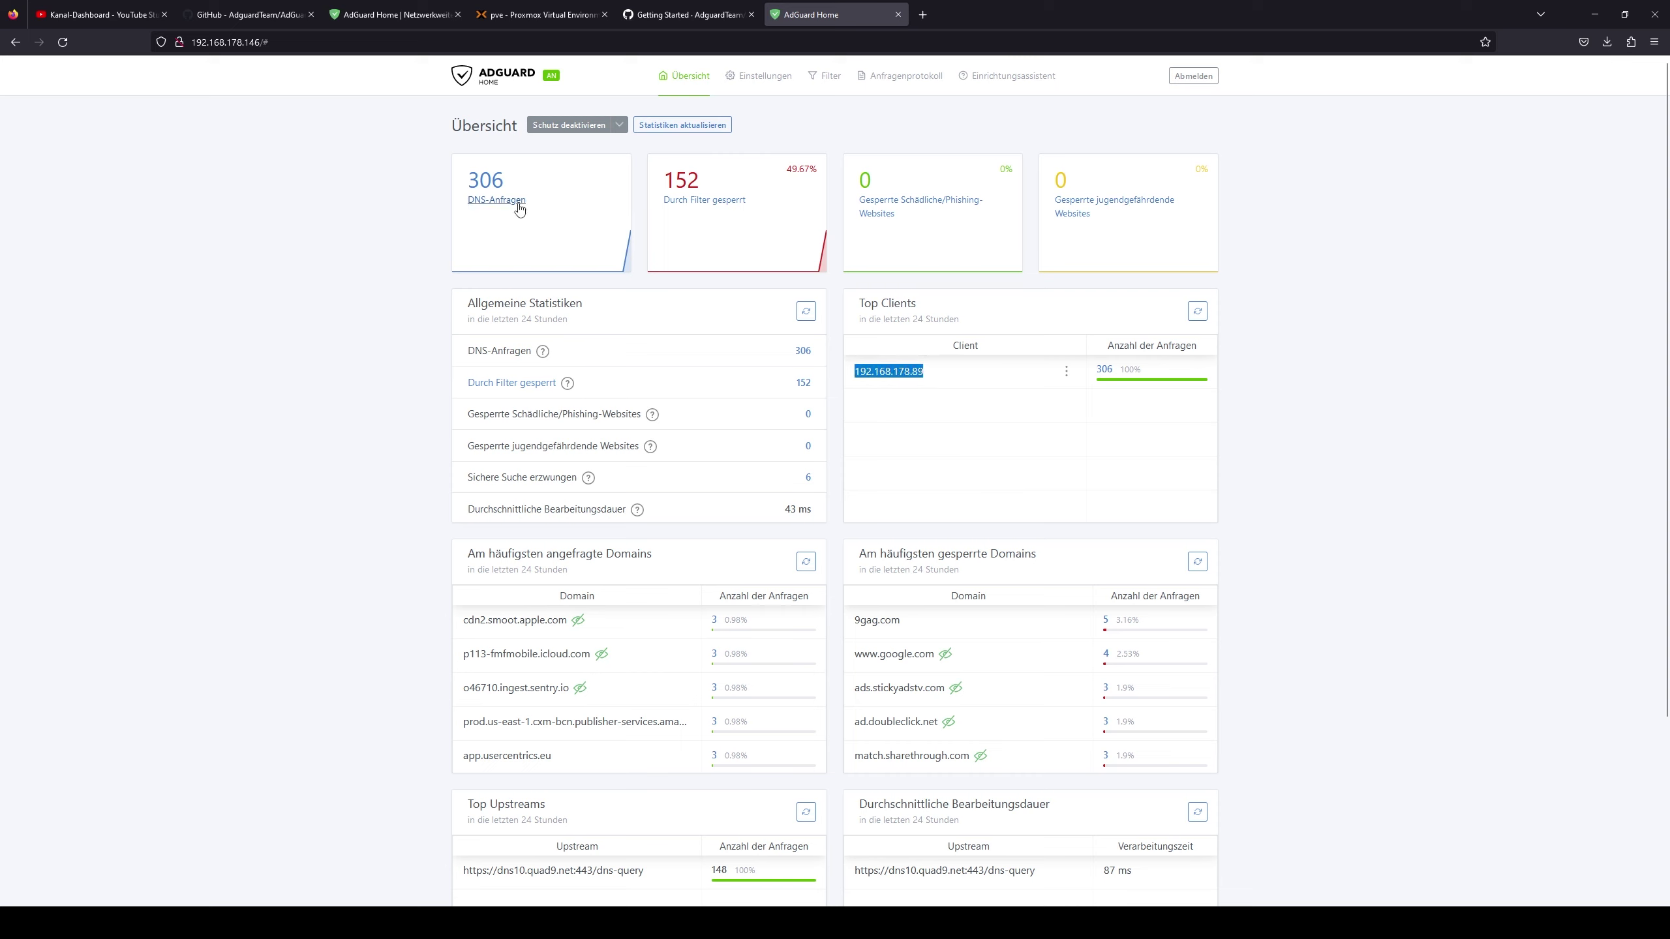
left_click(711, 206)
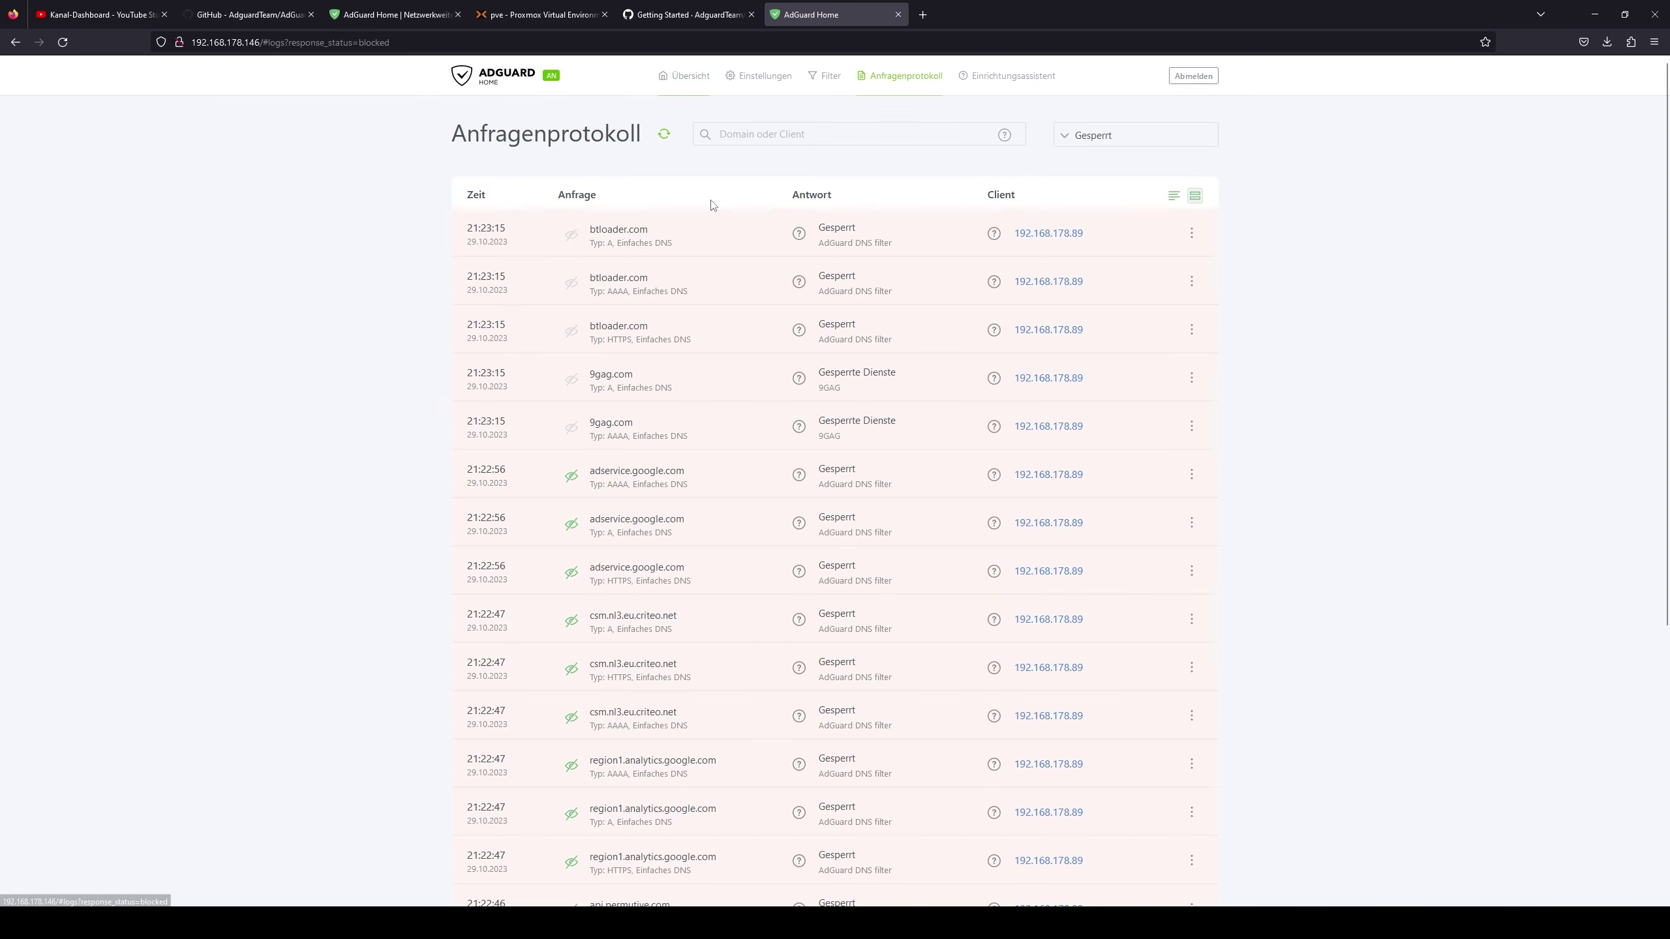
scroll(634, 349, "down", 3)
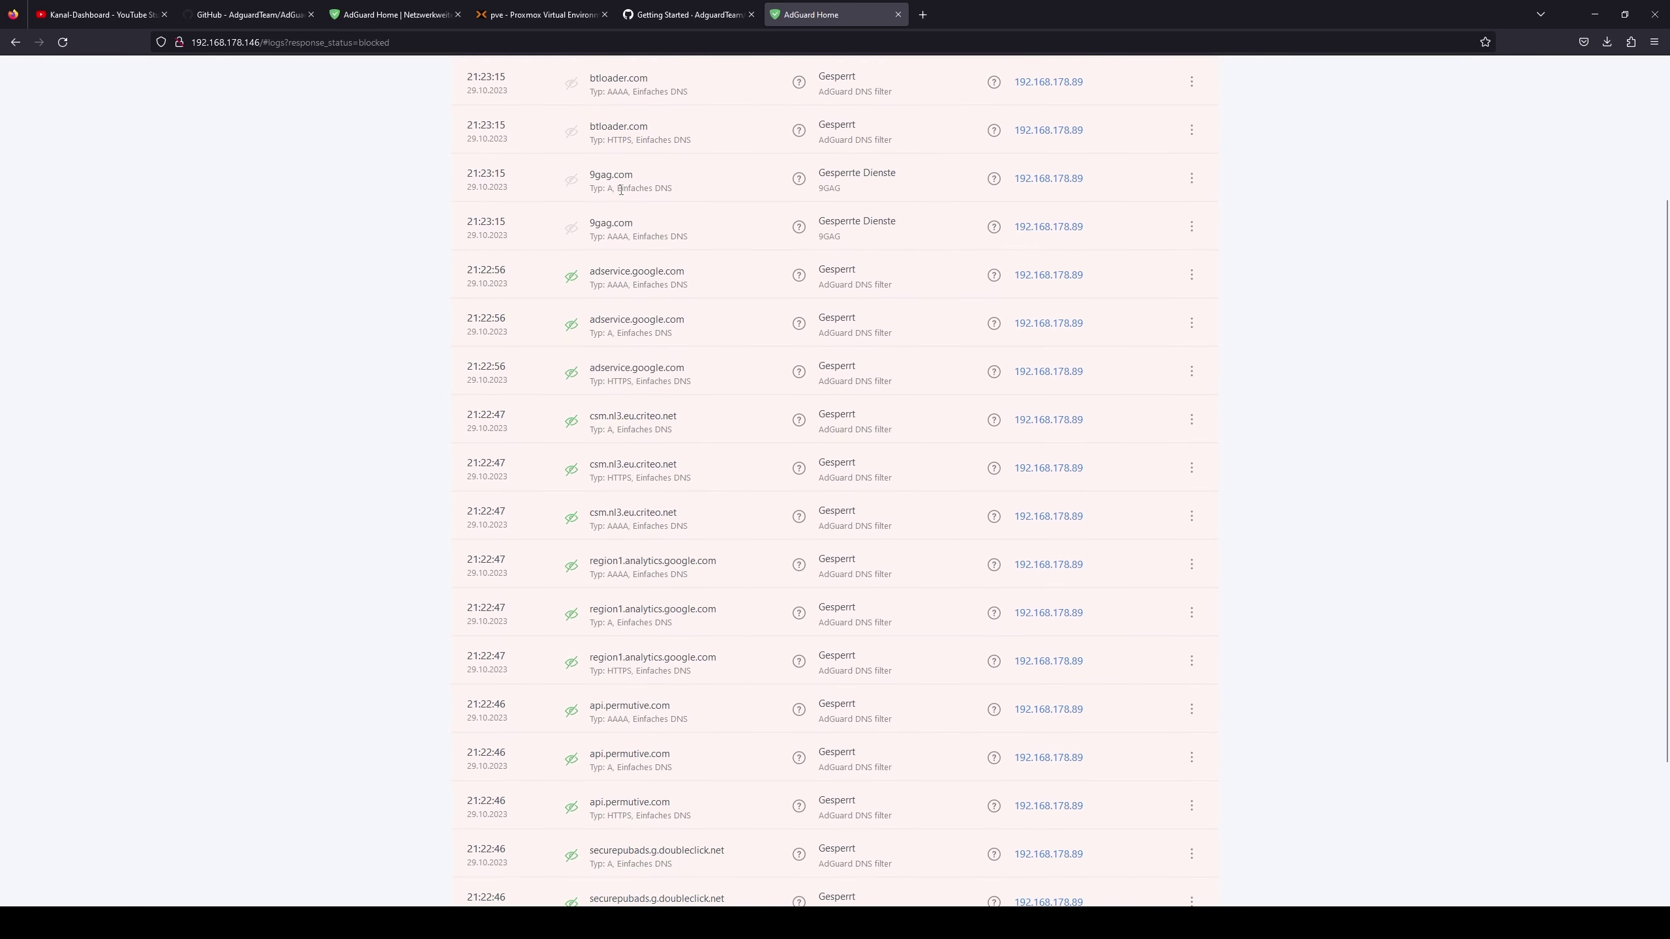
left_click_drag(595, 177, 659, 184)
scroll(659, 187, "up", 1)
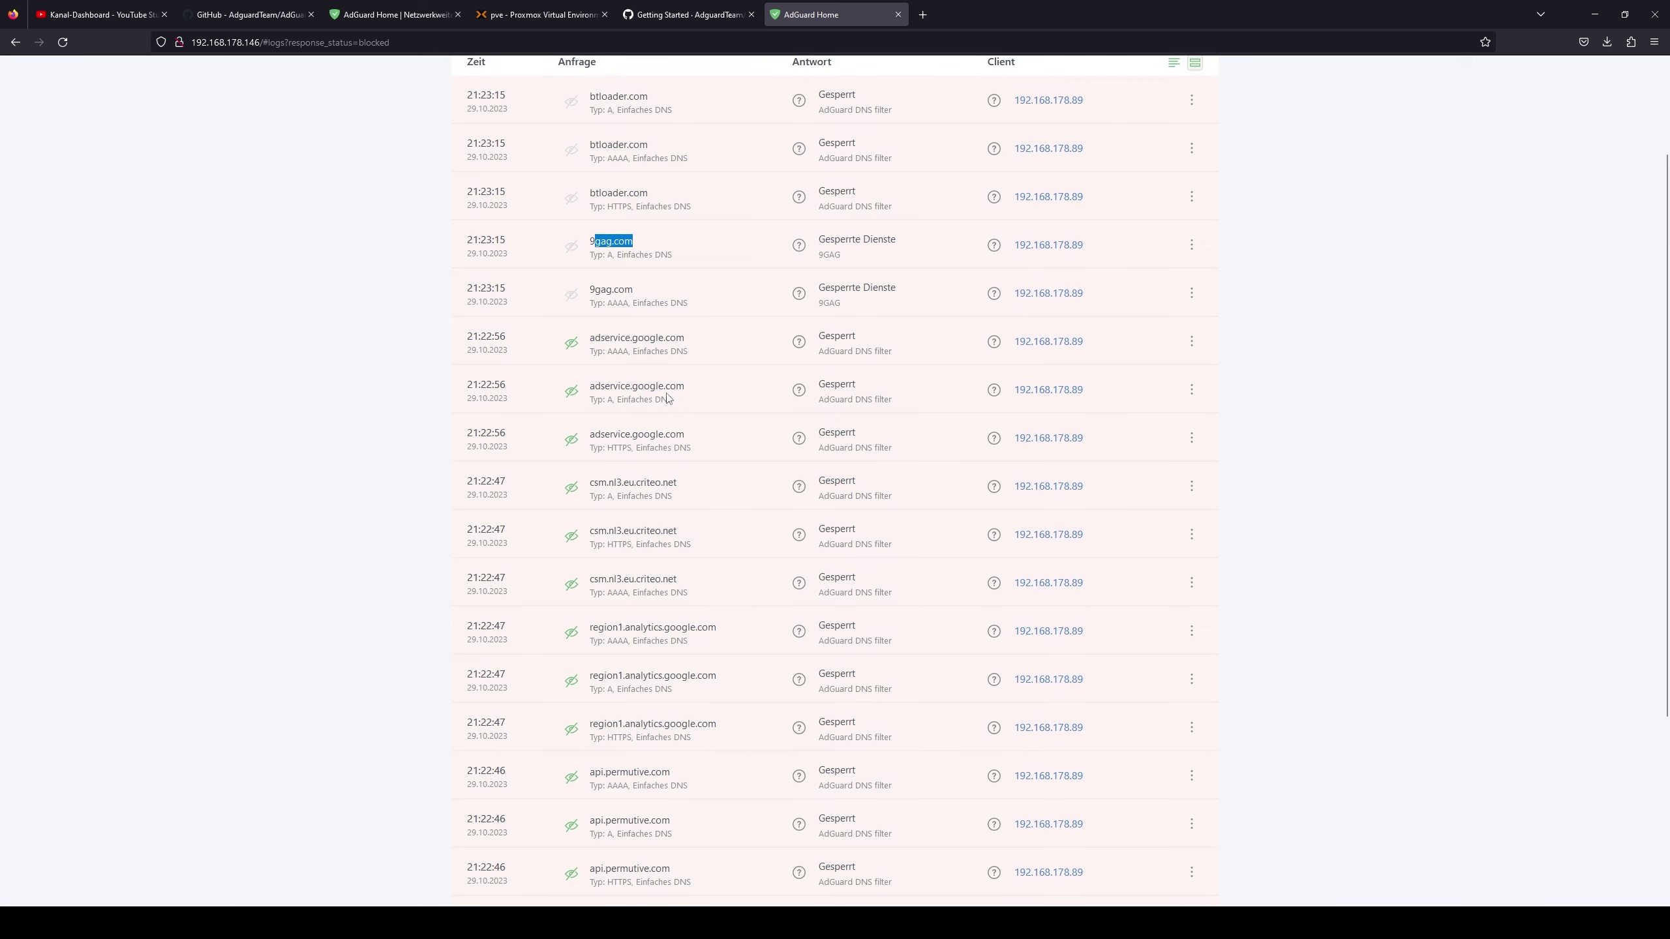
scroll(657, 388, "down", 10)
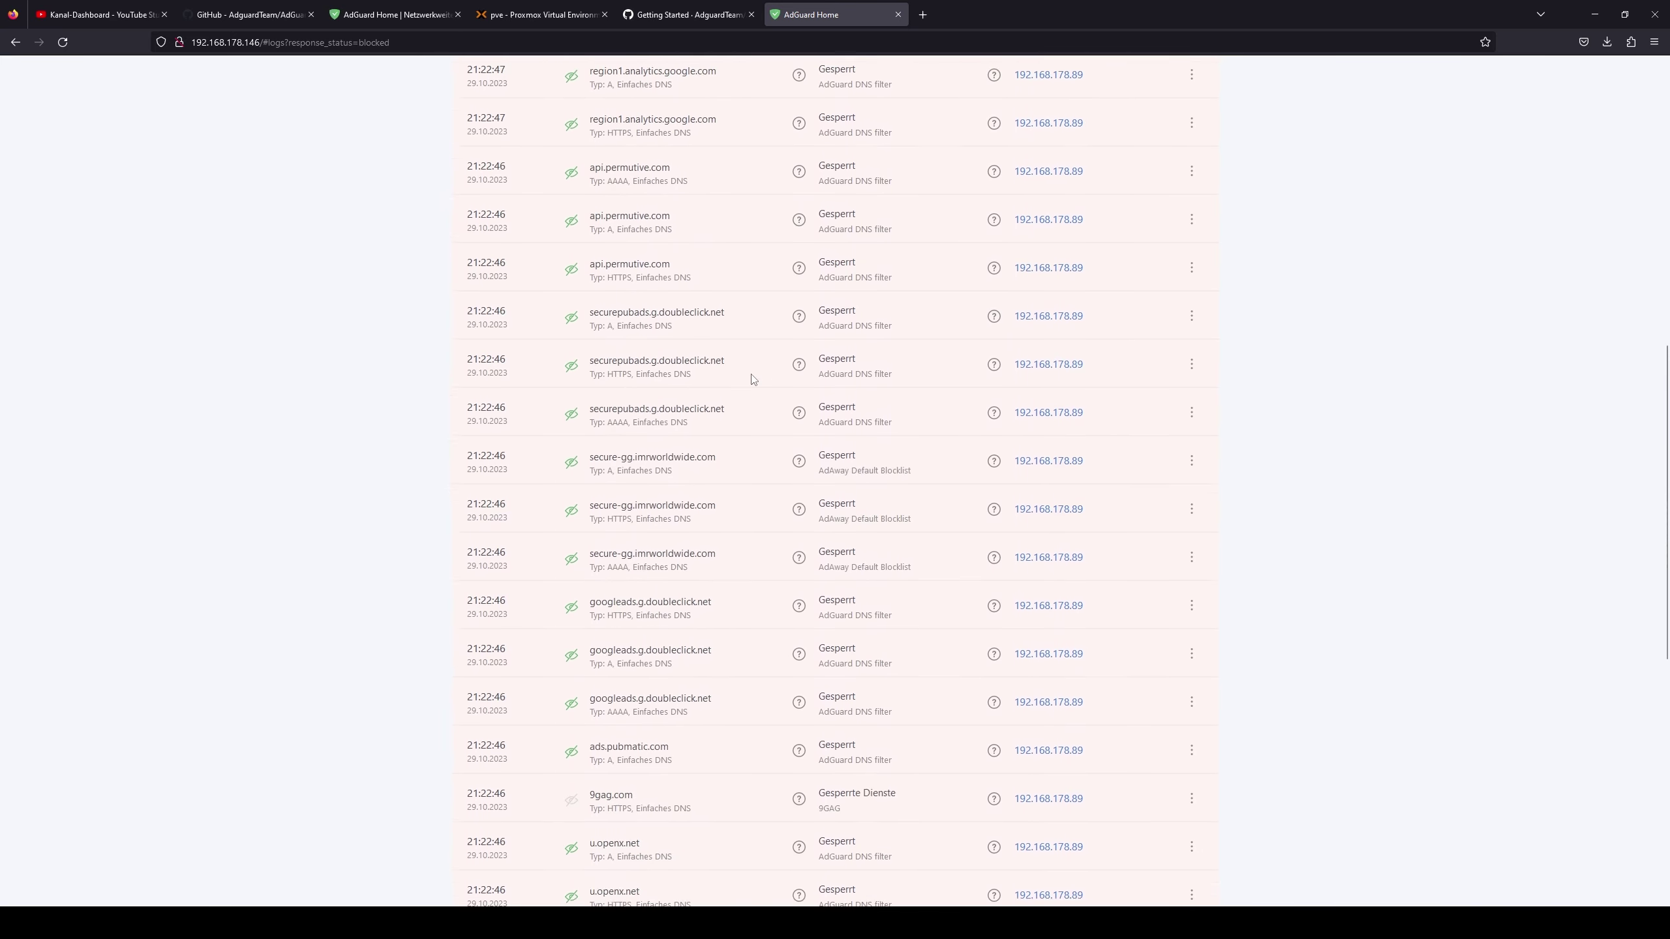
scroll(702, 395, "down", 10)
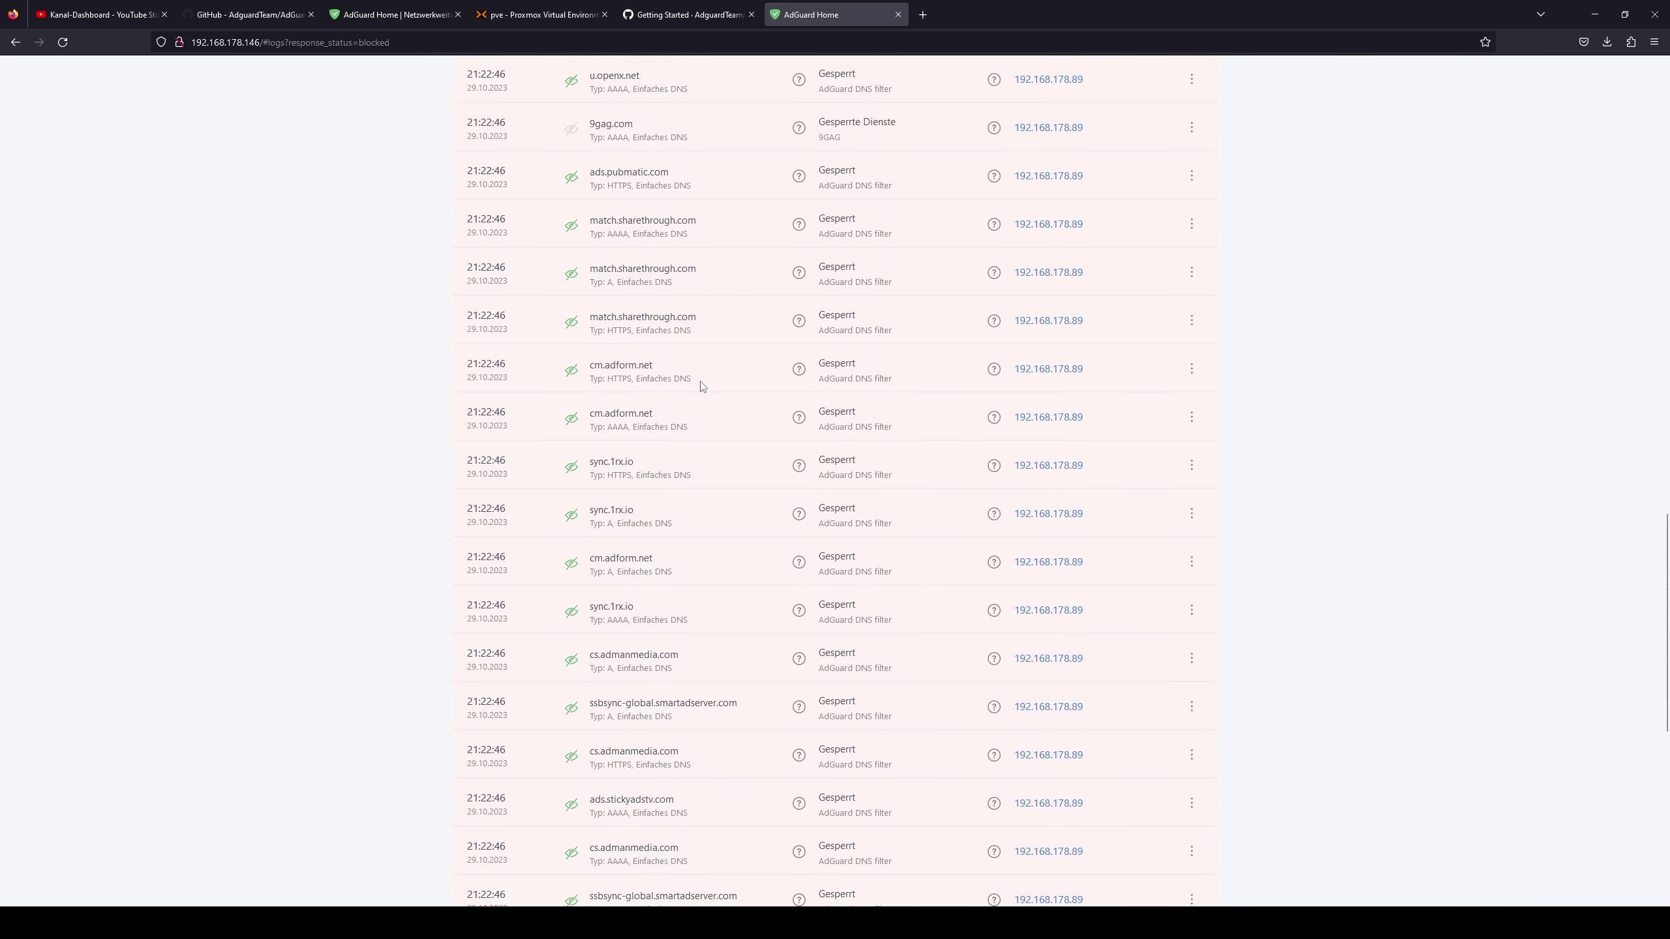
scroll(704, 386, "up", 20)
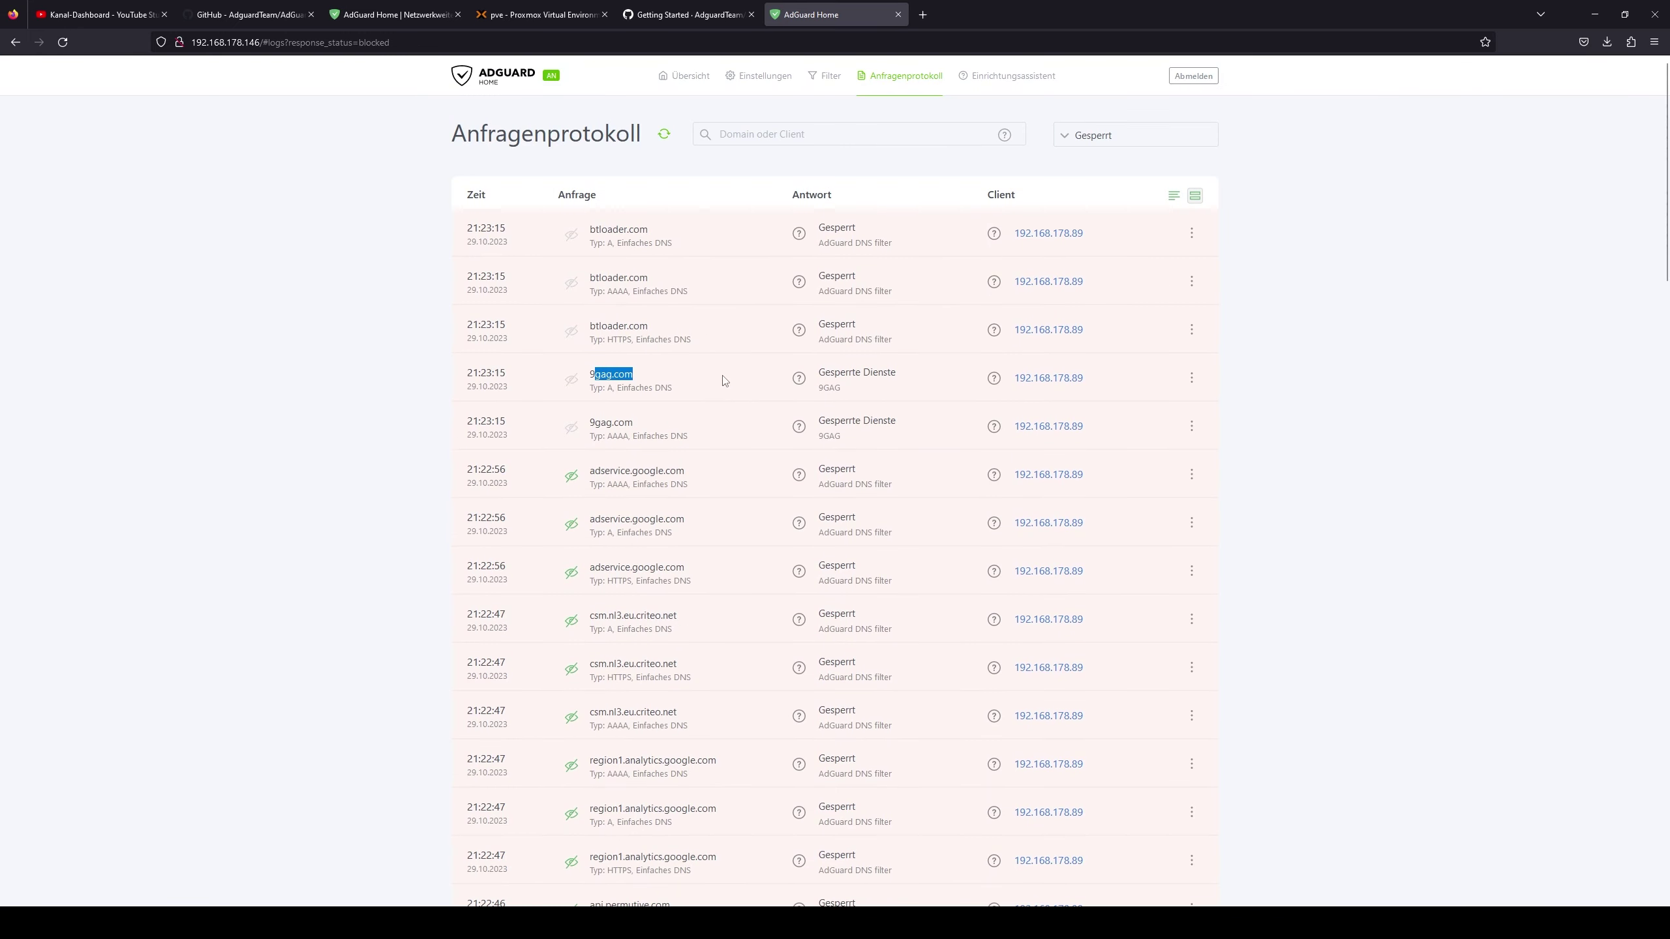
left_click(687, 76)
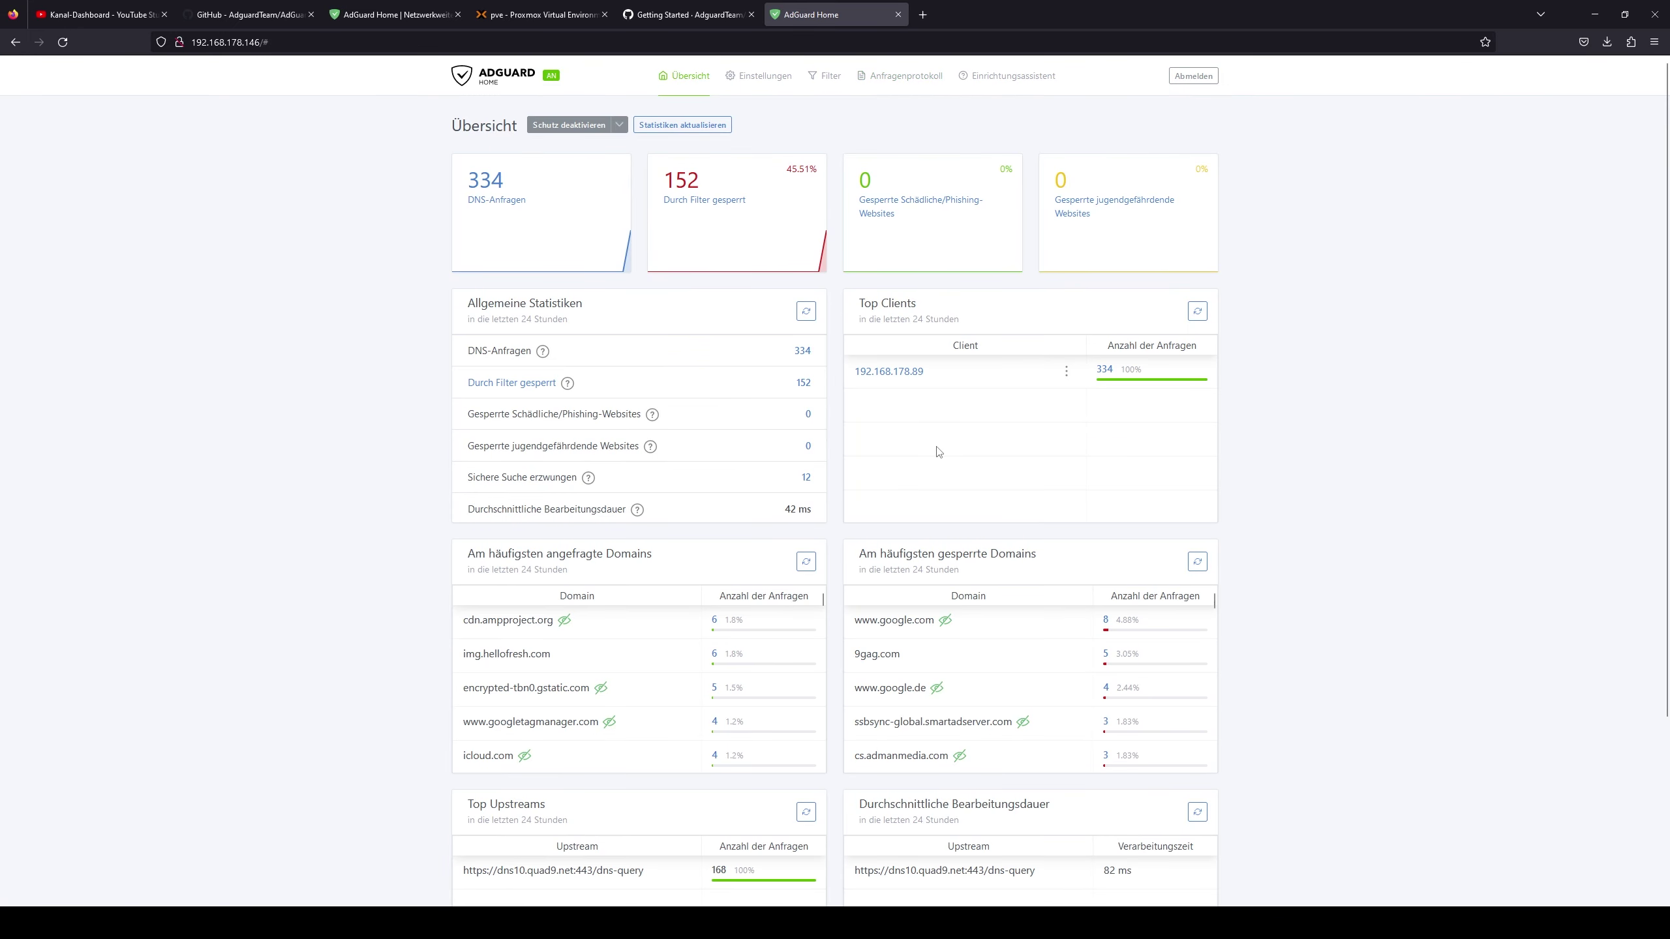
scroll(989, 535, "down", 2)
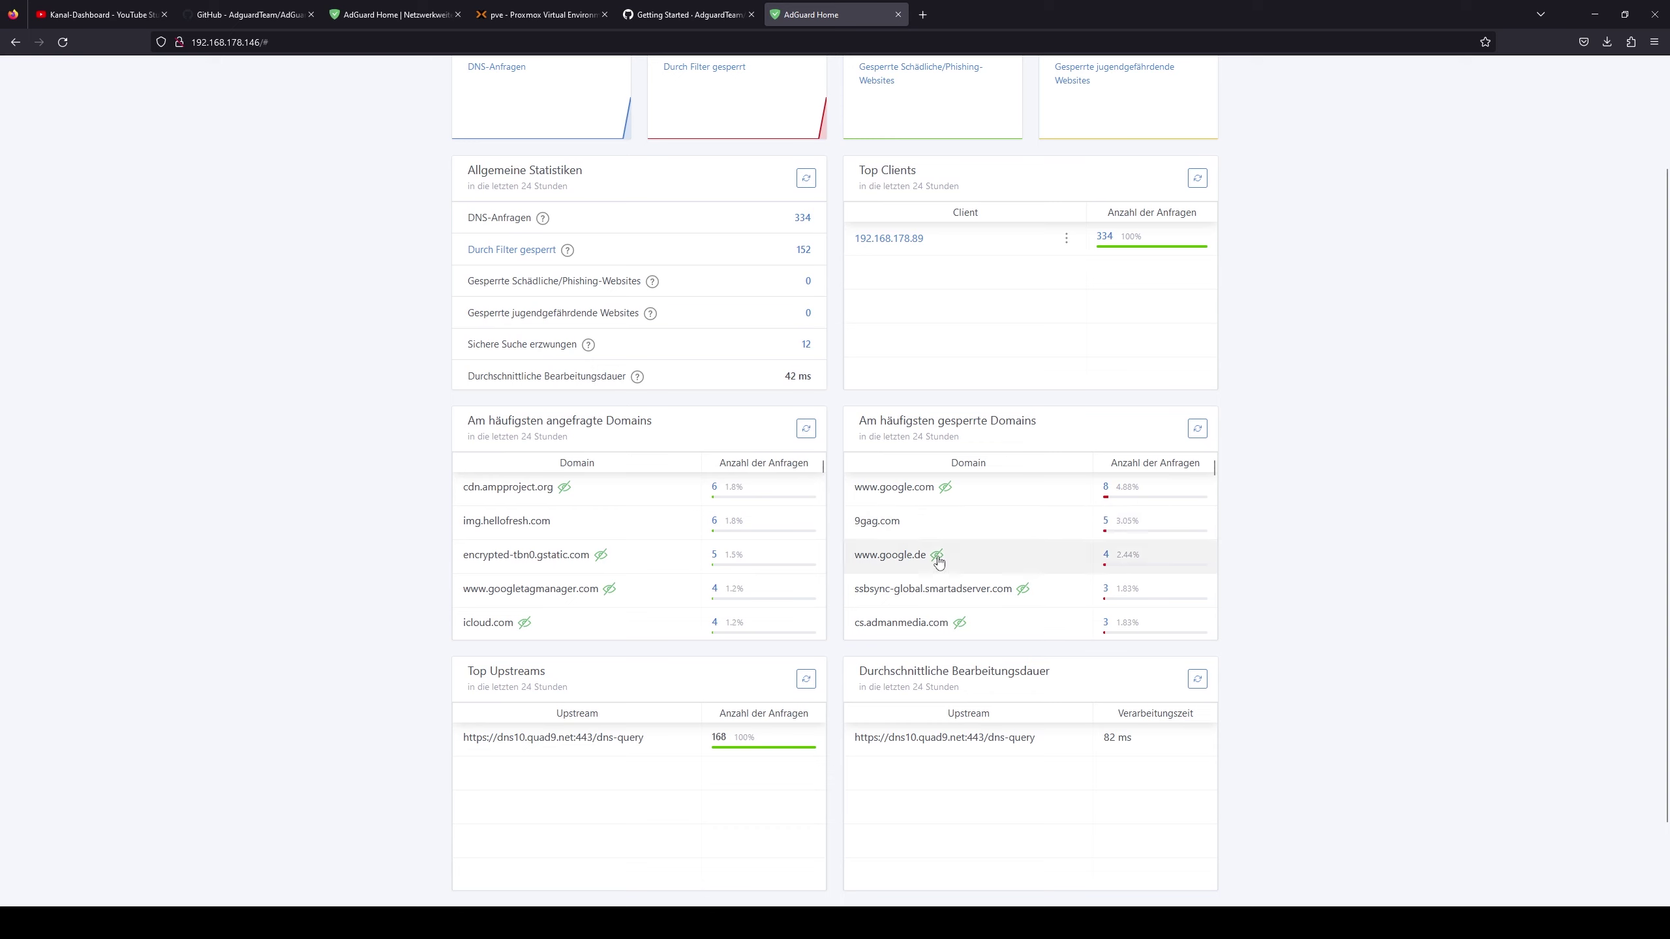
scroll(940, 559, "down", 5)
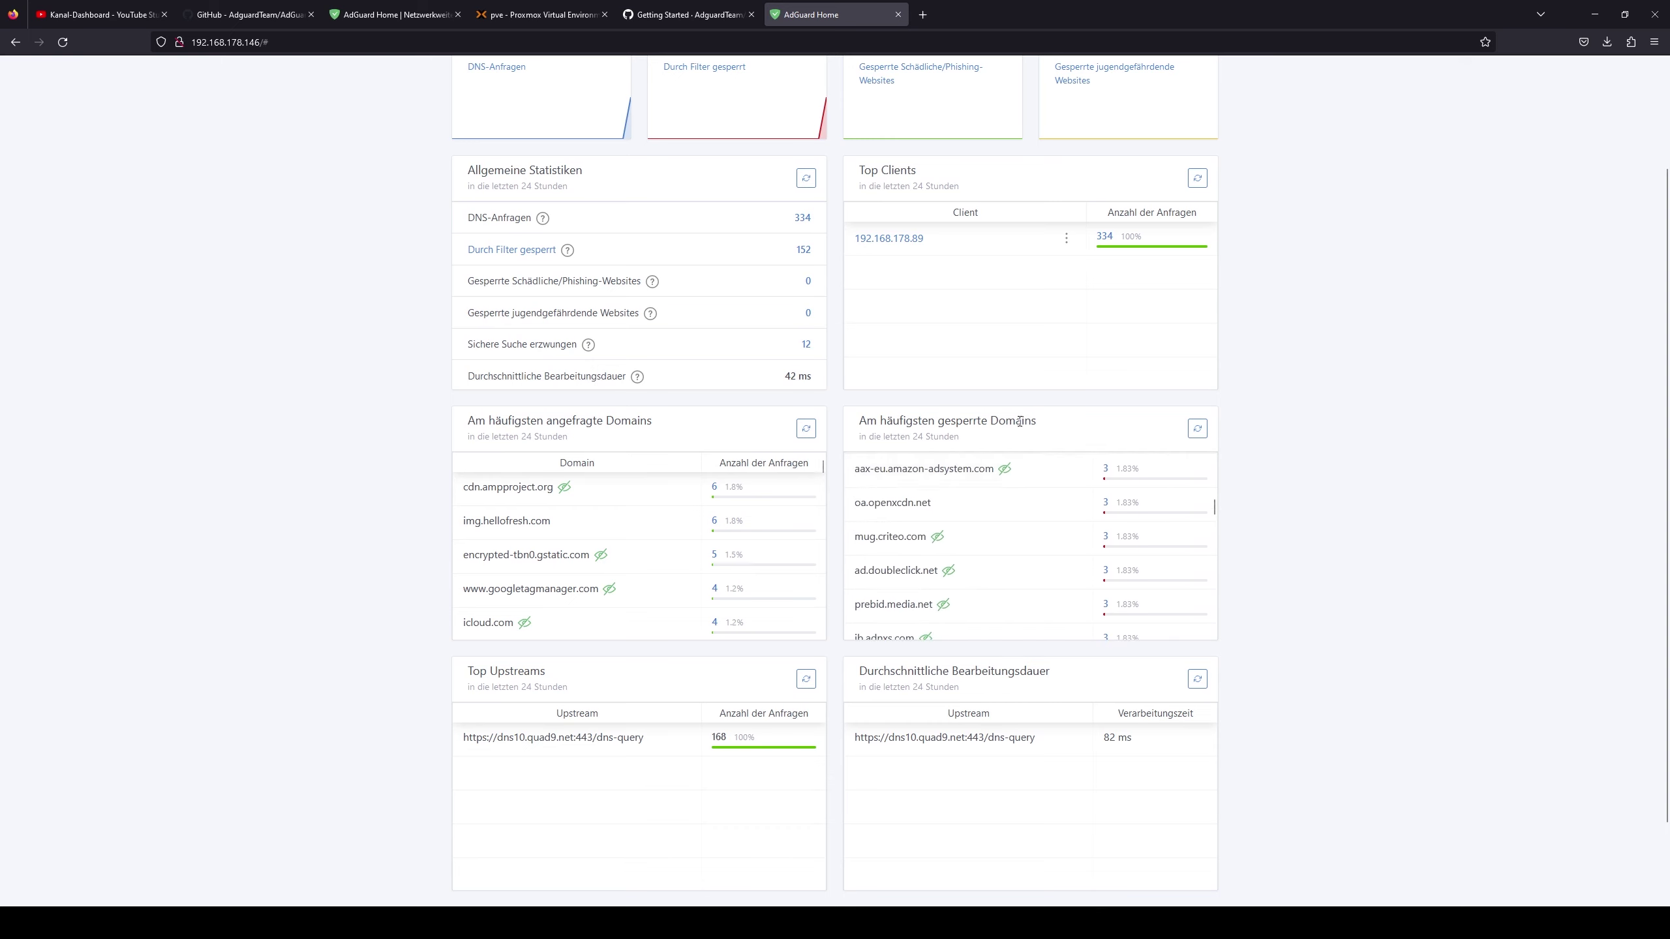
scroll(929, 524, "down", 5)
scroll(919, 520, "down", 5)
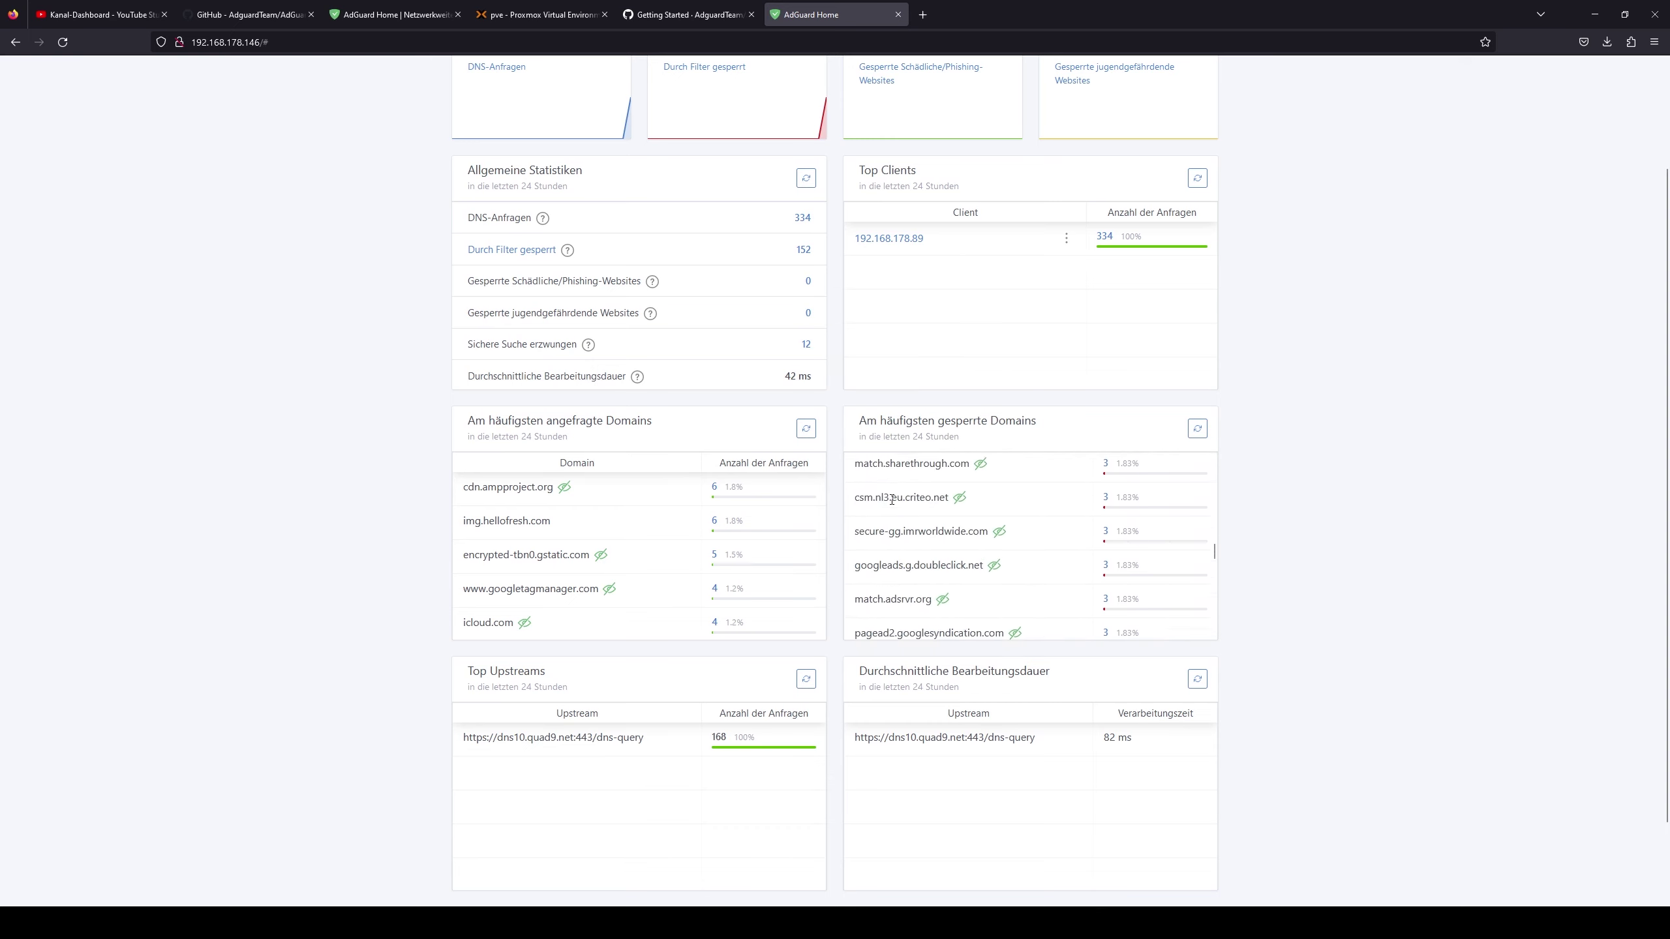
scroll(912, 538, "down", 5)
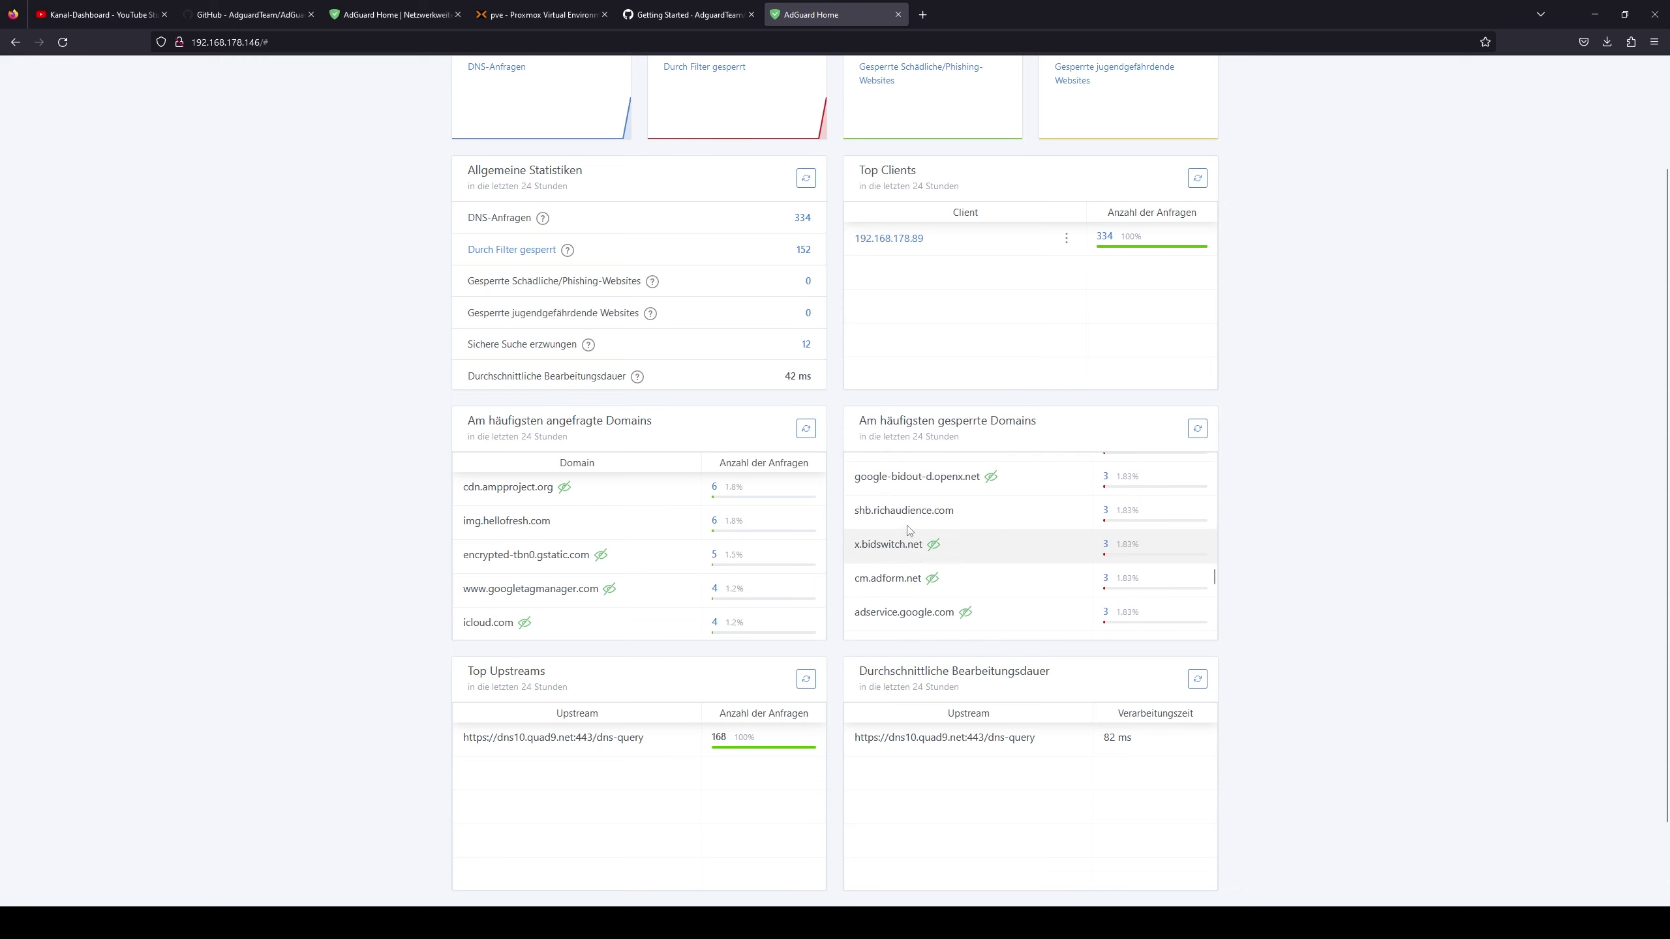
scroll(909, 544, "up", 4)
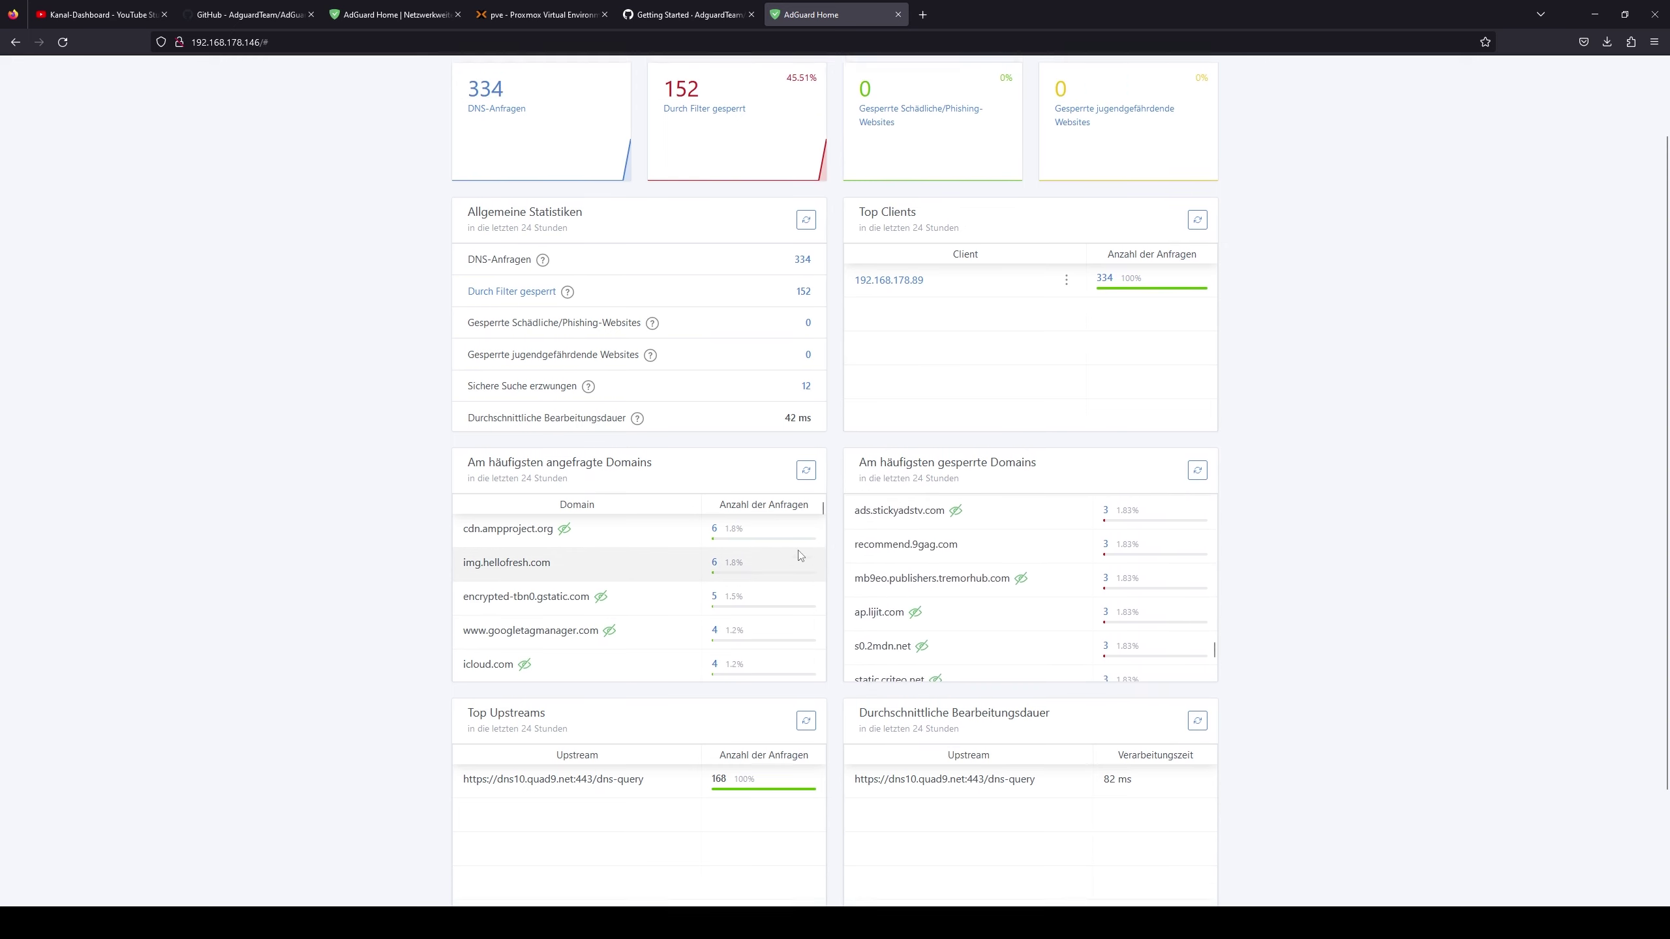
scroll(418, 469, "down", 2)
scroll(414, 464, "down", 2)
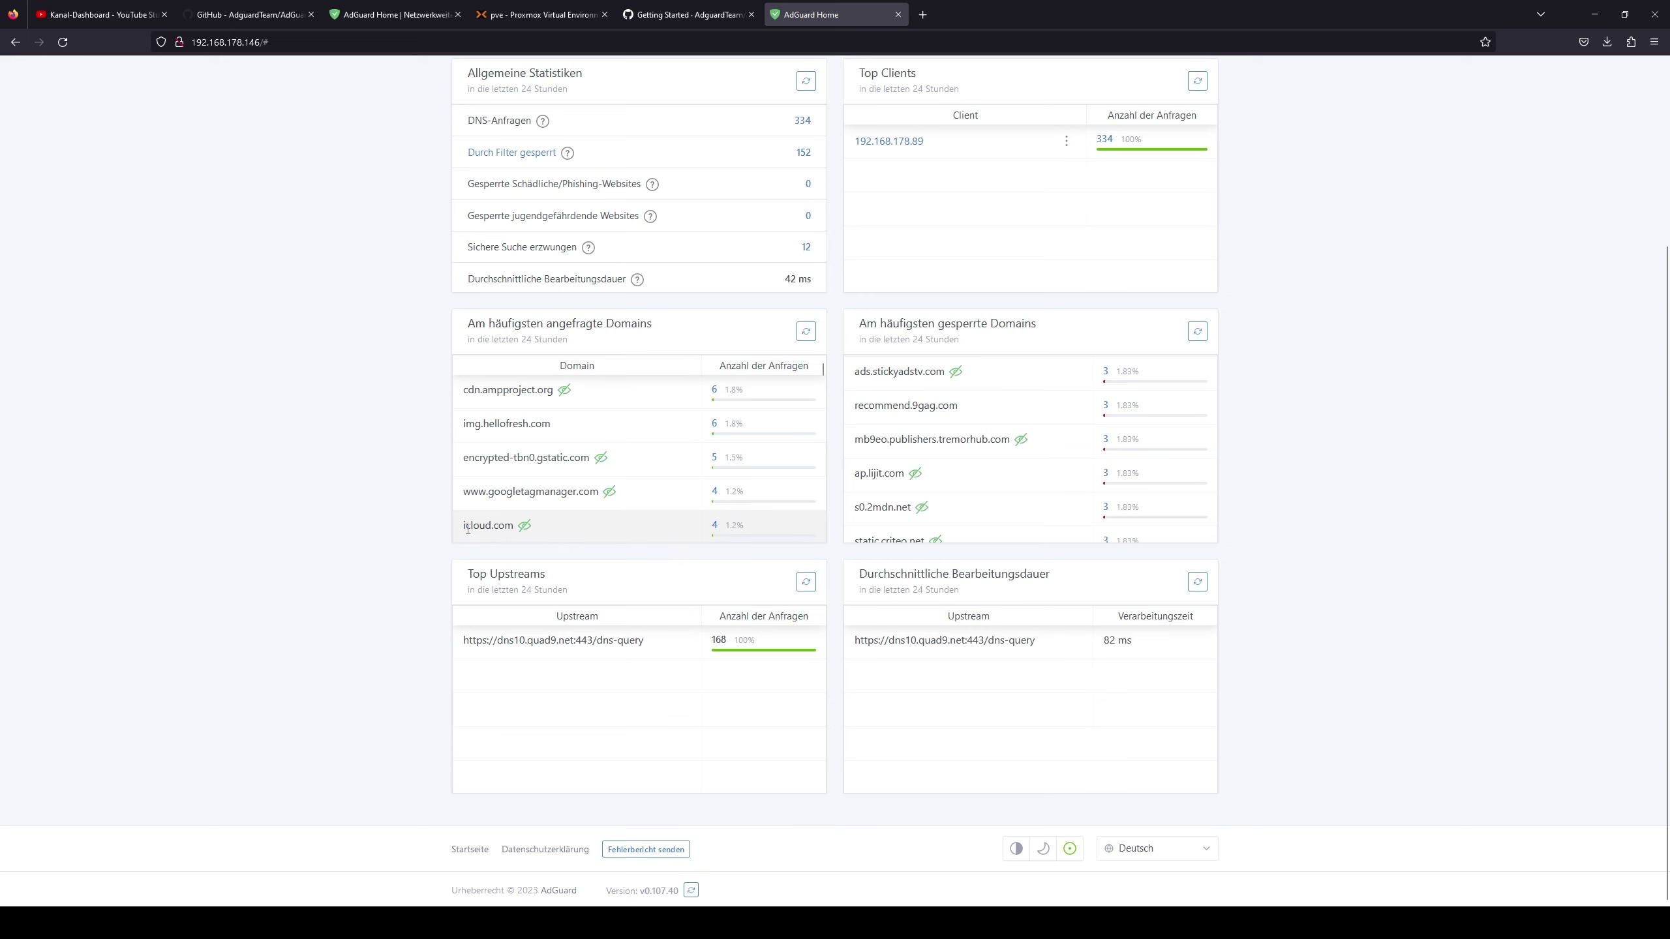
scroll(697, 535, "up", 4)
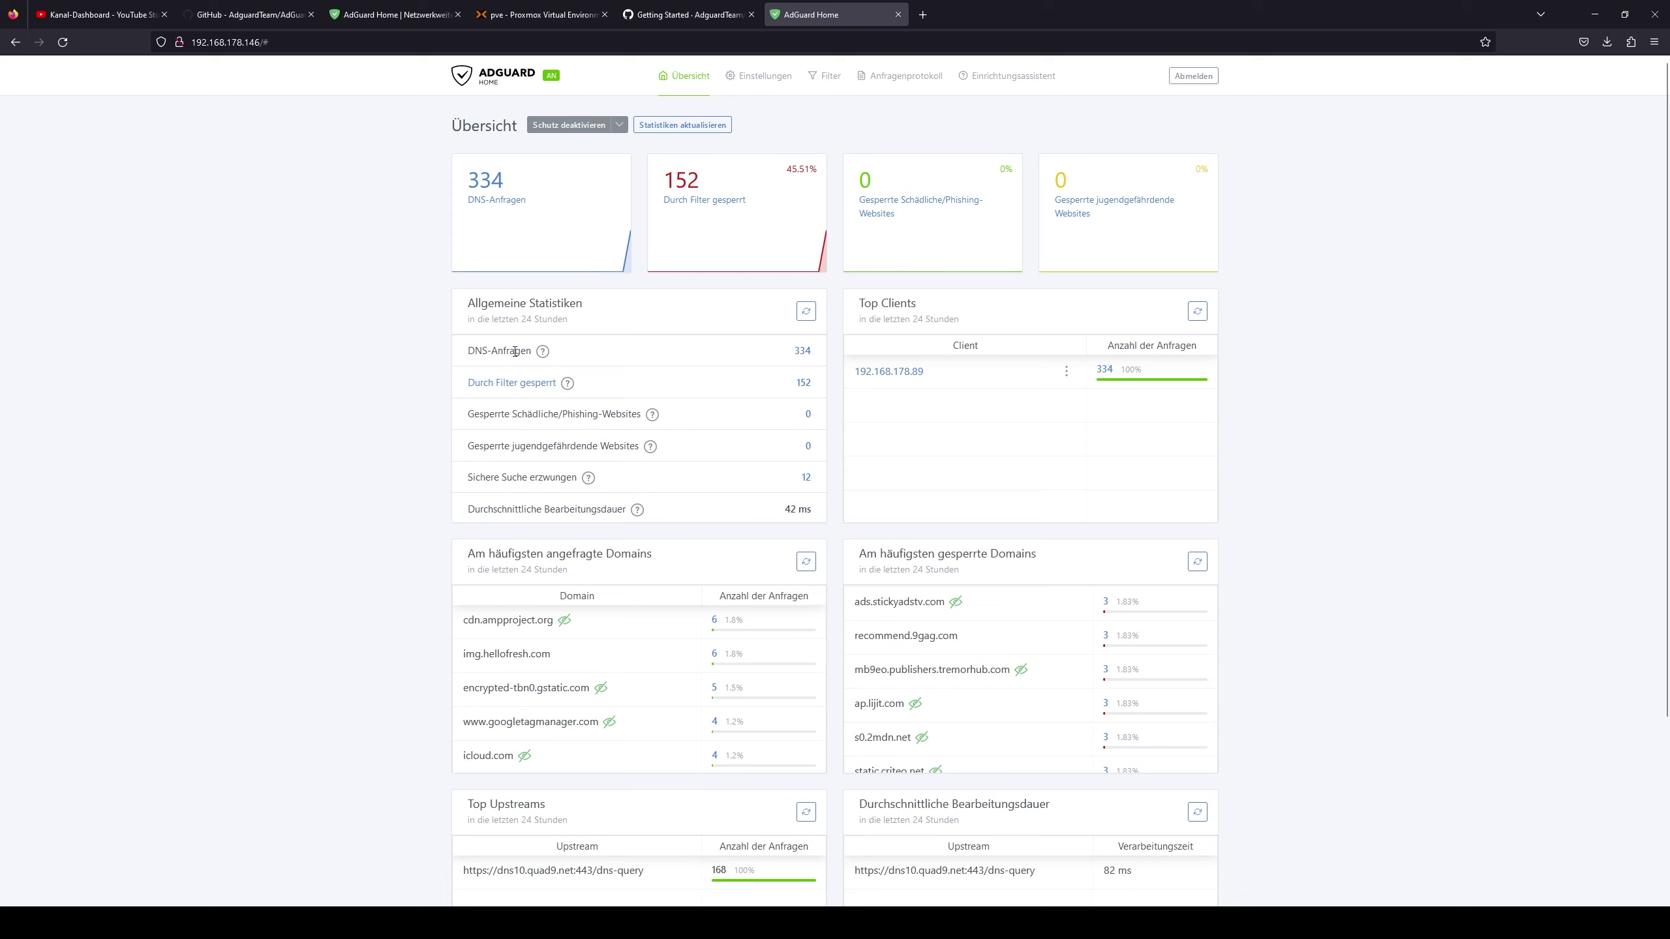
- Open the full query log and scroll through the logged requests
left_click(500, 201)
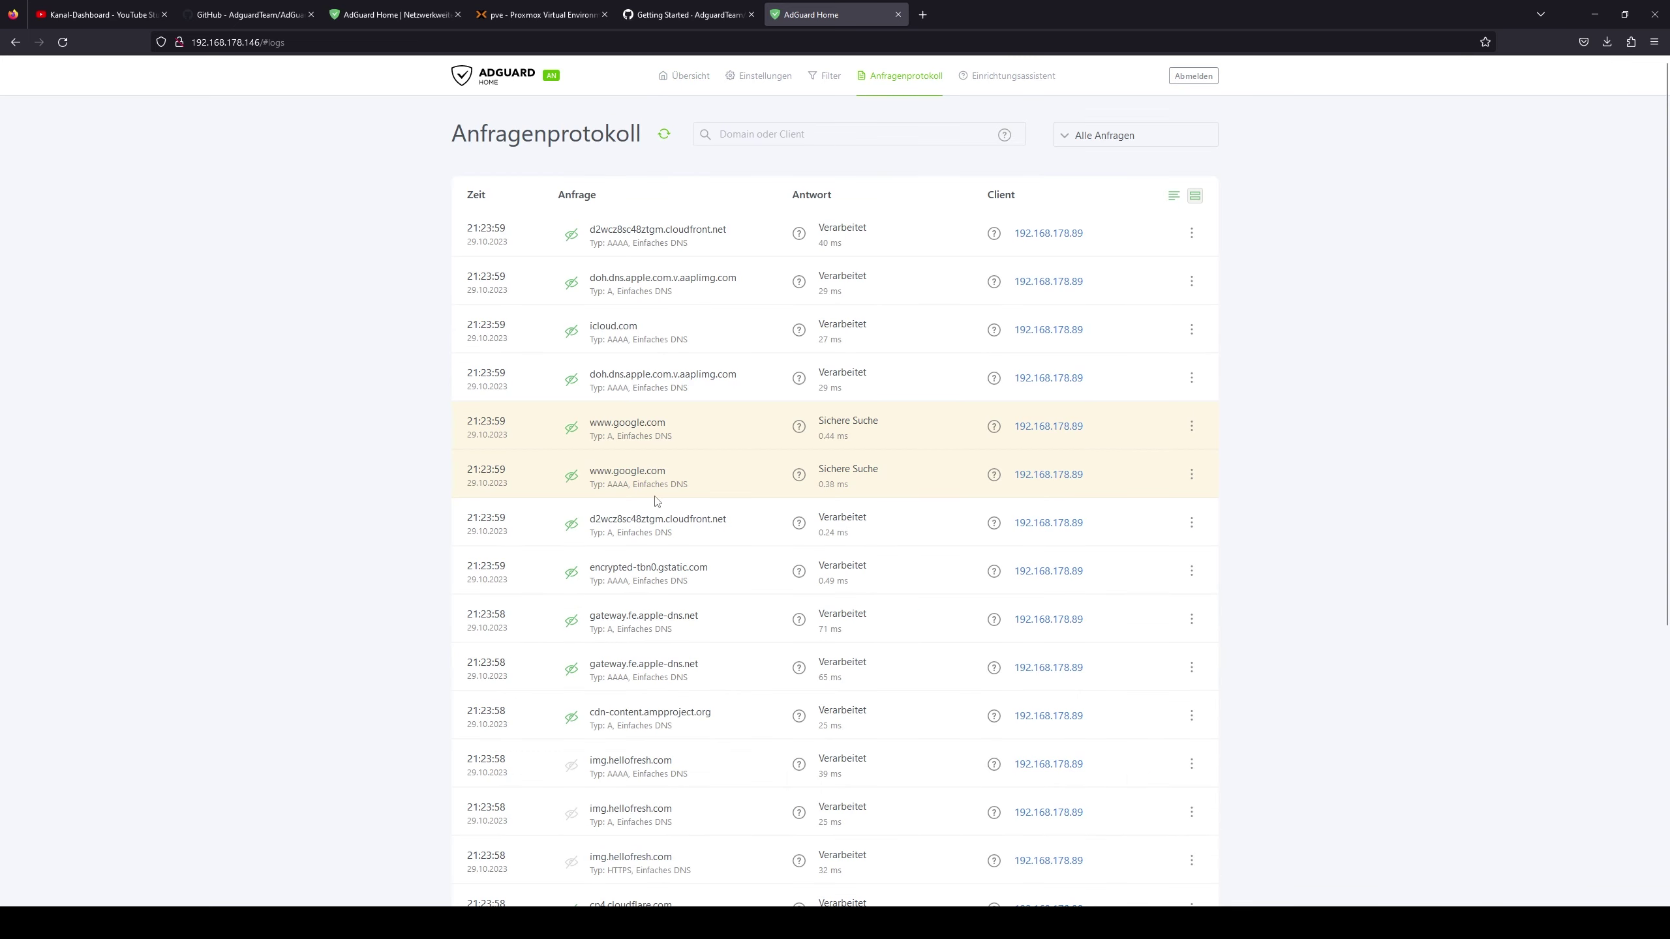
scroll(656, 501, "down", 3)
scroll(723, 296, "up", 3)
scroll(791, 67, "down", 1)
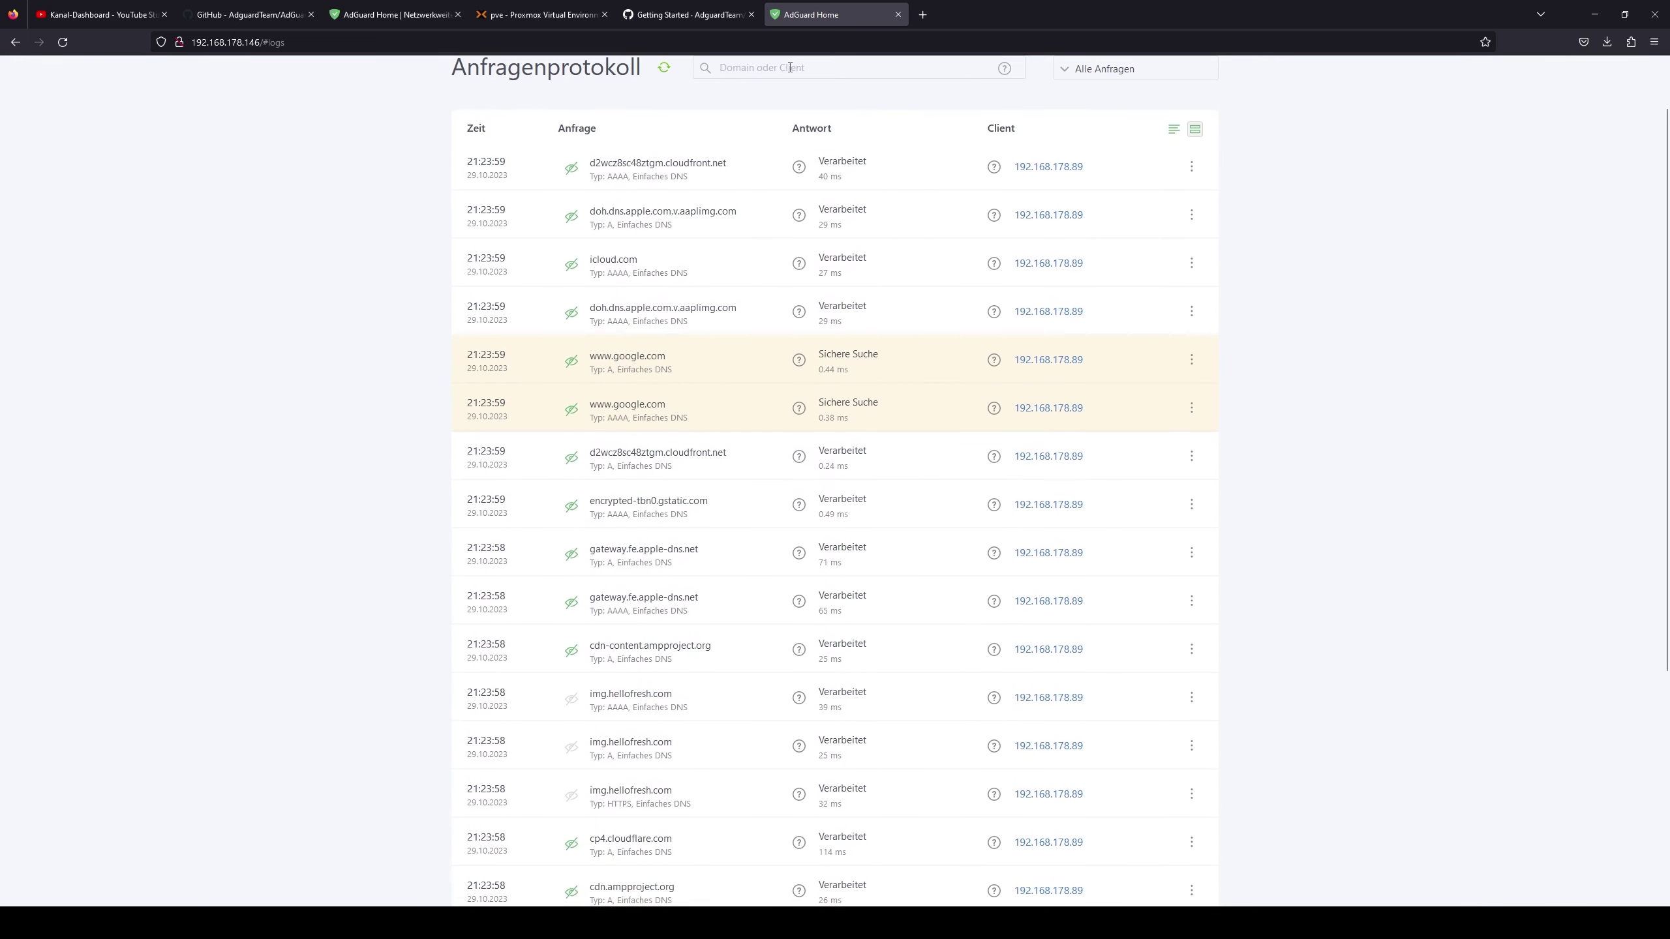
scroll(790, 68, "up", 1)
- Check the Client-Einstellungen page, then return to the Übersicht dashboard showing 336 queries
mouse_move(822, 79)
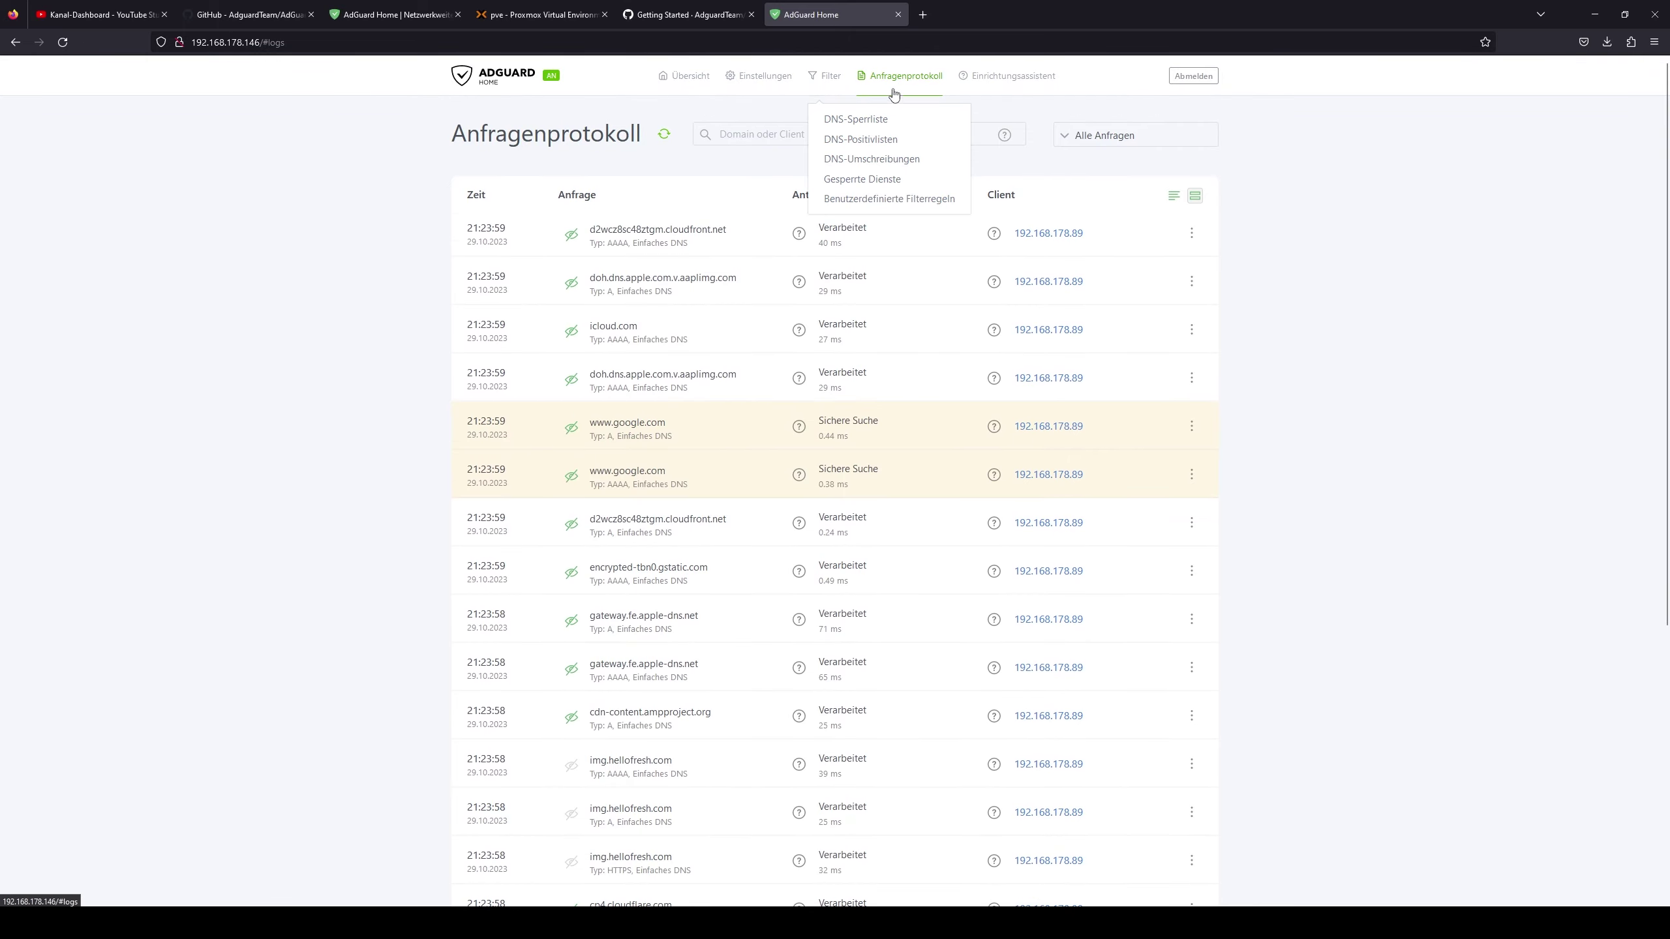
mouse_move(759, 75)
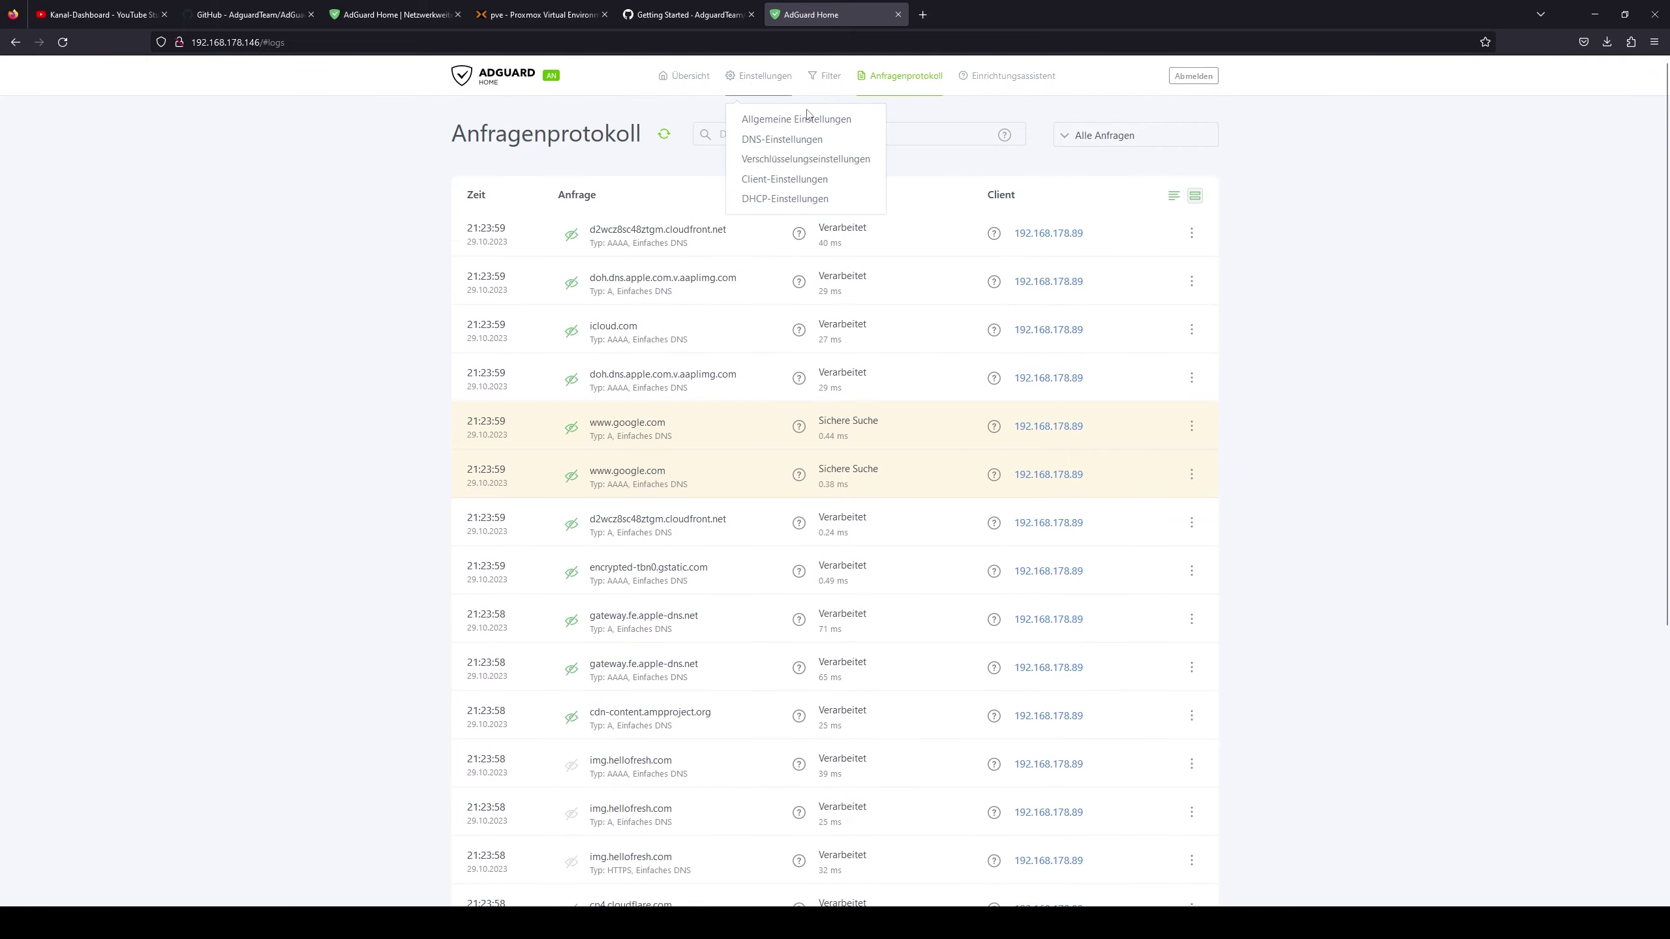
left_click(774, 184)
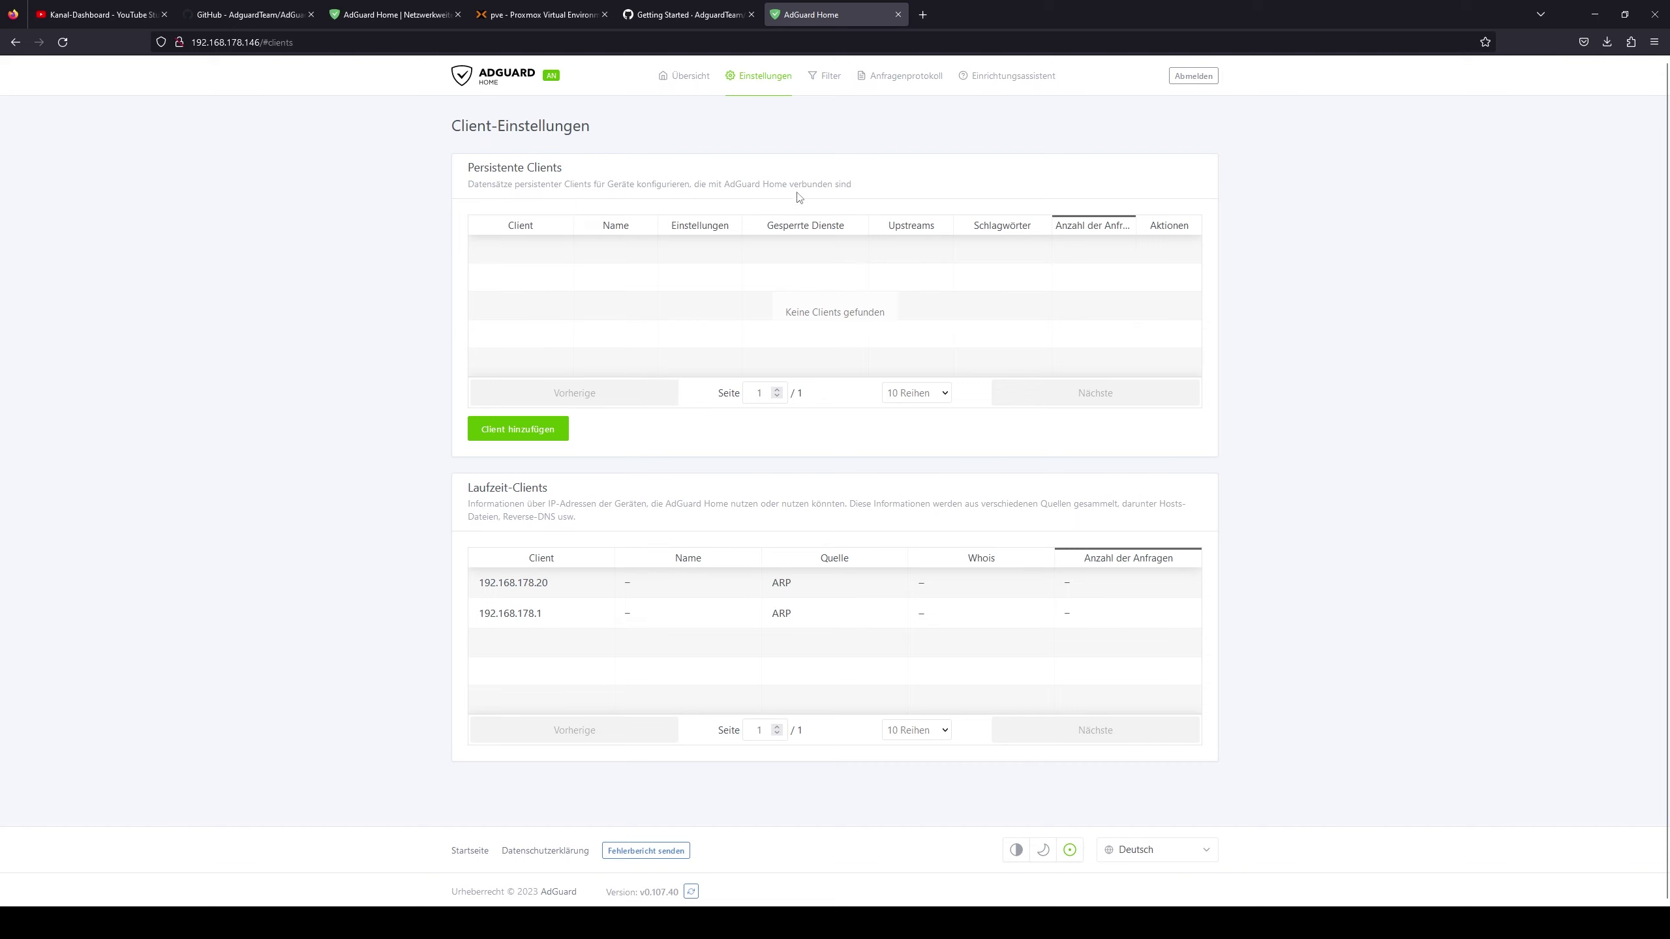
left_click(684, 77)
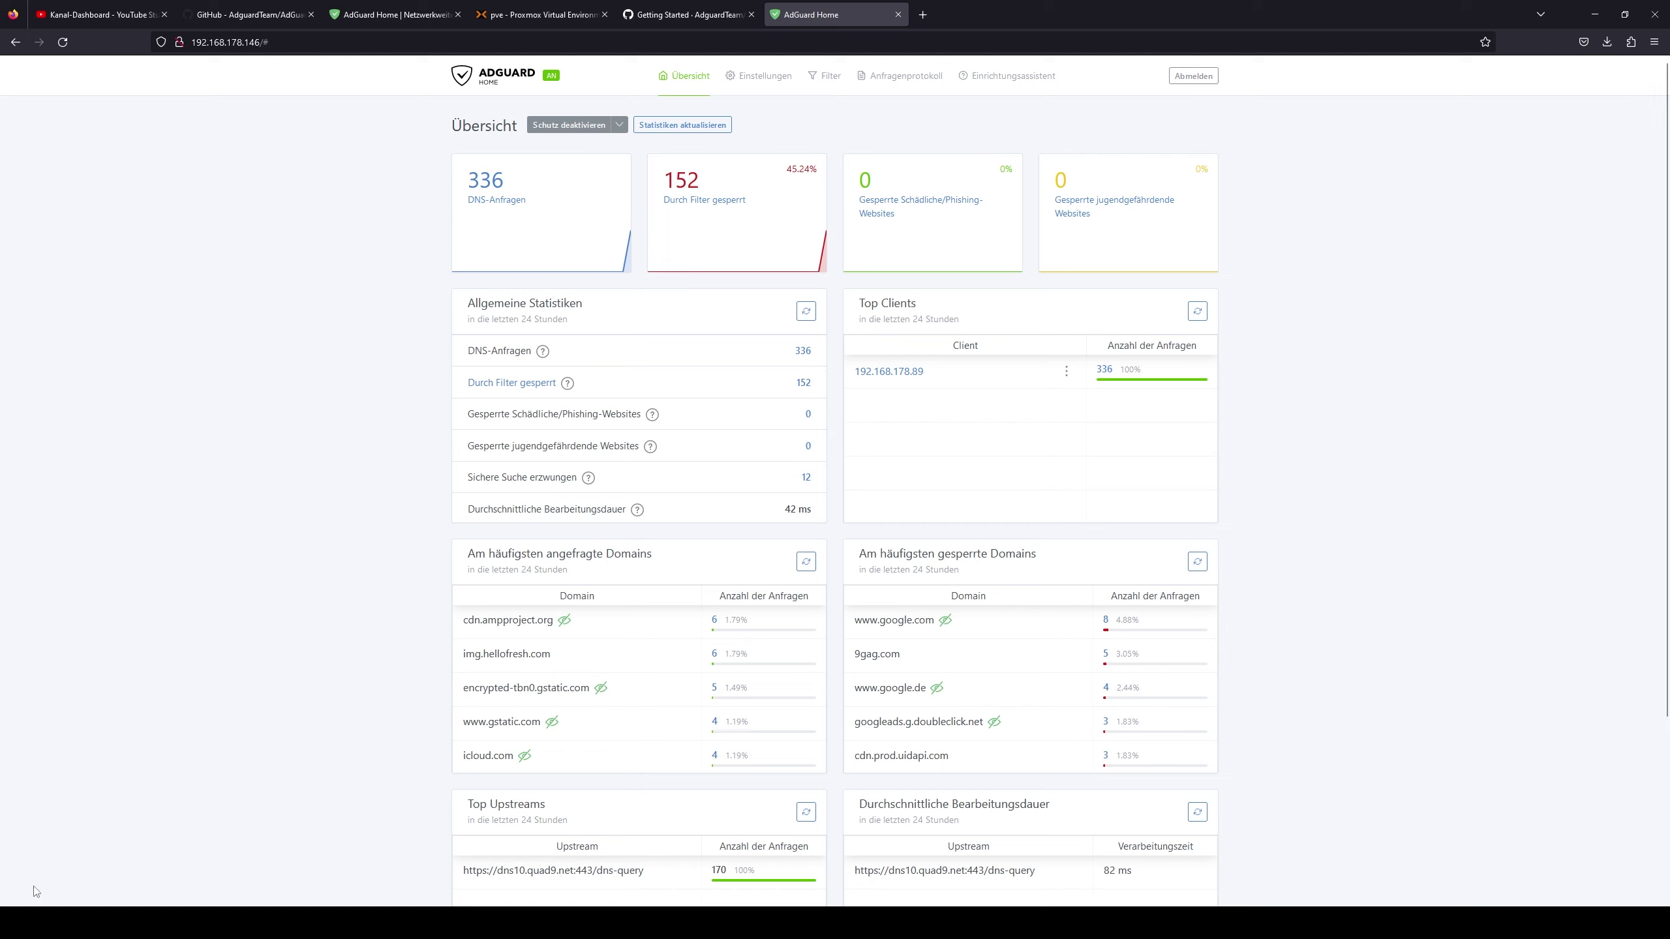
- Open Windows Settings > Netzwerk und Internet > Ethernet and review the connection details
left_click(16, 924)
left_click(61, 538)
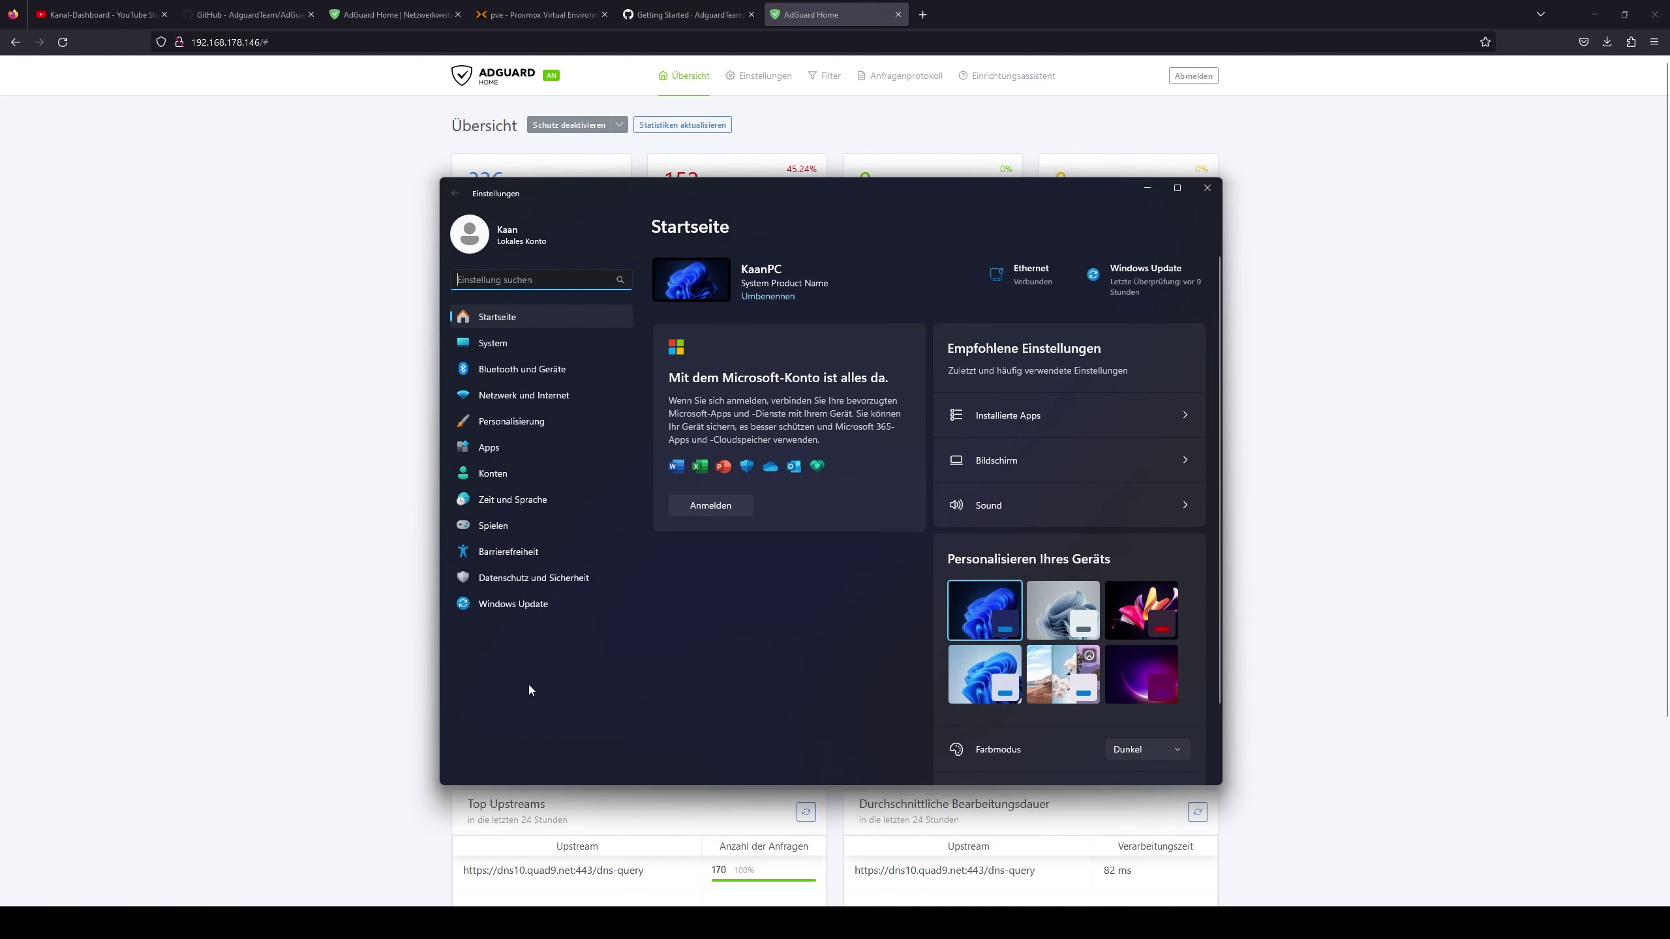
left_click(501, 394)
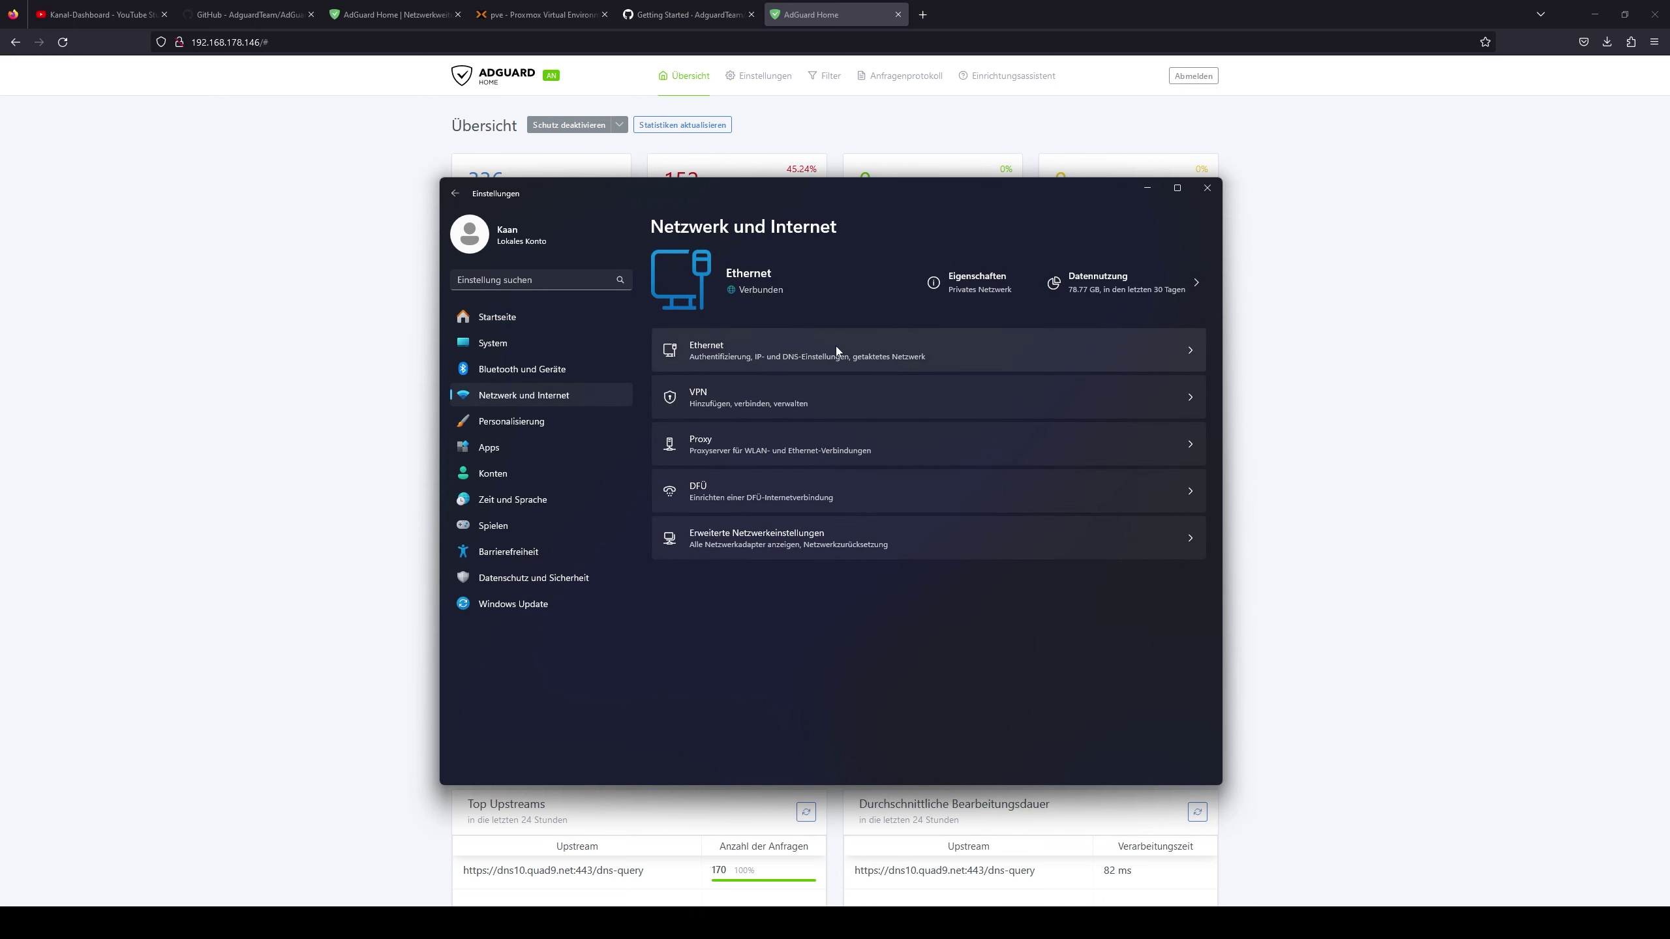
left_click(945, 342)
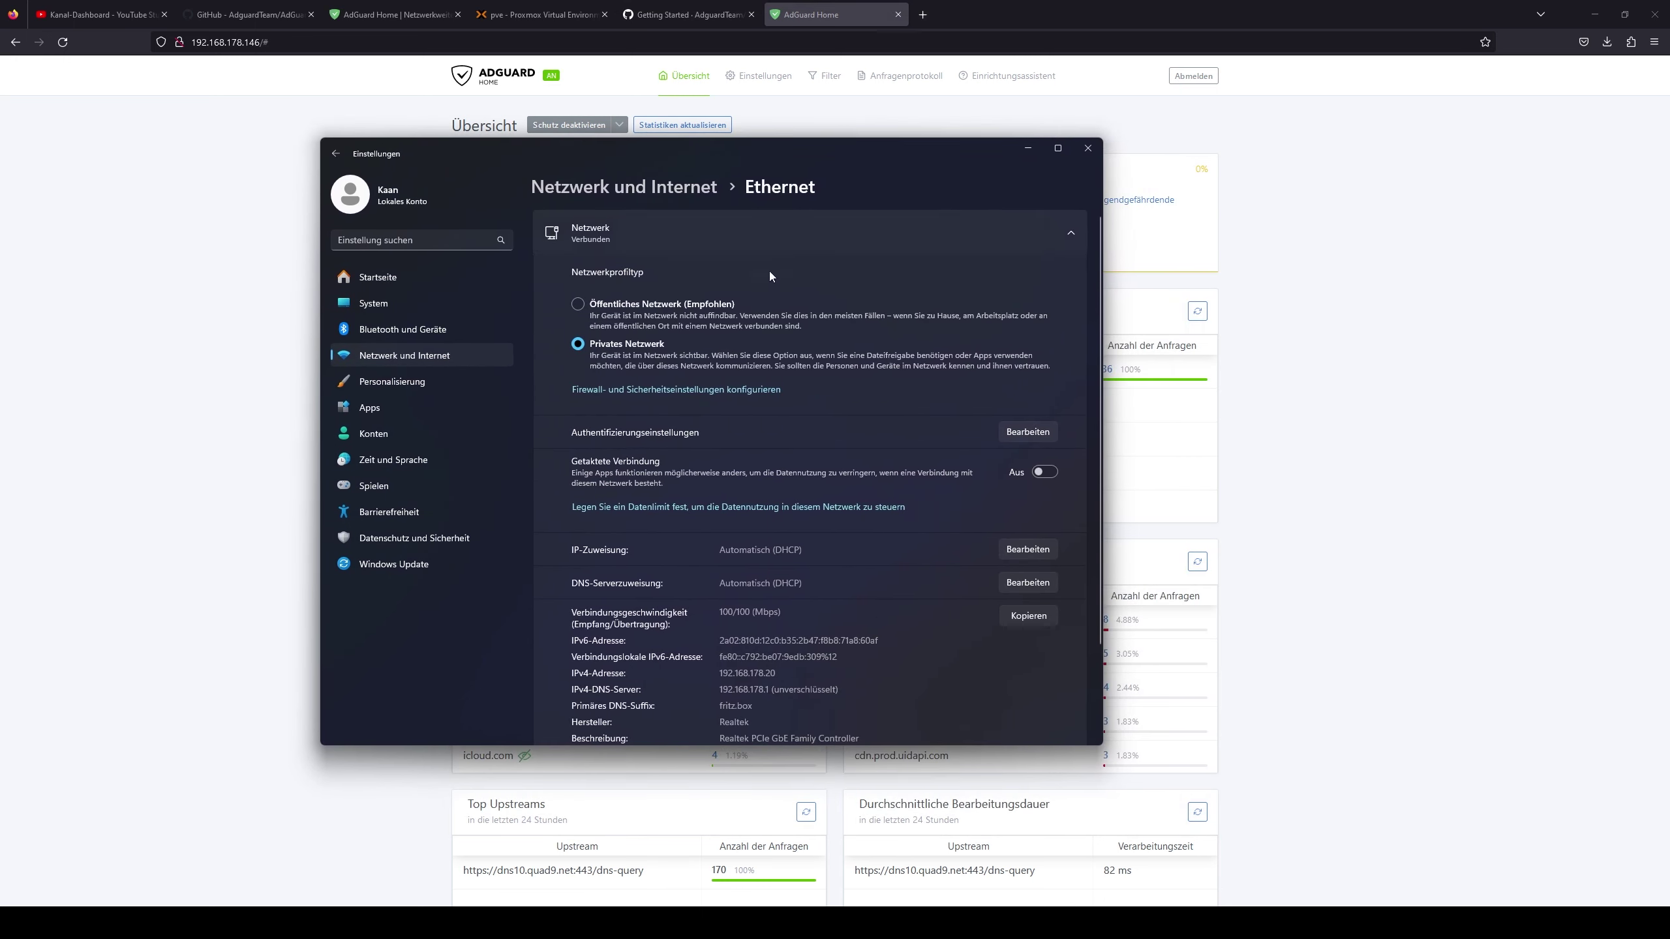
scroll(770, 271, "down", 3)
scroll(735, 237, "up", 2)
scroll(675, 437, "down", 2)
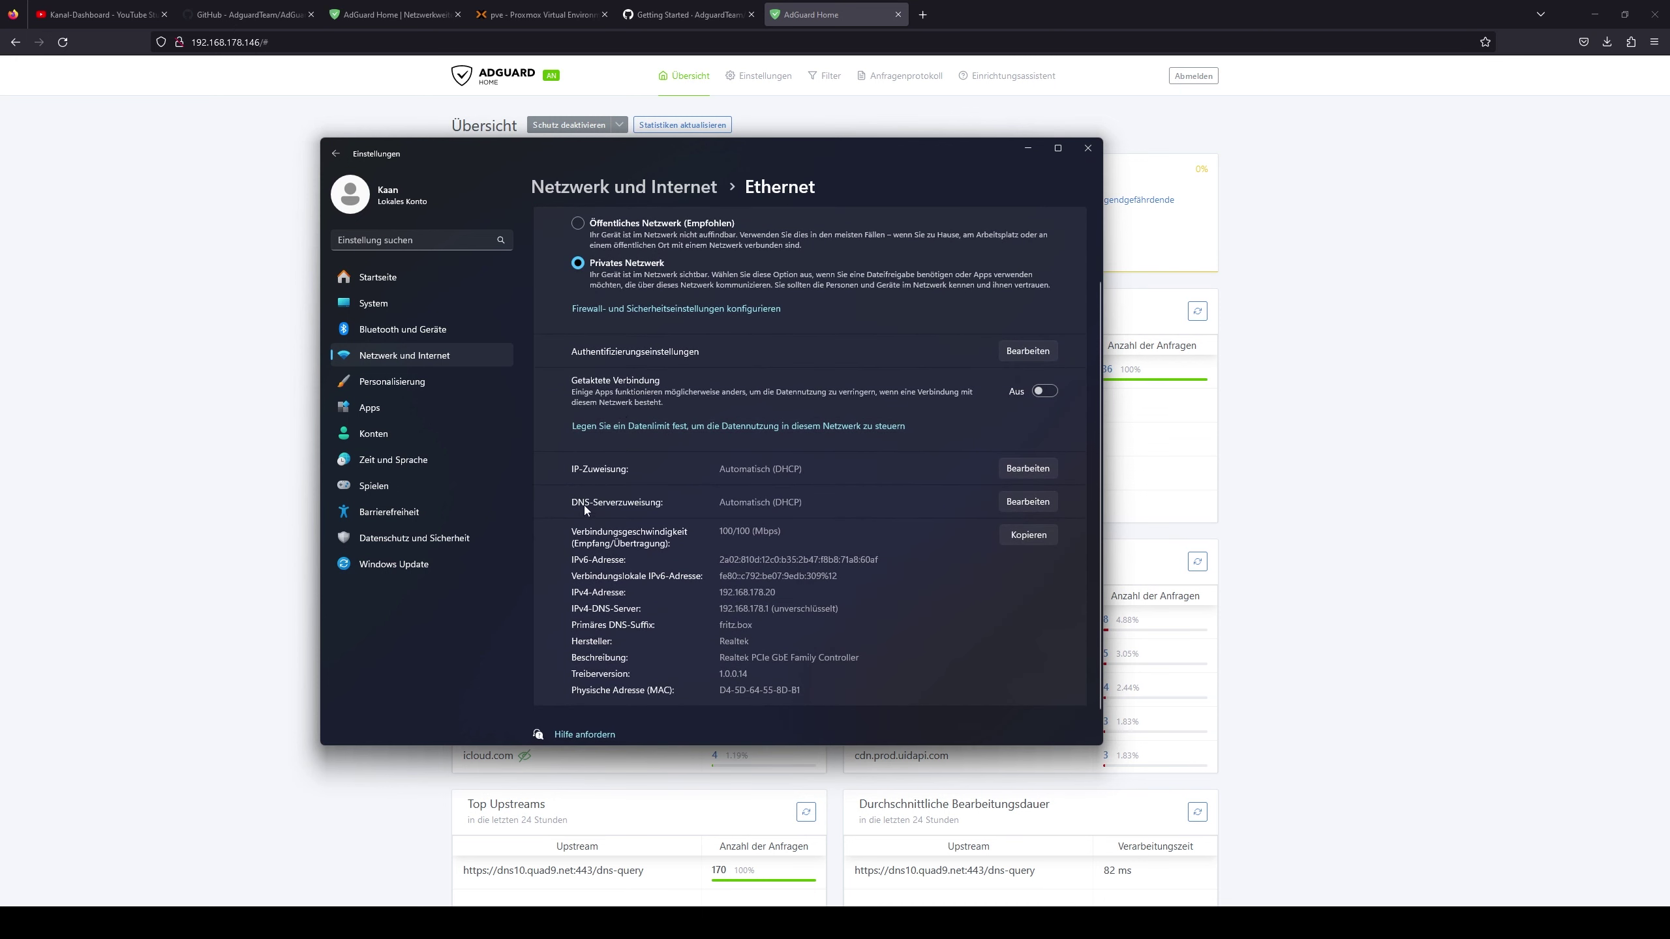
scroll(699, 498, "up", 2)
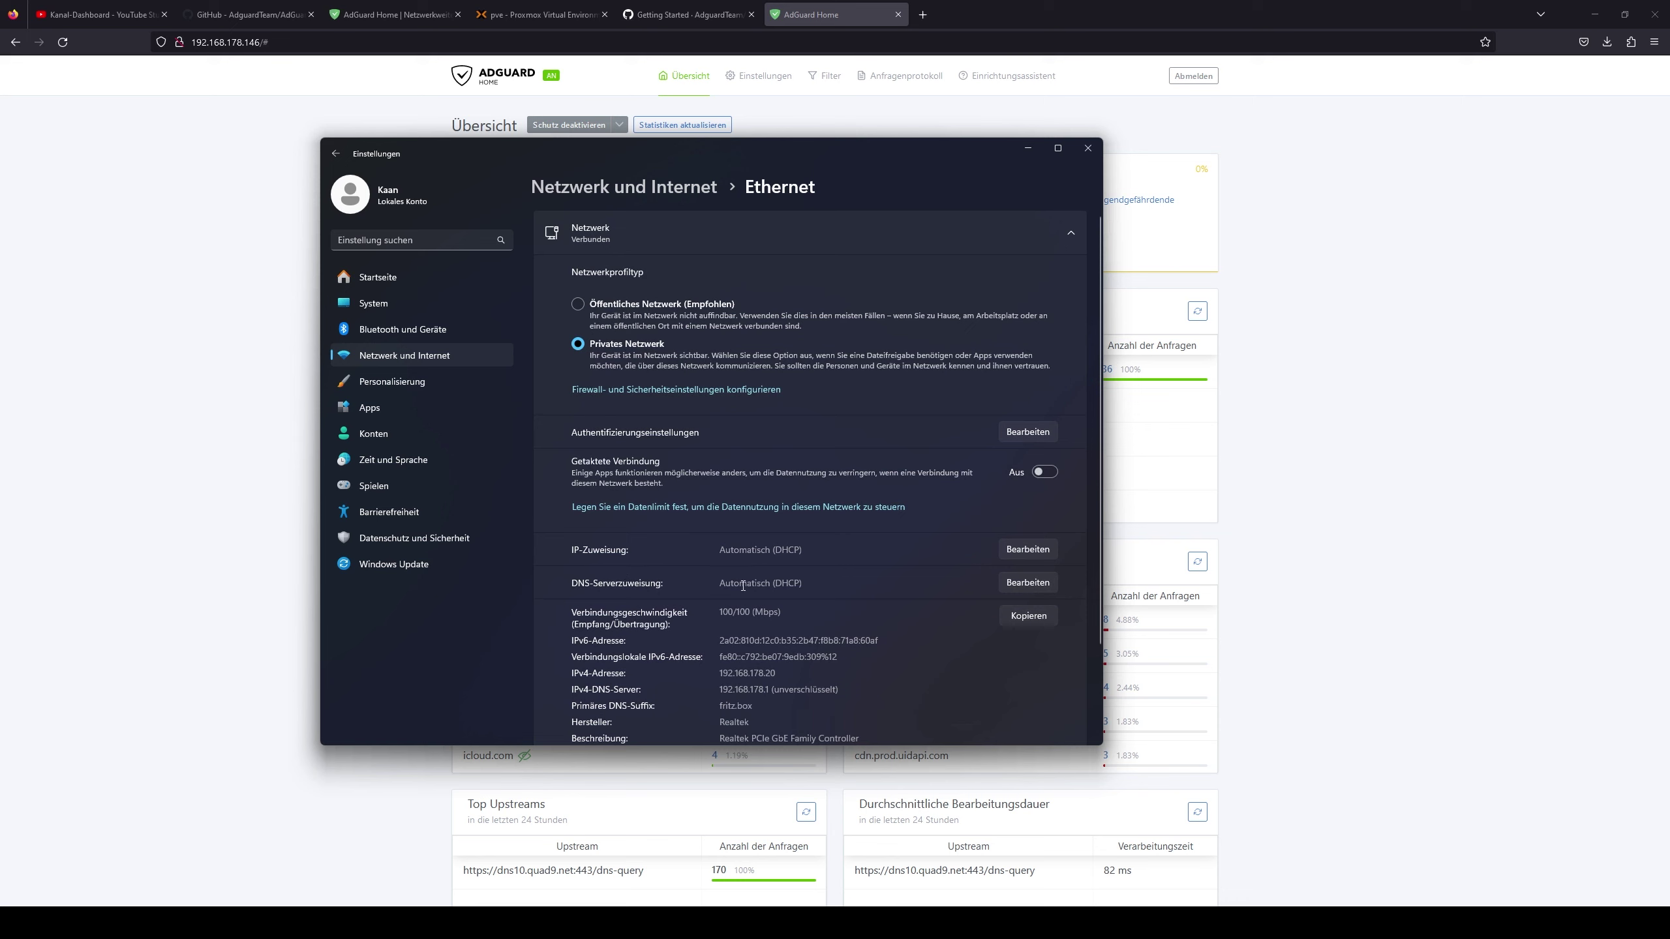
- Try setting DNS-Serverzuweisung to Manuell with IPv4 on, then cancel, keeping Automatisch (DHCP)
left_click(1020, 583)
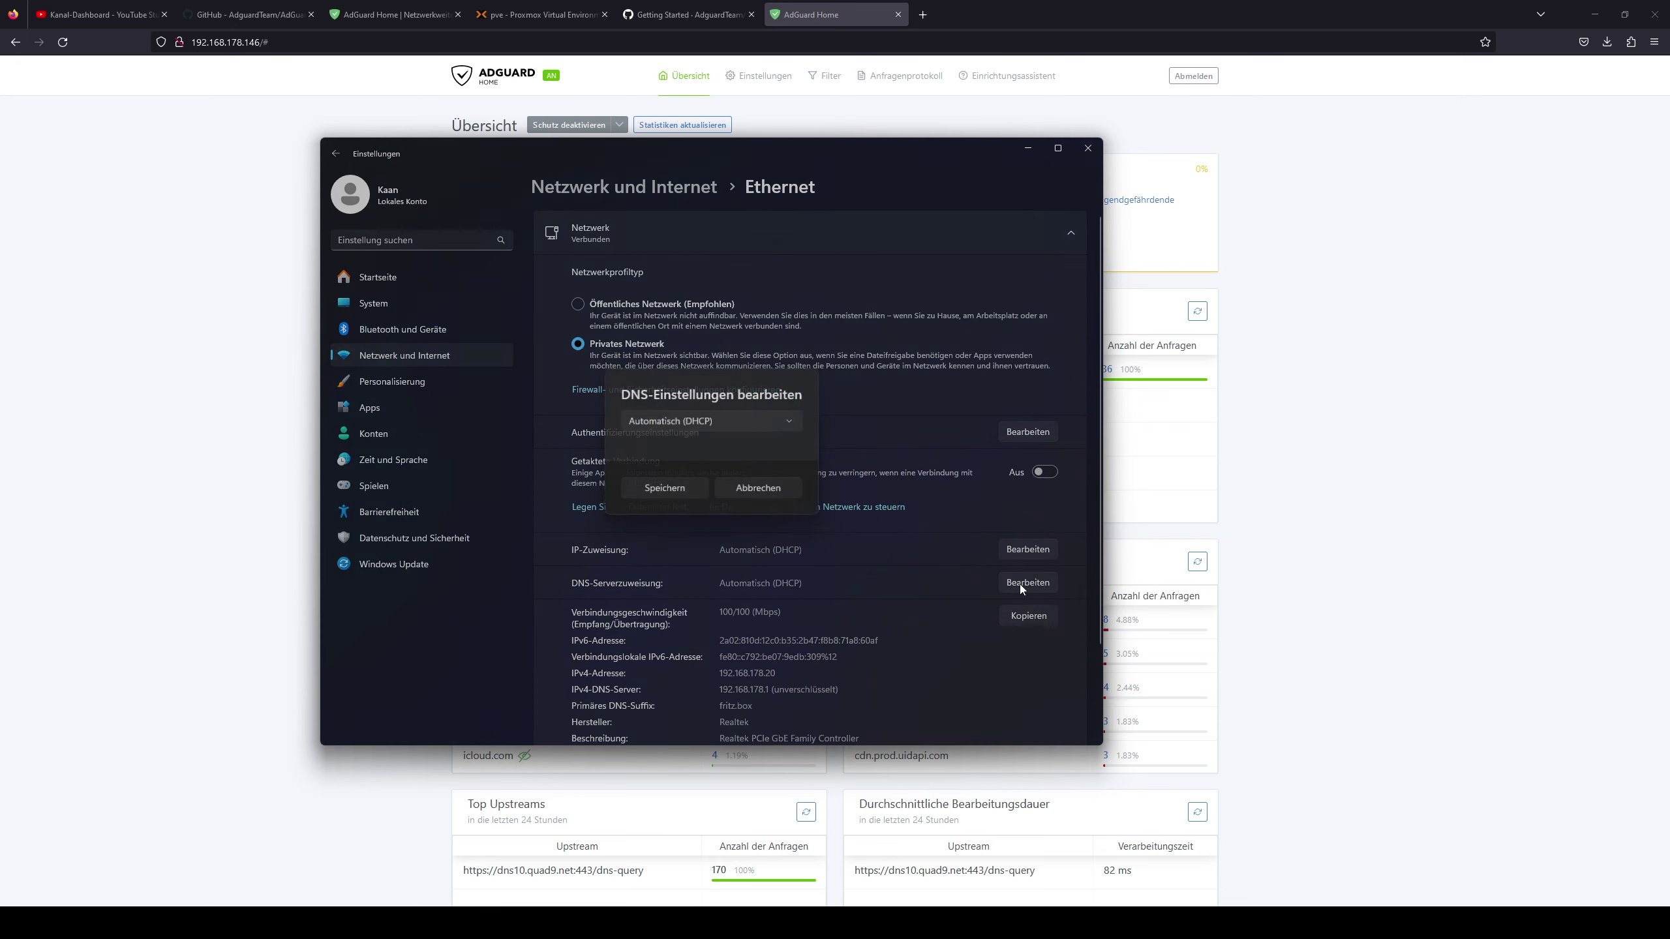
left_click(753, 425)
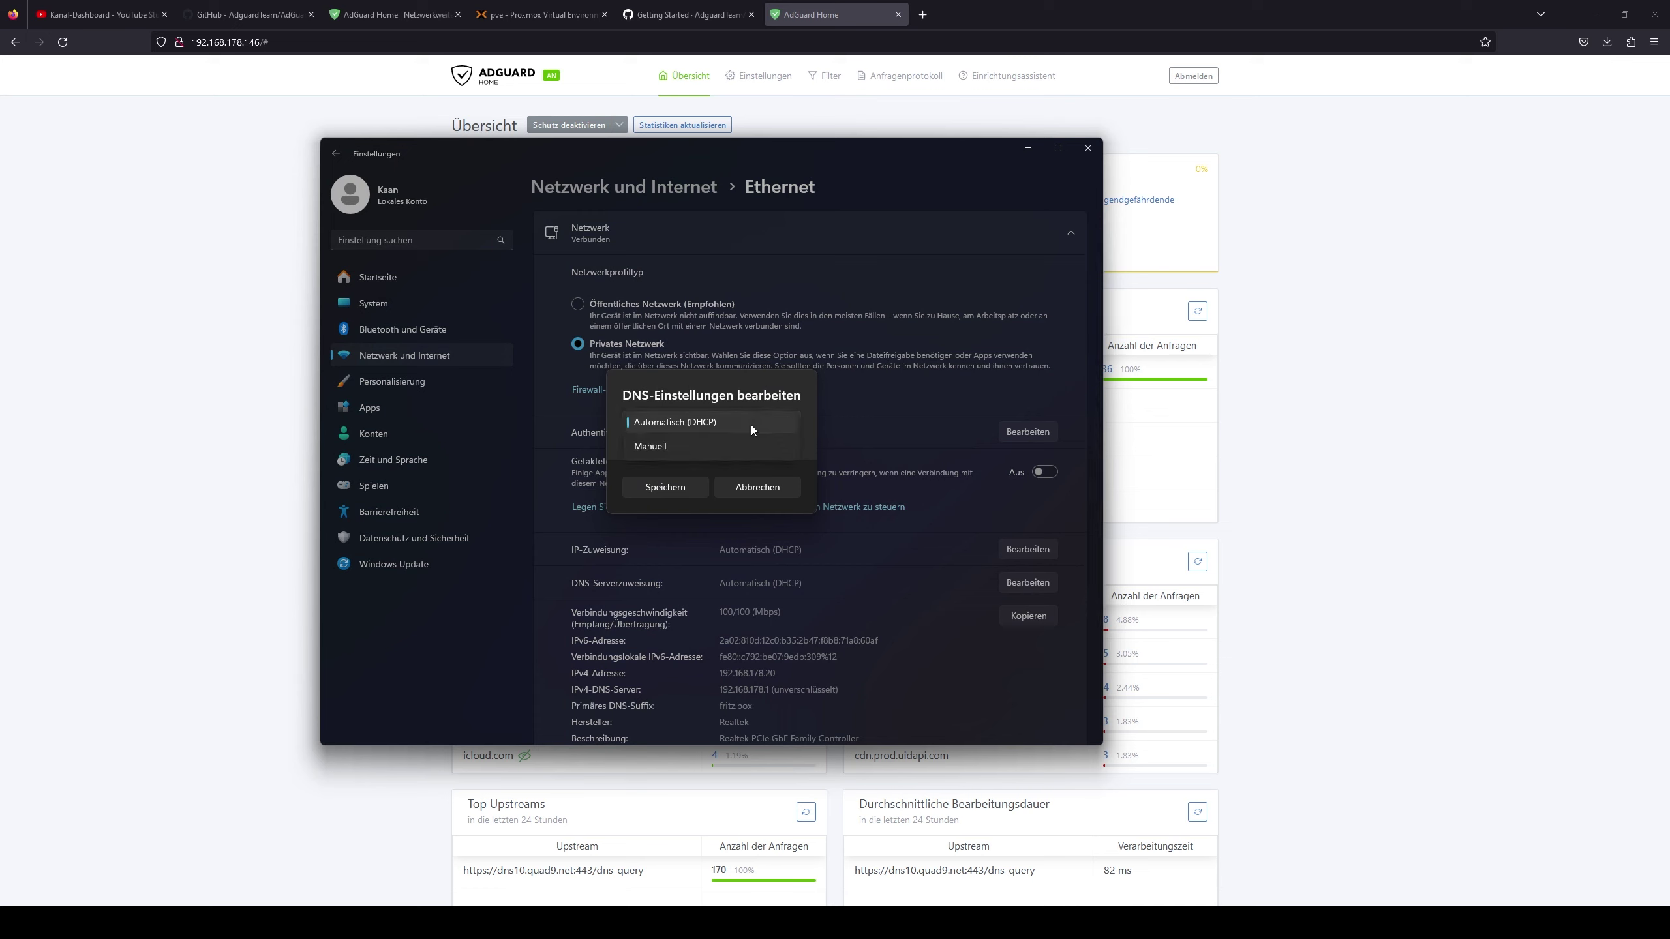
left_click(666, 447)
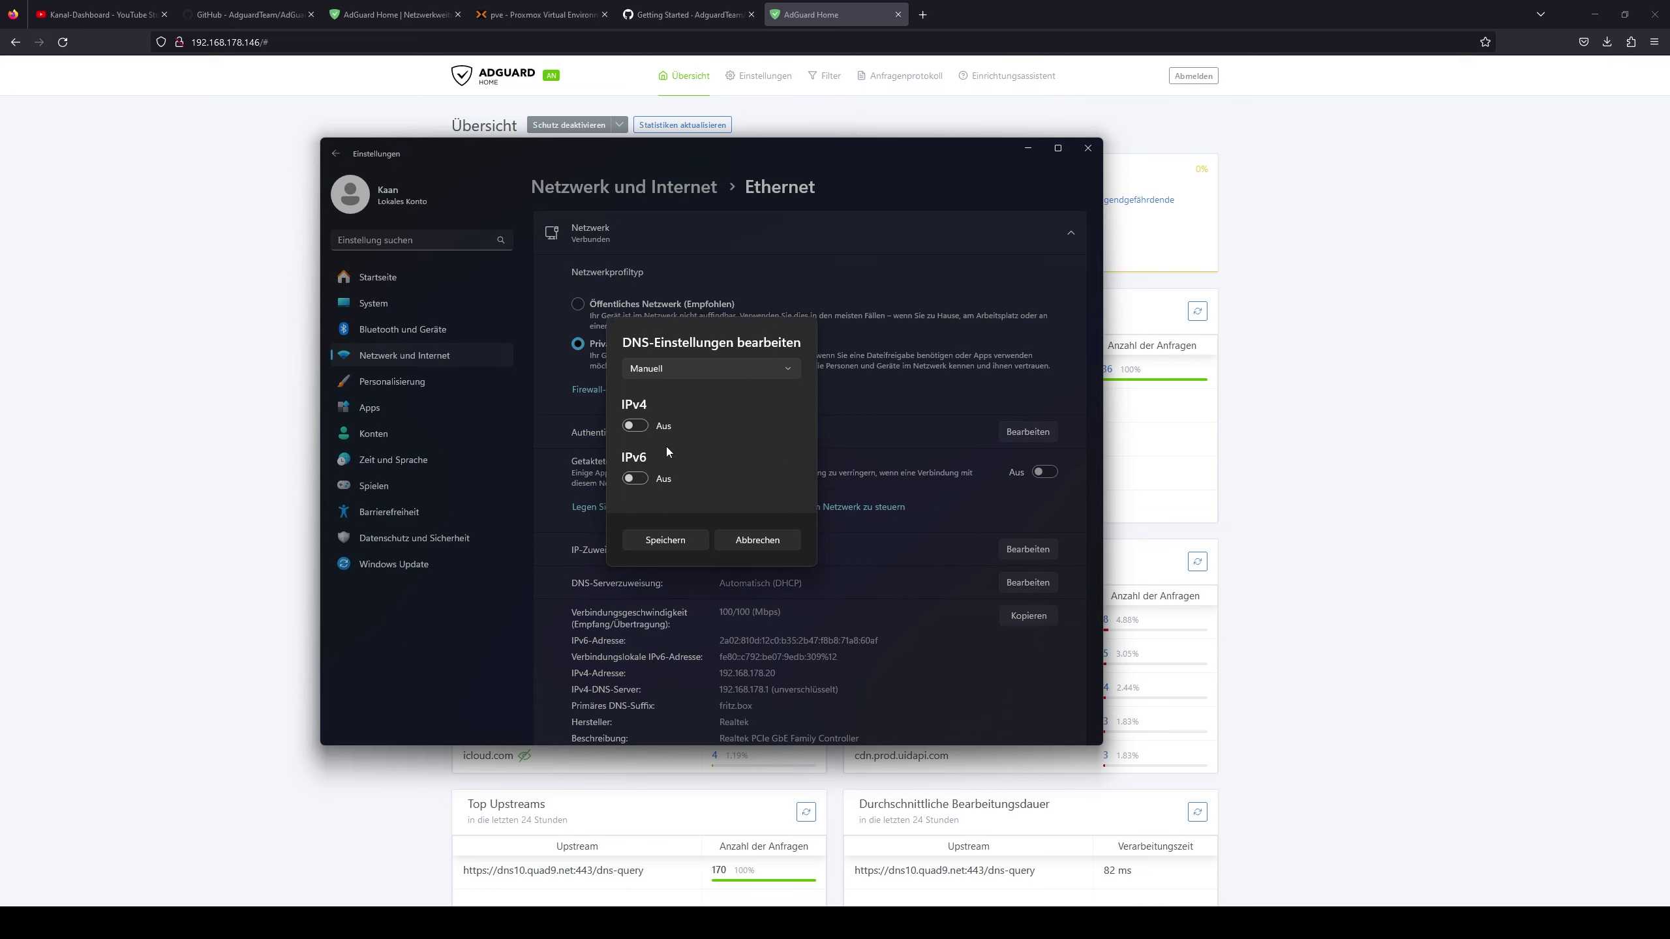
left_click(635, 425)
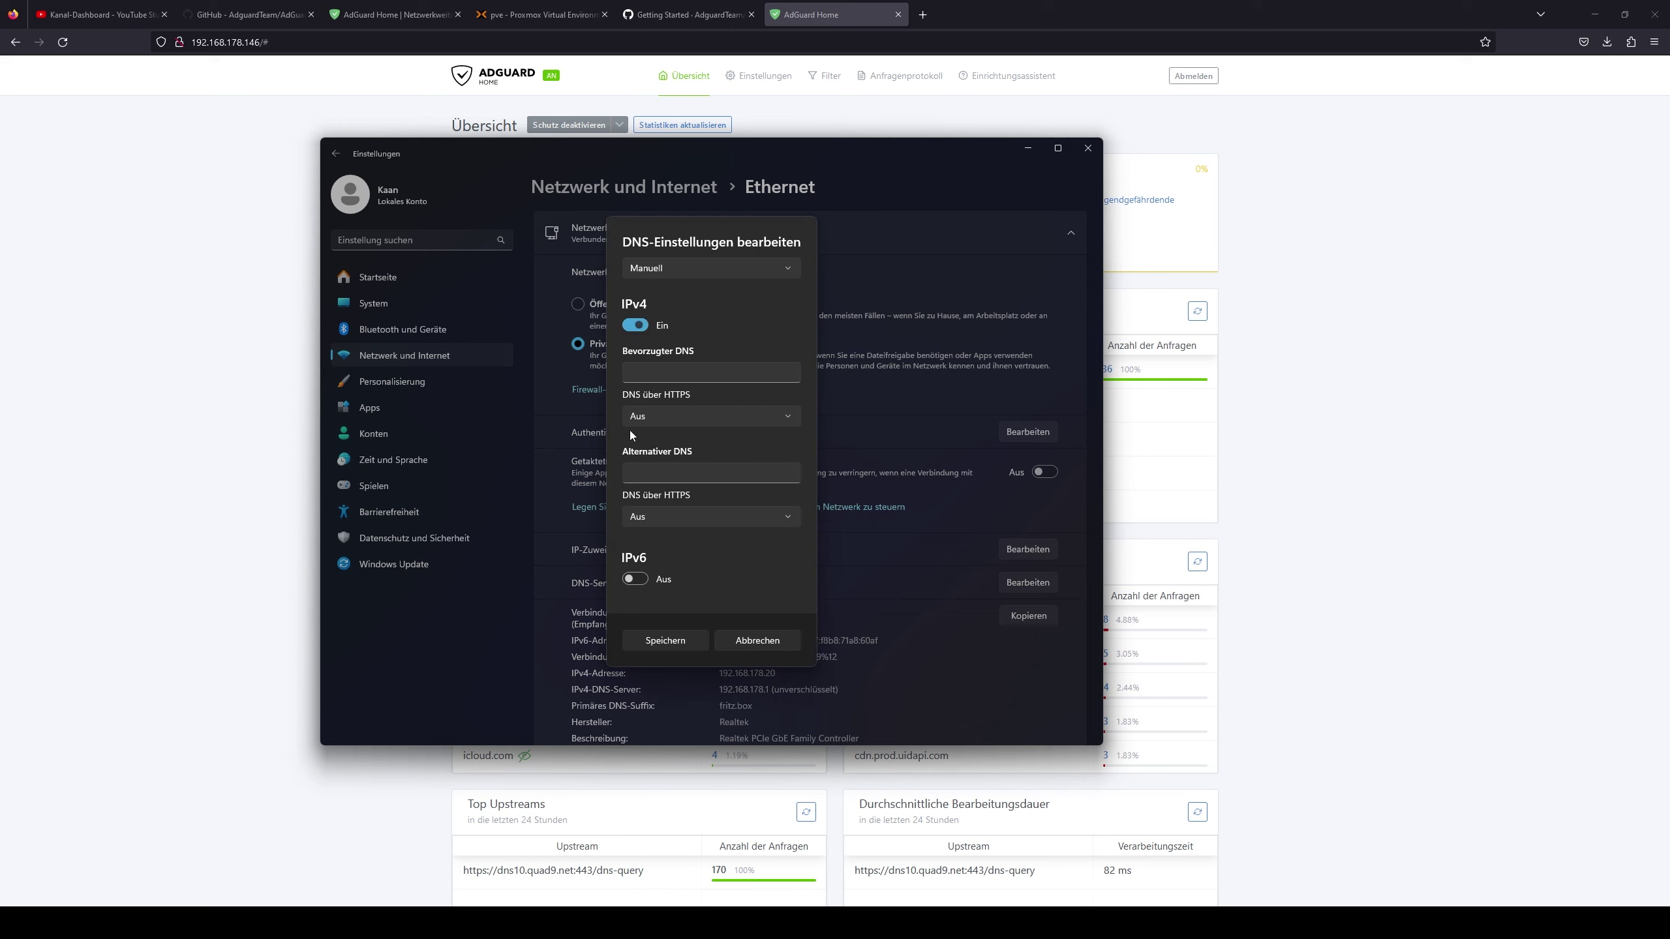
left_click(657, 375)
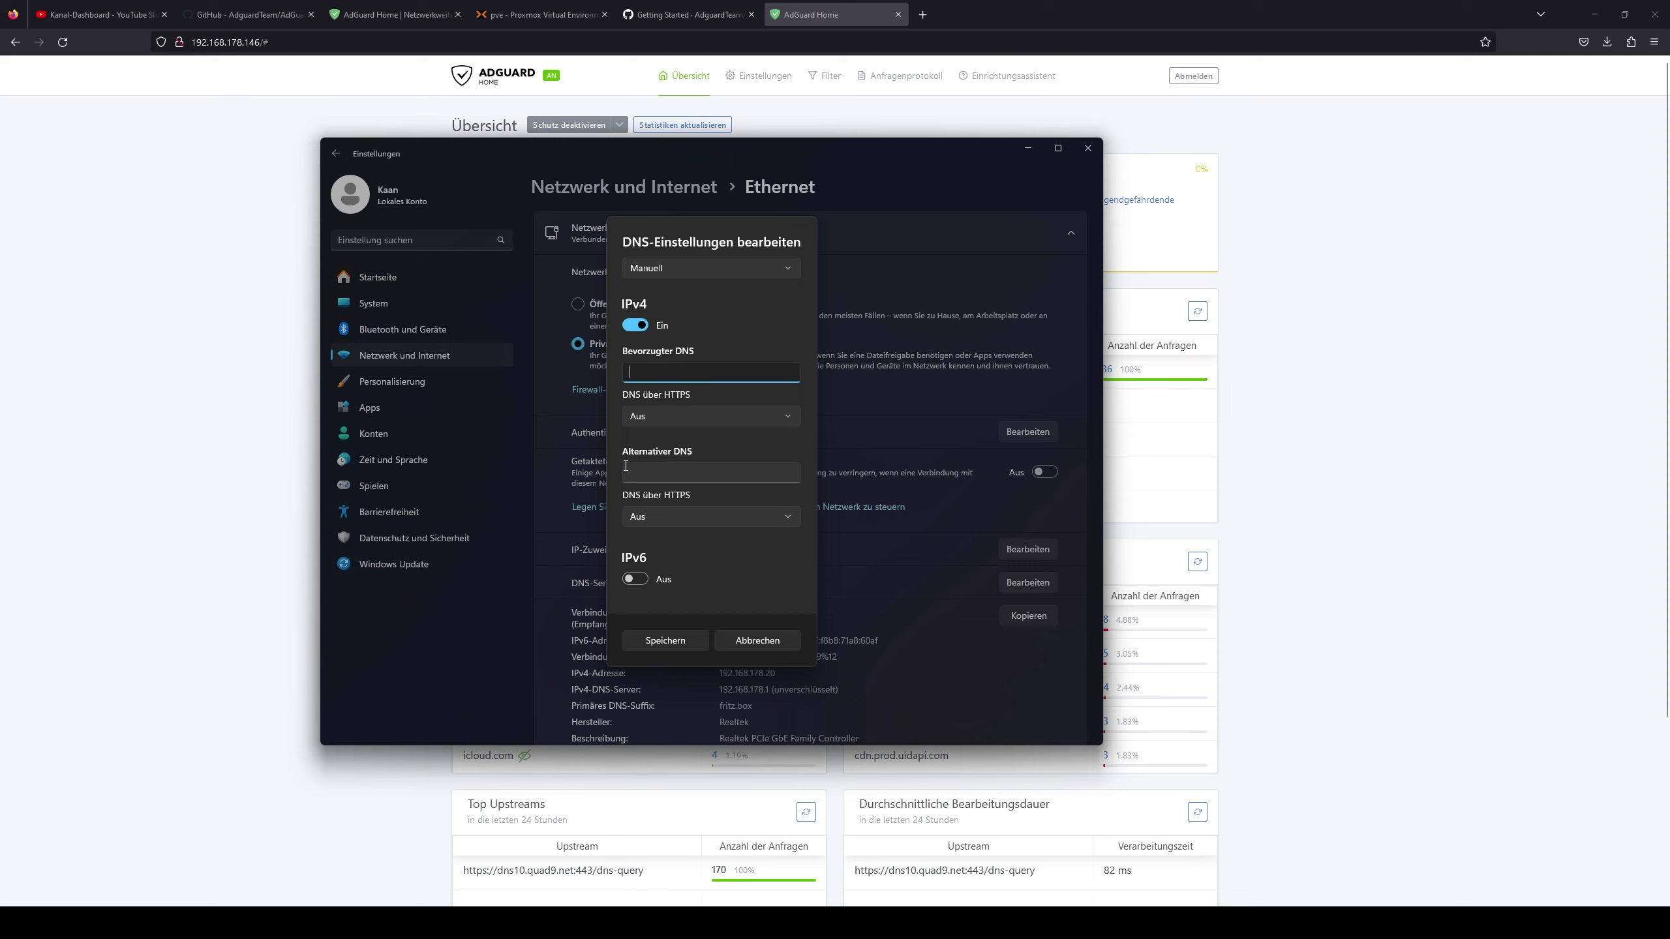
left_click(663, 641)
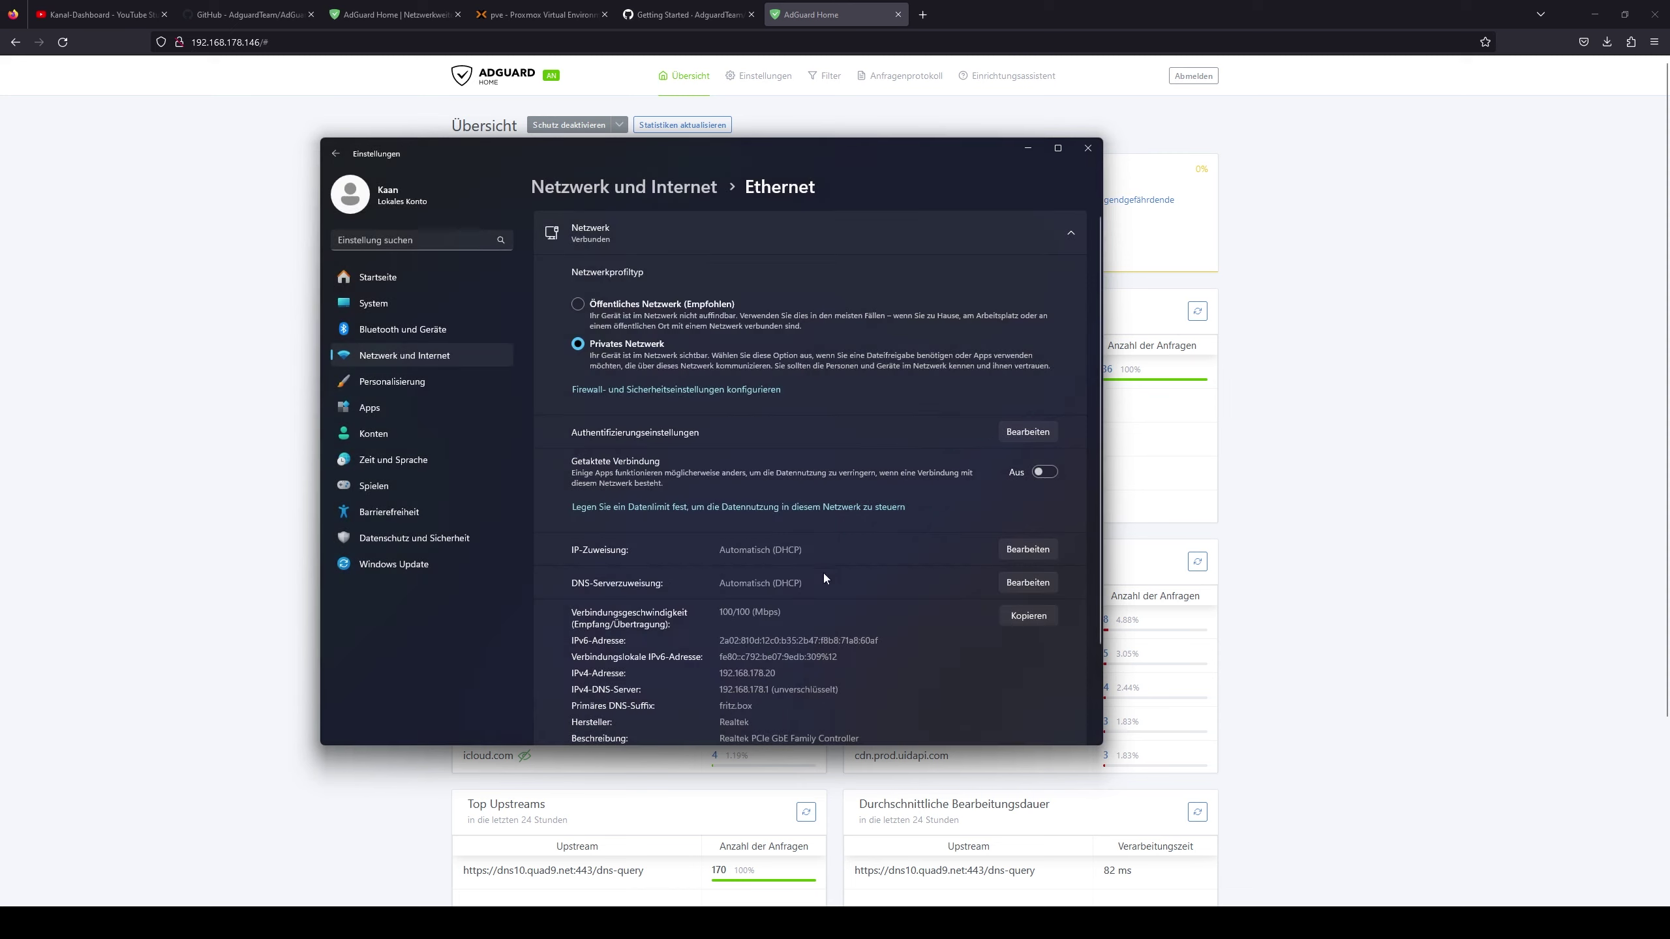
- Close Windows Settings, block AliExpress under Gesperrte Dienste, and return to the Übersicht dashboard
left_click(1085, 155)
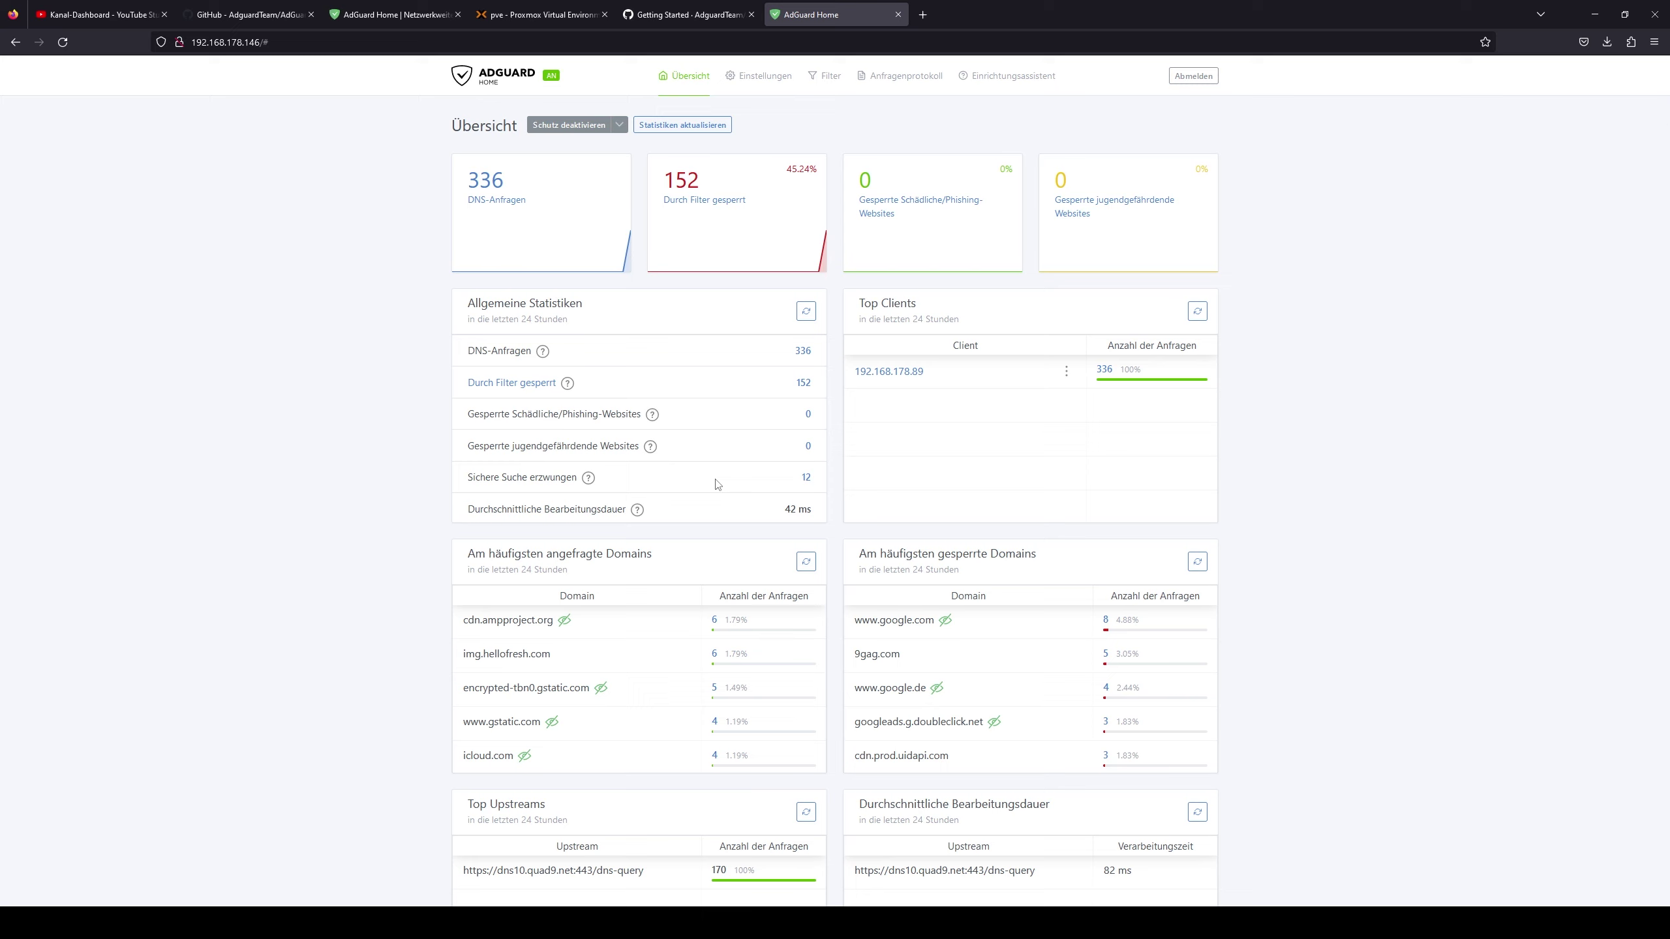
left_click(830, 77)
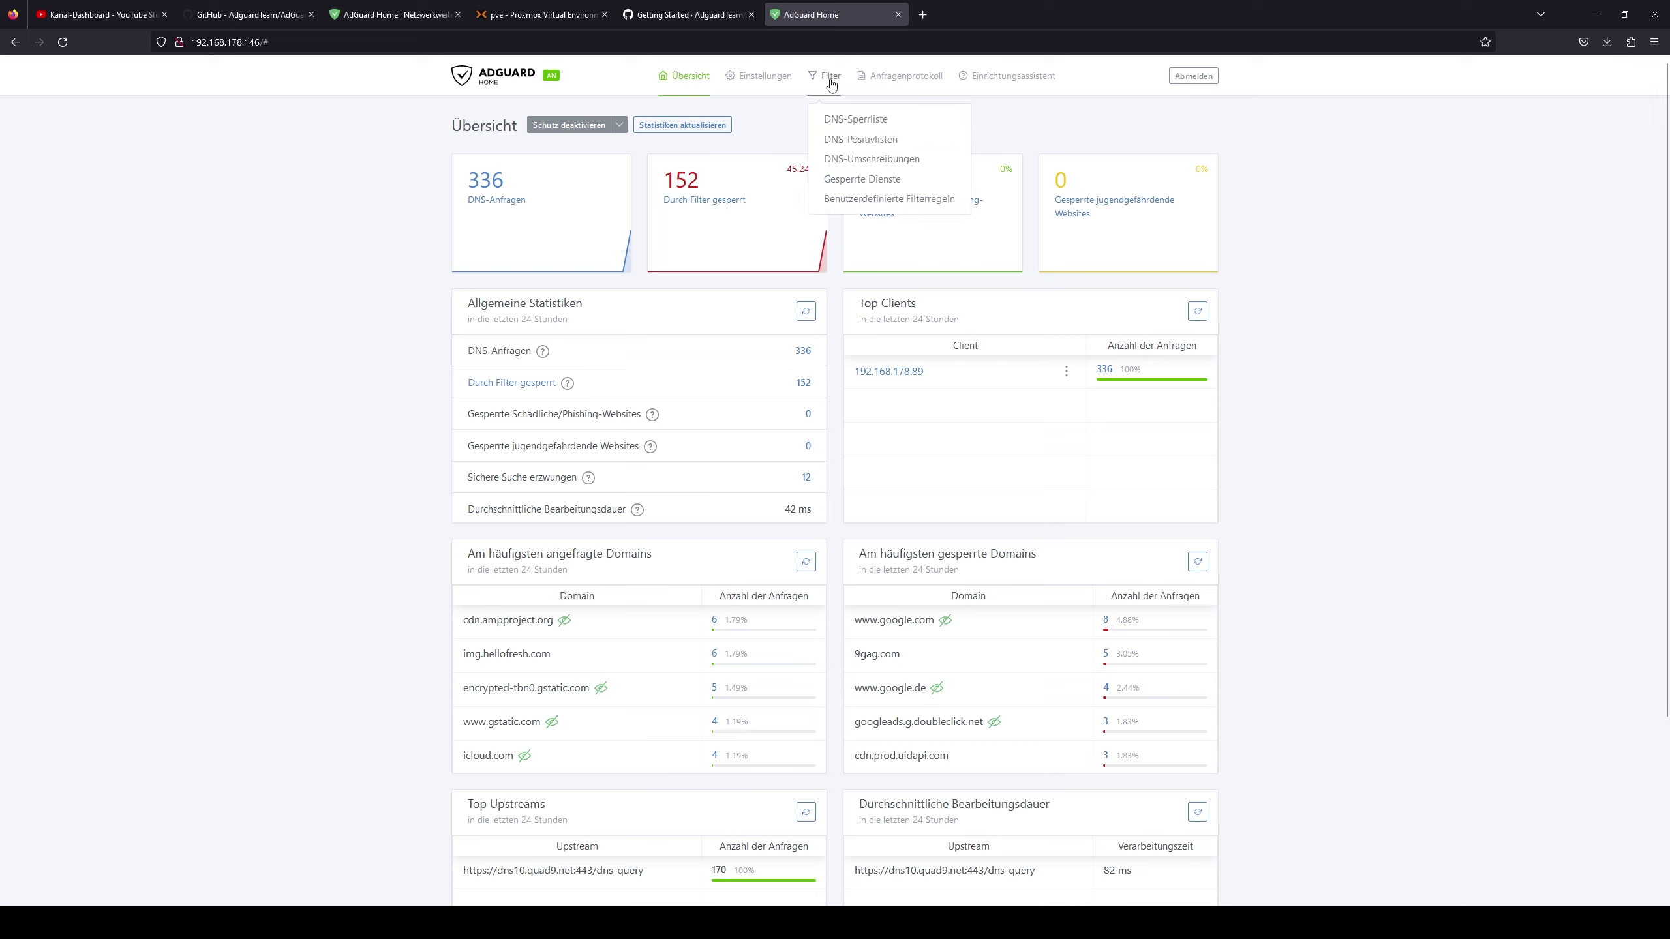
left_click(862, 179)
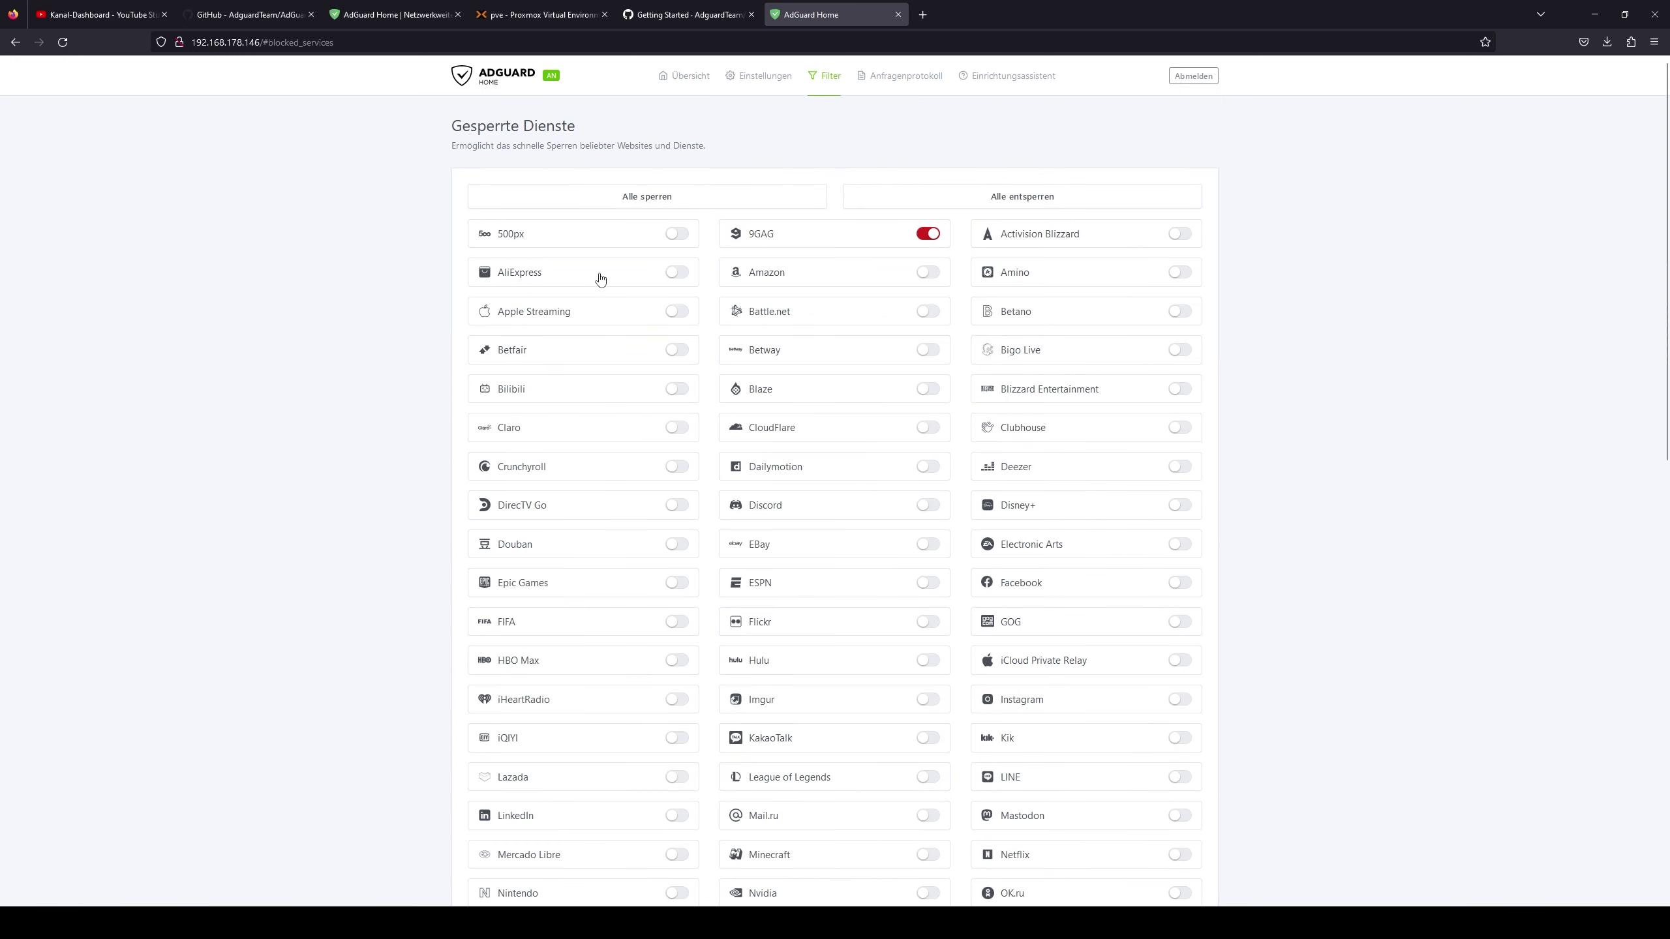
left_click(678, 273)
left_click(687, 76)
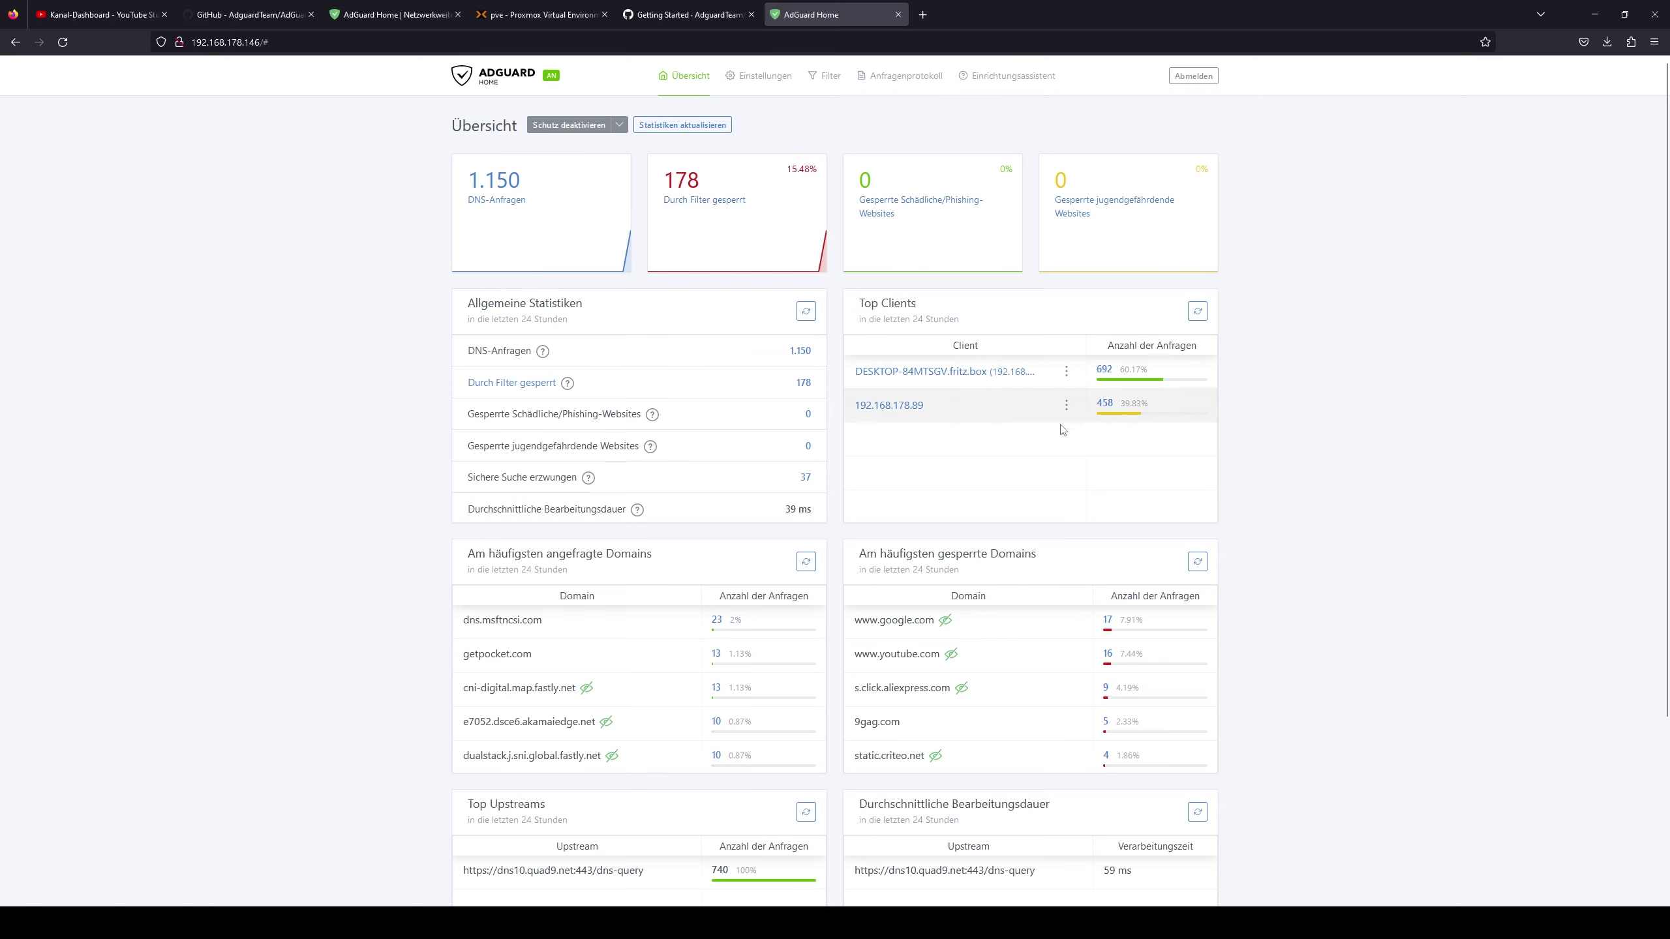
left_click(925, 373)
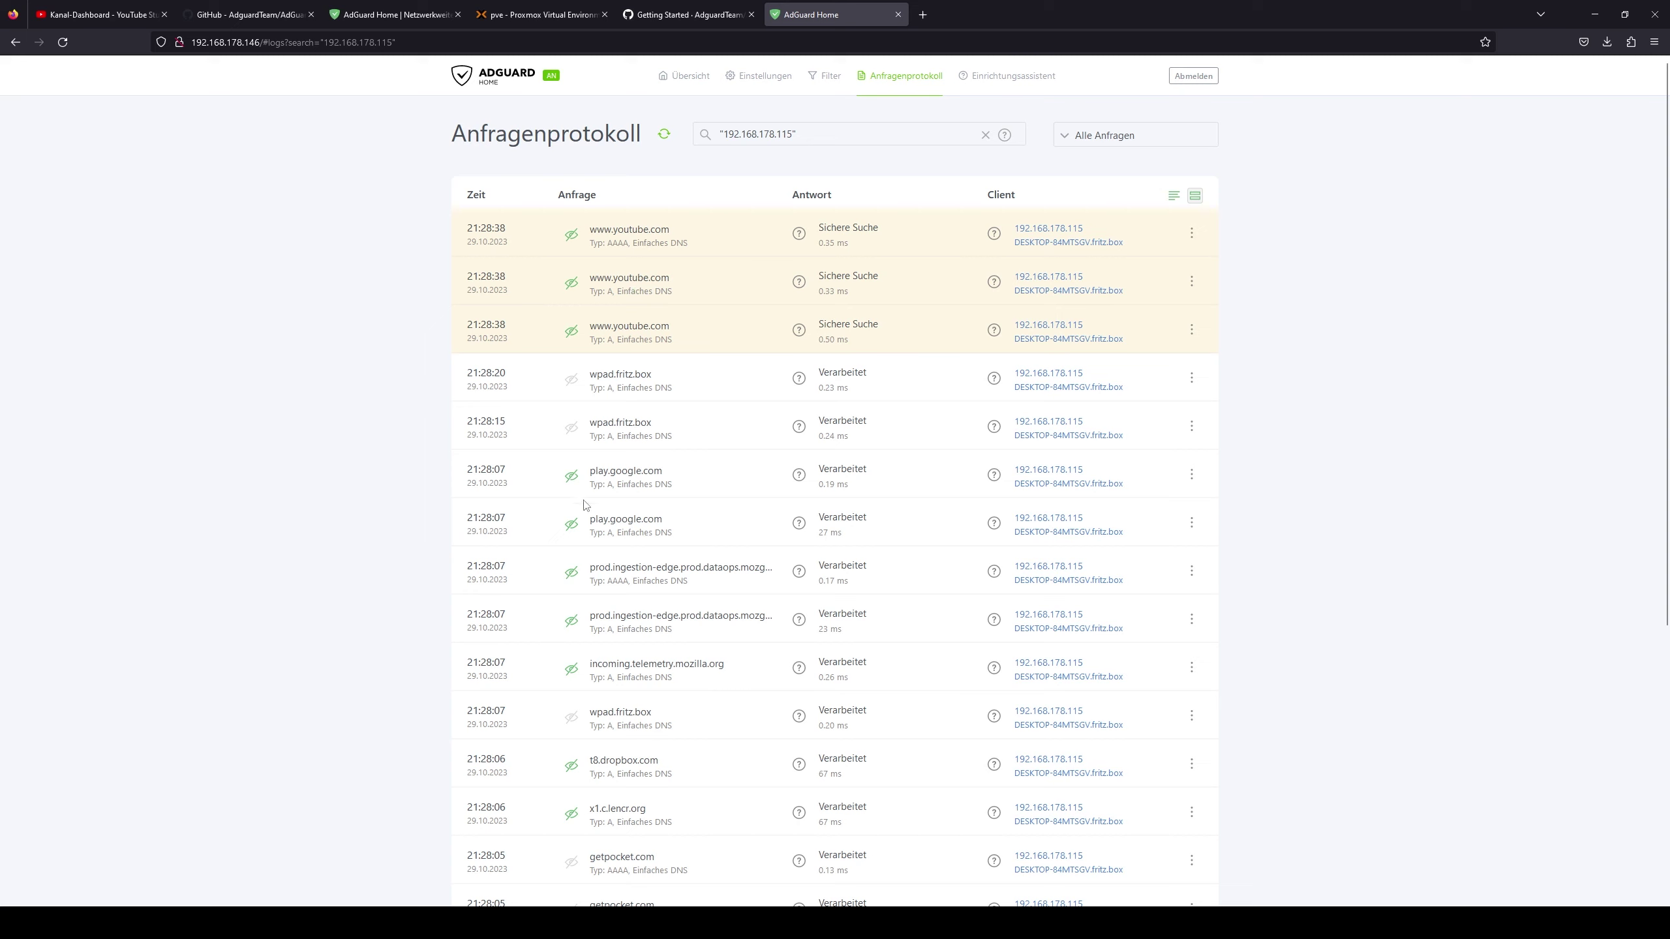
scroll(648, 474, "down", 3)
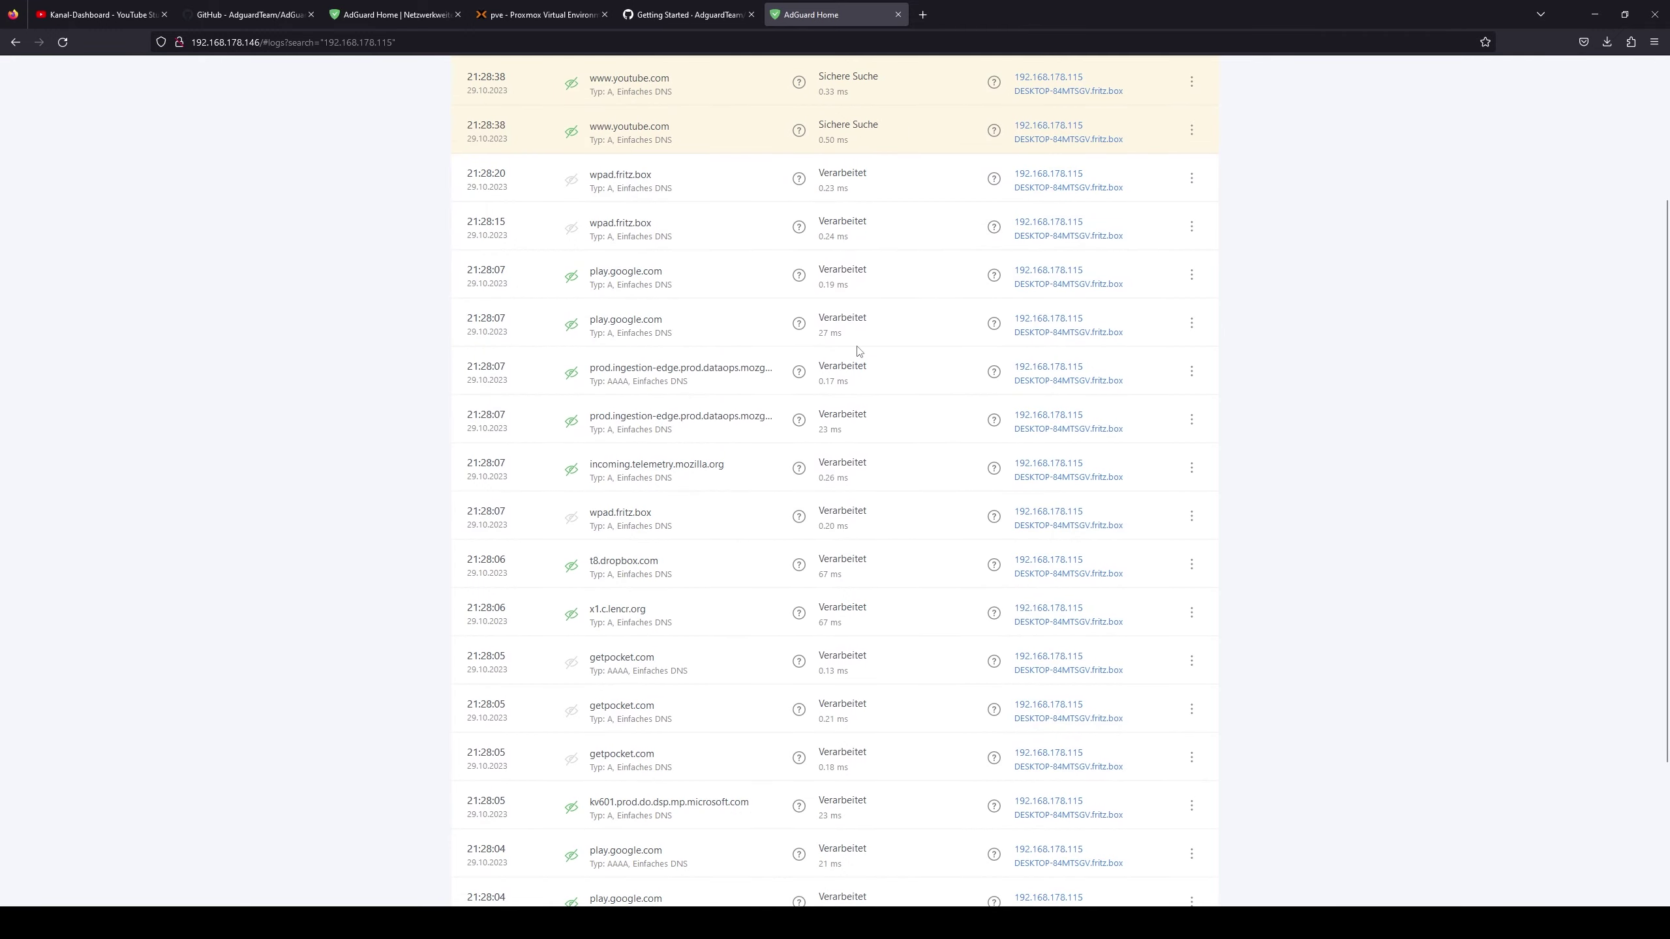
scroll(605, 411, "down", 4)
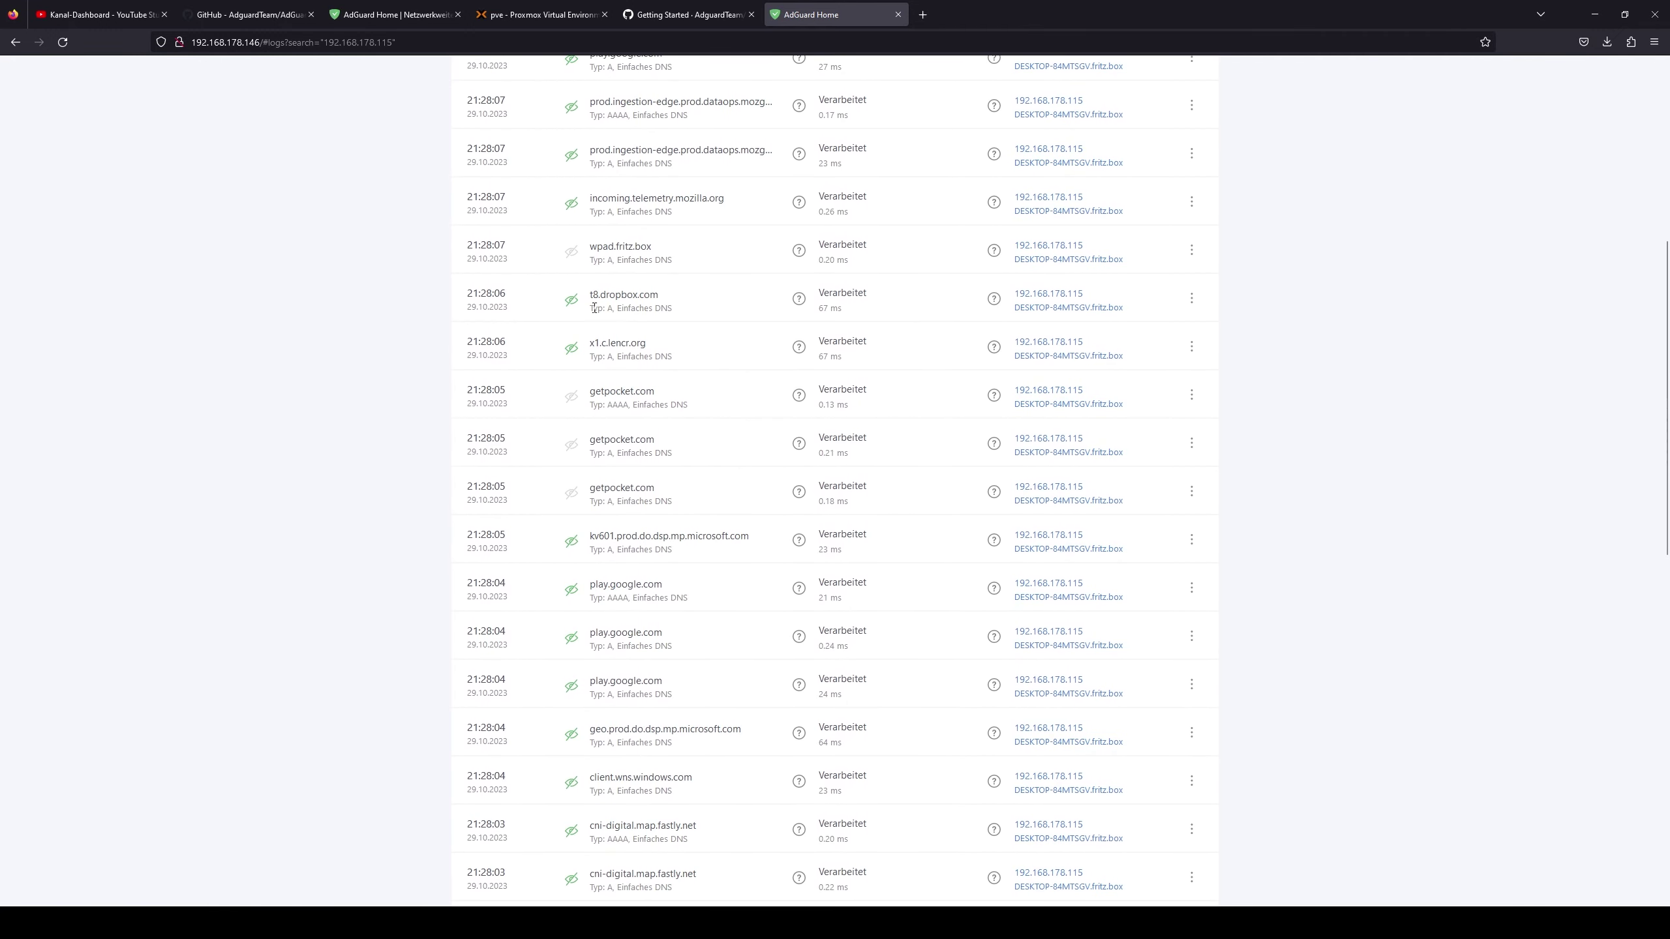
scroll(594, 308, "down", 4)
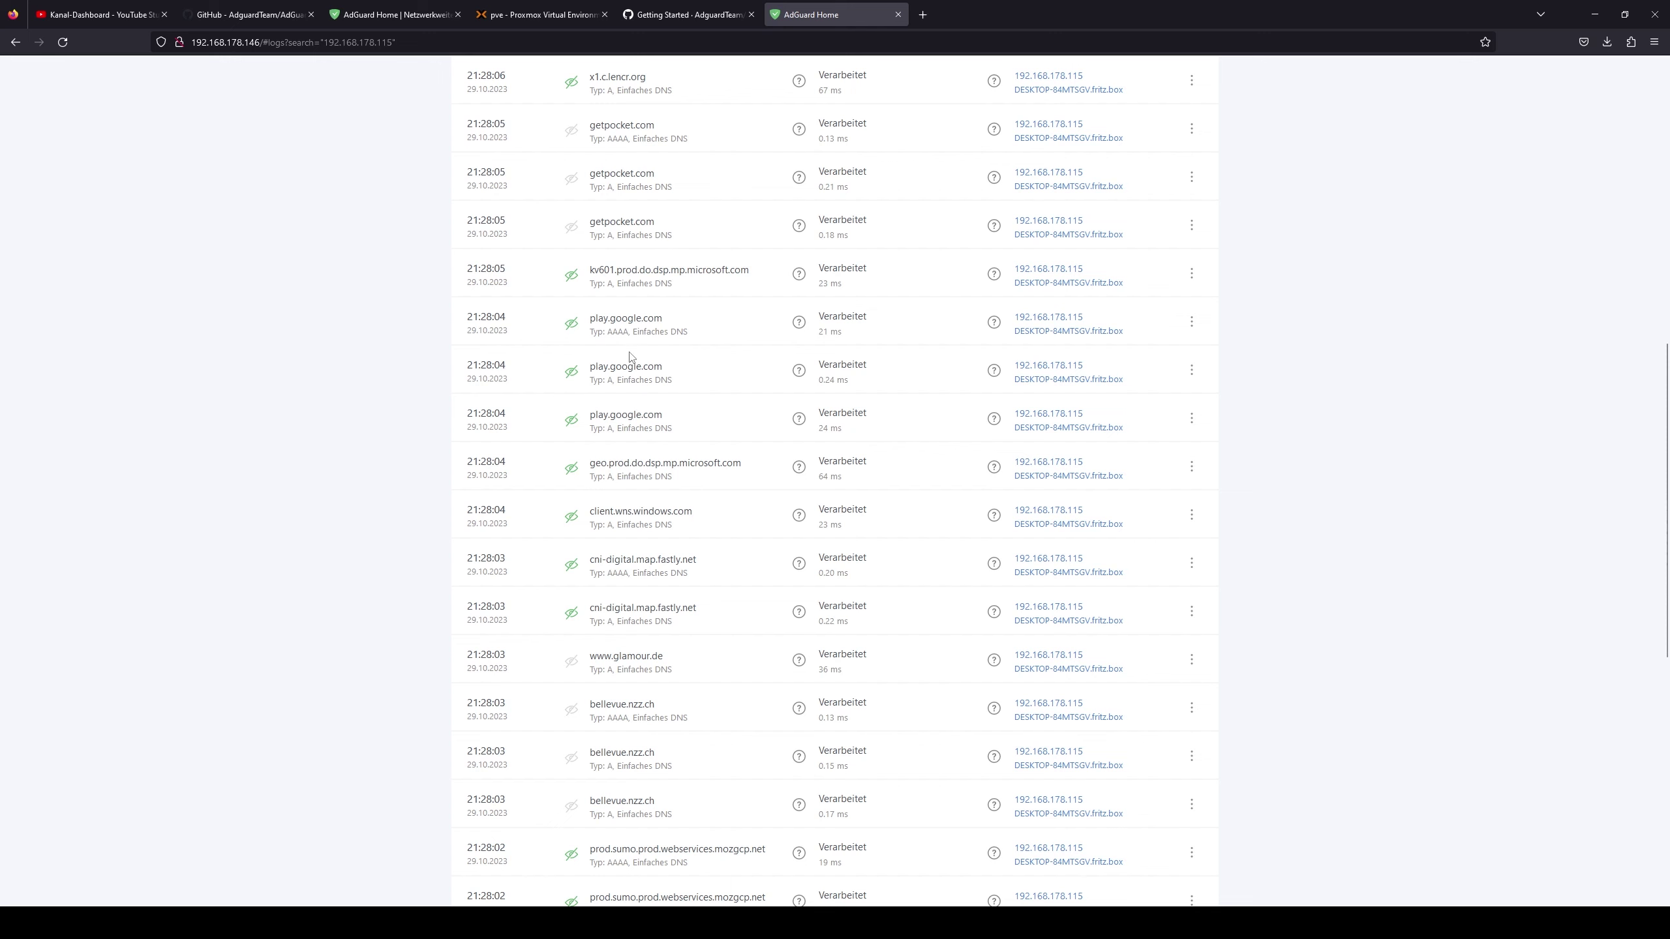
scroll(605, 408, "down", 2)
scroll(915, 402, "down", 10)
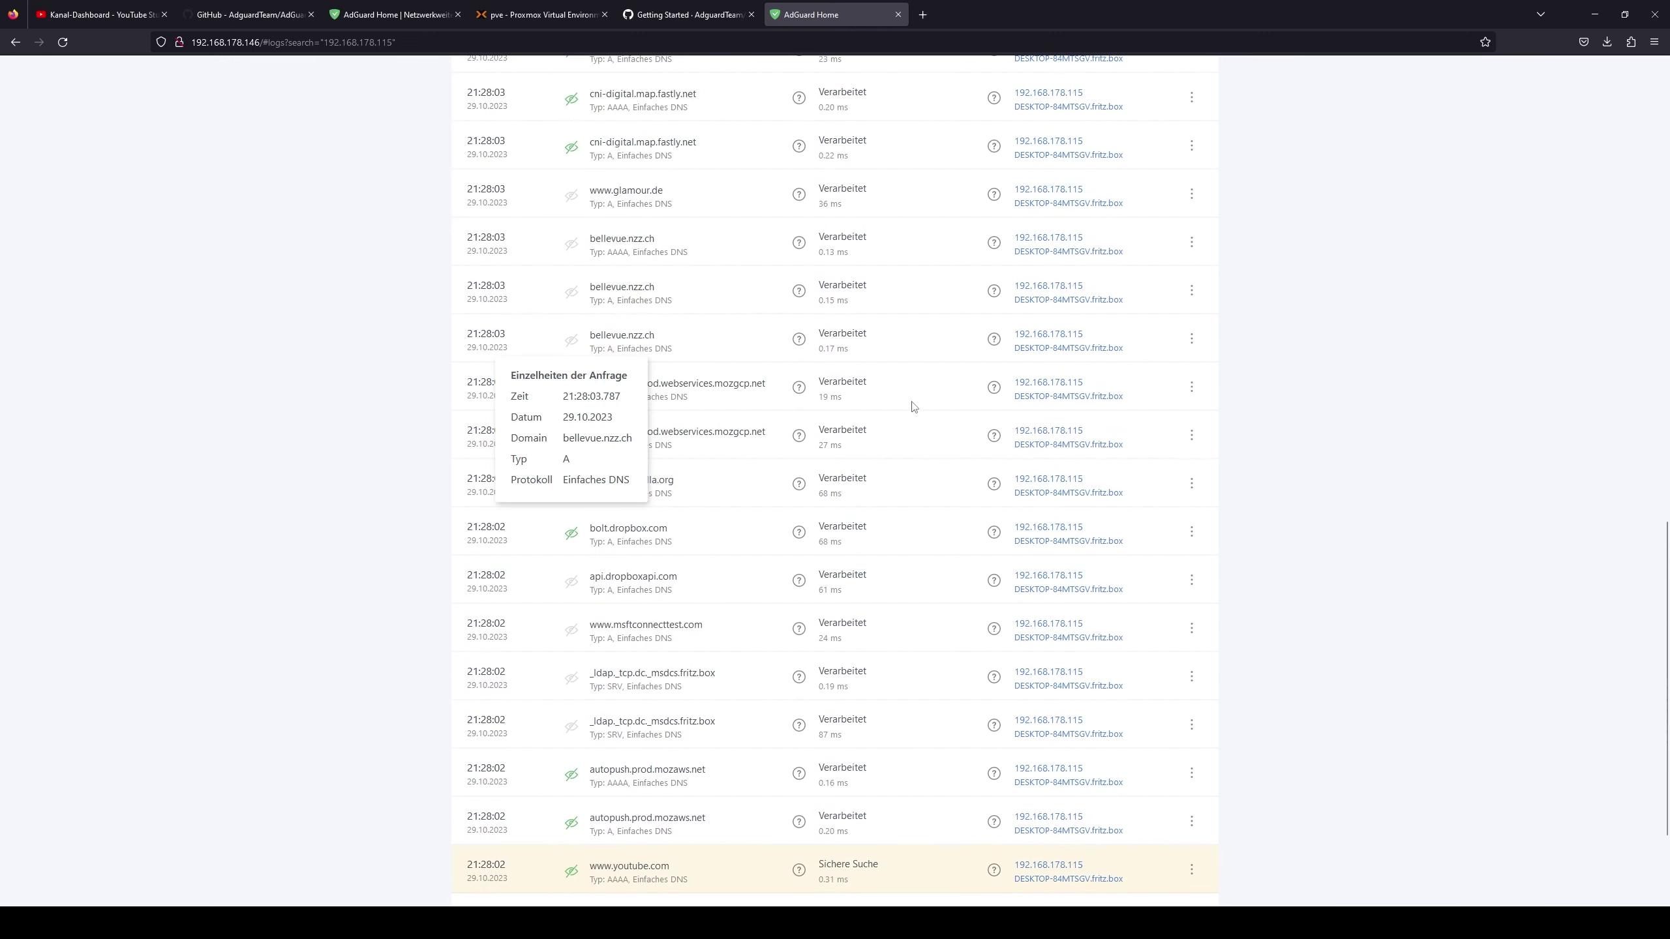
scroll(677, 477, "down", 8)
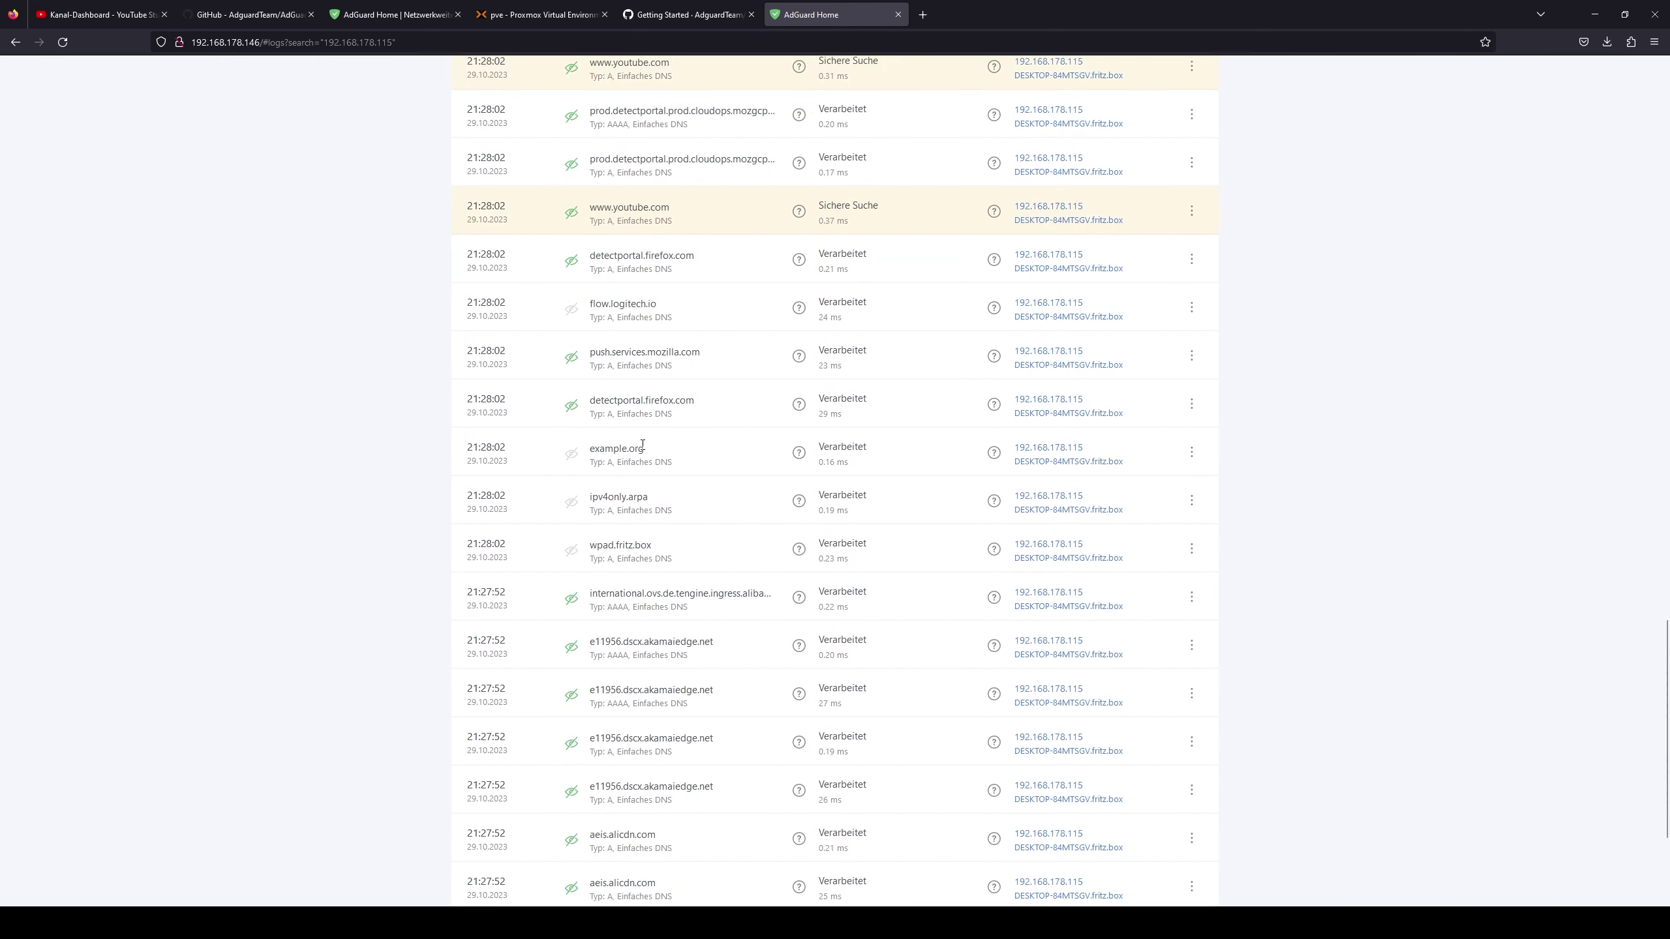
scroll(638, 454, "down", 5)
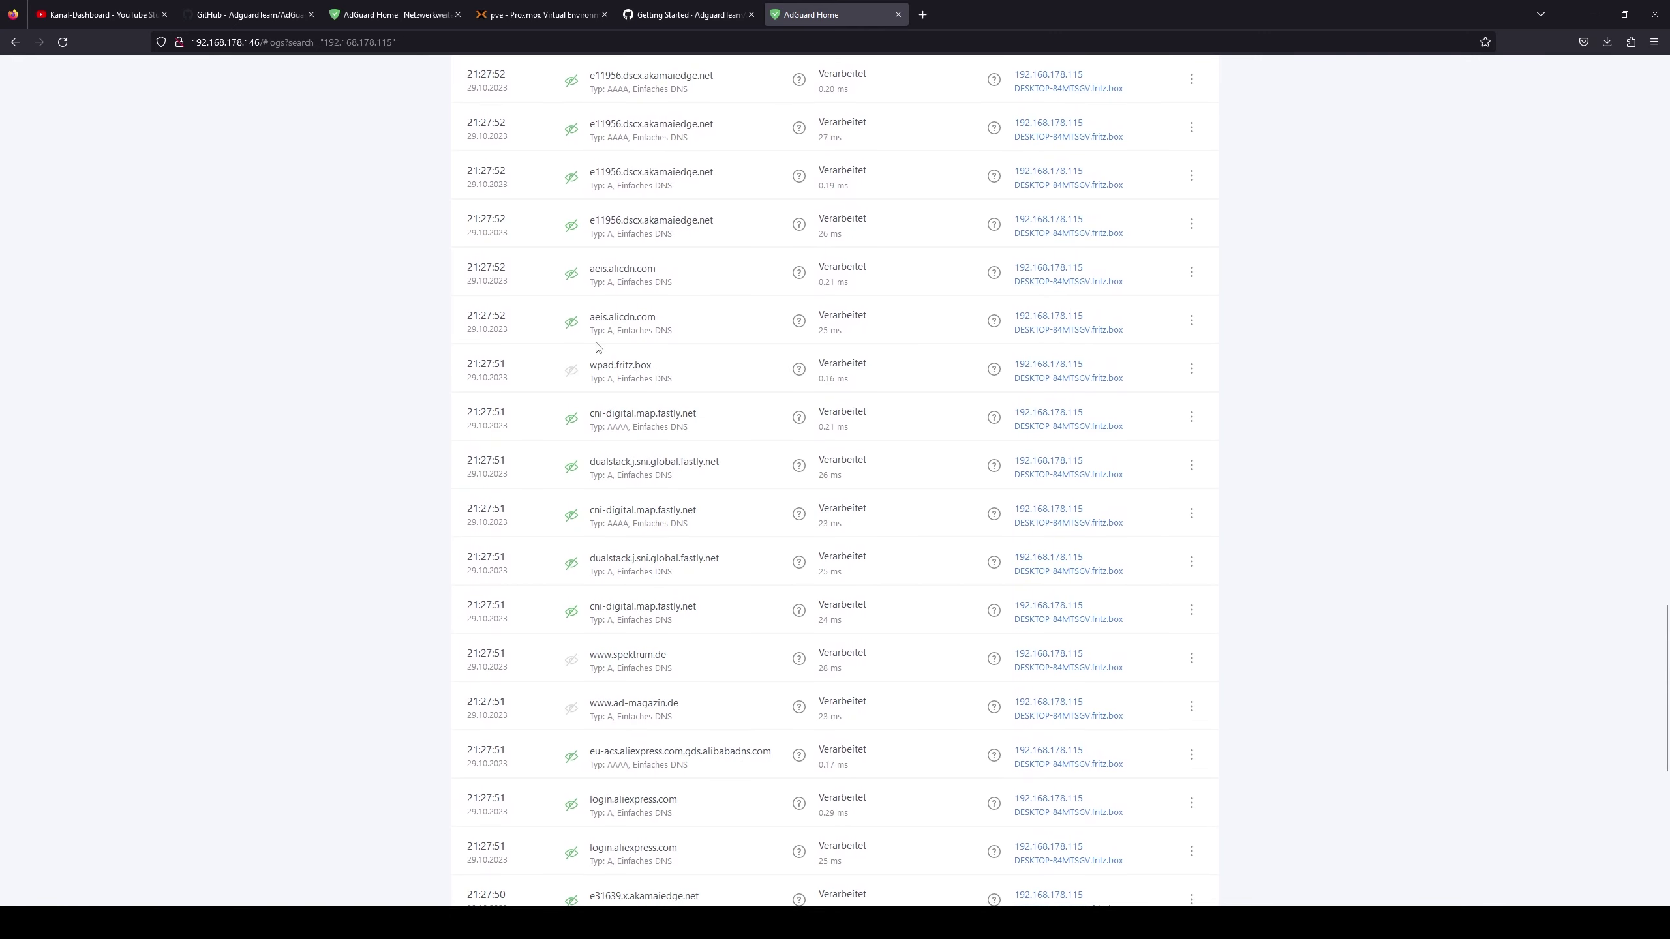
scroll(746, 441, "up", 15)
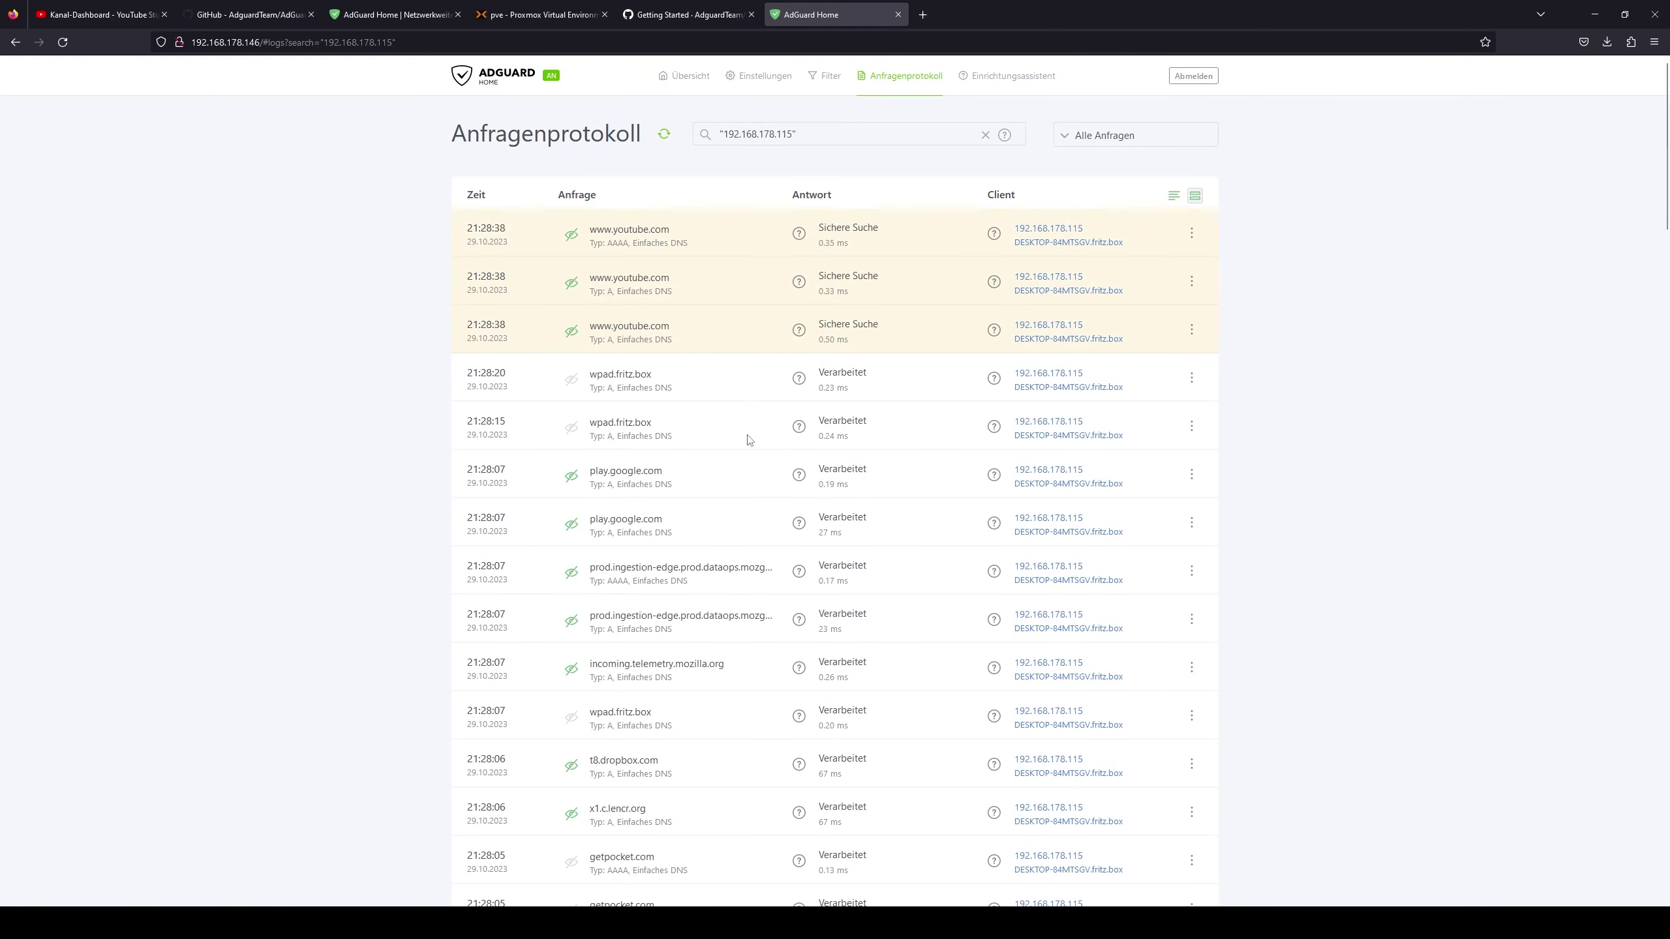
left_click(15, 42)
left_click(717, 201)
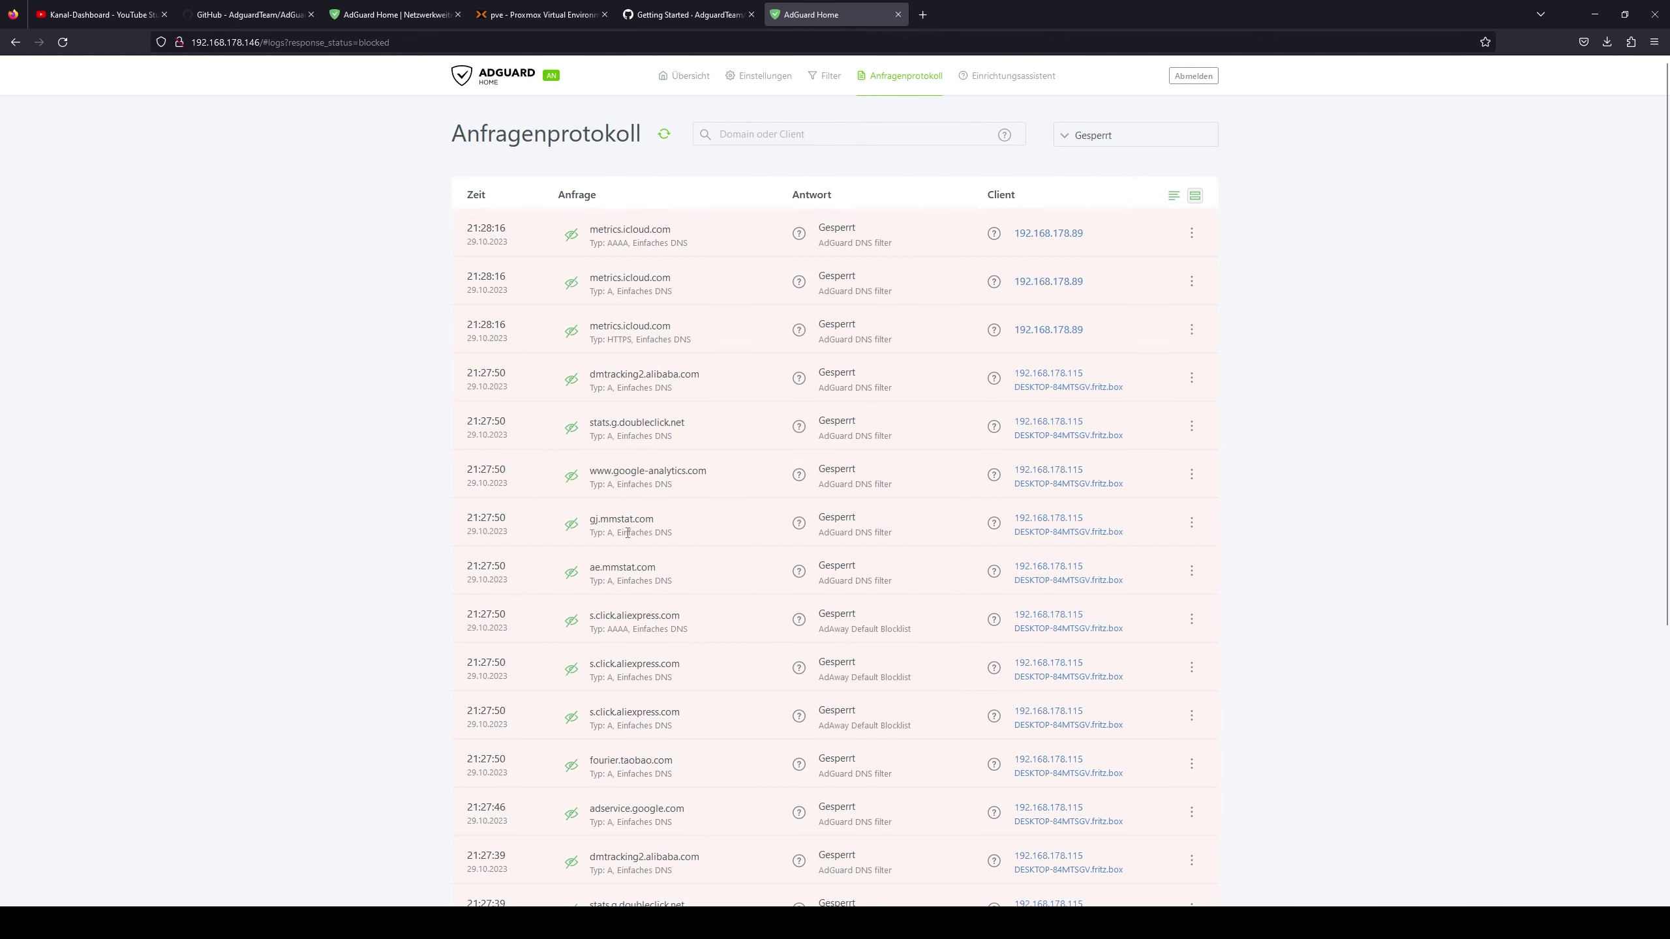
scroll(628, 533, "down", 6)
left_click_drag(618, 233, 380, 317)
left_click(381, 317)
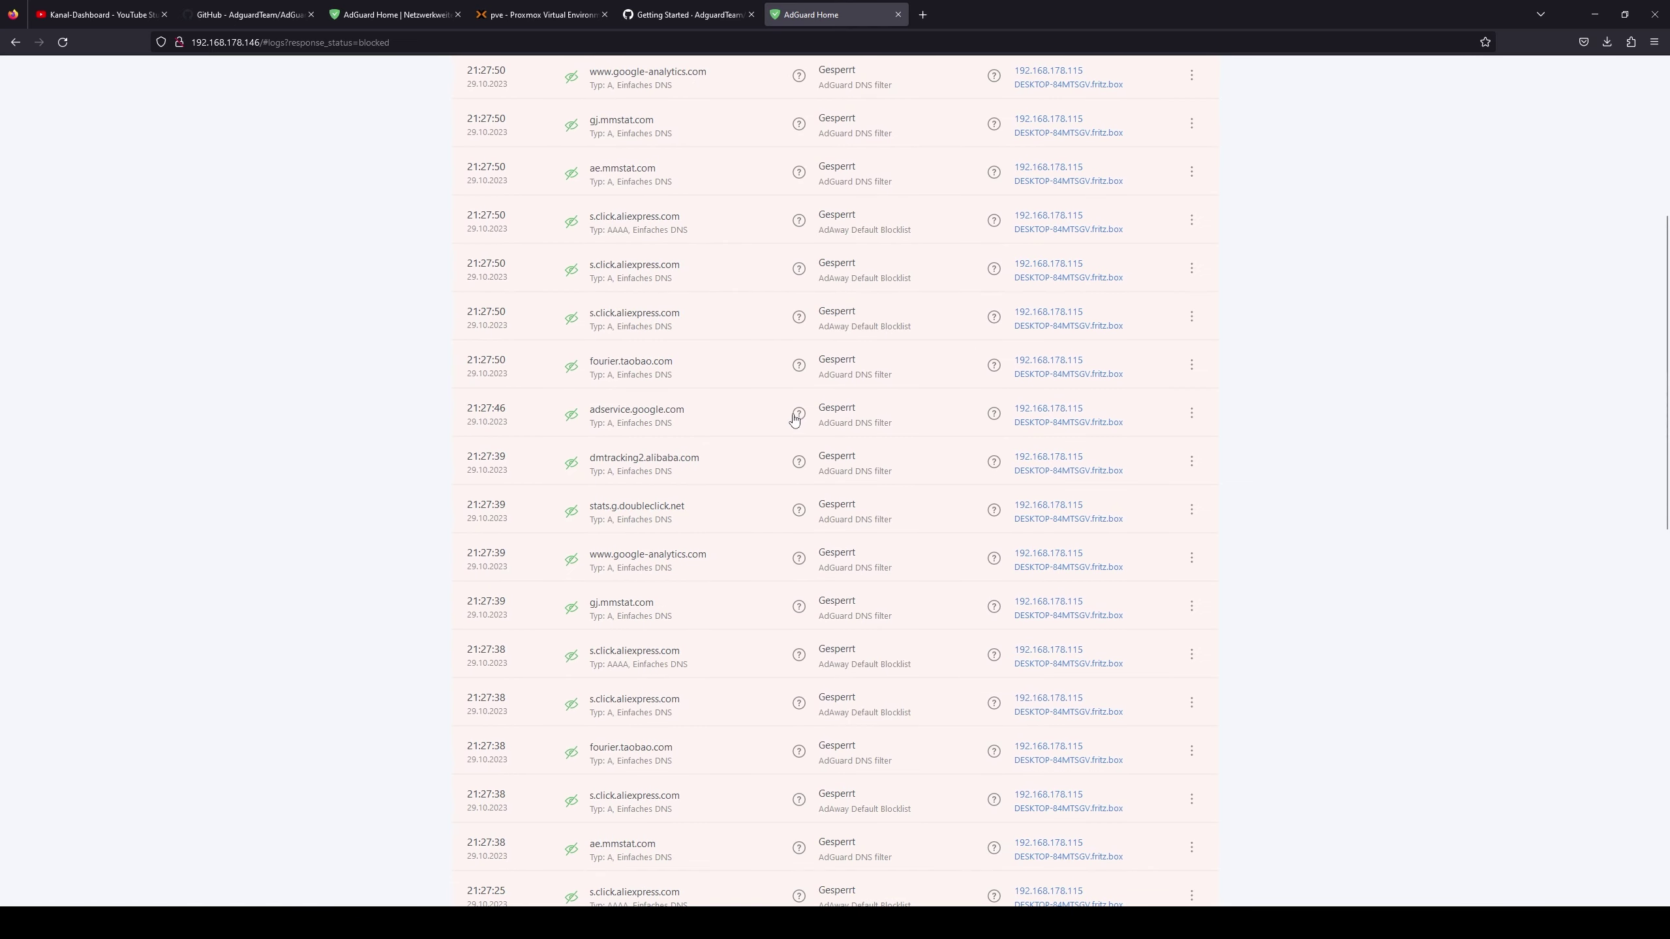
mouse_move(796, 421)
scroll(654, 612, "down", 4)
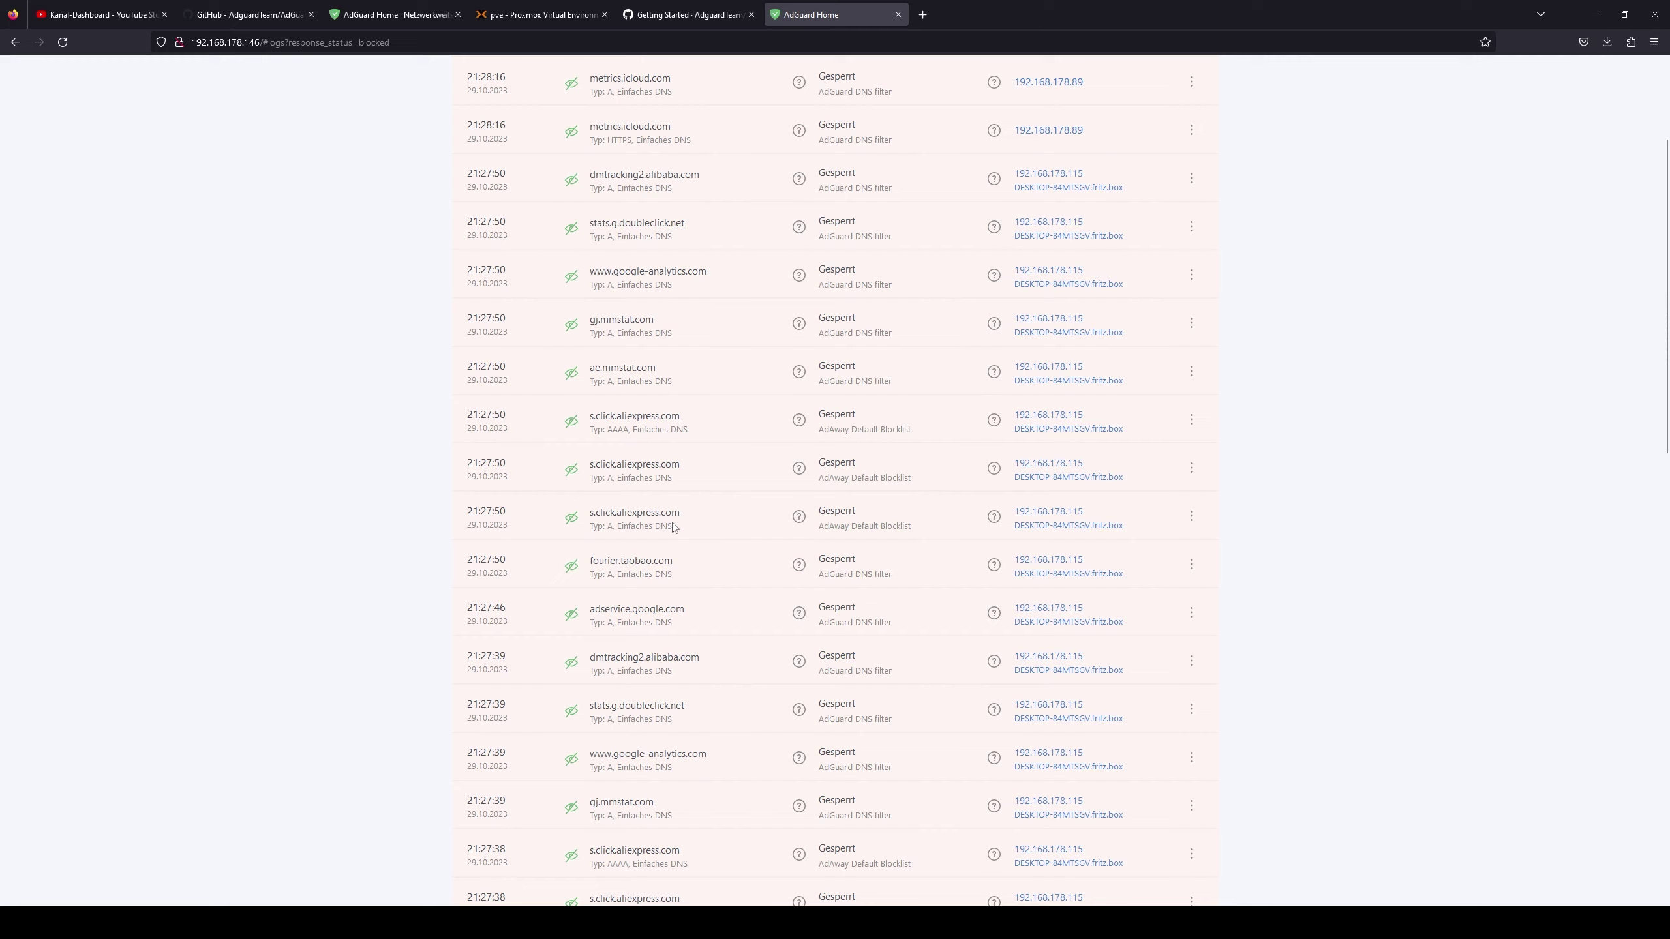
scroll(661, 602, "up", 8)
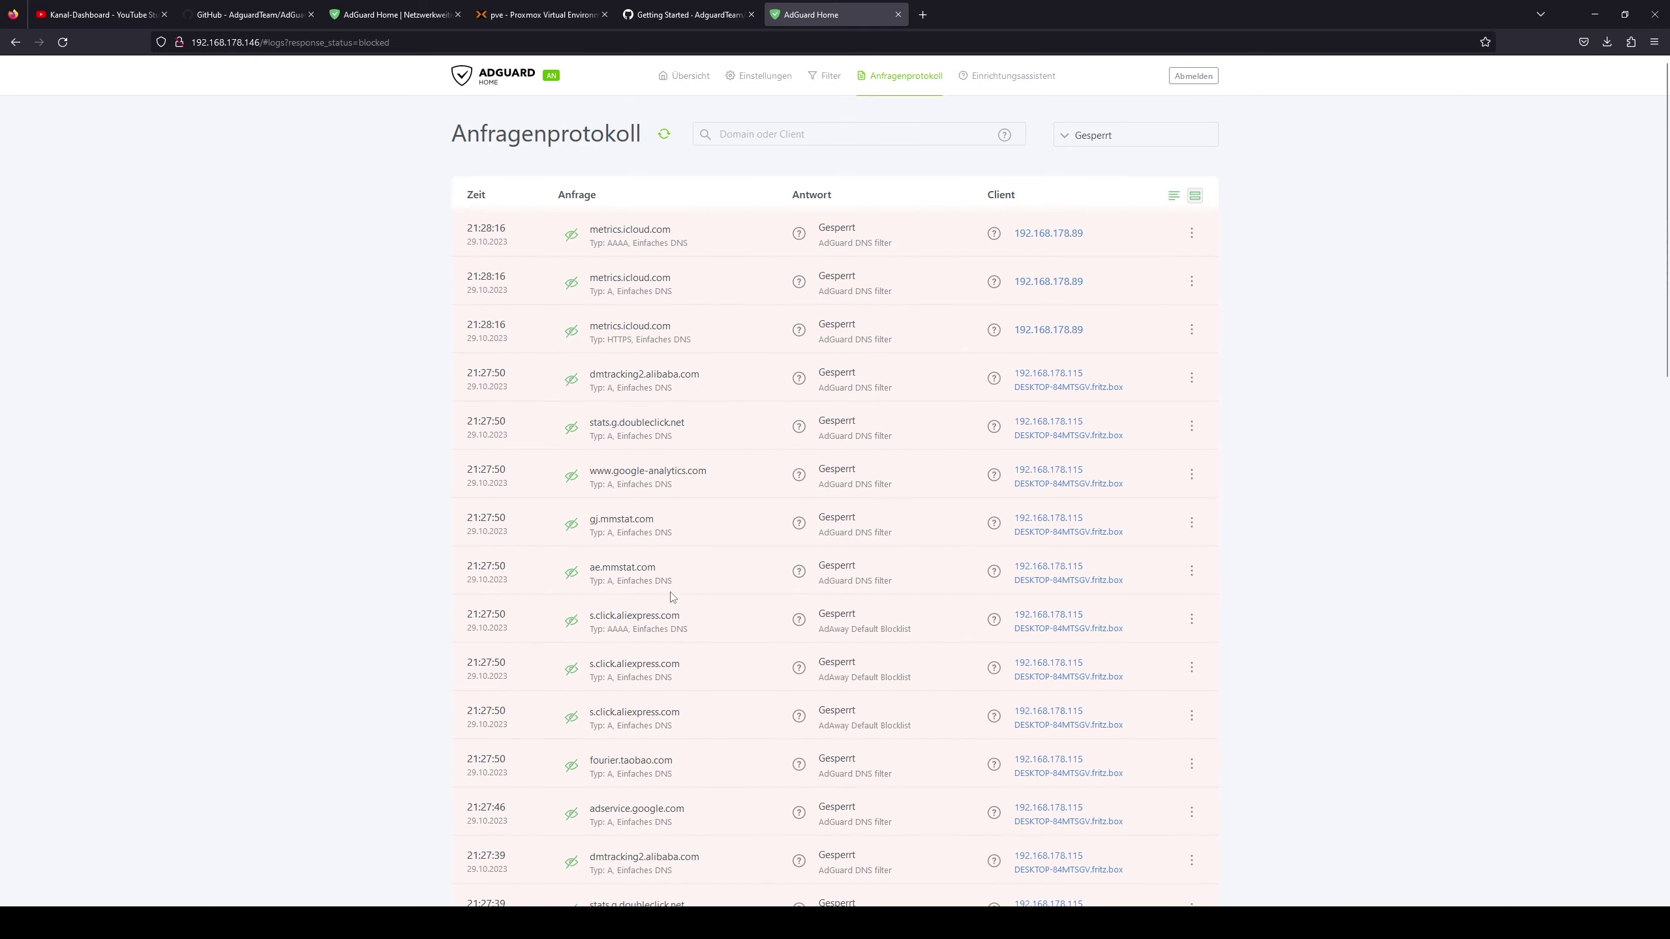
left_click(499, 84)
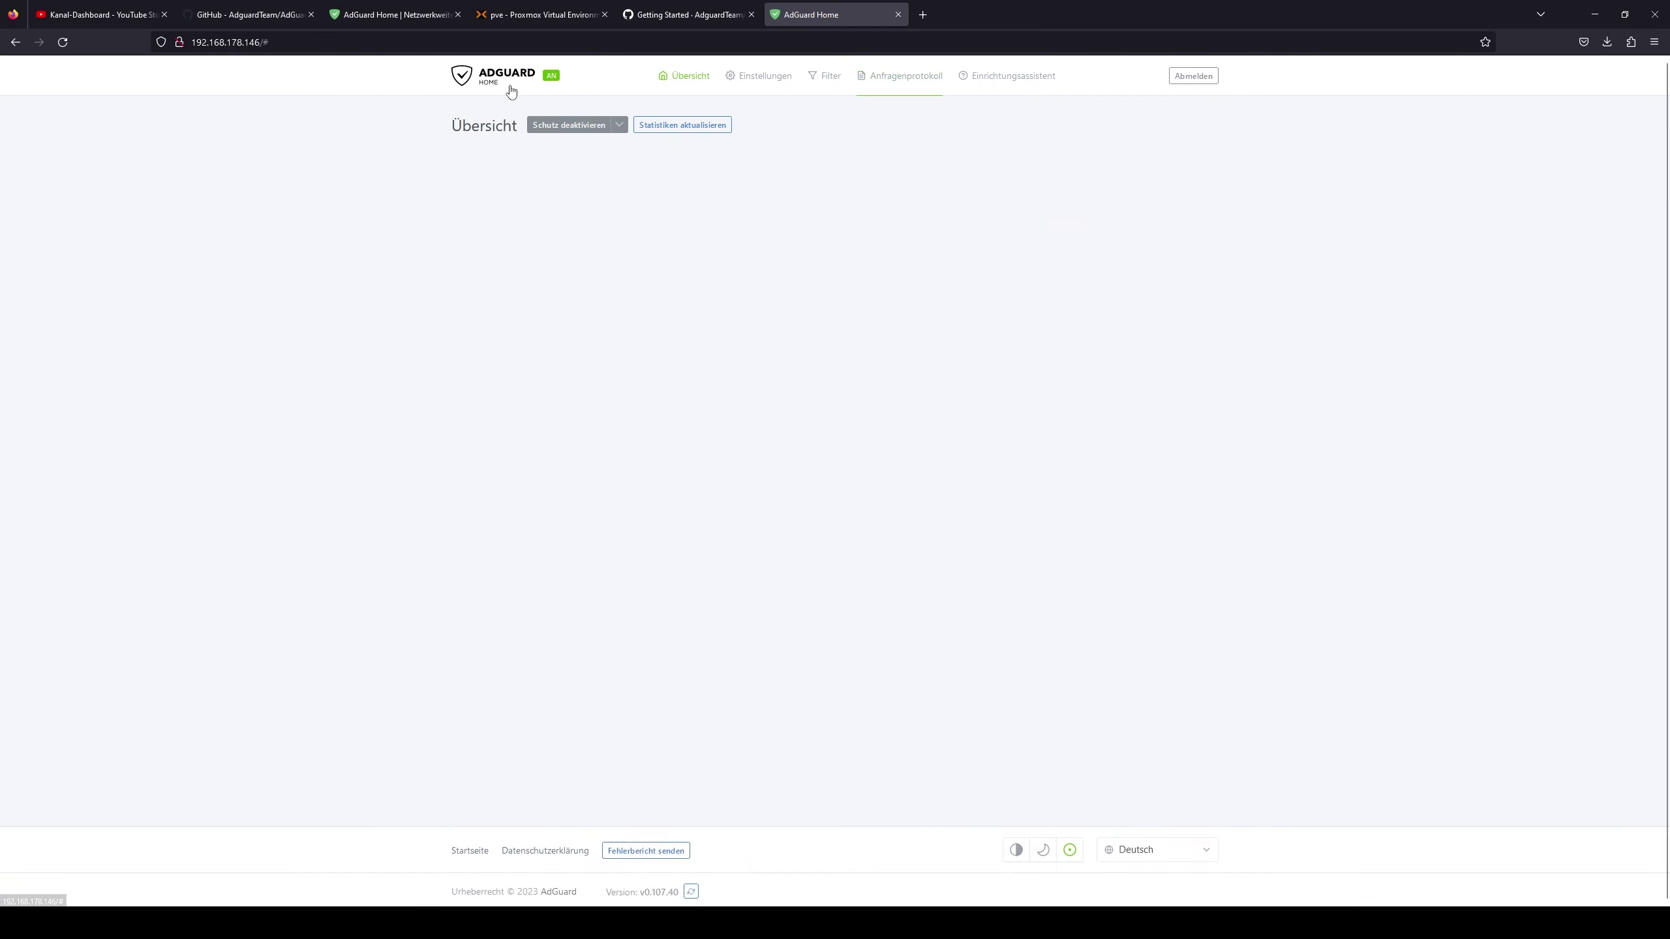